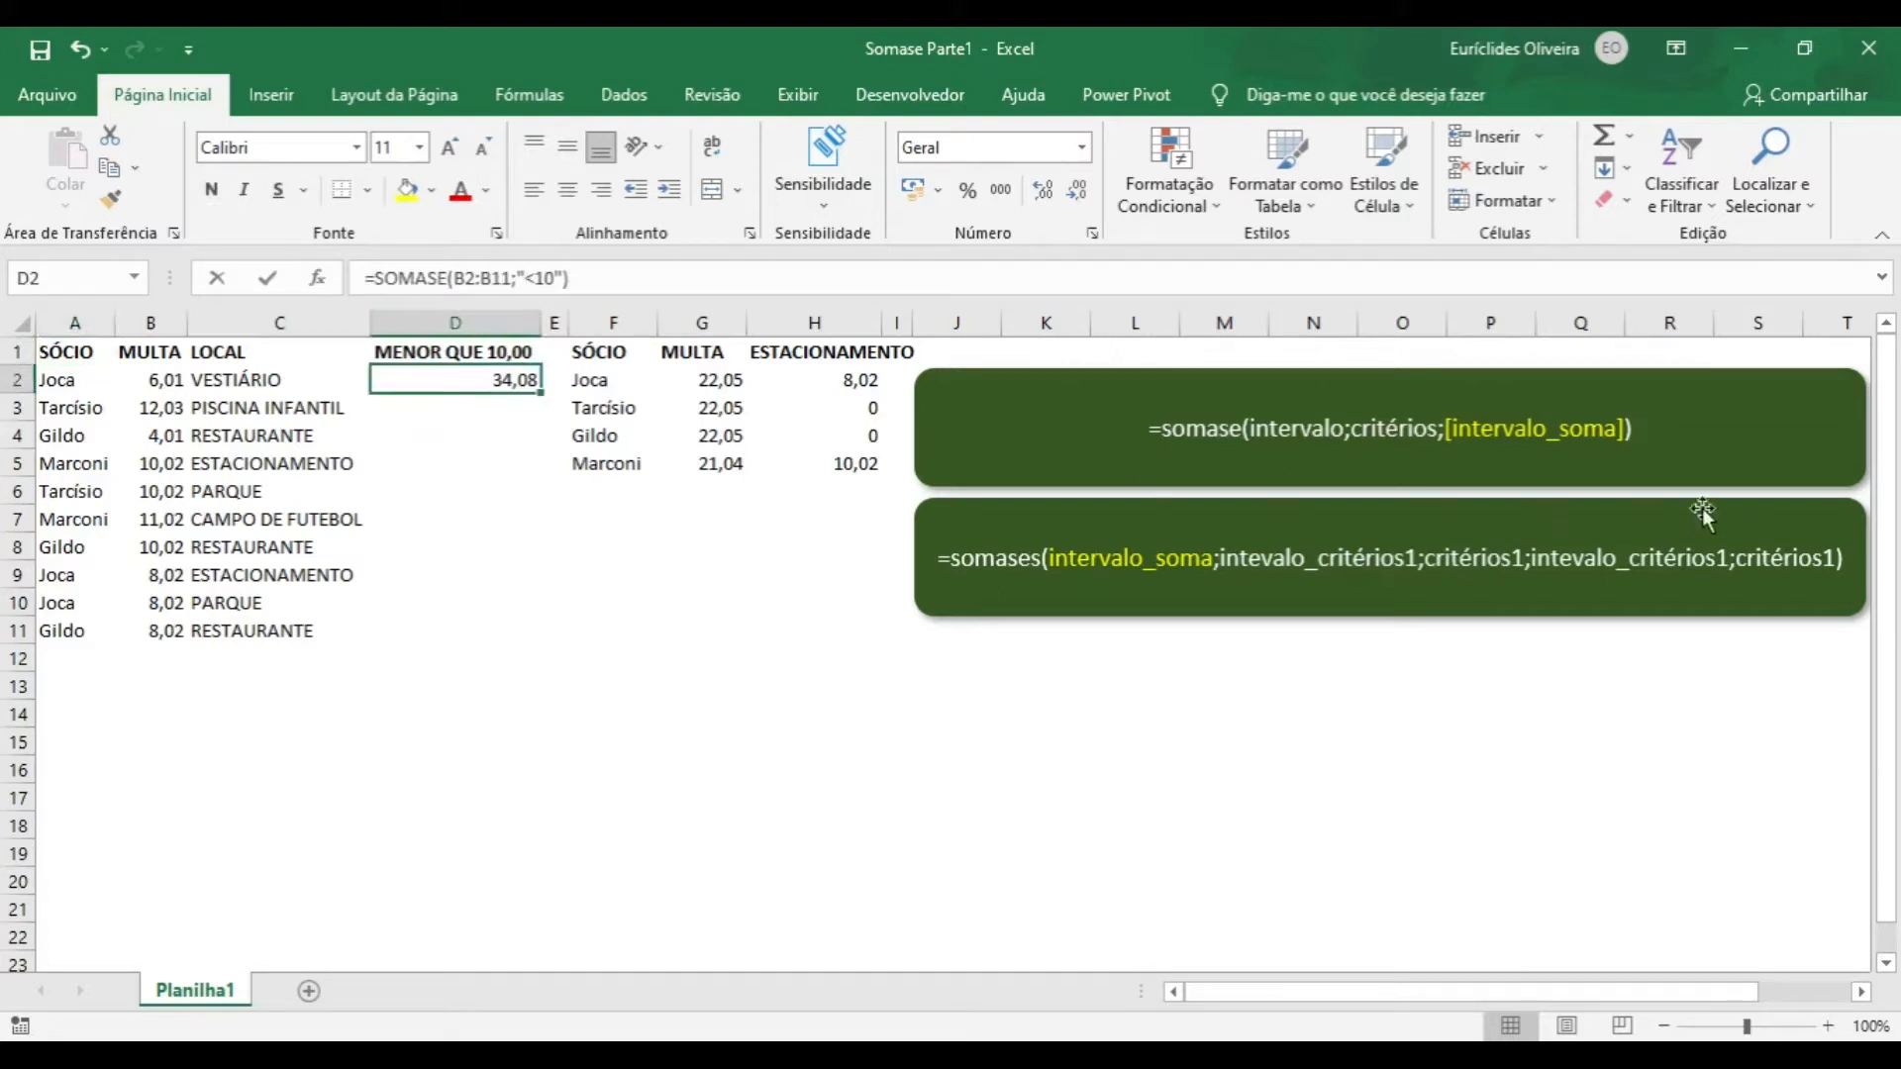
- Review the conditional sum formulas in cells G2 and H2 of the Somase Parte1 example
left_click(689, 380)
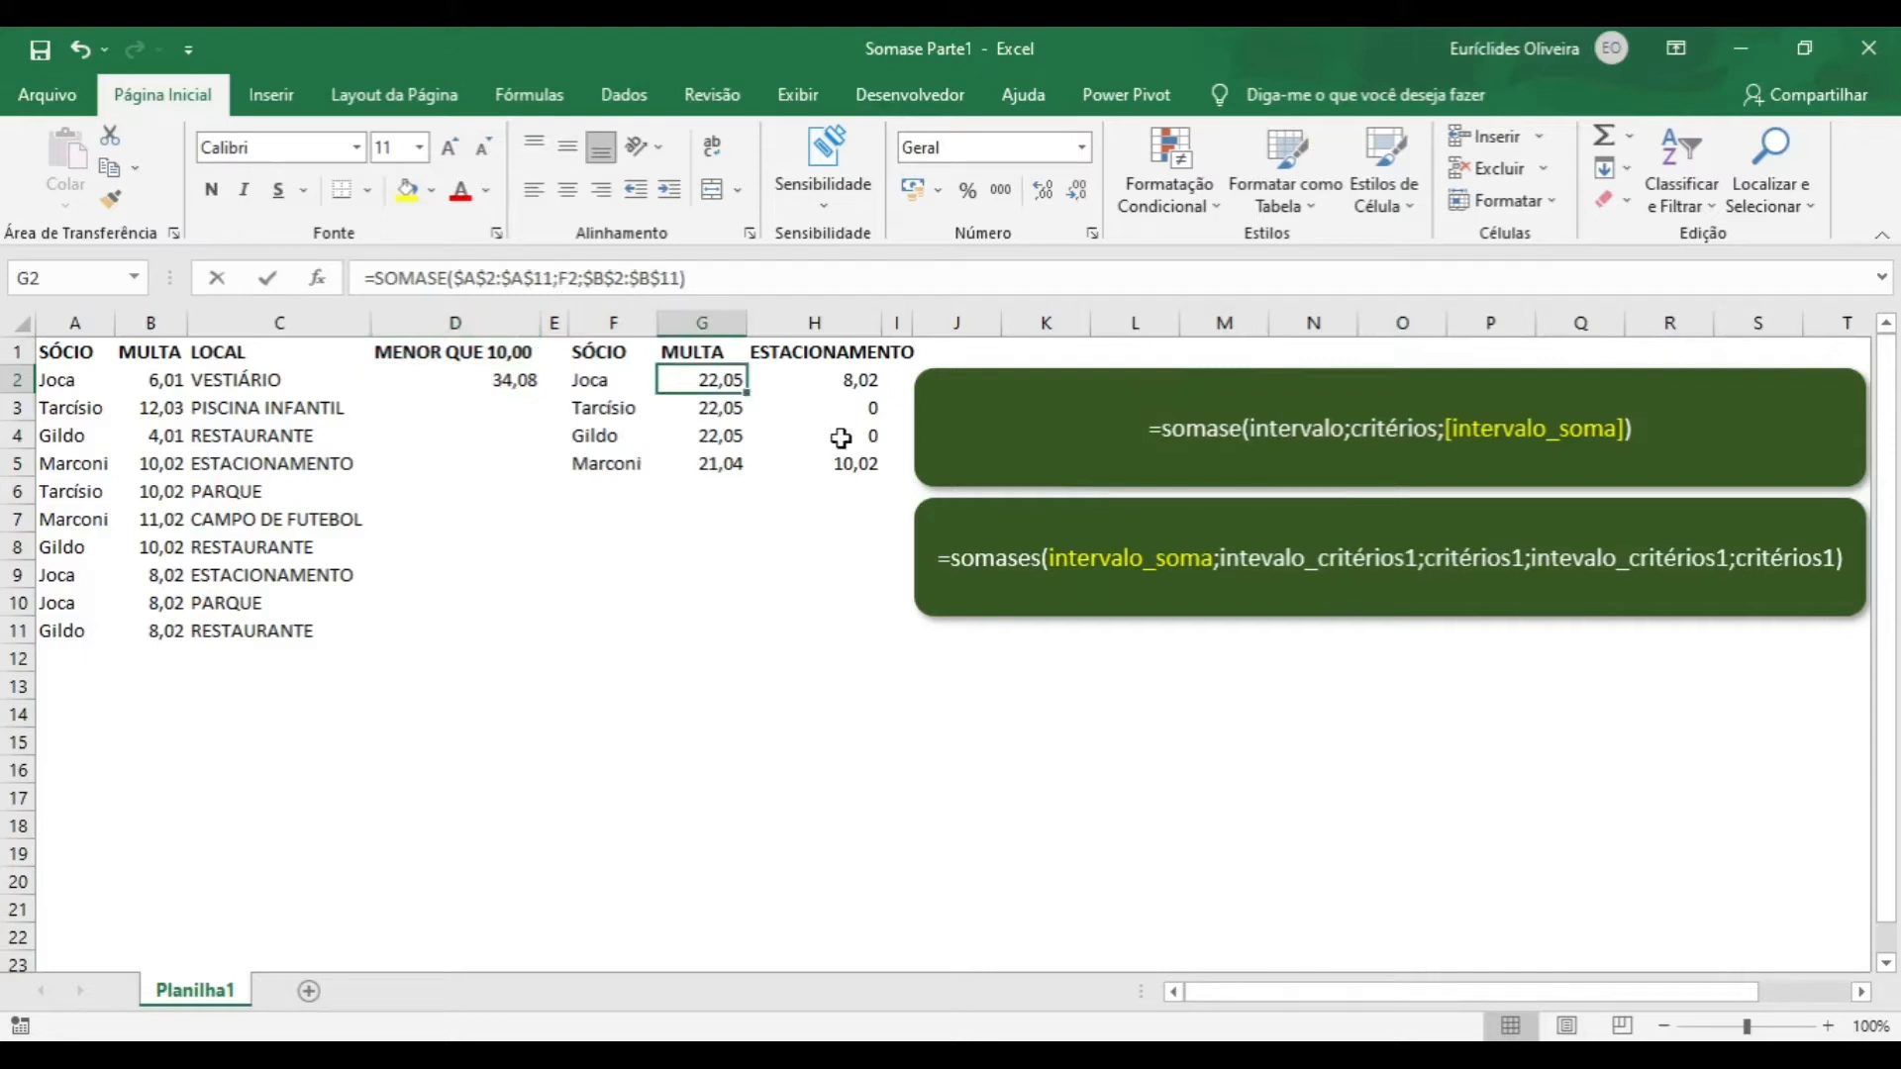
left_click(854, 382)
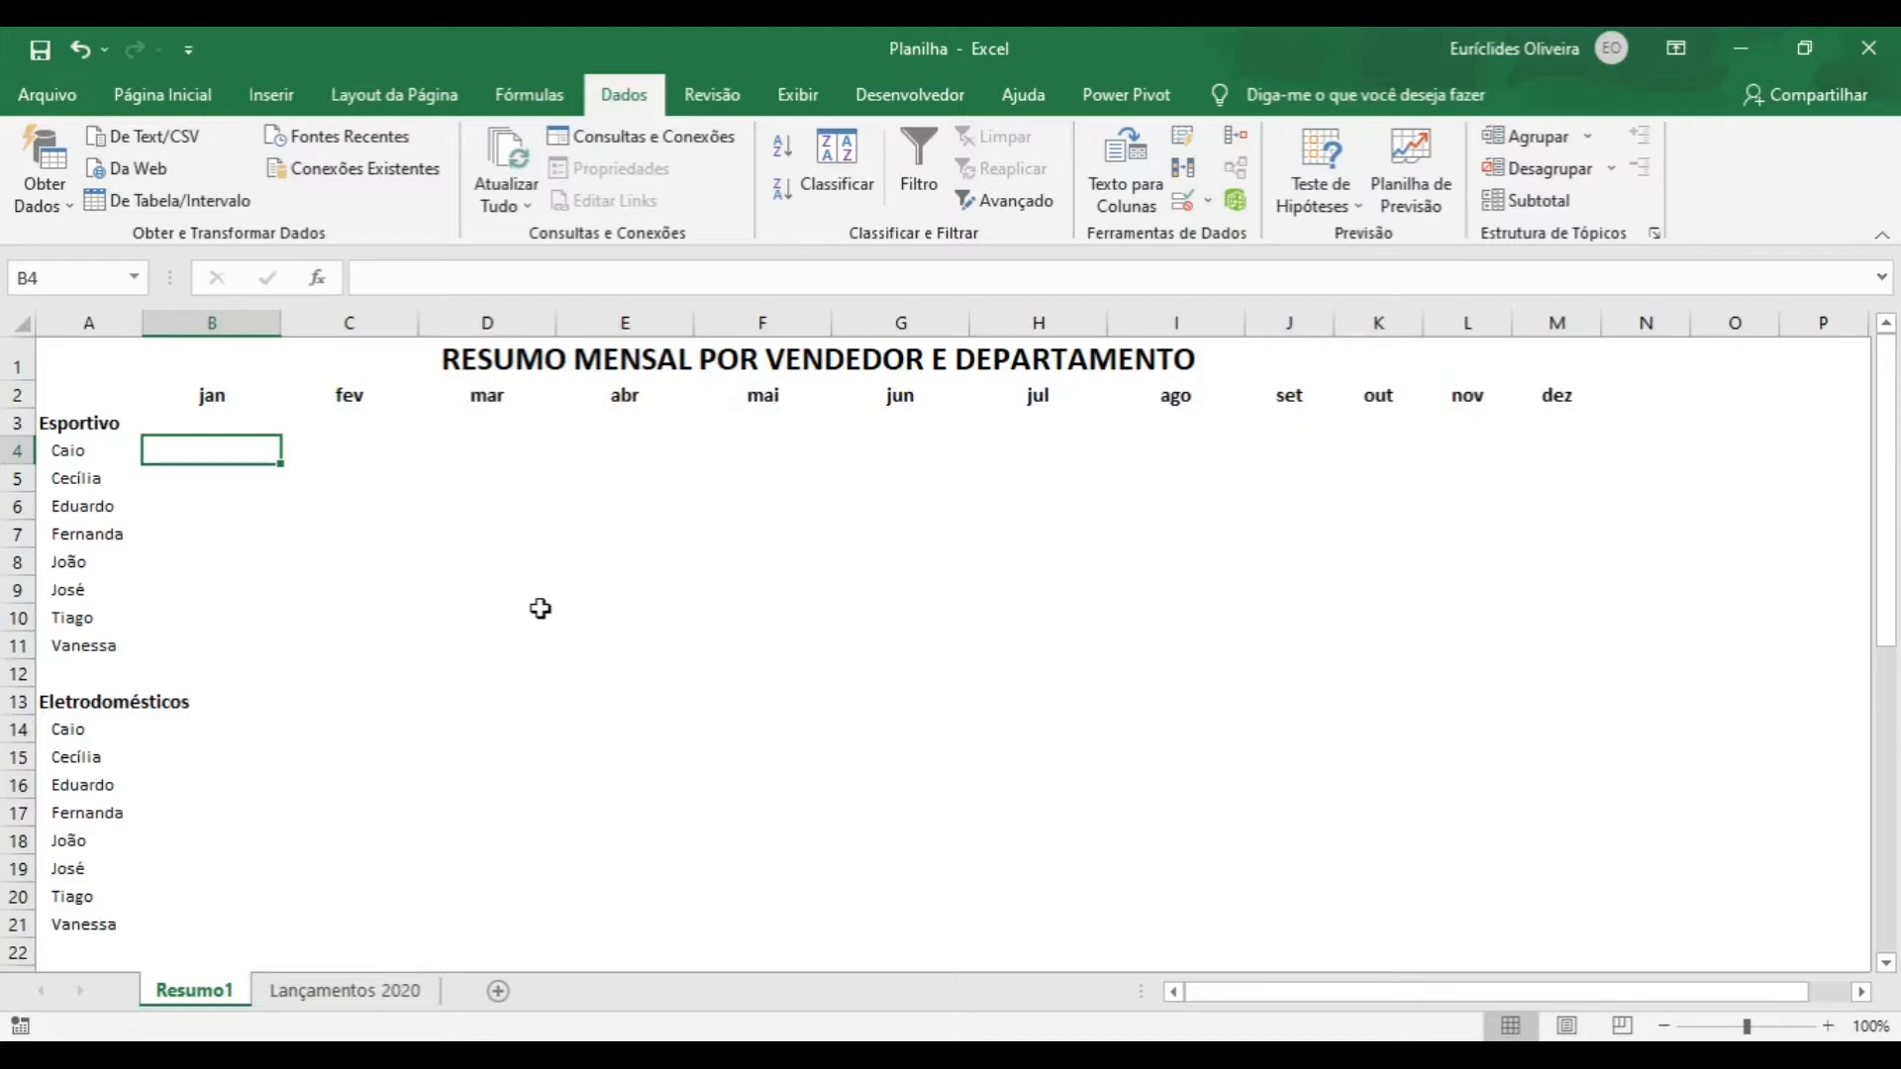
- Examine the Resumo1 summary layout and the columns of the Lançamentos 2020 sheet, including the MÊS formula in F2
left_click(624, 360)
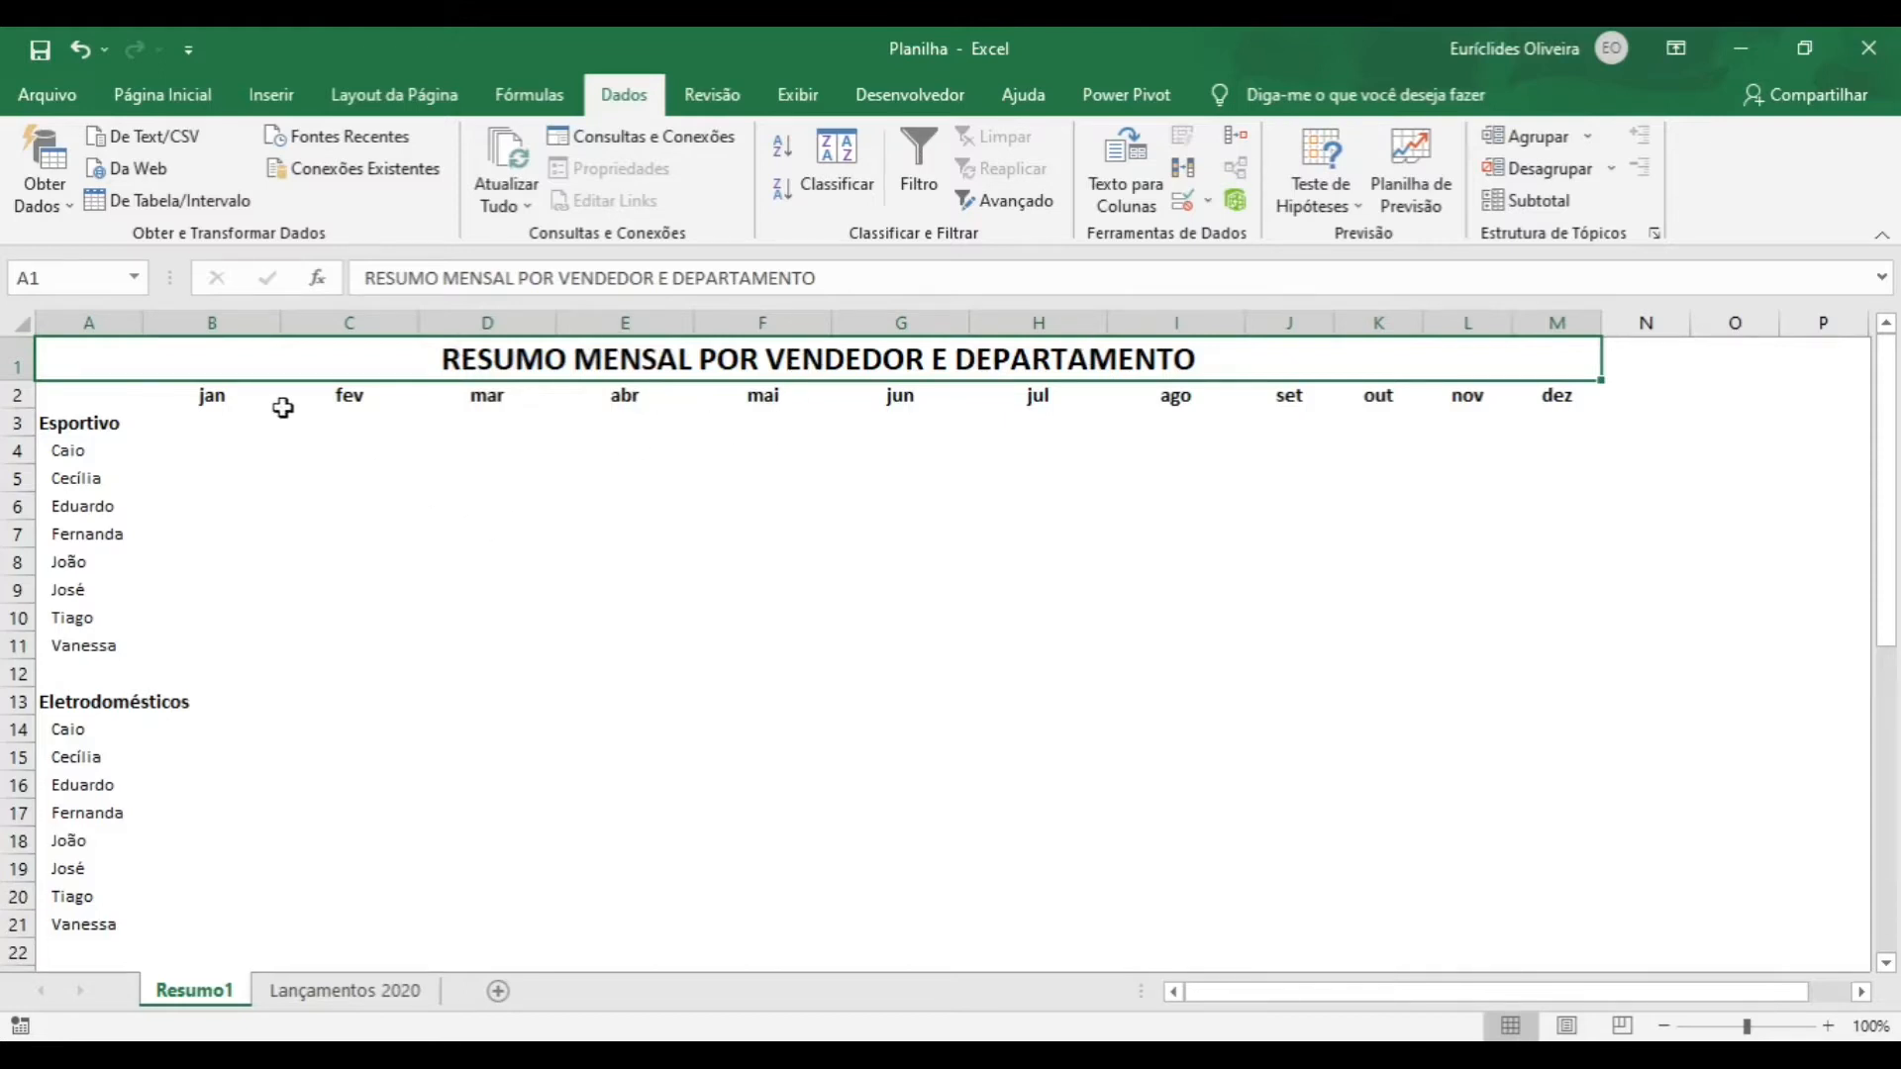
left_click(202, 447)
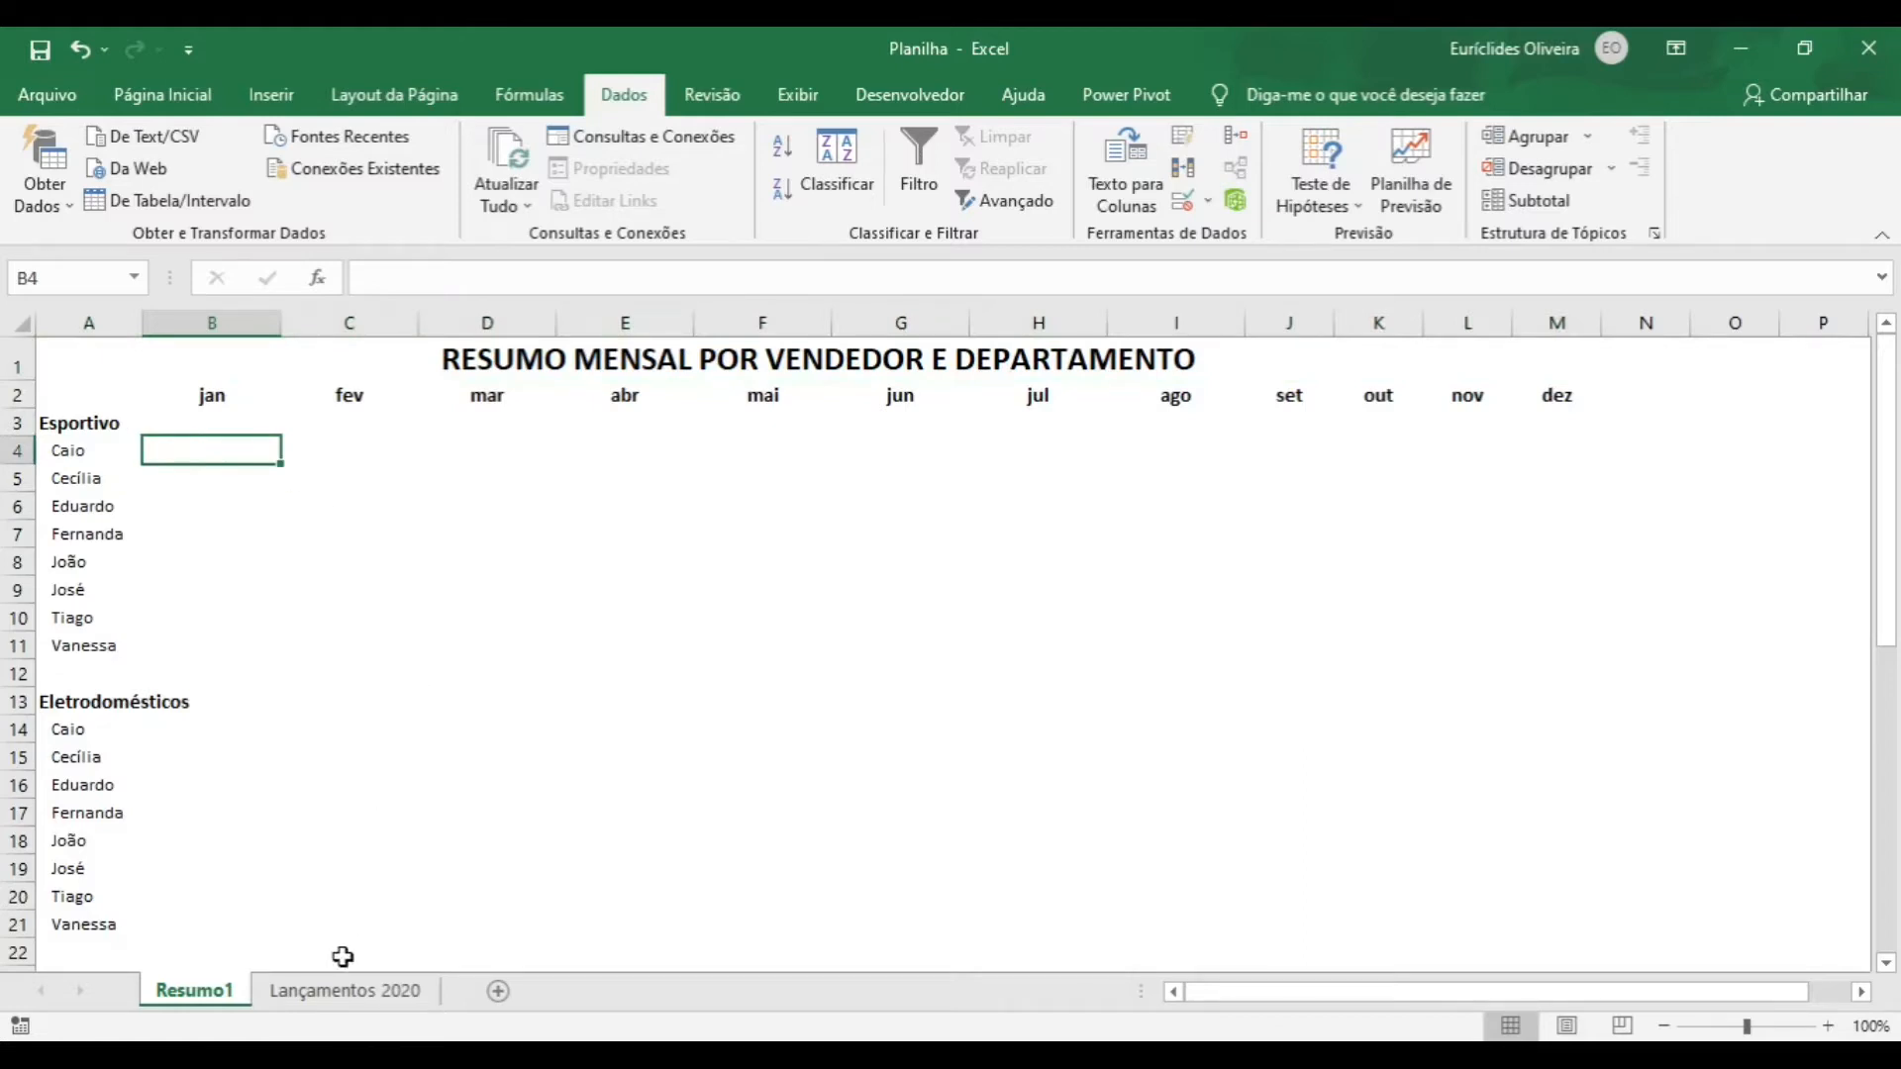
left_click(343, 989)
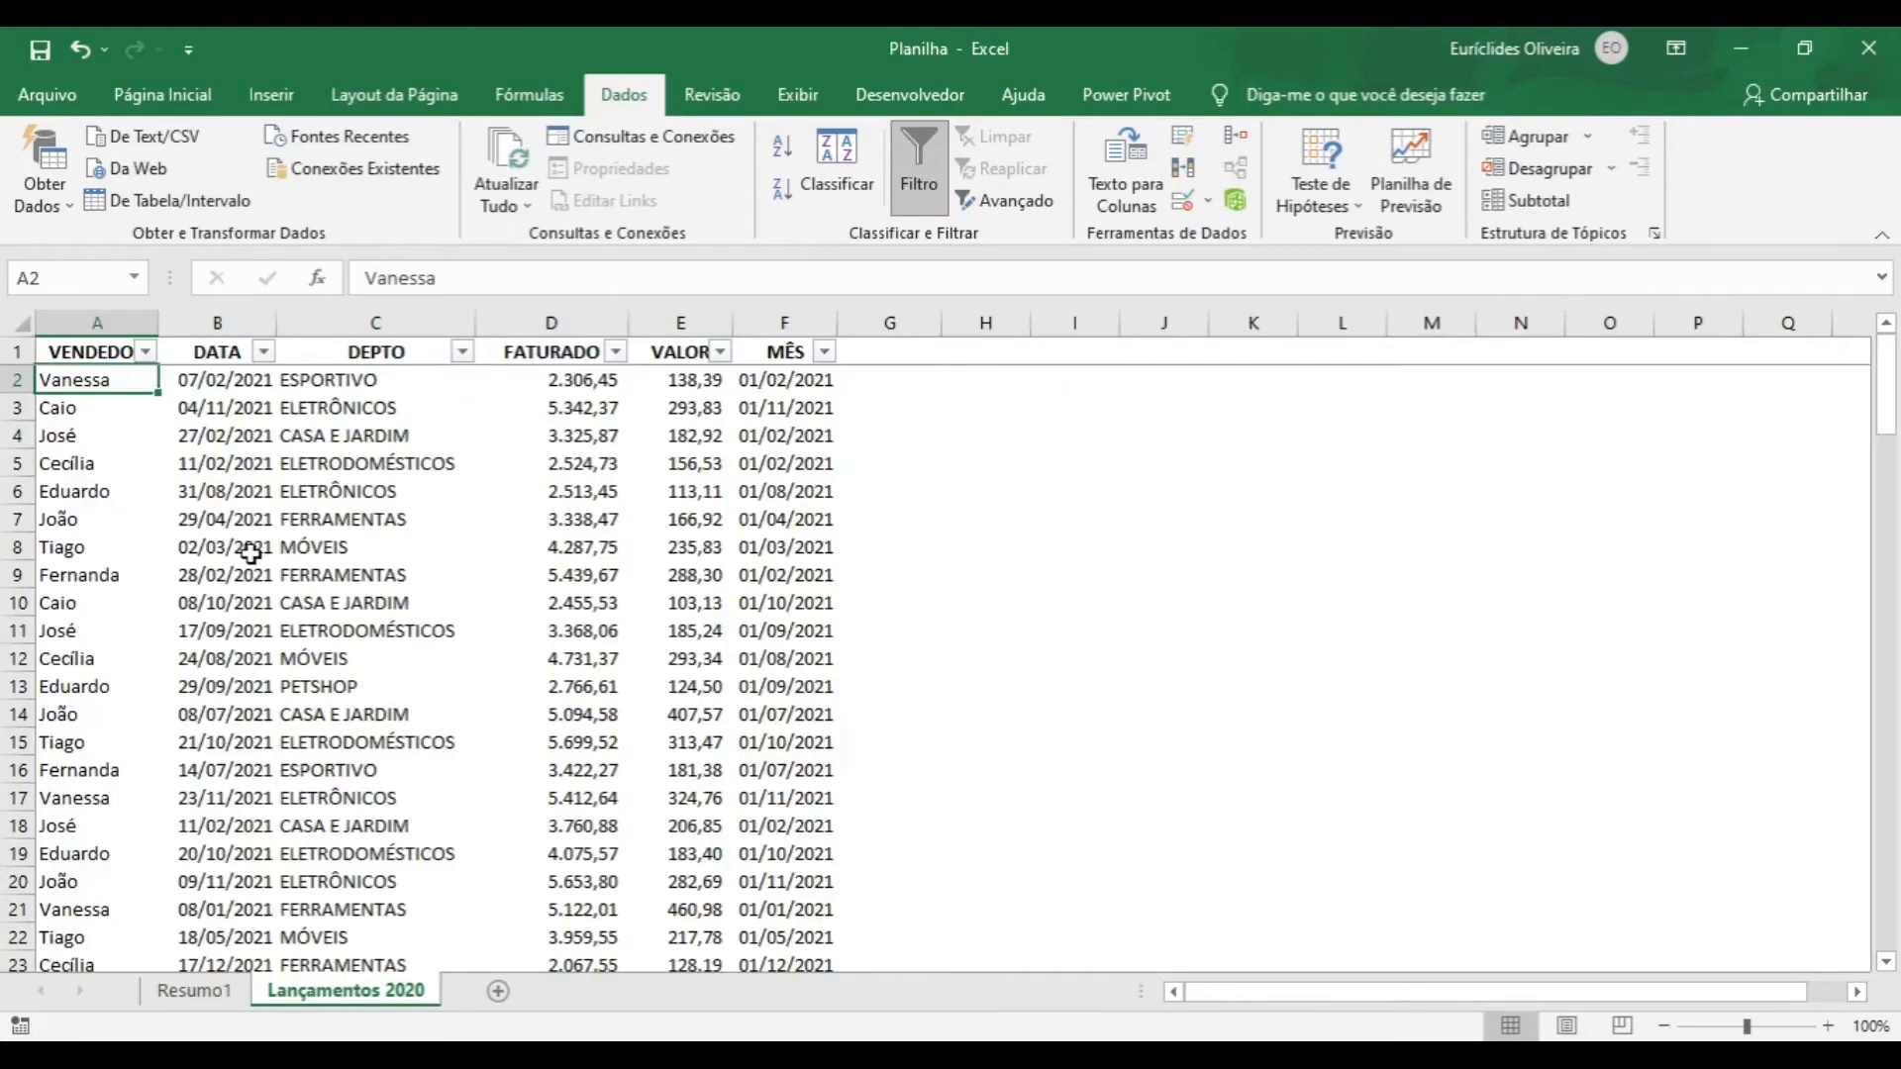
left_click(92, 319)
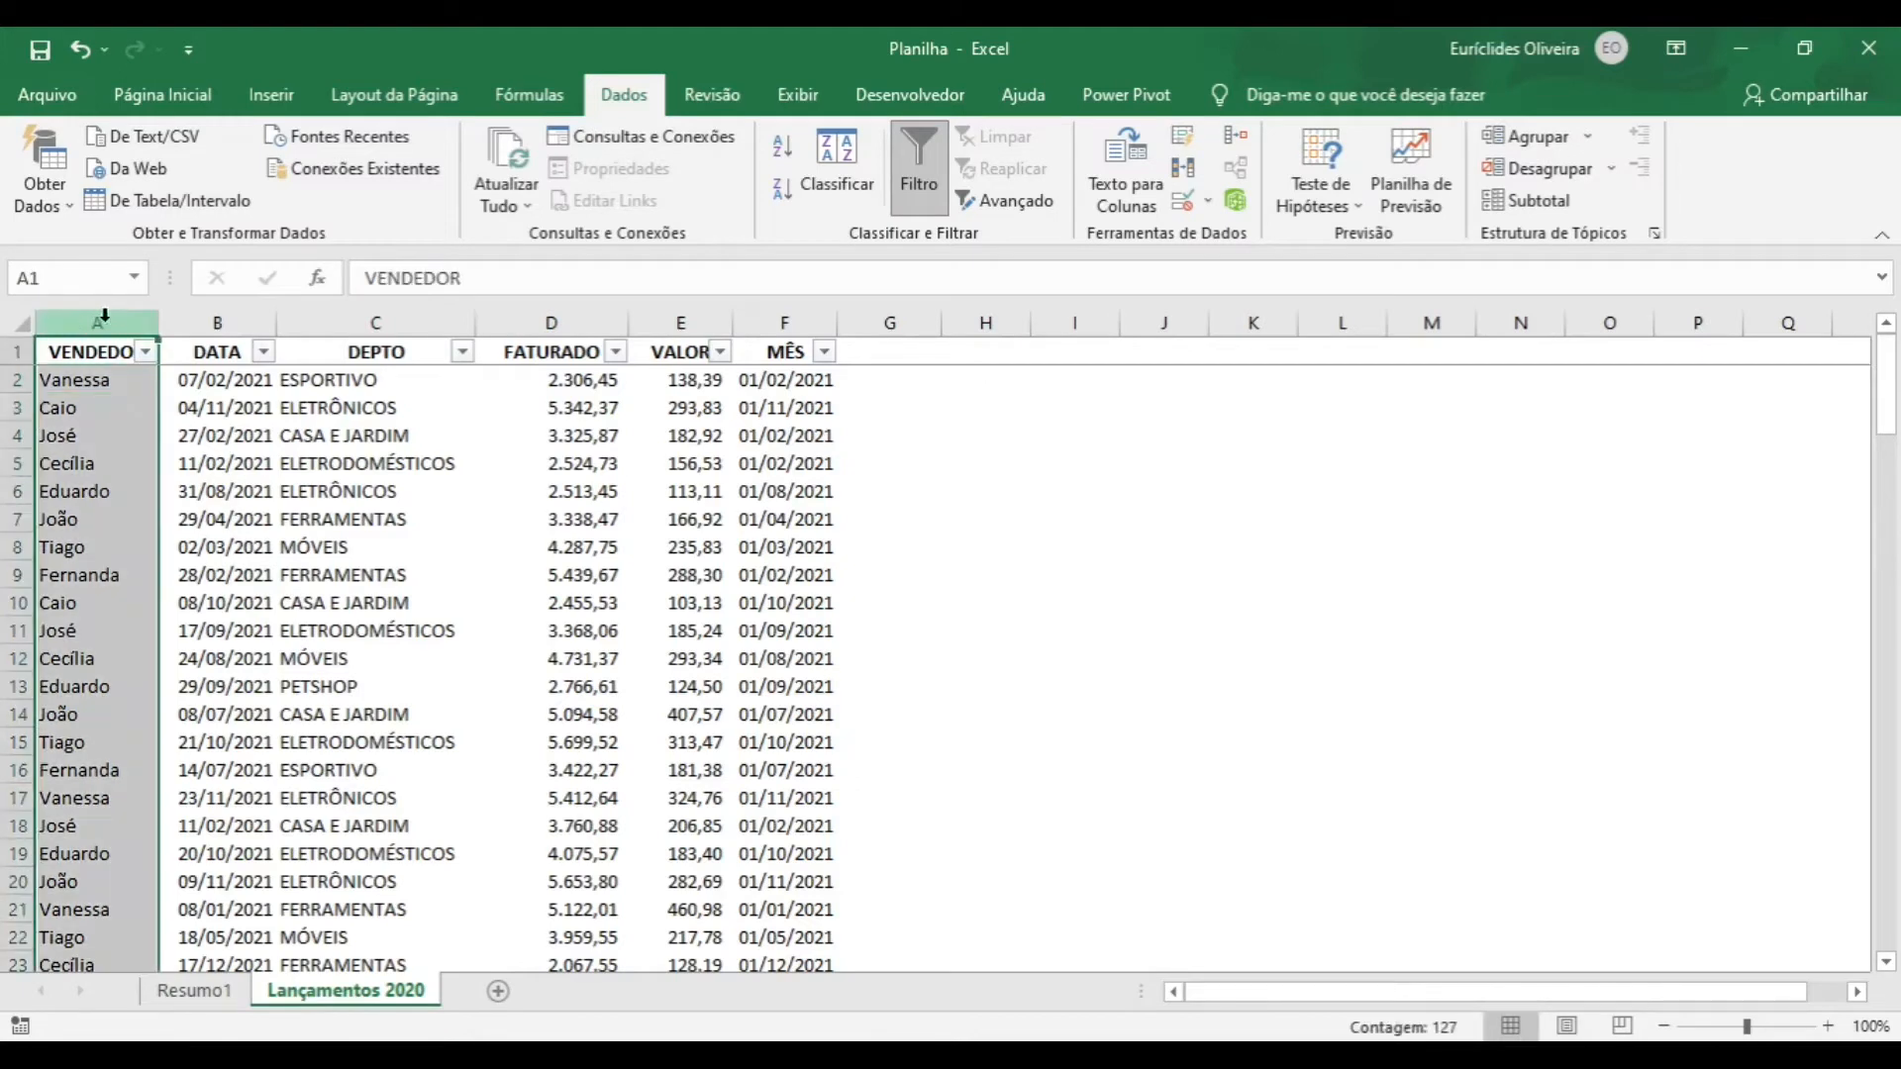
left_click(214, 319)
left_click(371, 319)
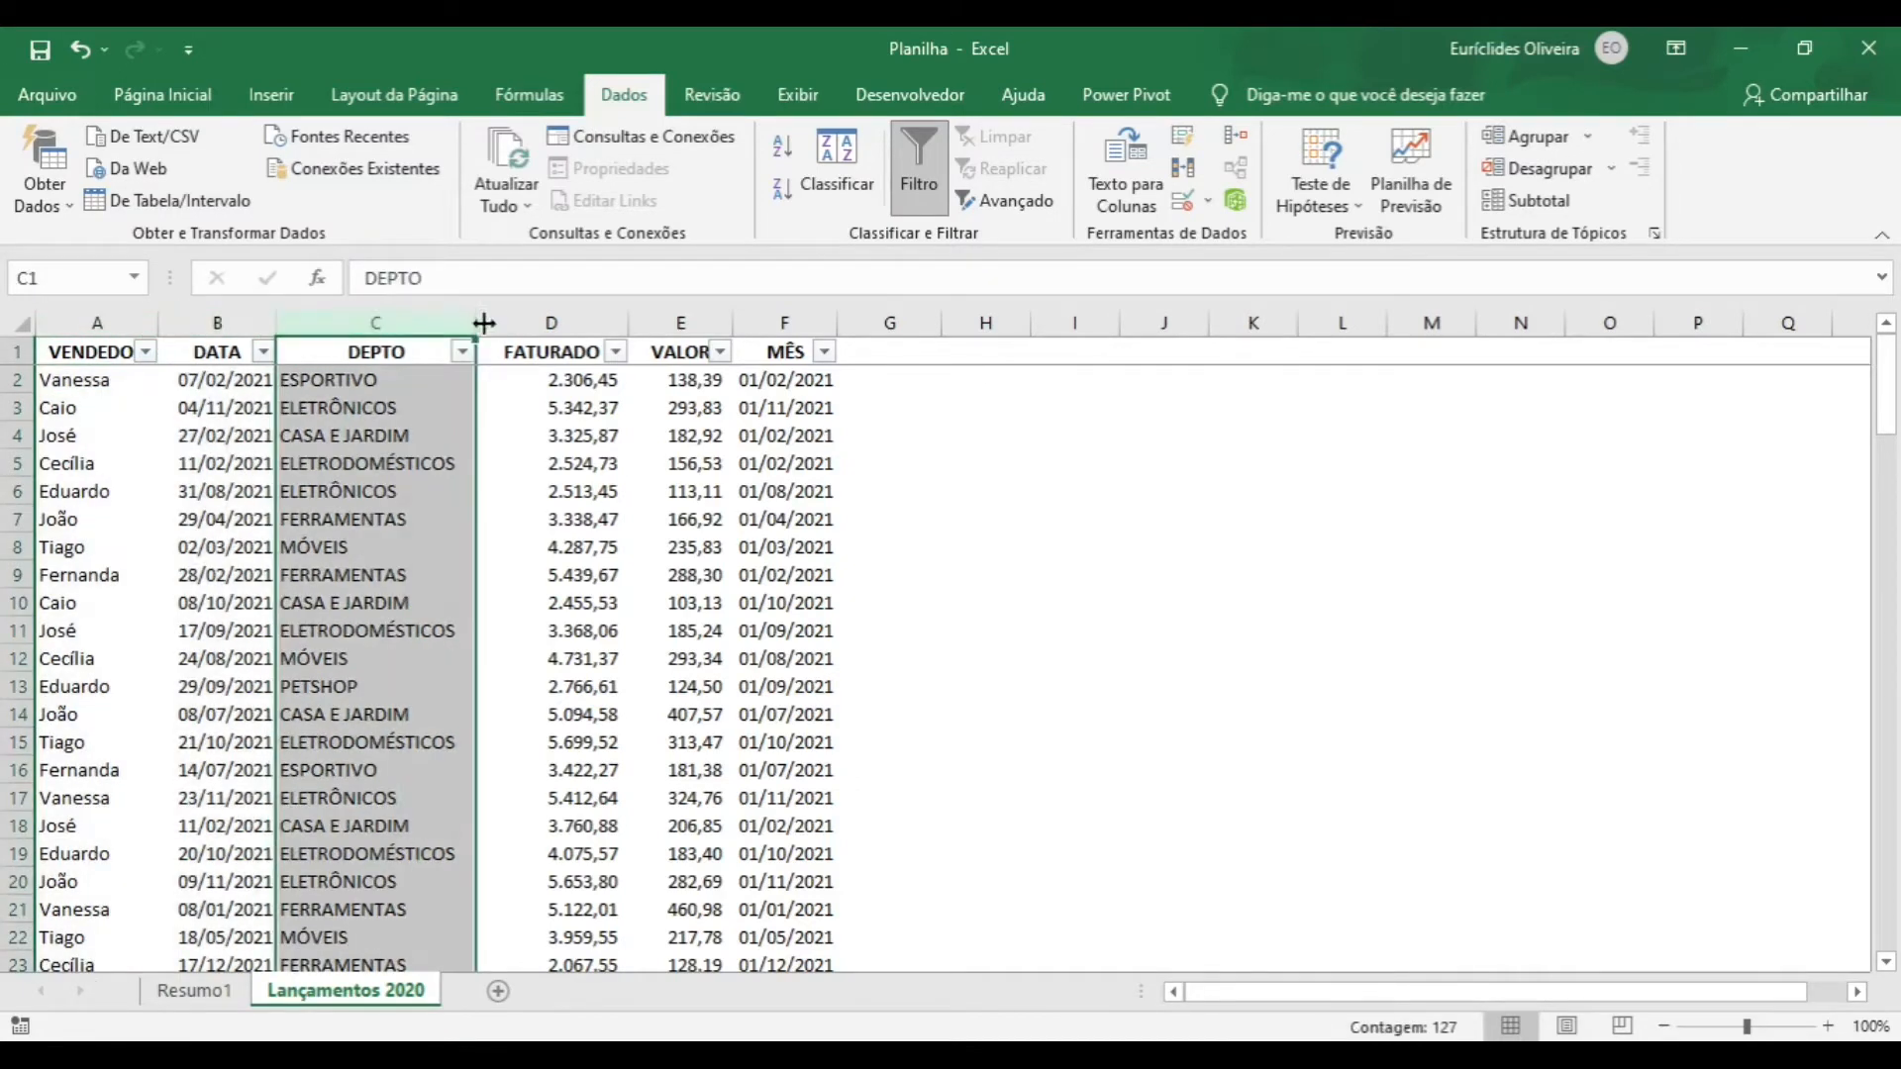
left_click(545, 319)
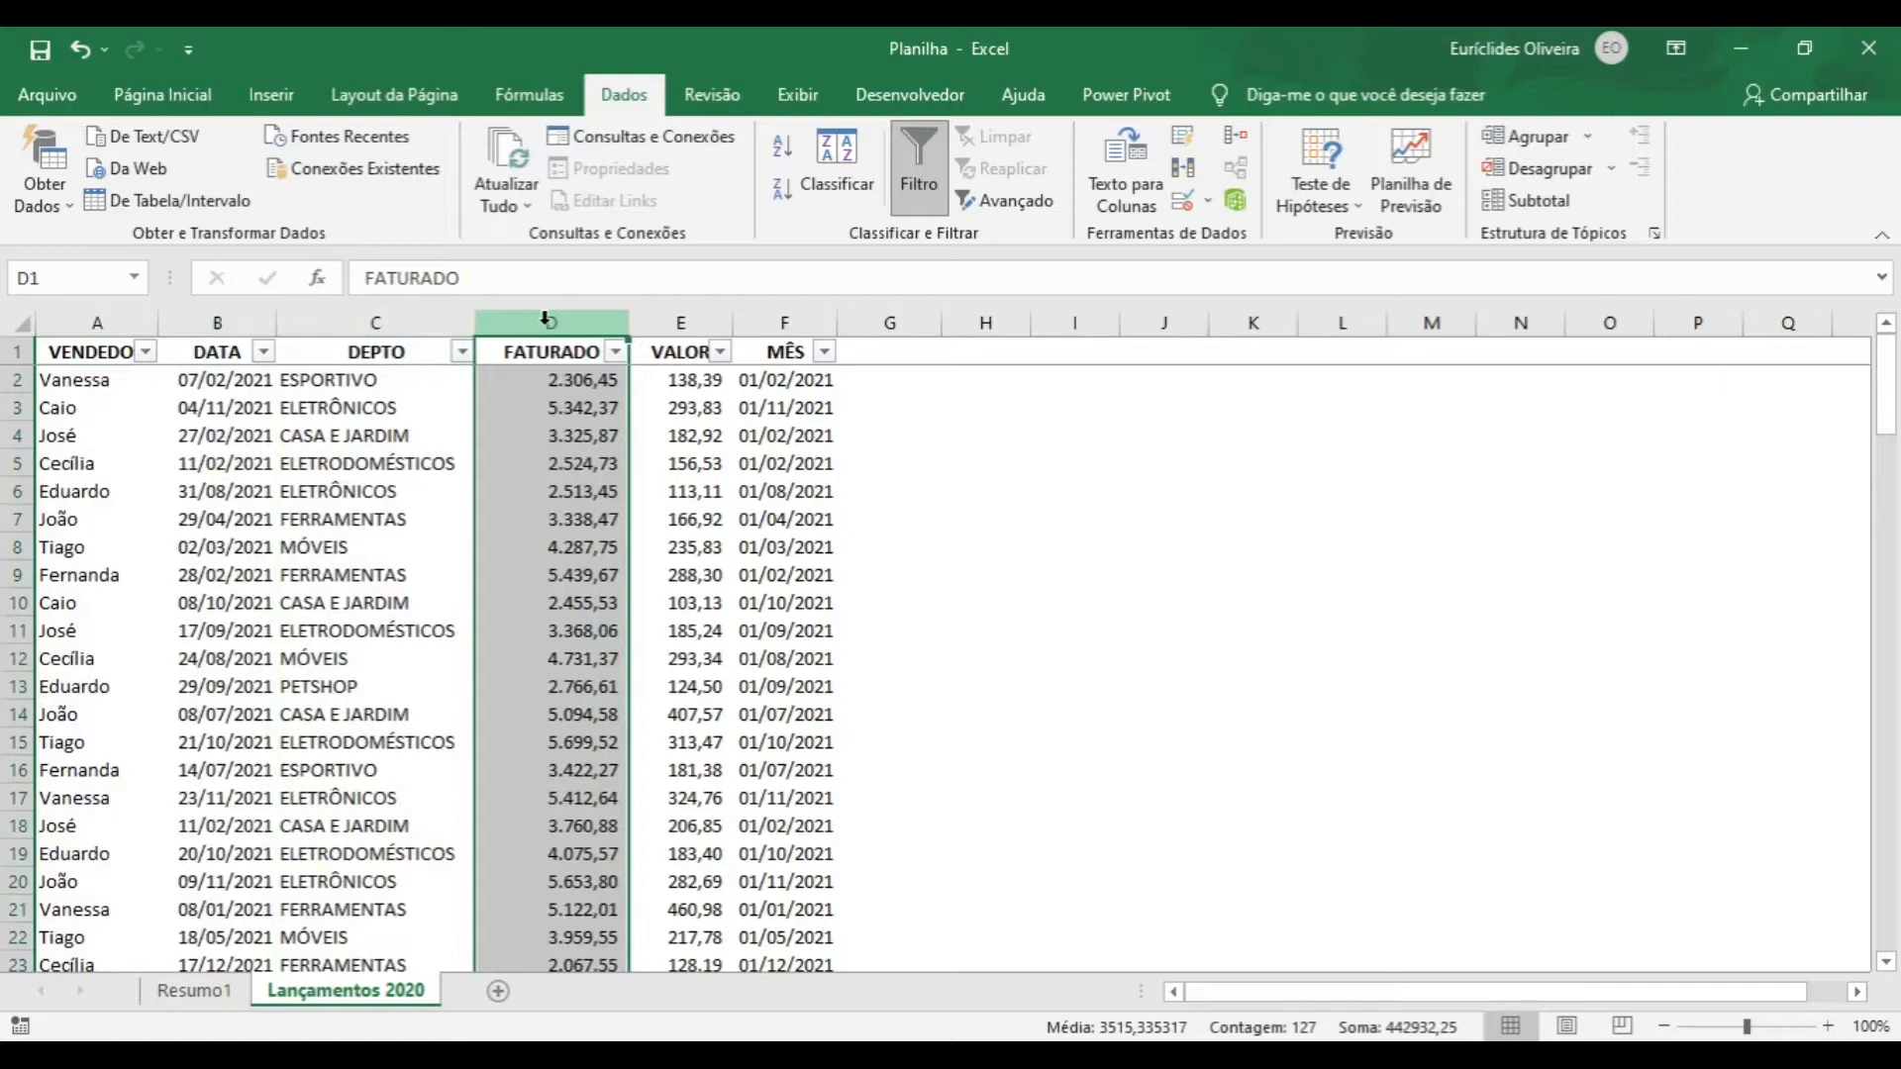
left_click(692, 315)
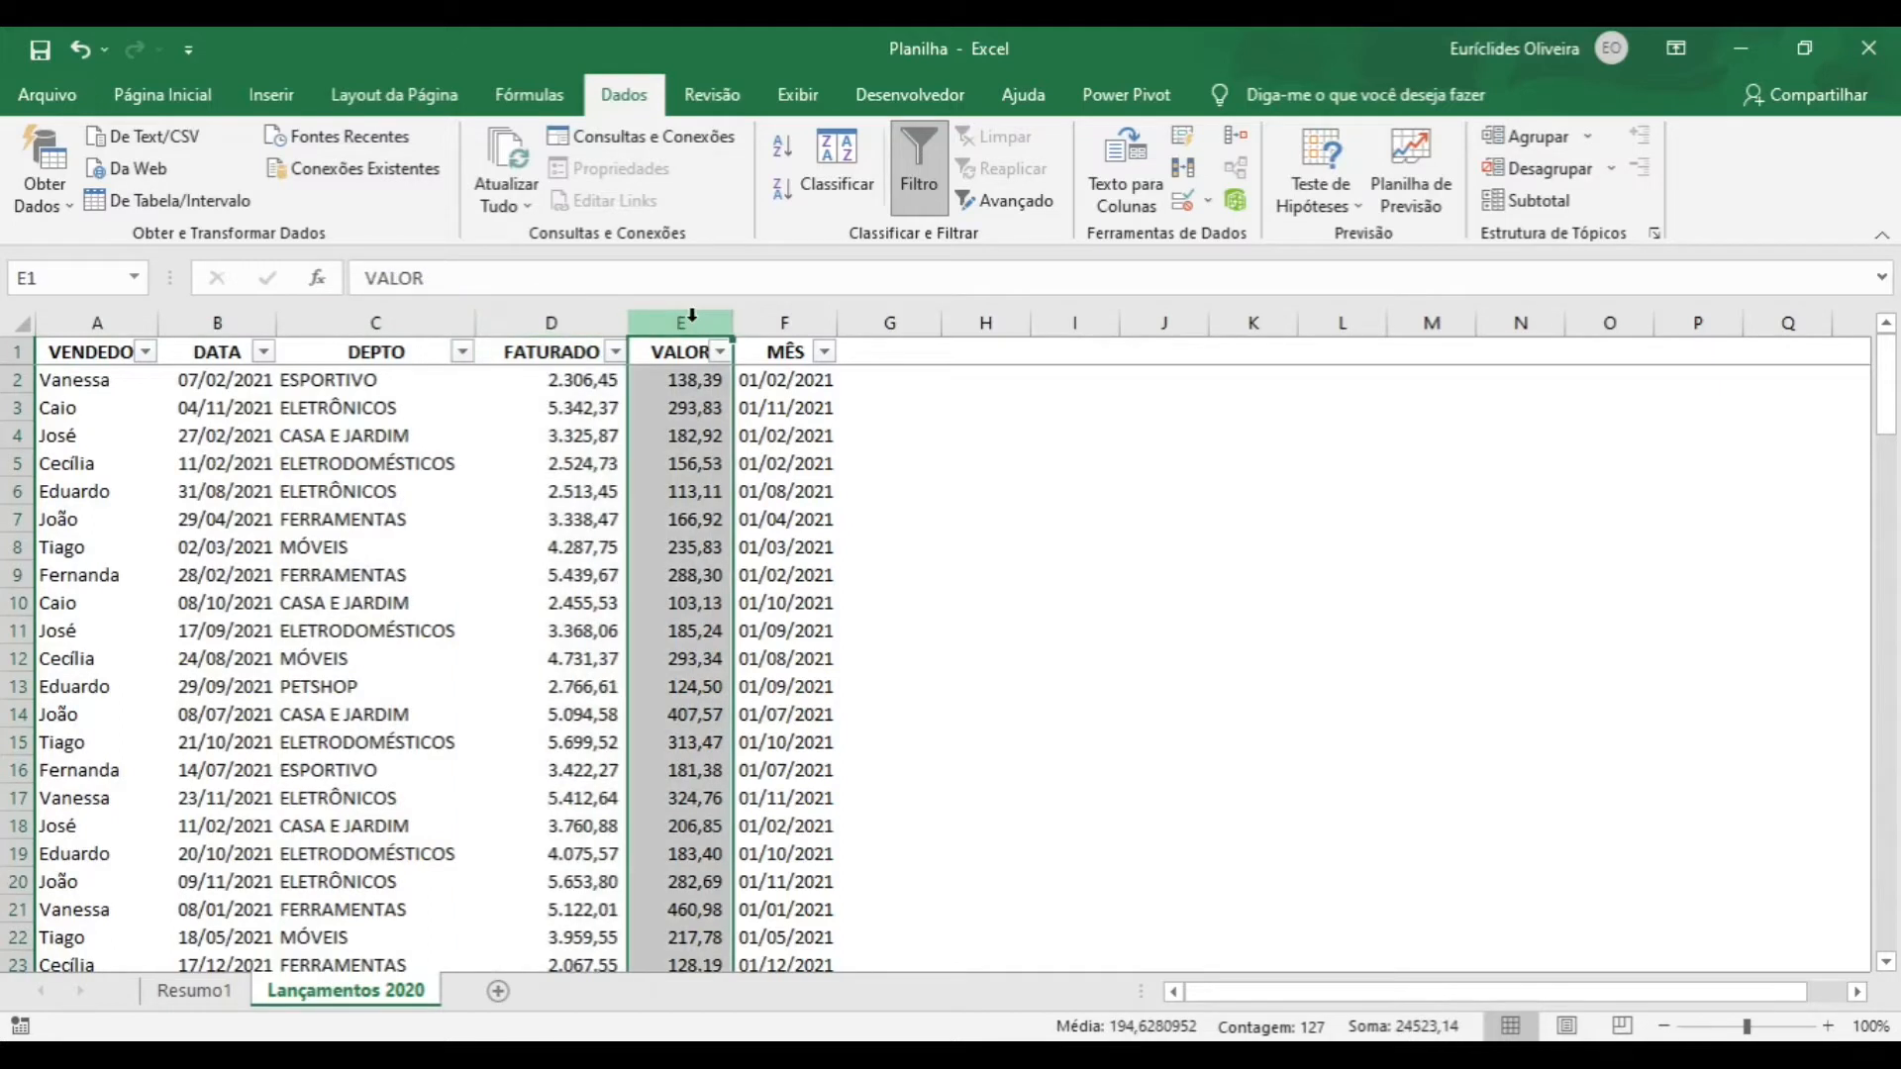
left_click(773, 322)
left_click(780, 381)
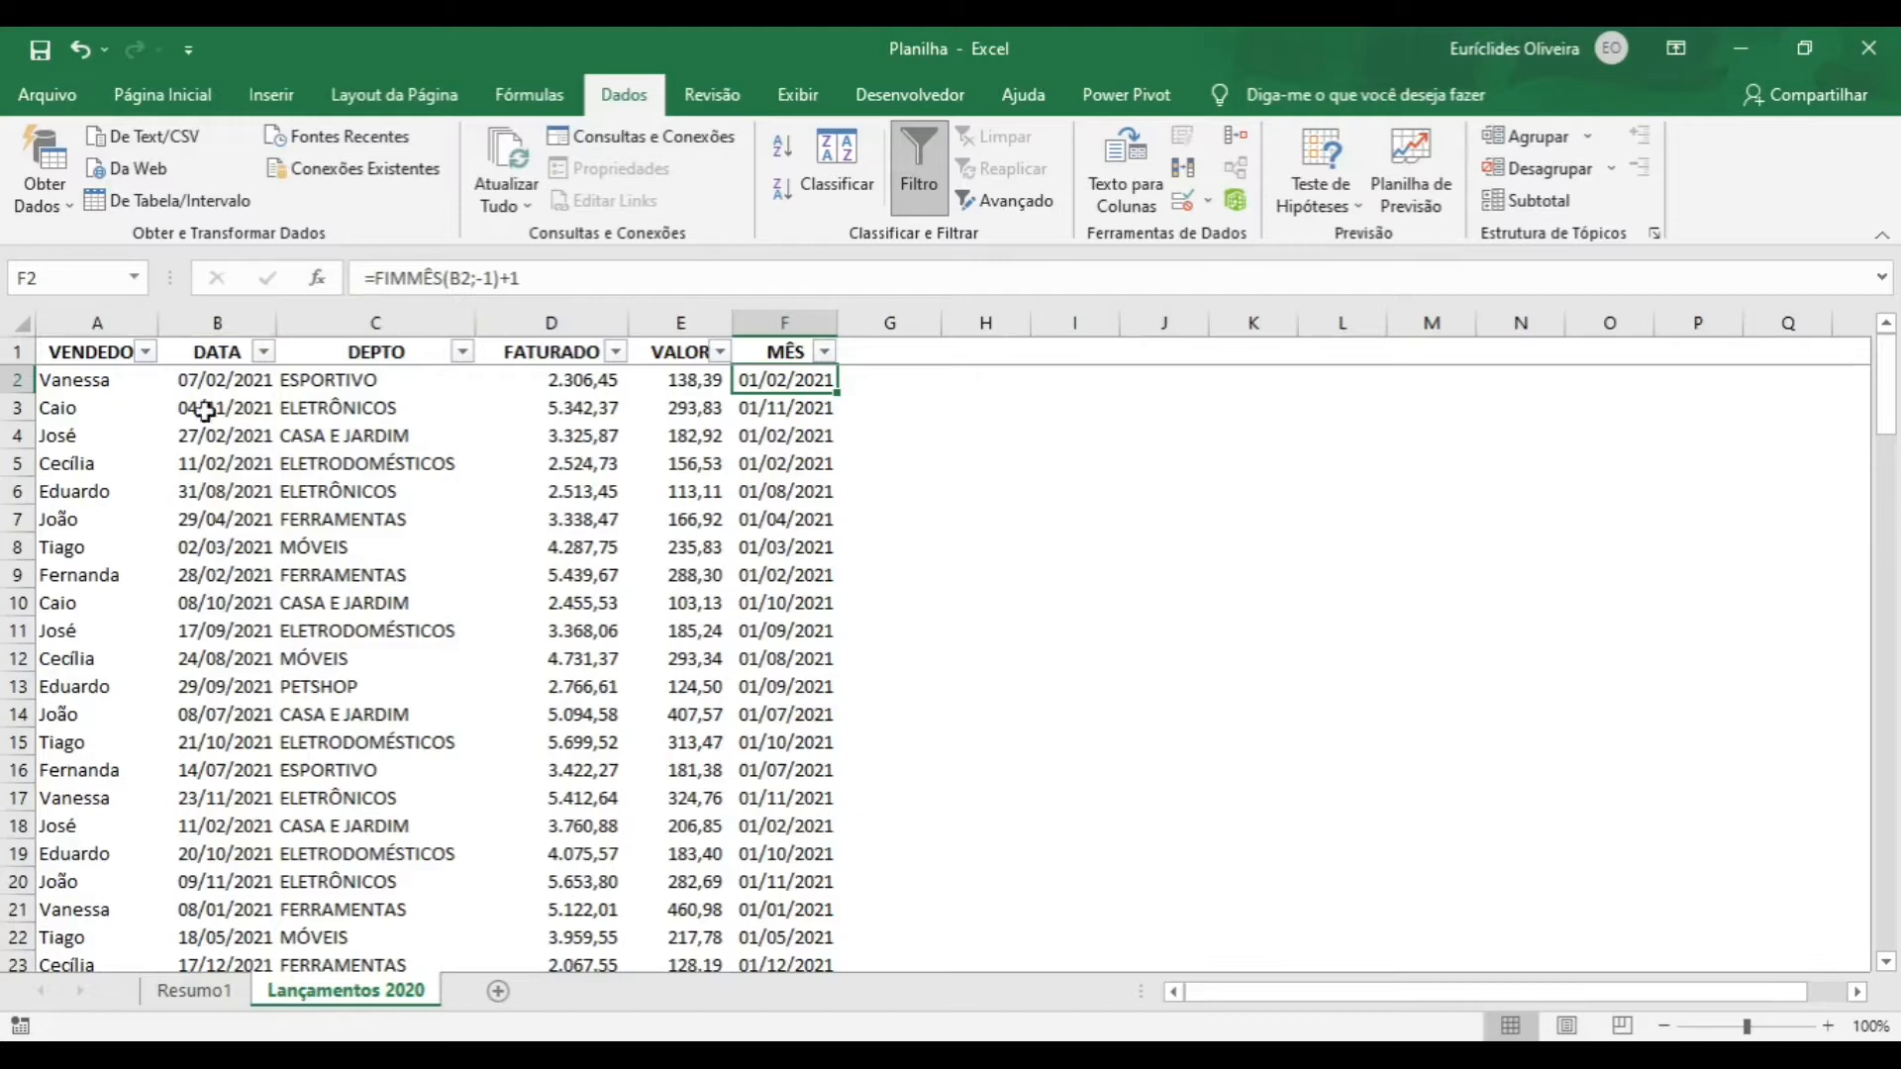
- Start a SOMASES formula in Resumo1 cell B4 with the FATURADO range D2:D127 of Lançamentos 2020 as the sum range
left_click(180, 993)
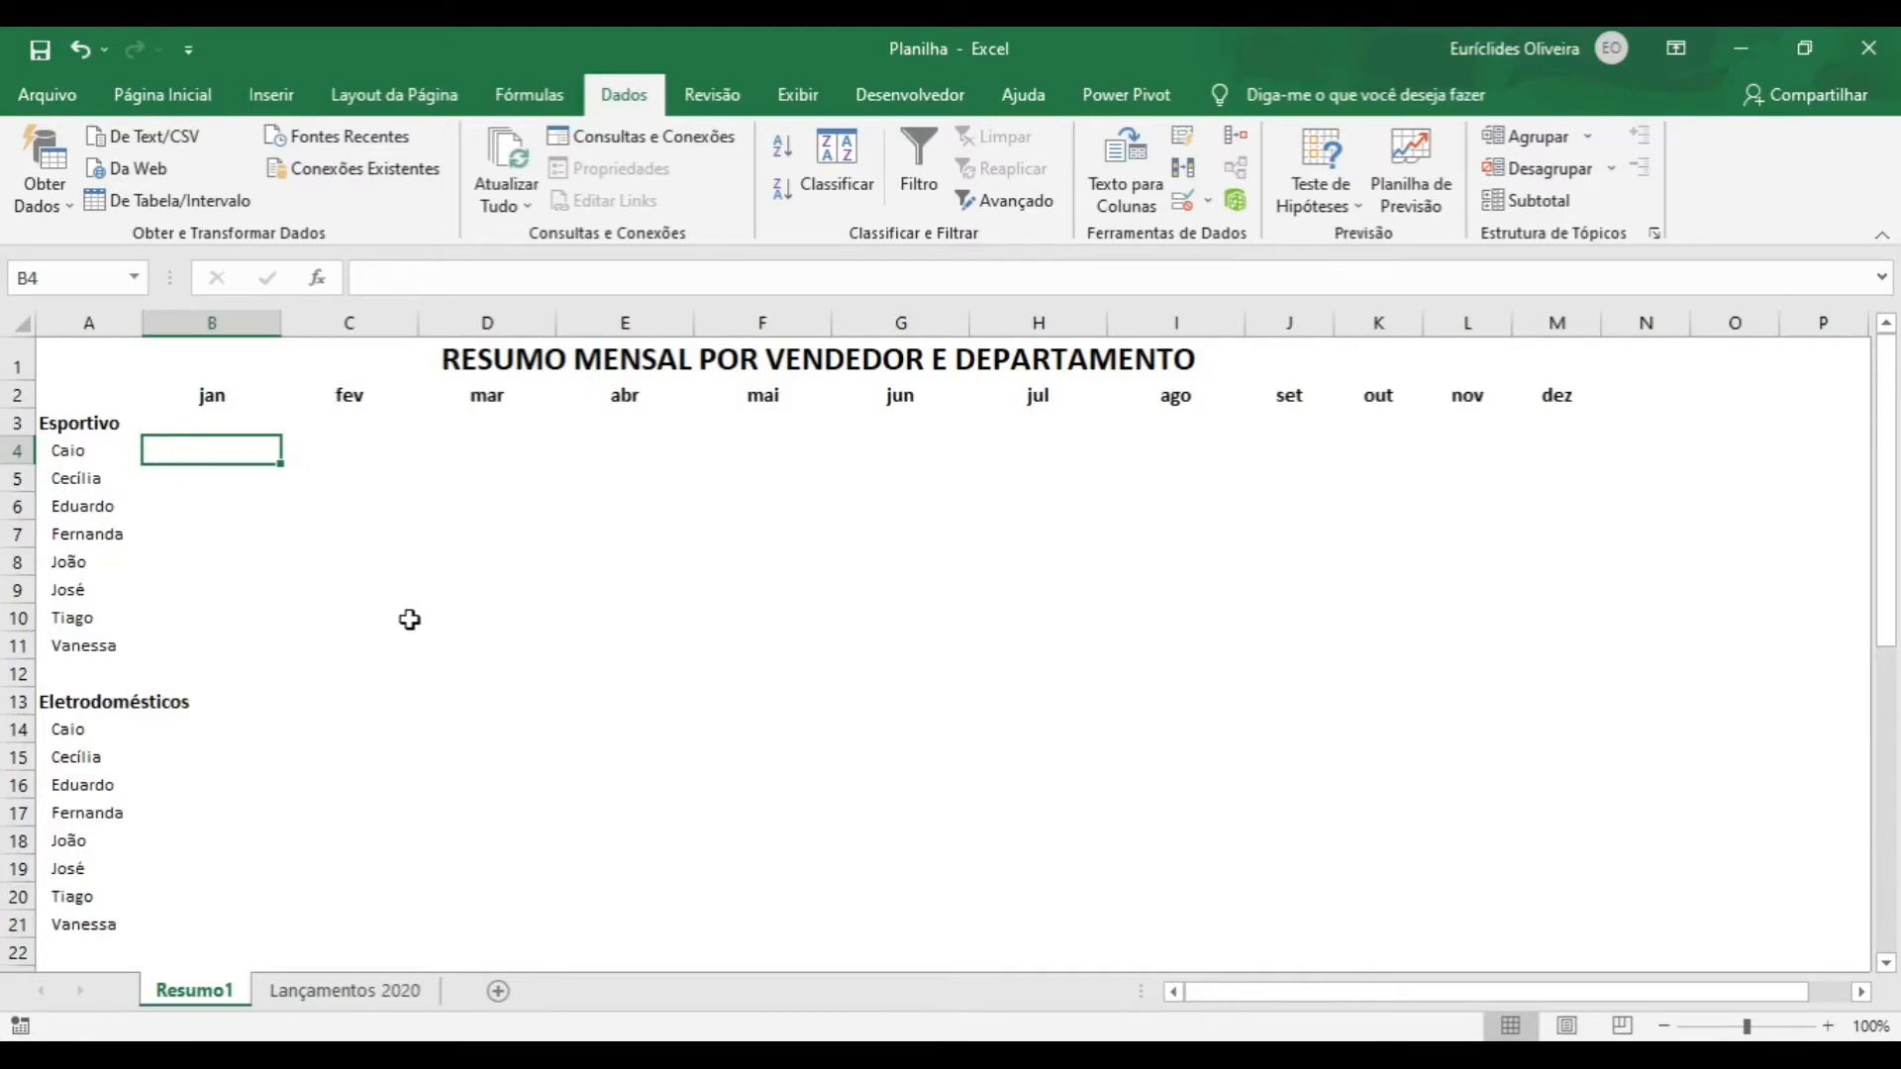
type("=")
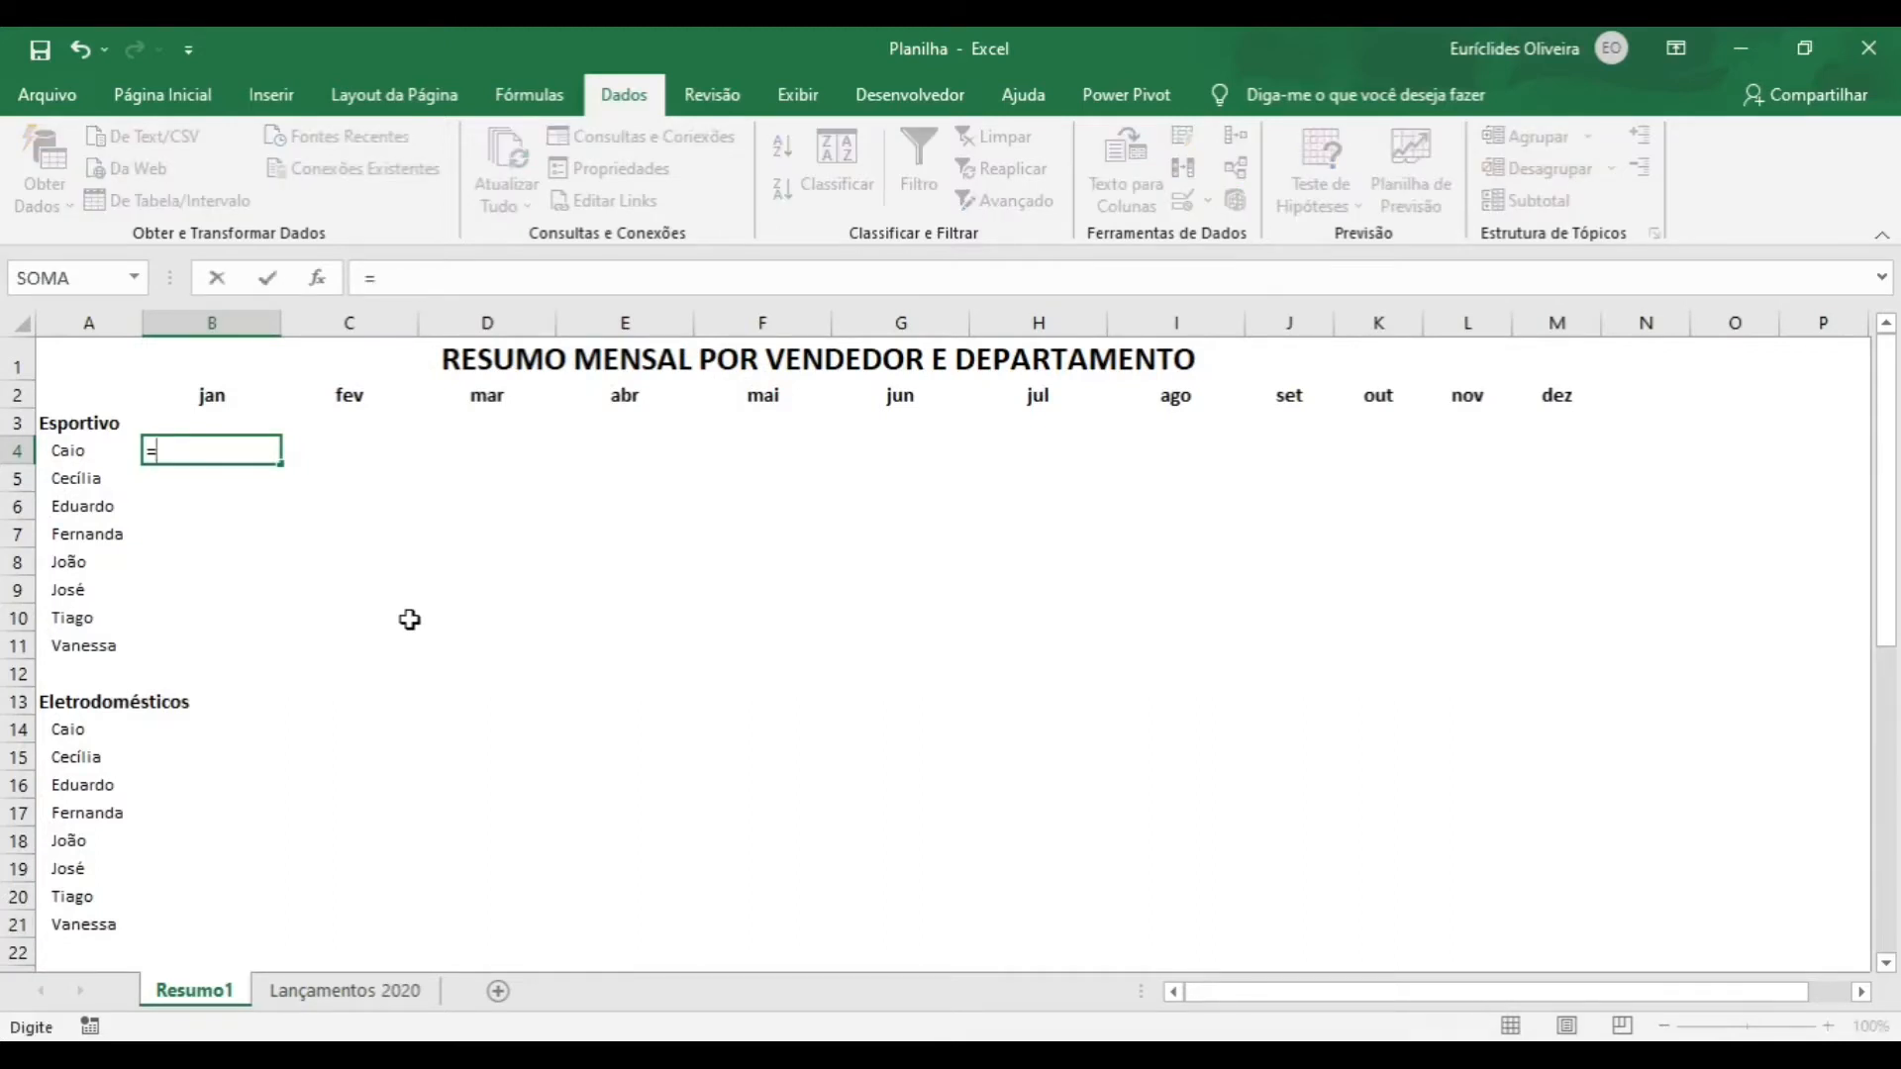
type("somases(")
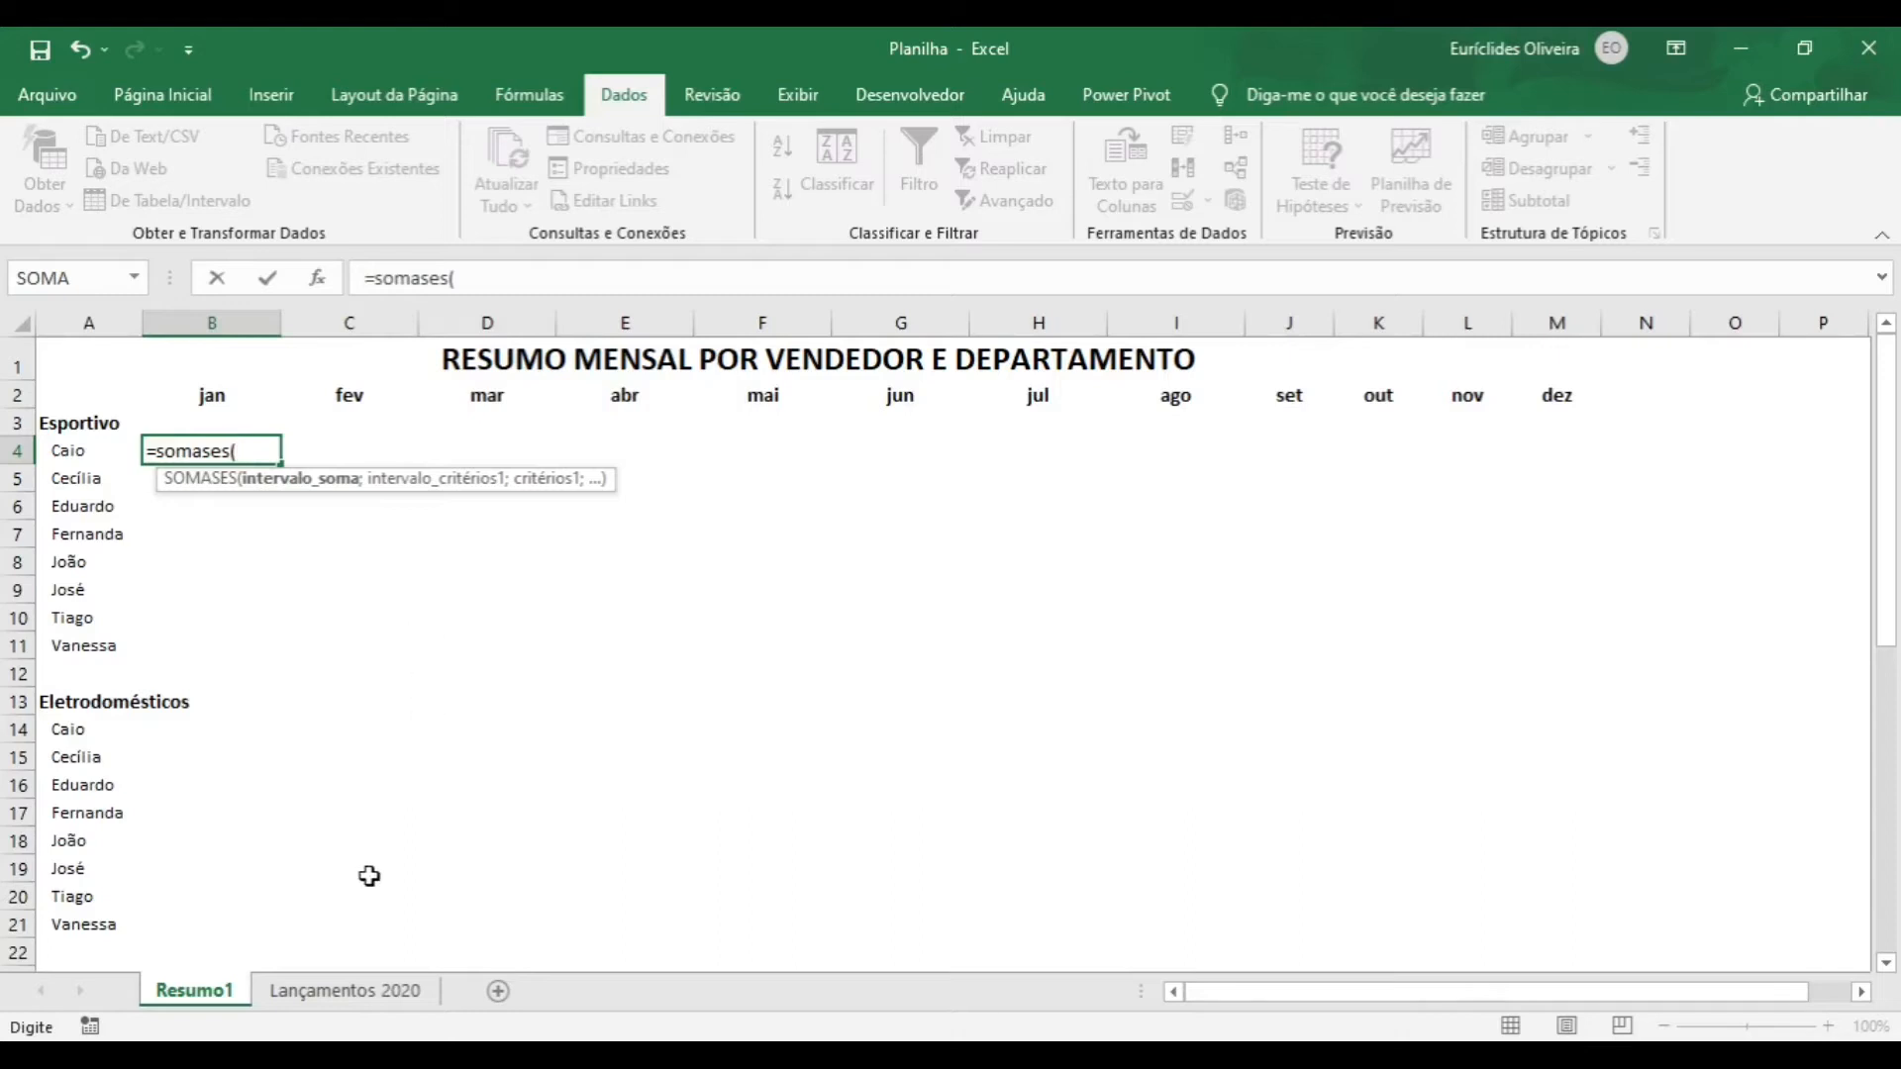
left_click(322, 993)
left_click(542, 353)
key("Down")
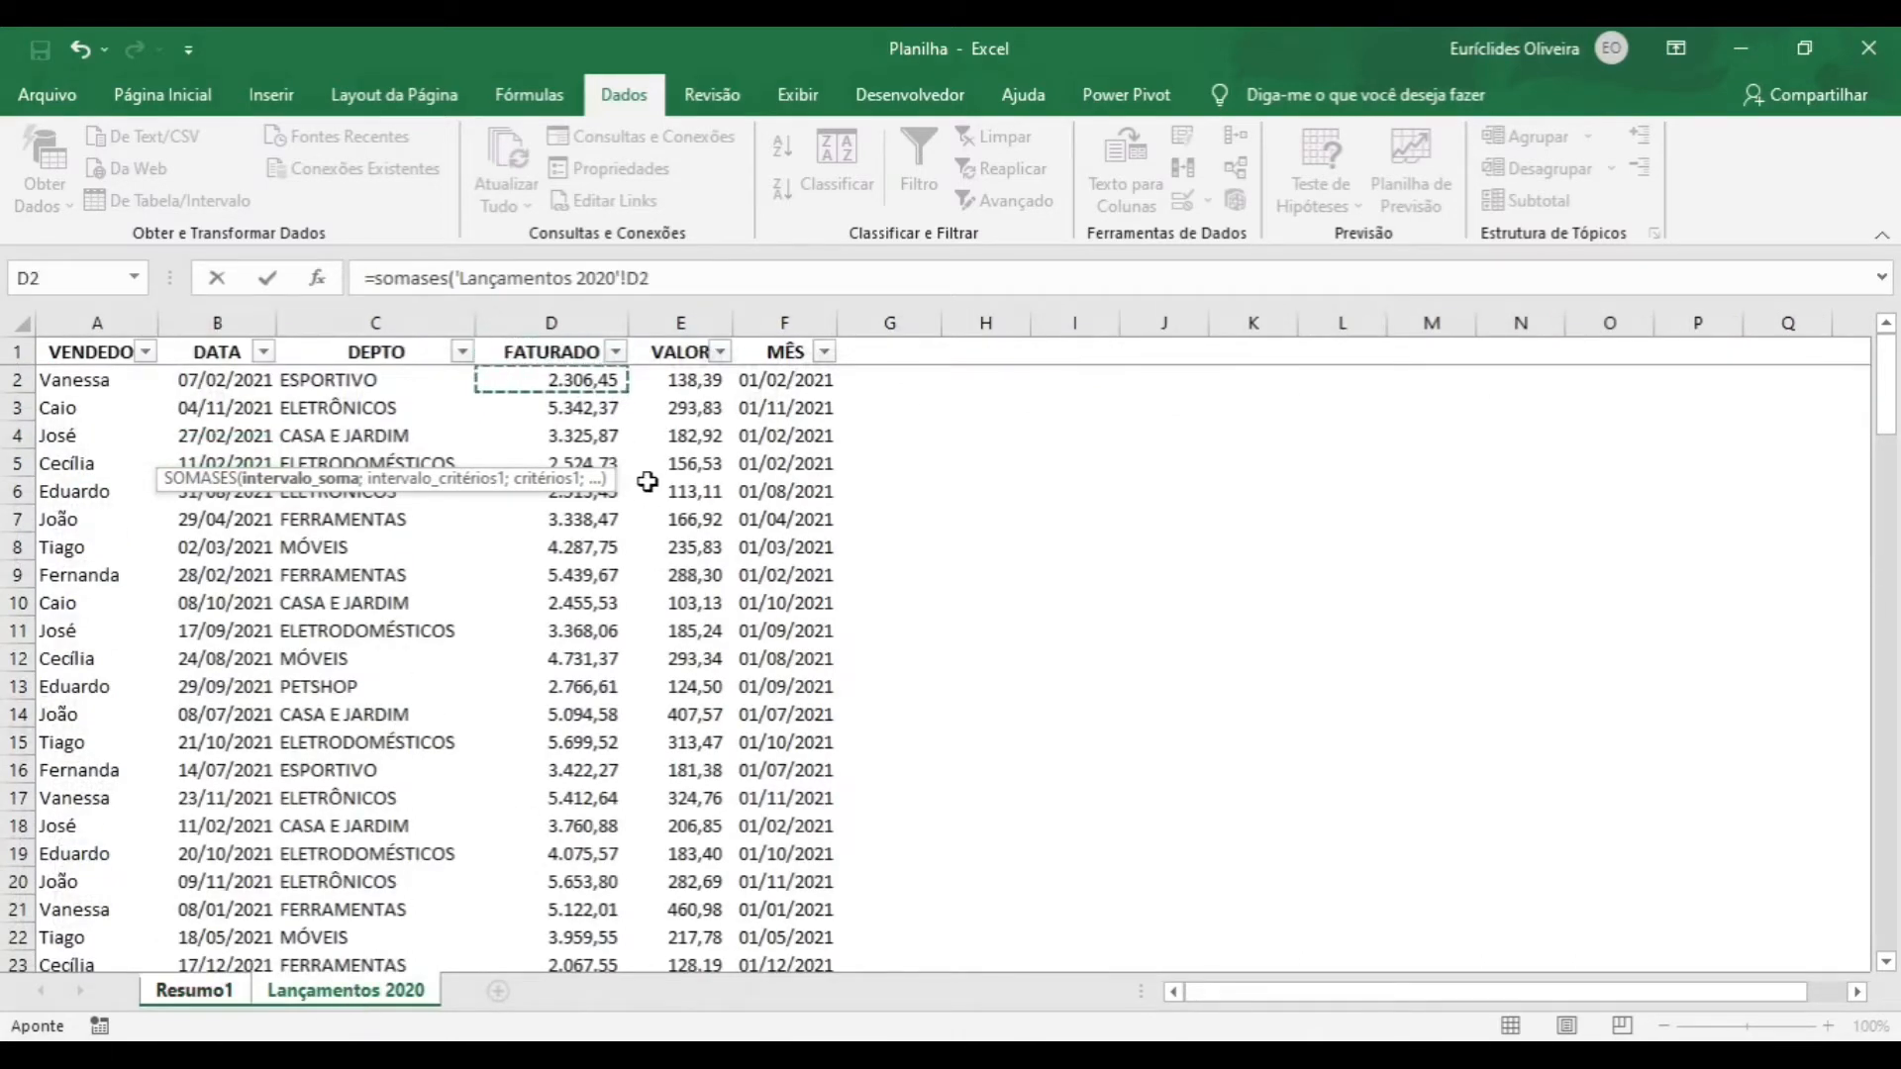
key("Up")
key("Down")
key("ctrl+shift+Down")
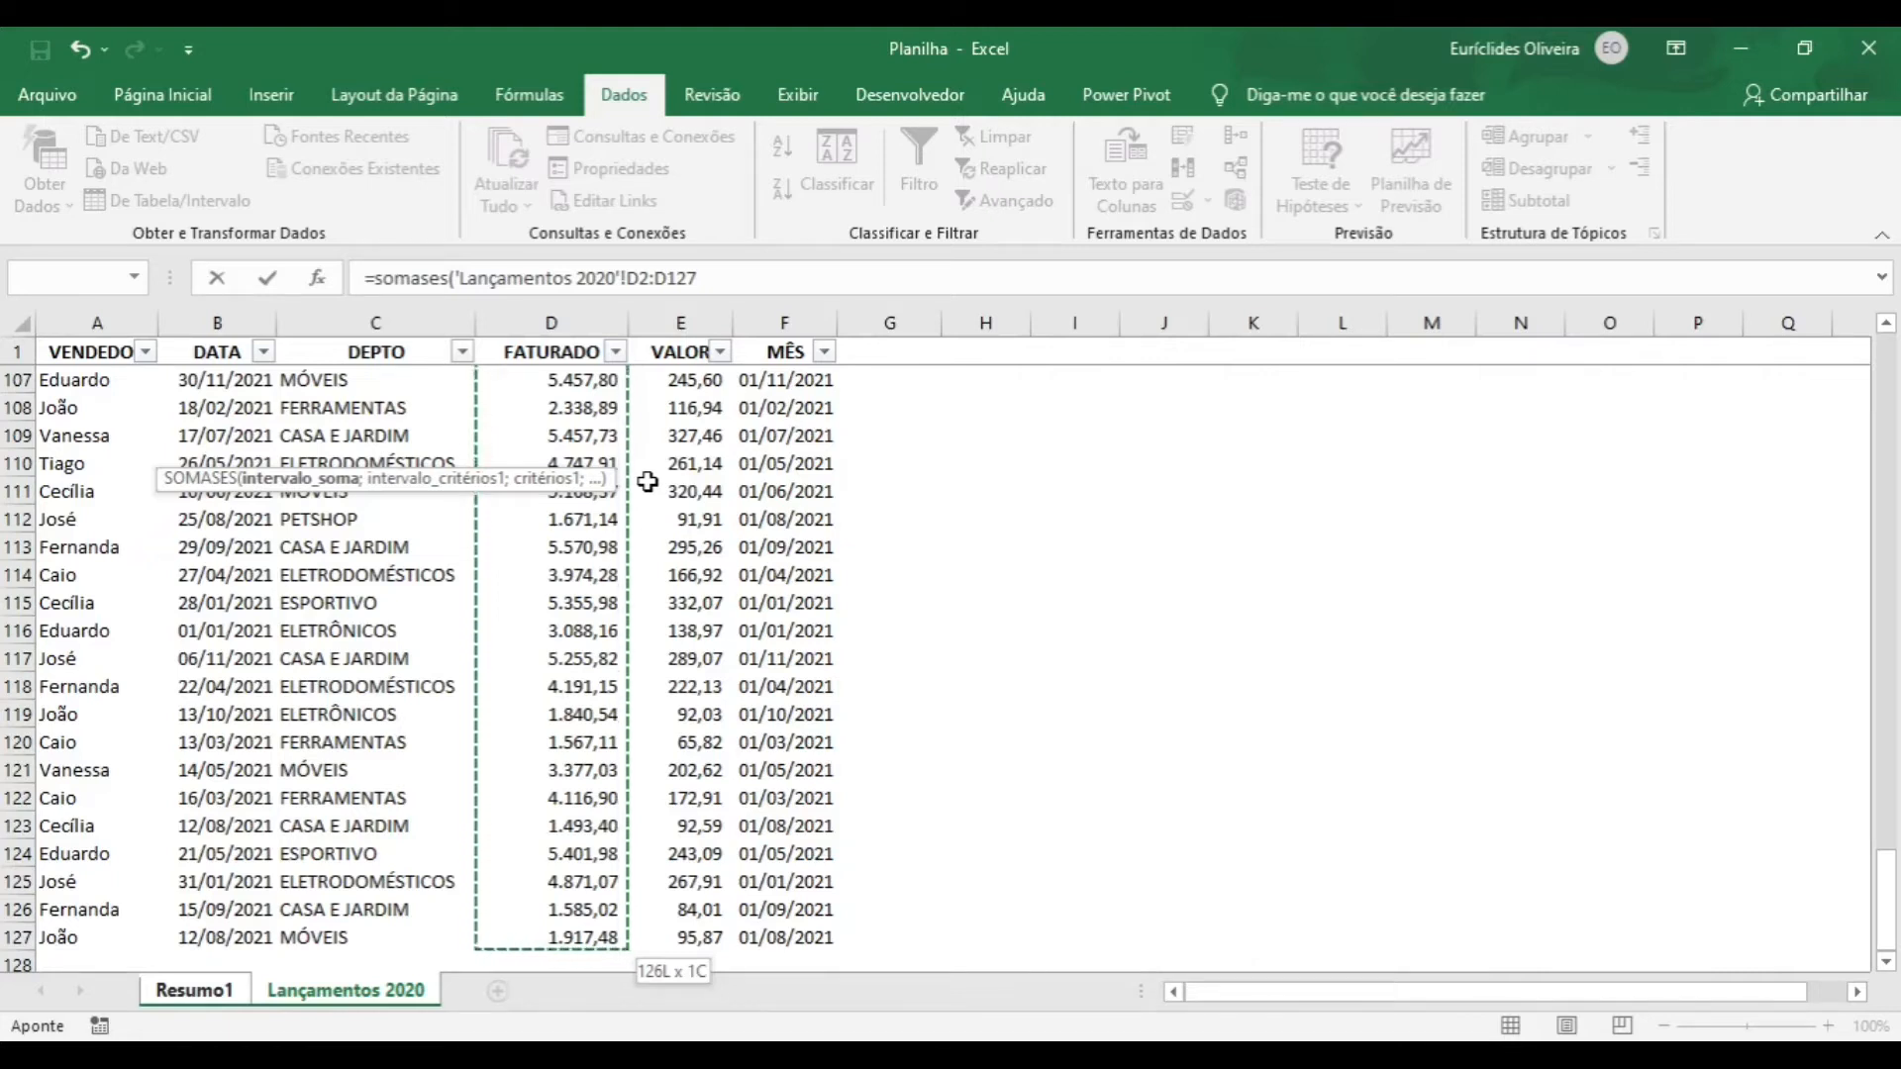
type(";")
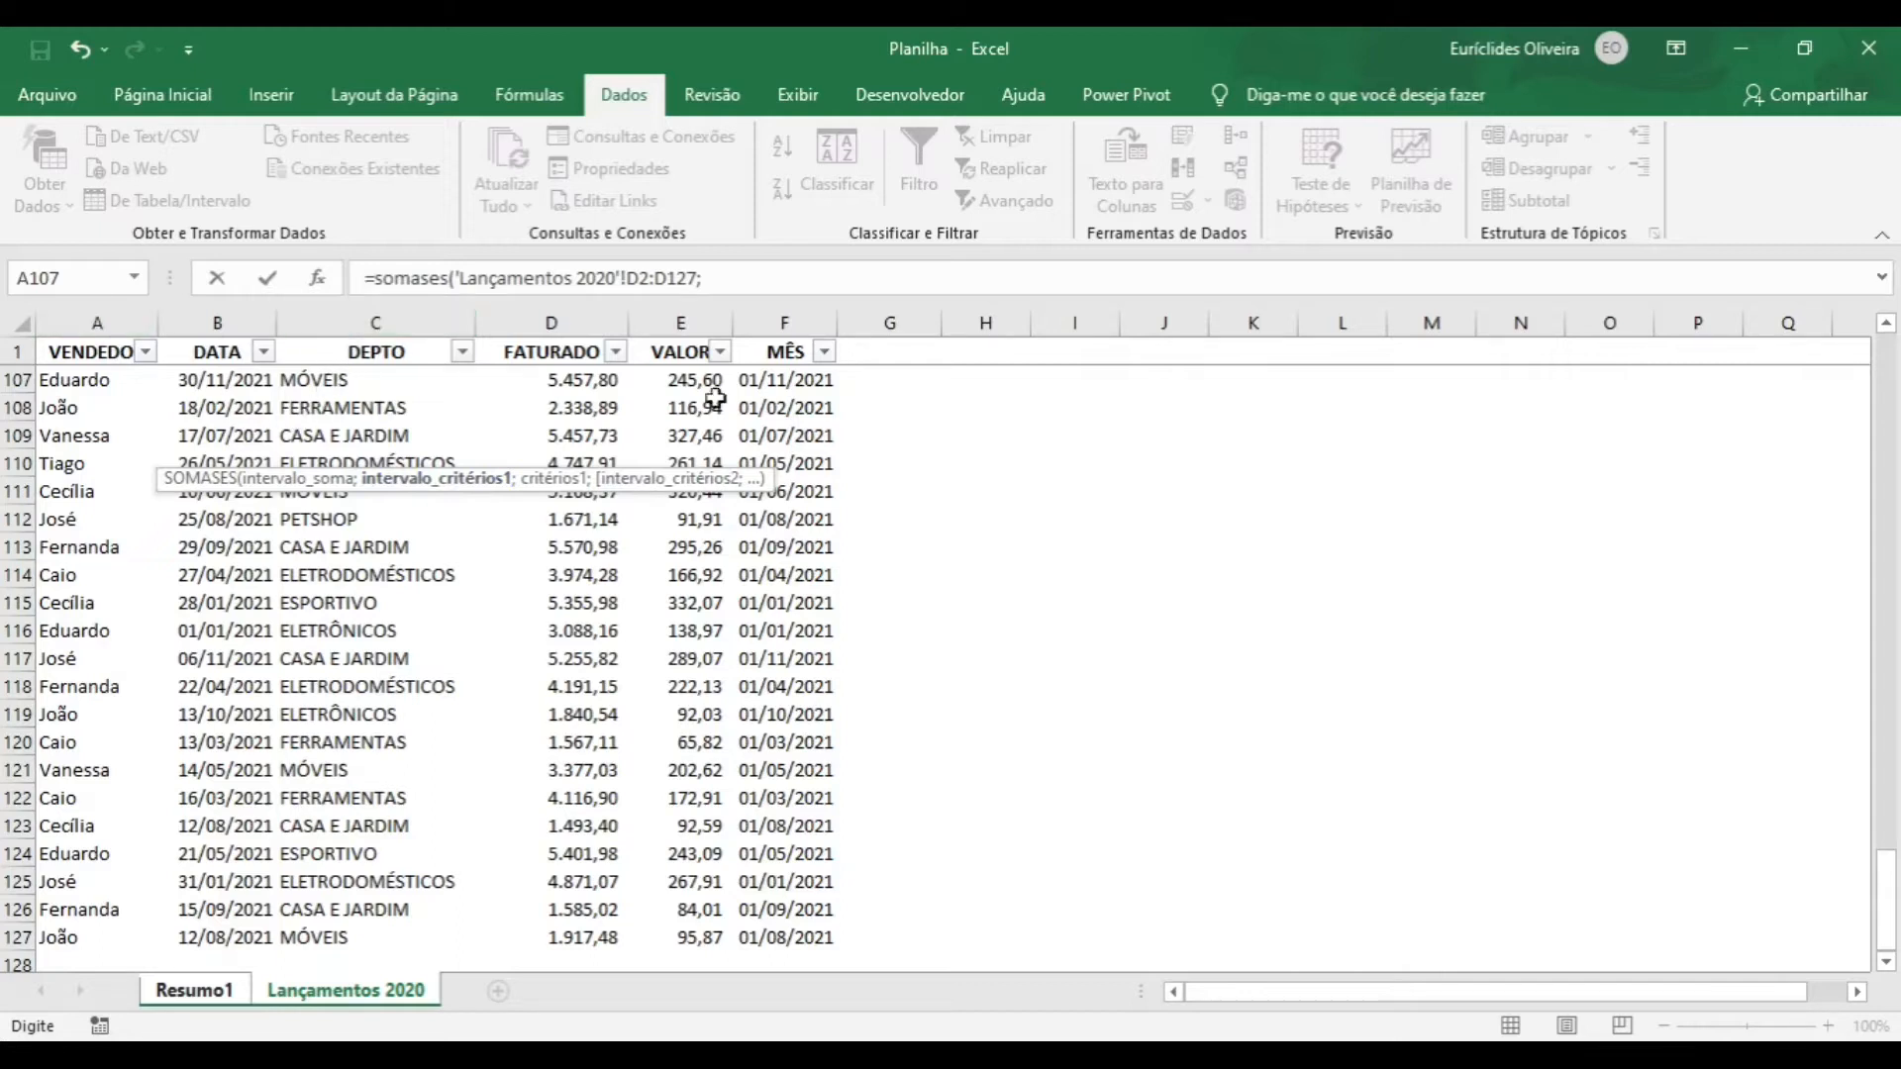
- Add the seller range A2:A127 of Lançamentos 2020 as the first criteria range, with Resumo1 cell A4 as its criterion
left_click(71, 350)
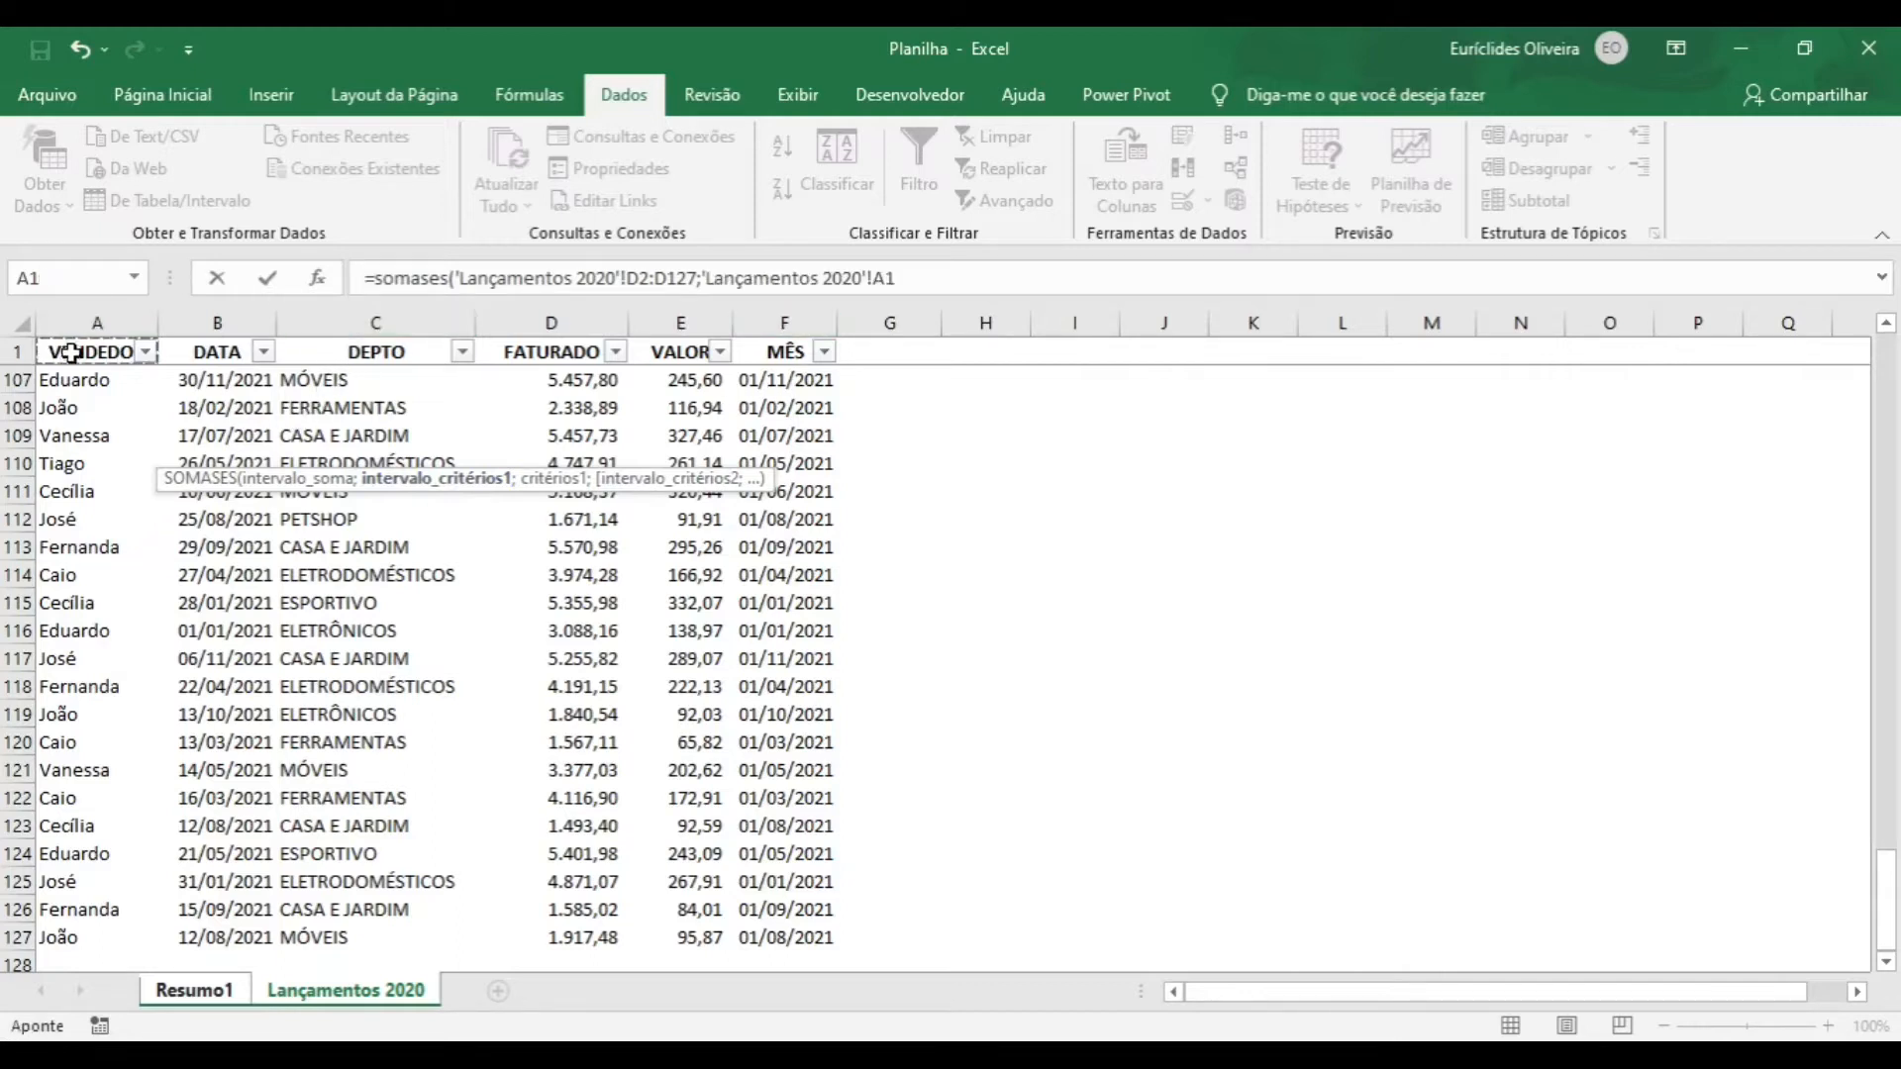
key("Down")
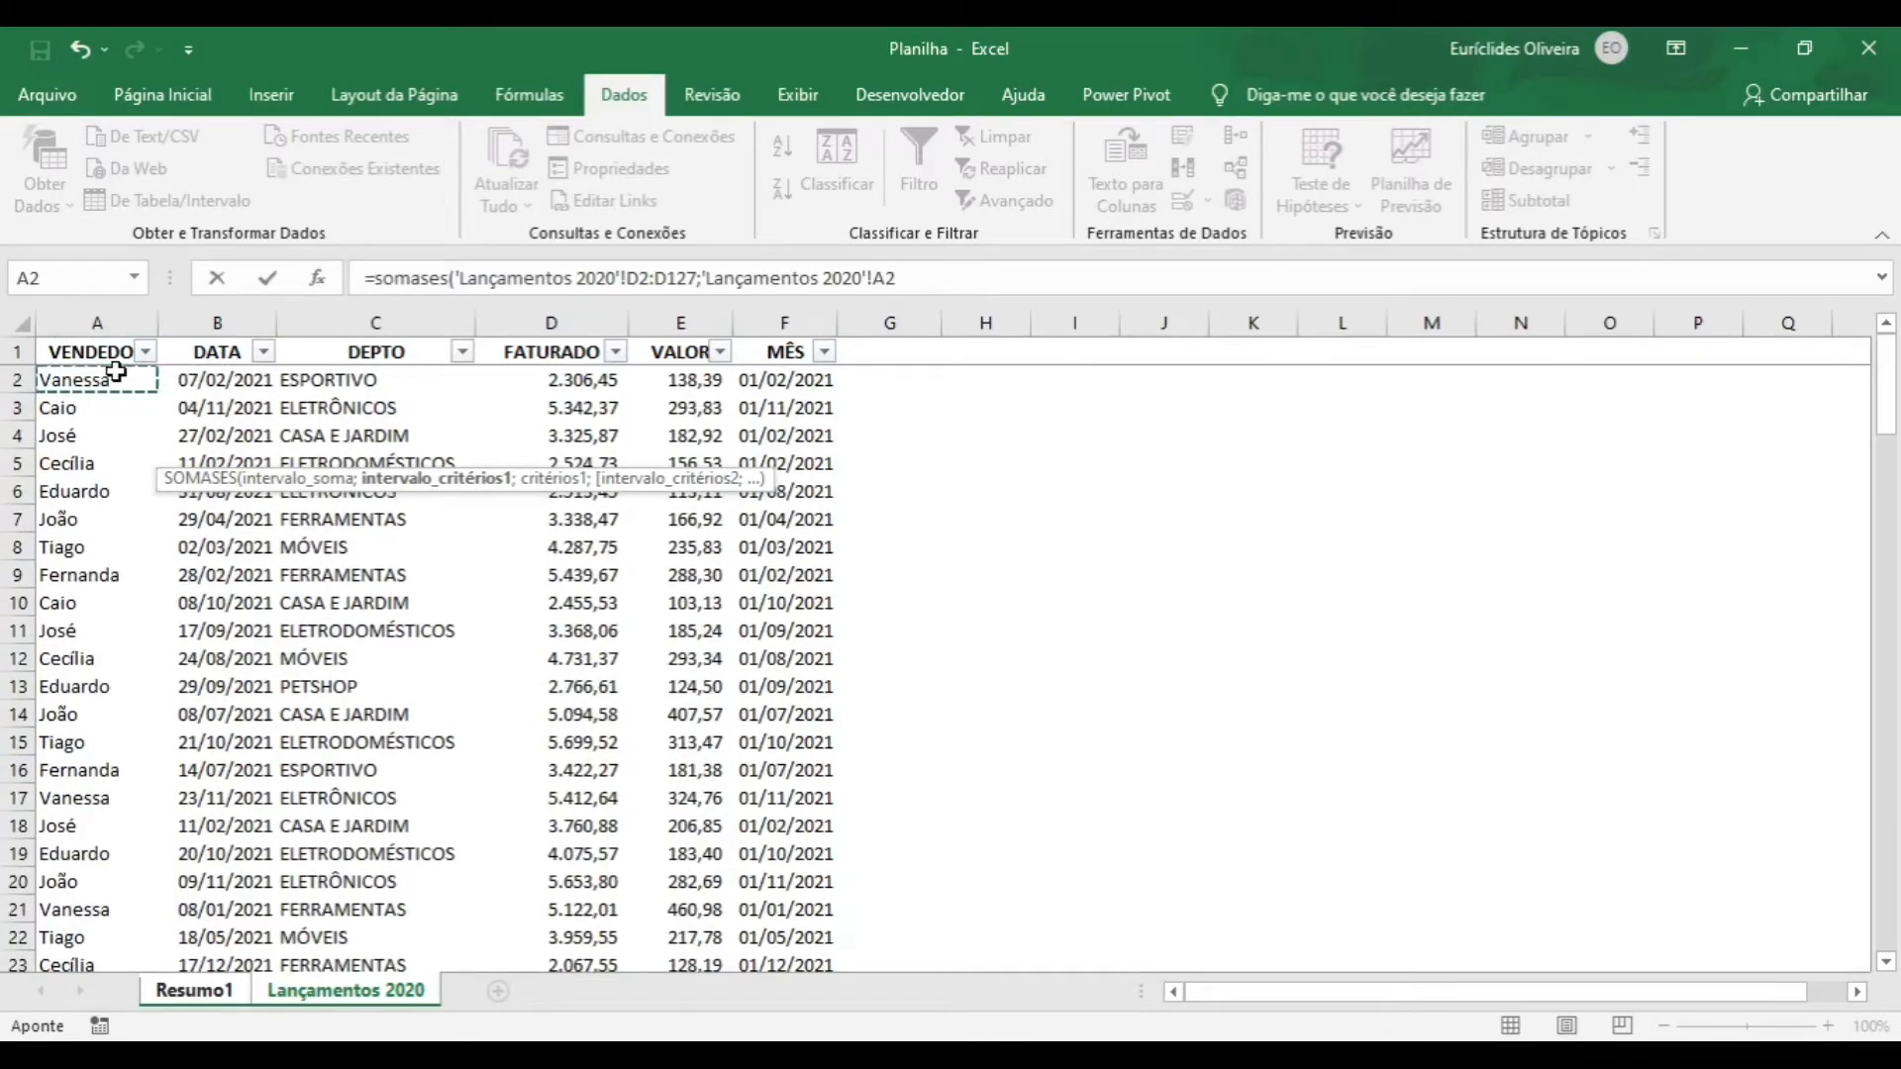
key("ctrl+shift+Down")
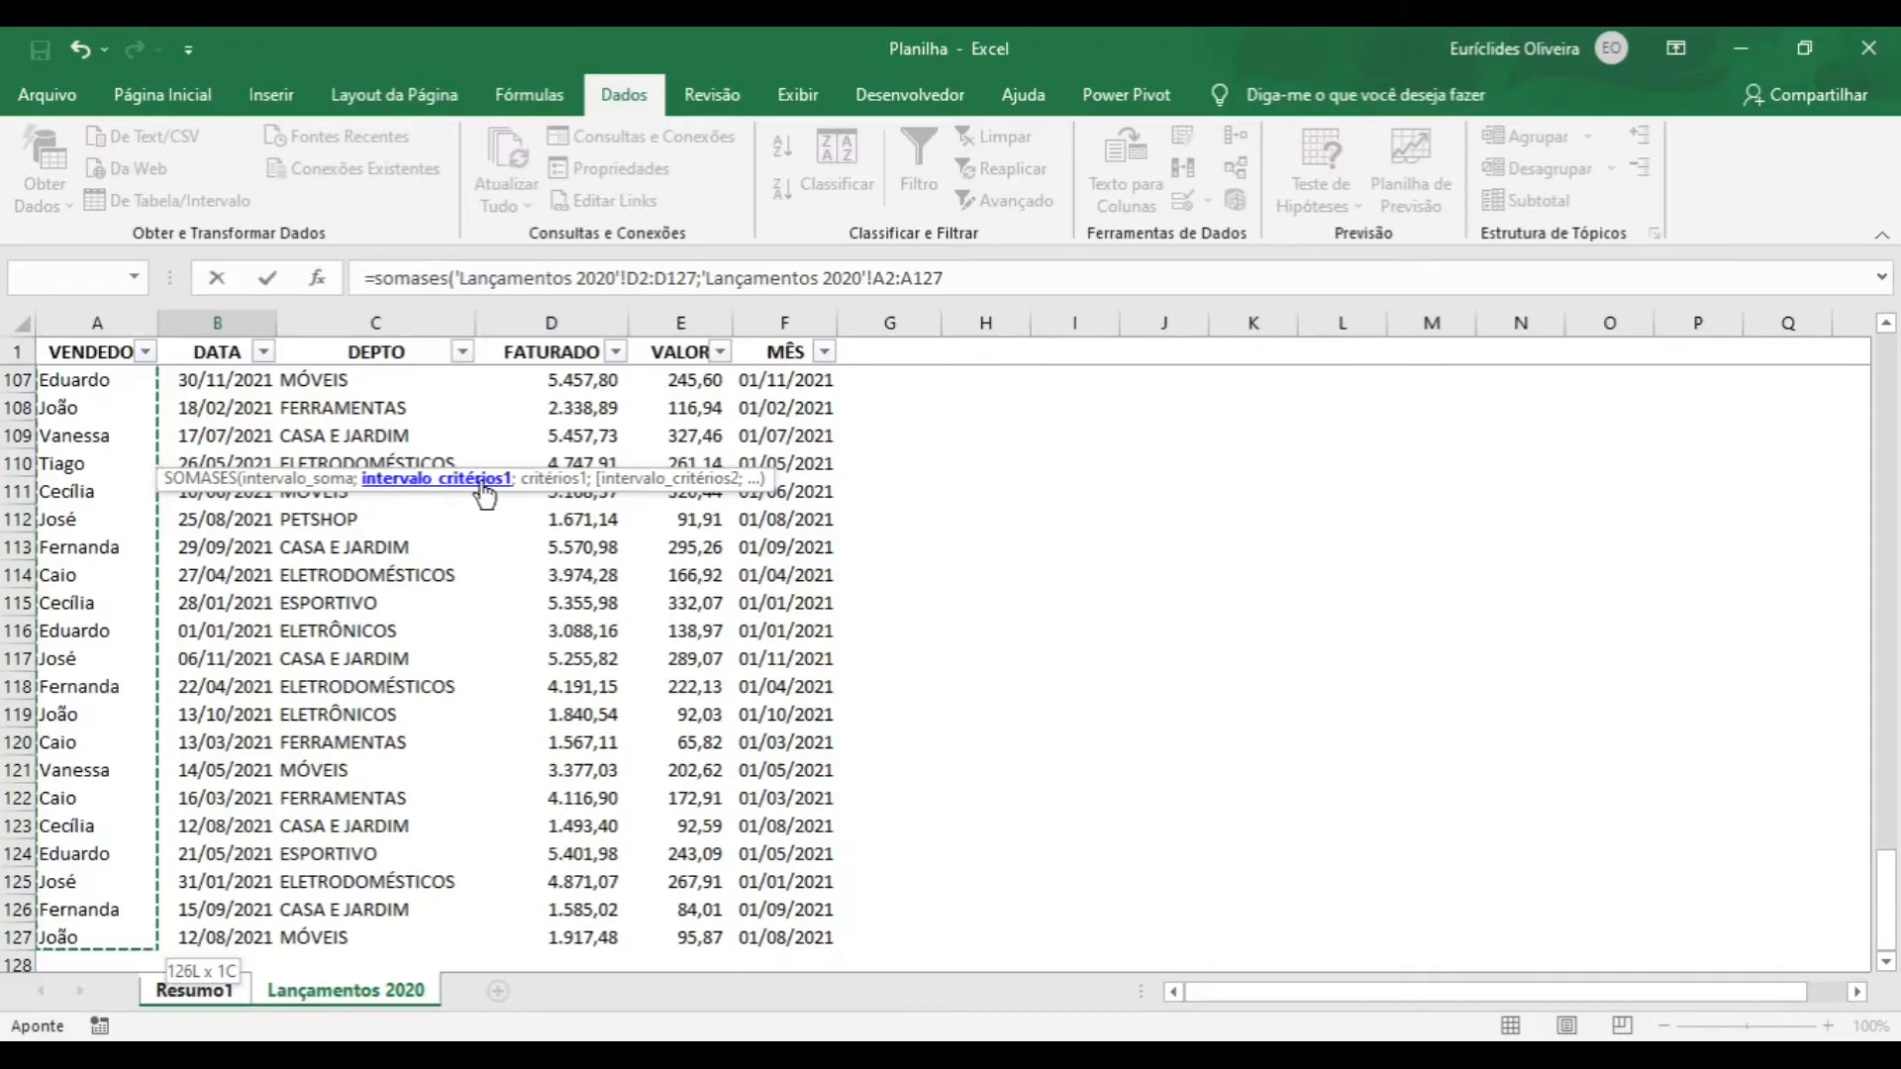
type(";")
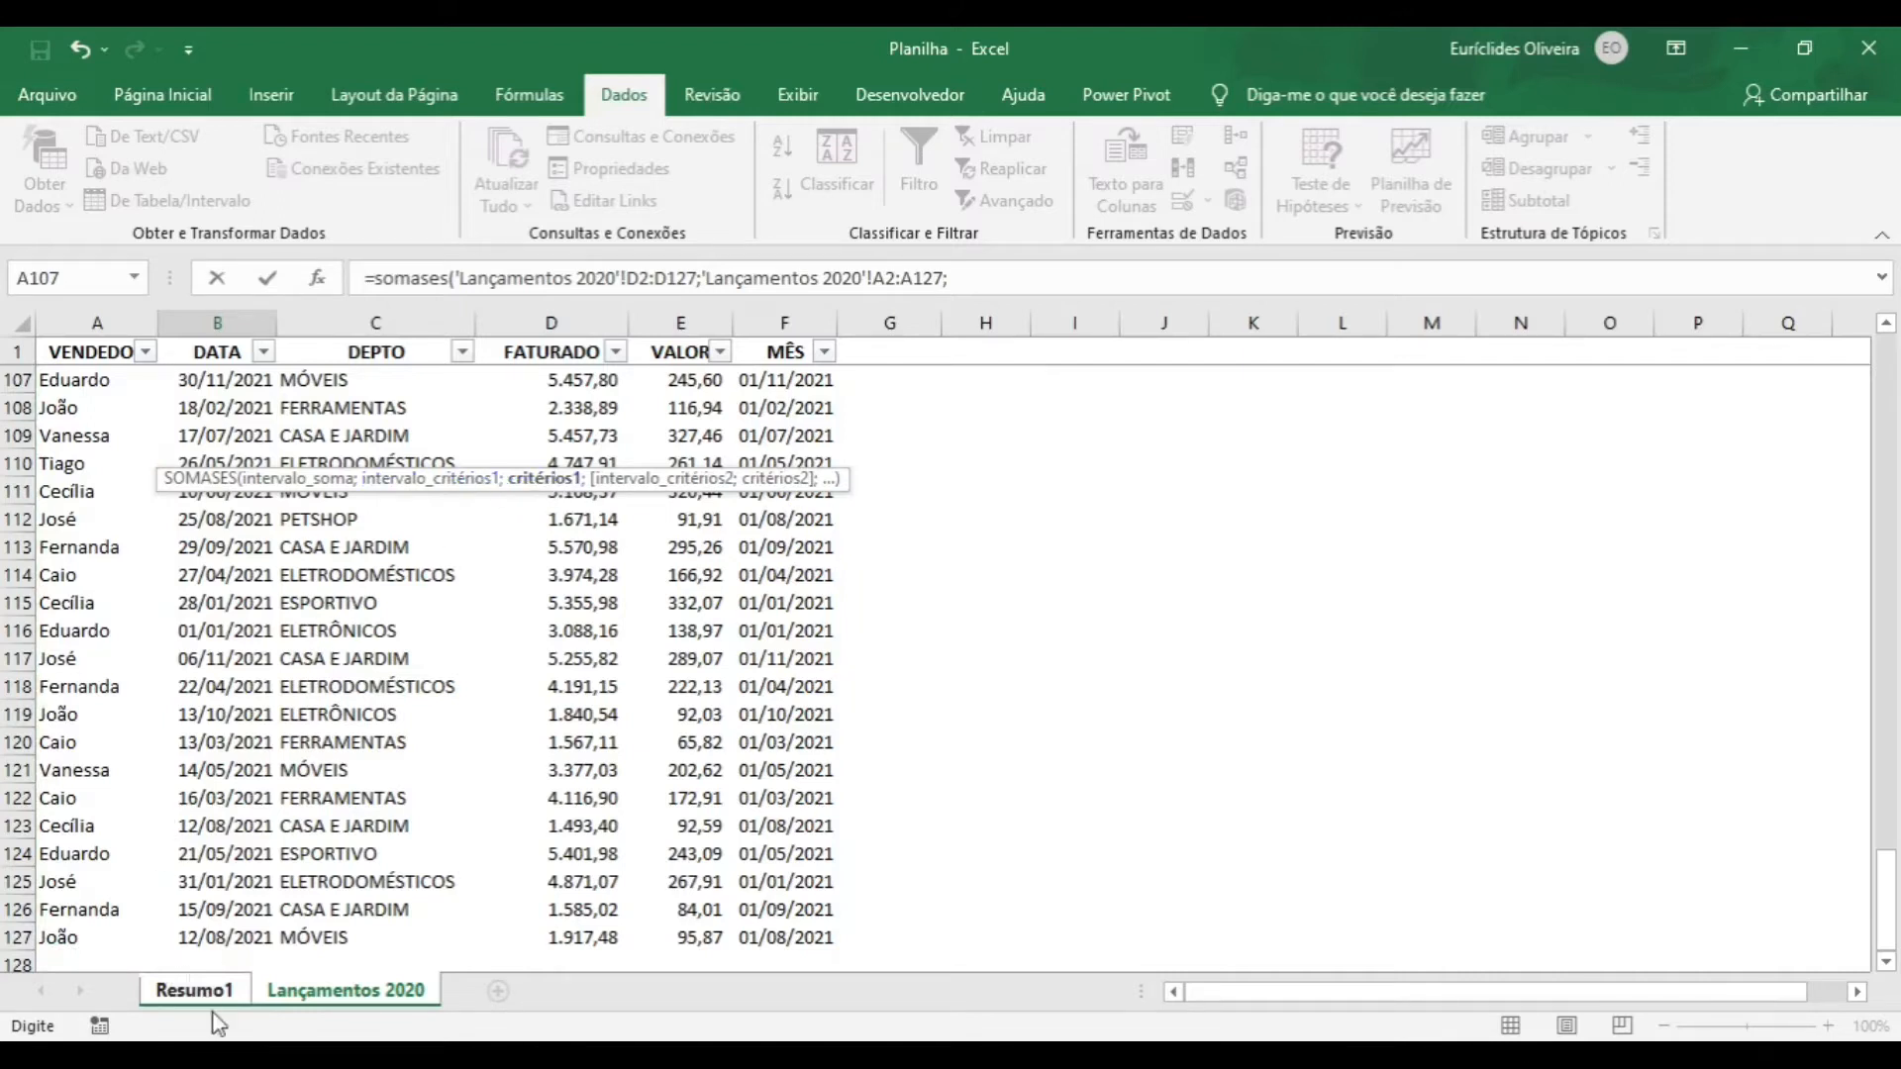
left_click(193, 993)
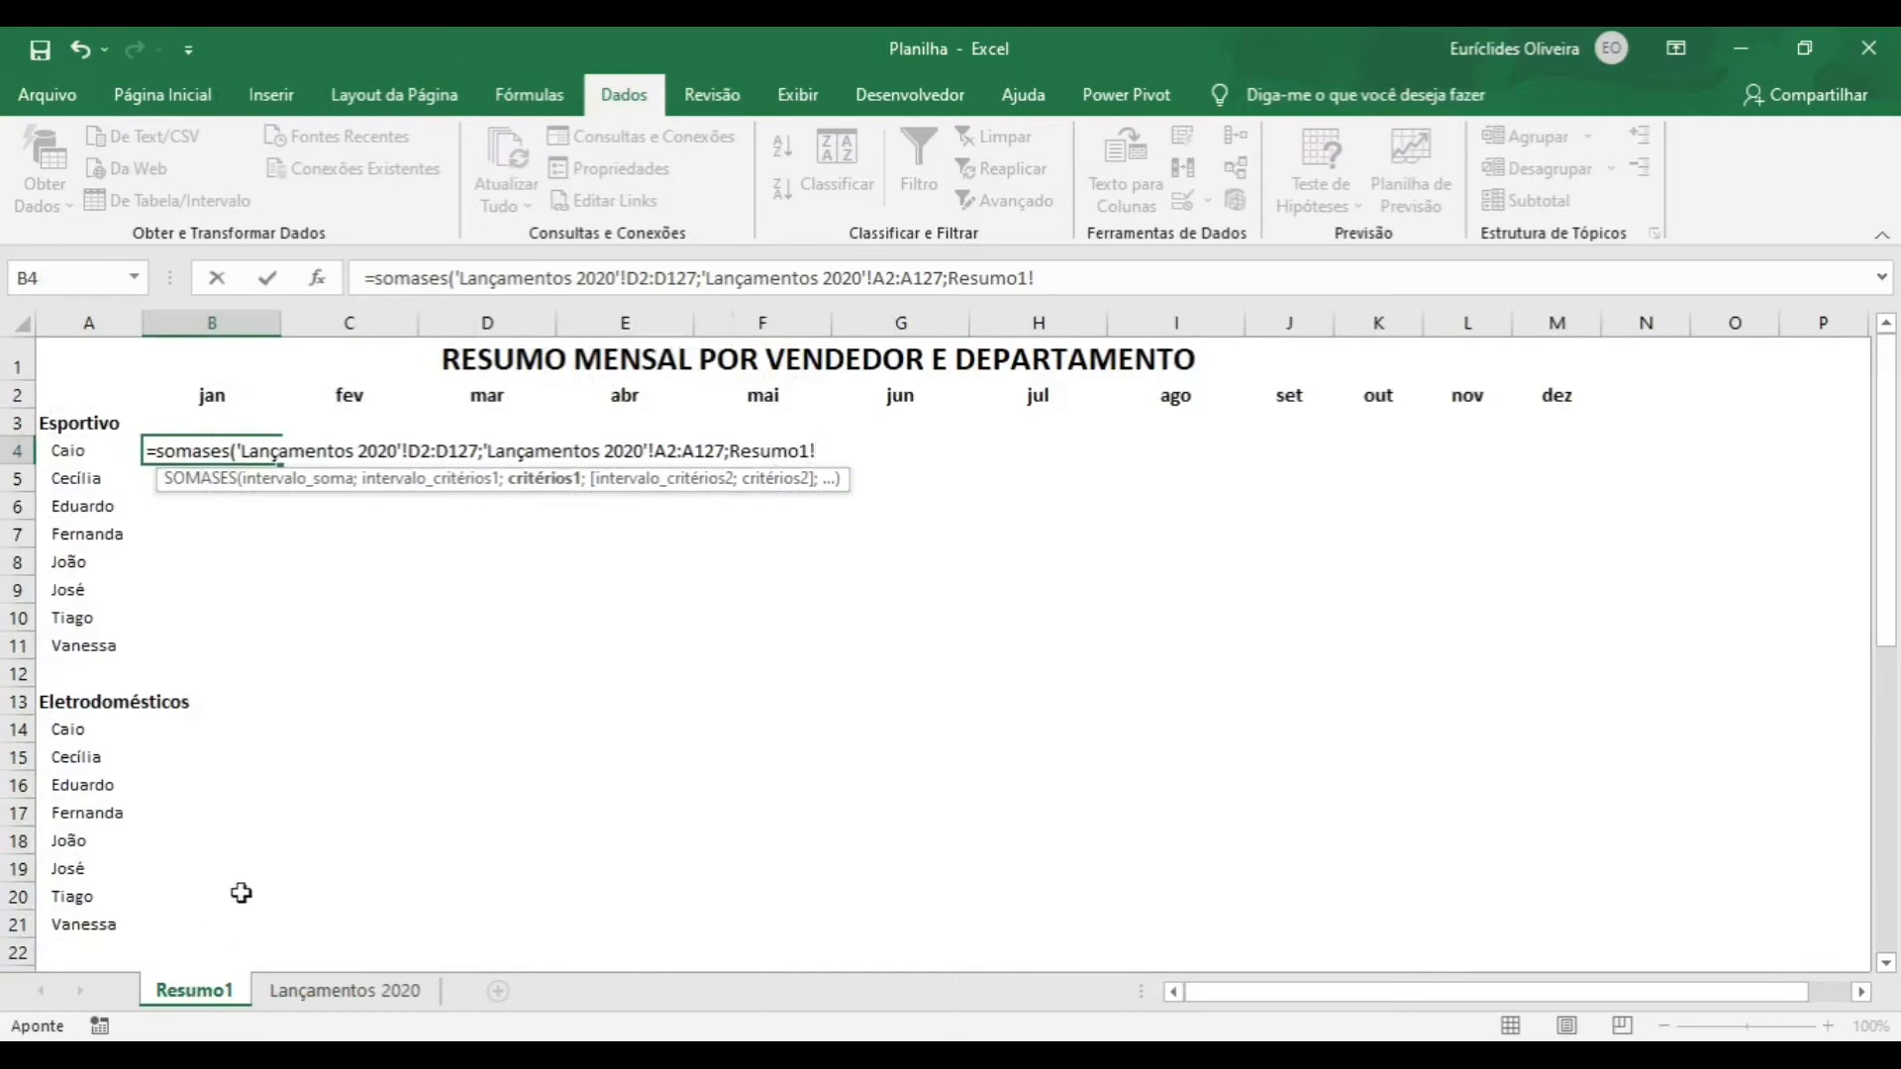
left_click(65, 450)
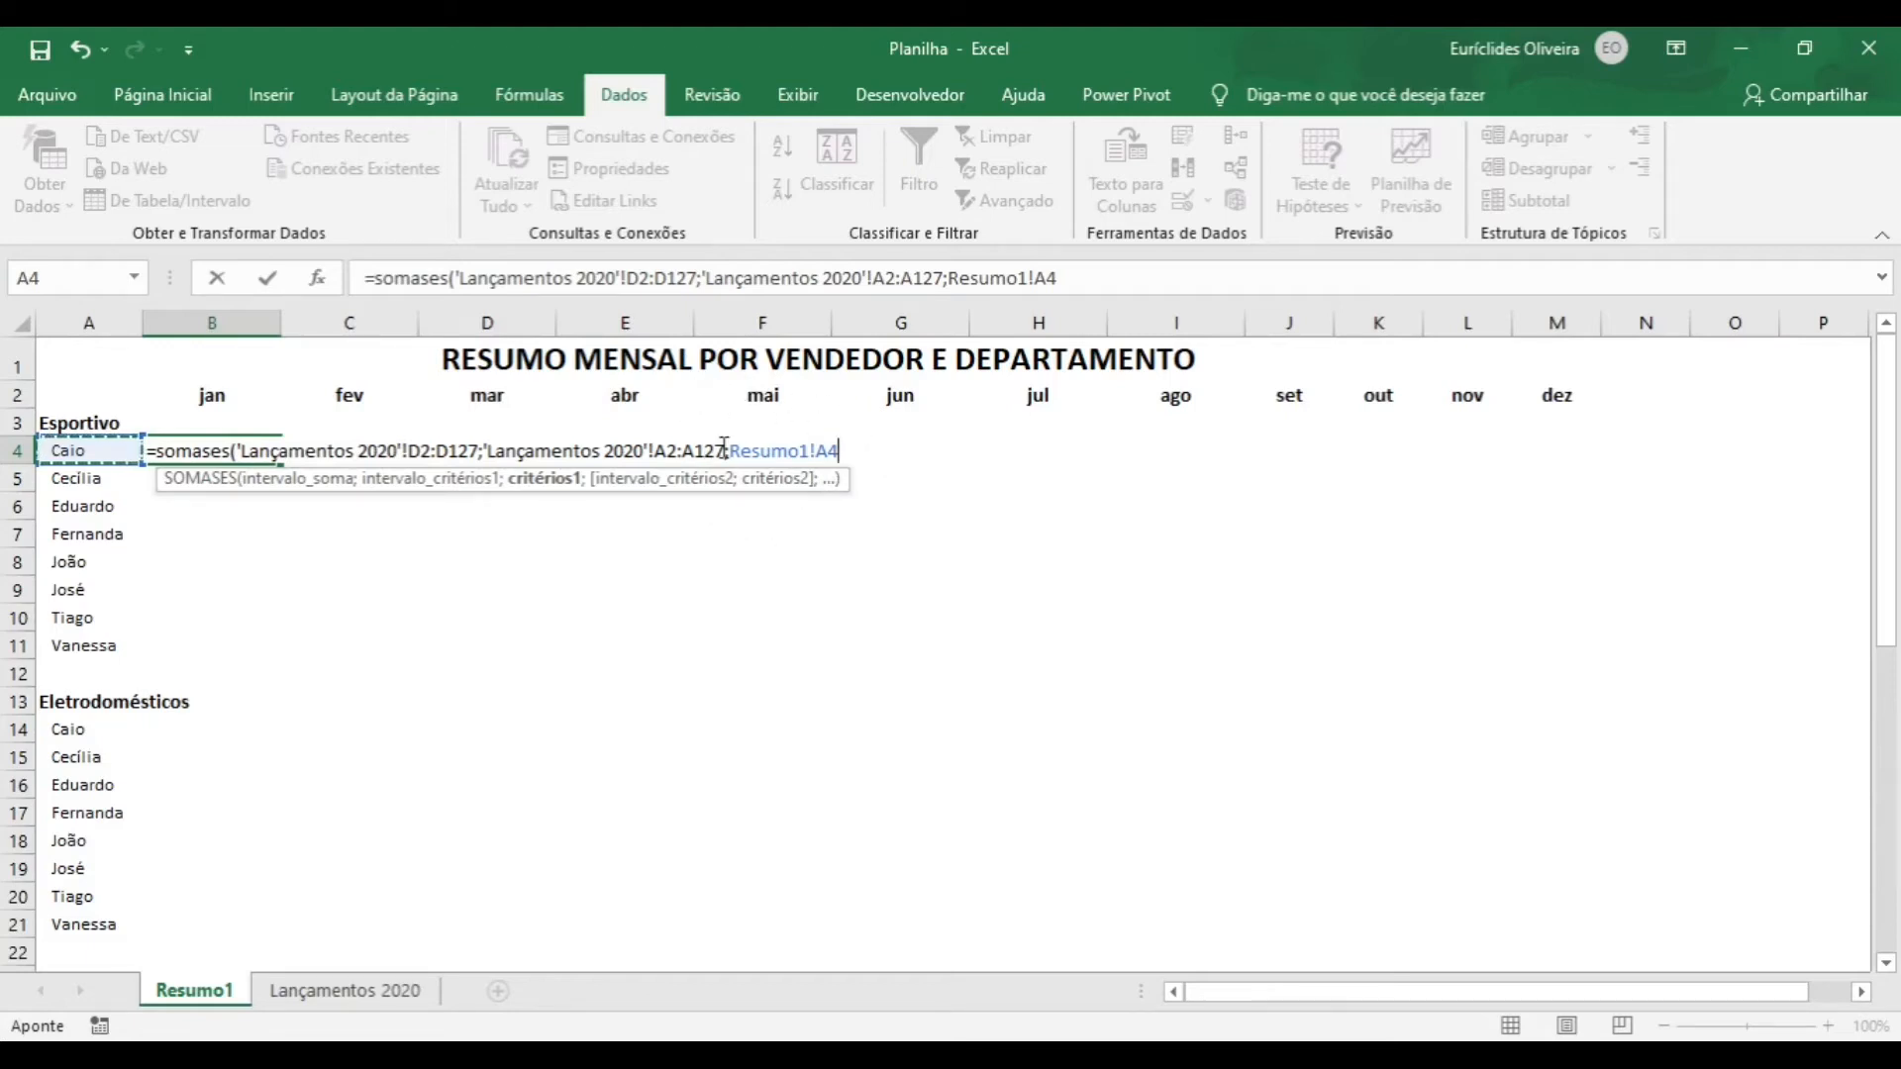
key("F2")
type(";")
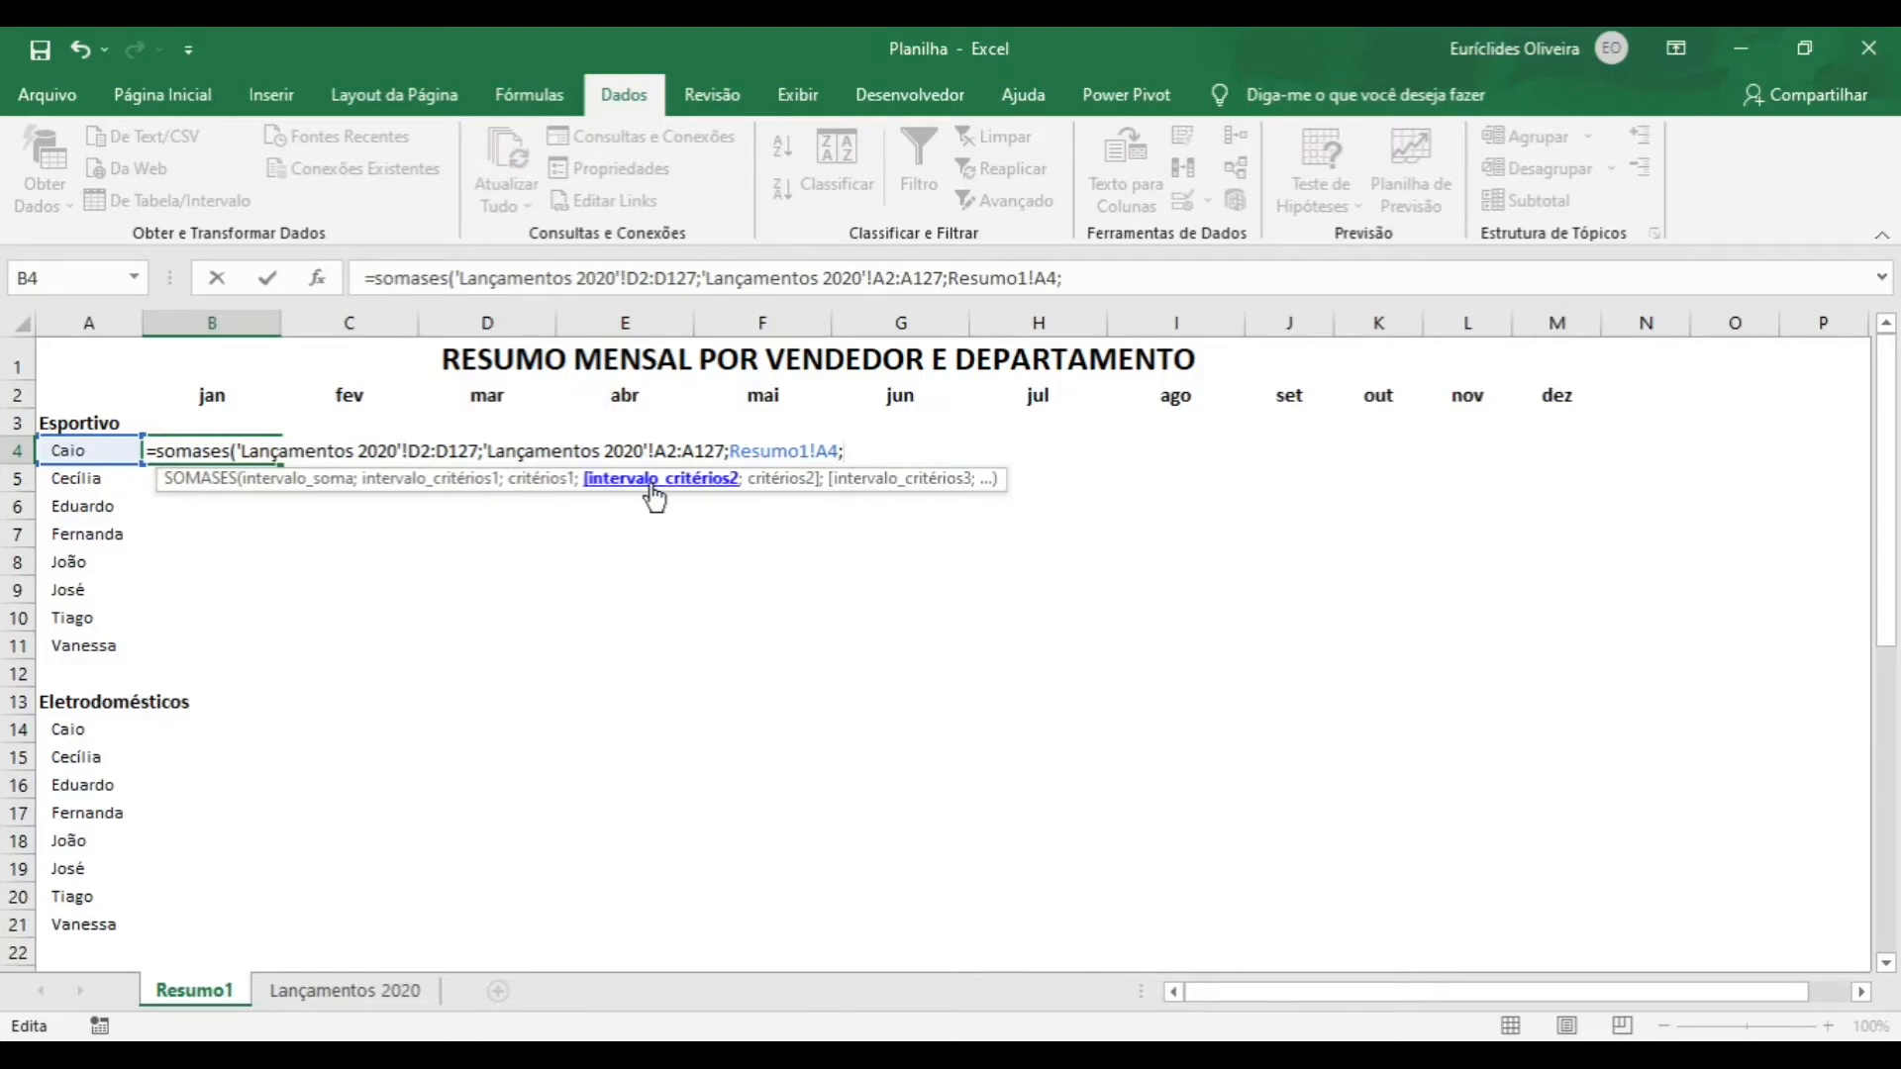
- Add the DEPTO range C2:C127 of Lançamentos 2020 as the second criteria range, with Resumo1 cell A3 as its criterion
left_click(339, 992)
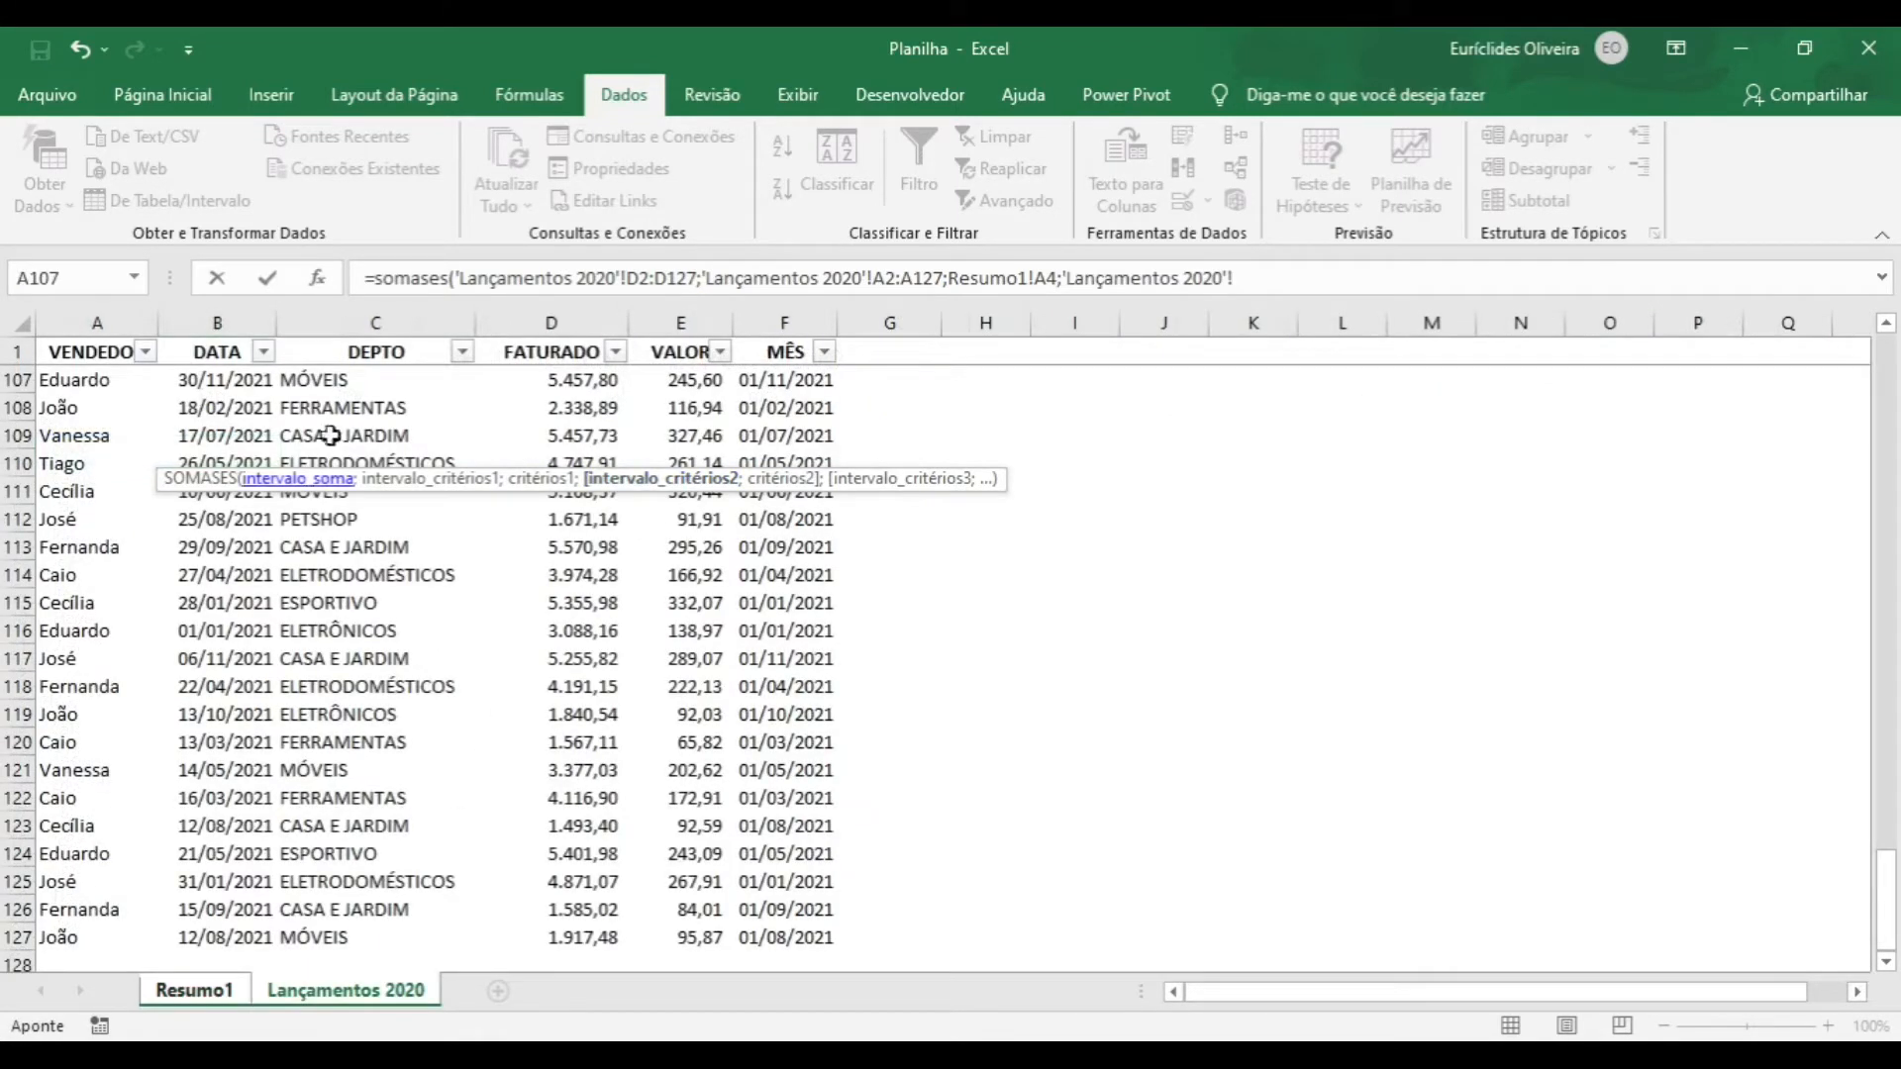
left_click(335, 356)
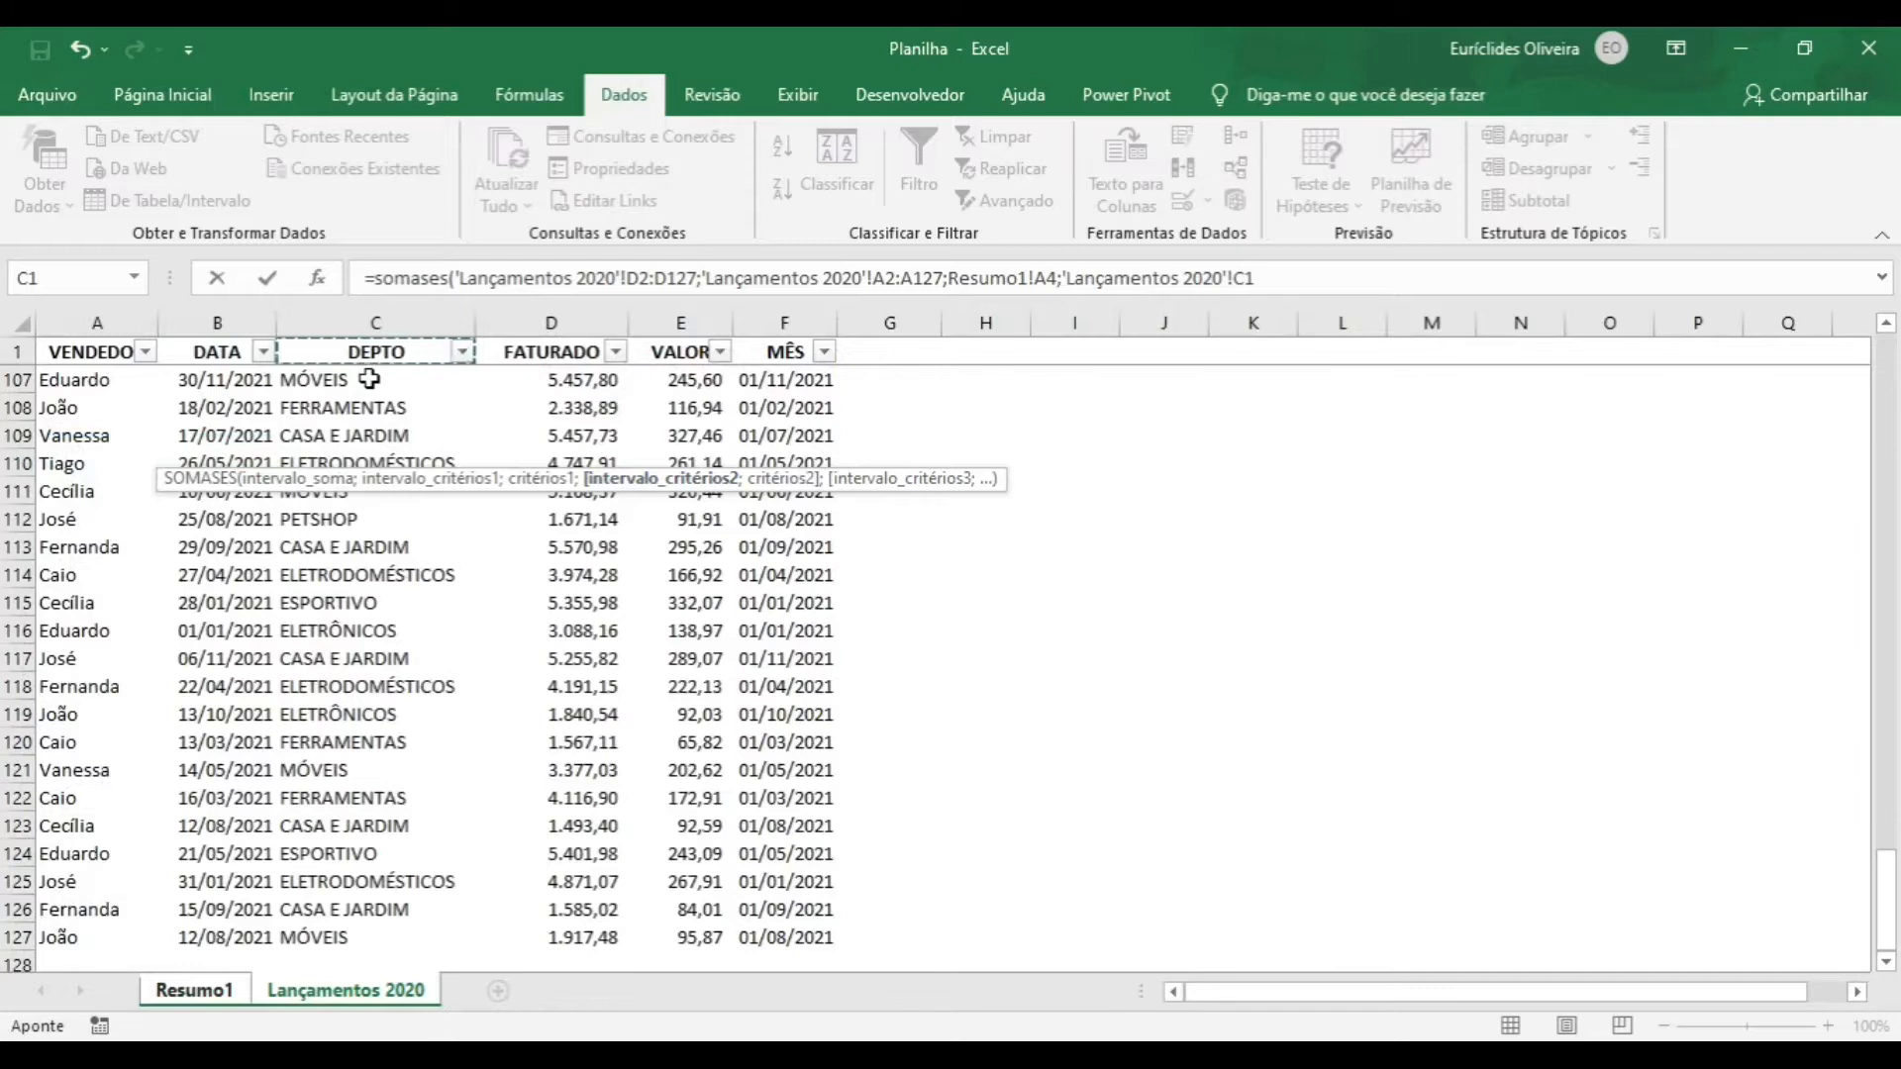
key("Down")
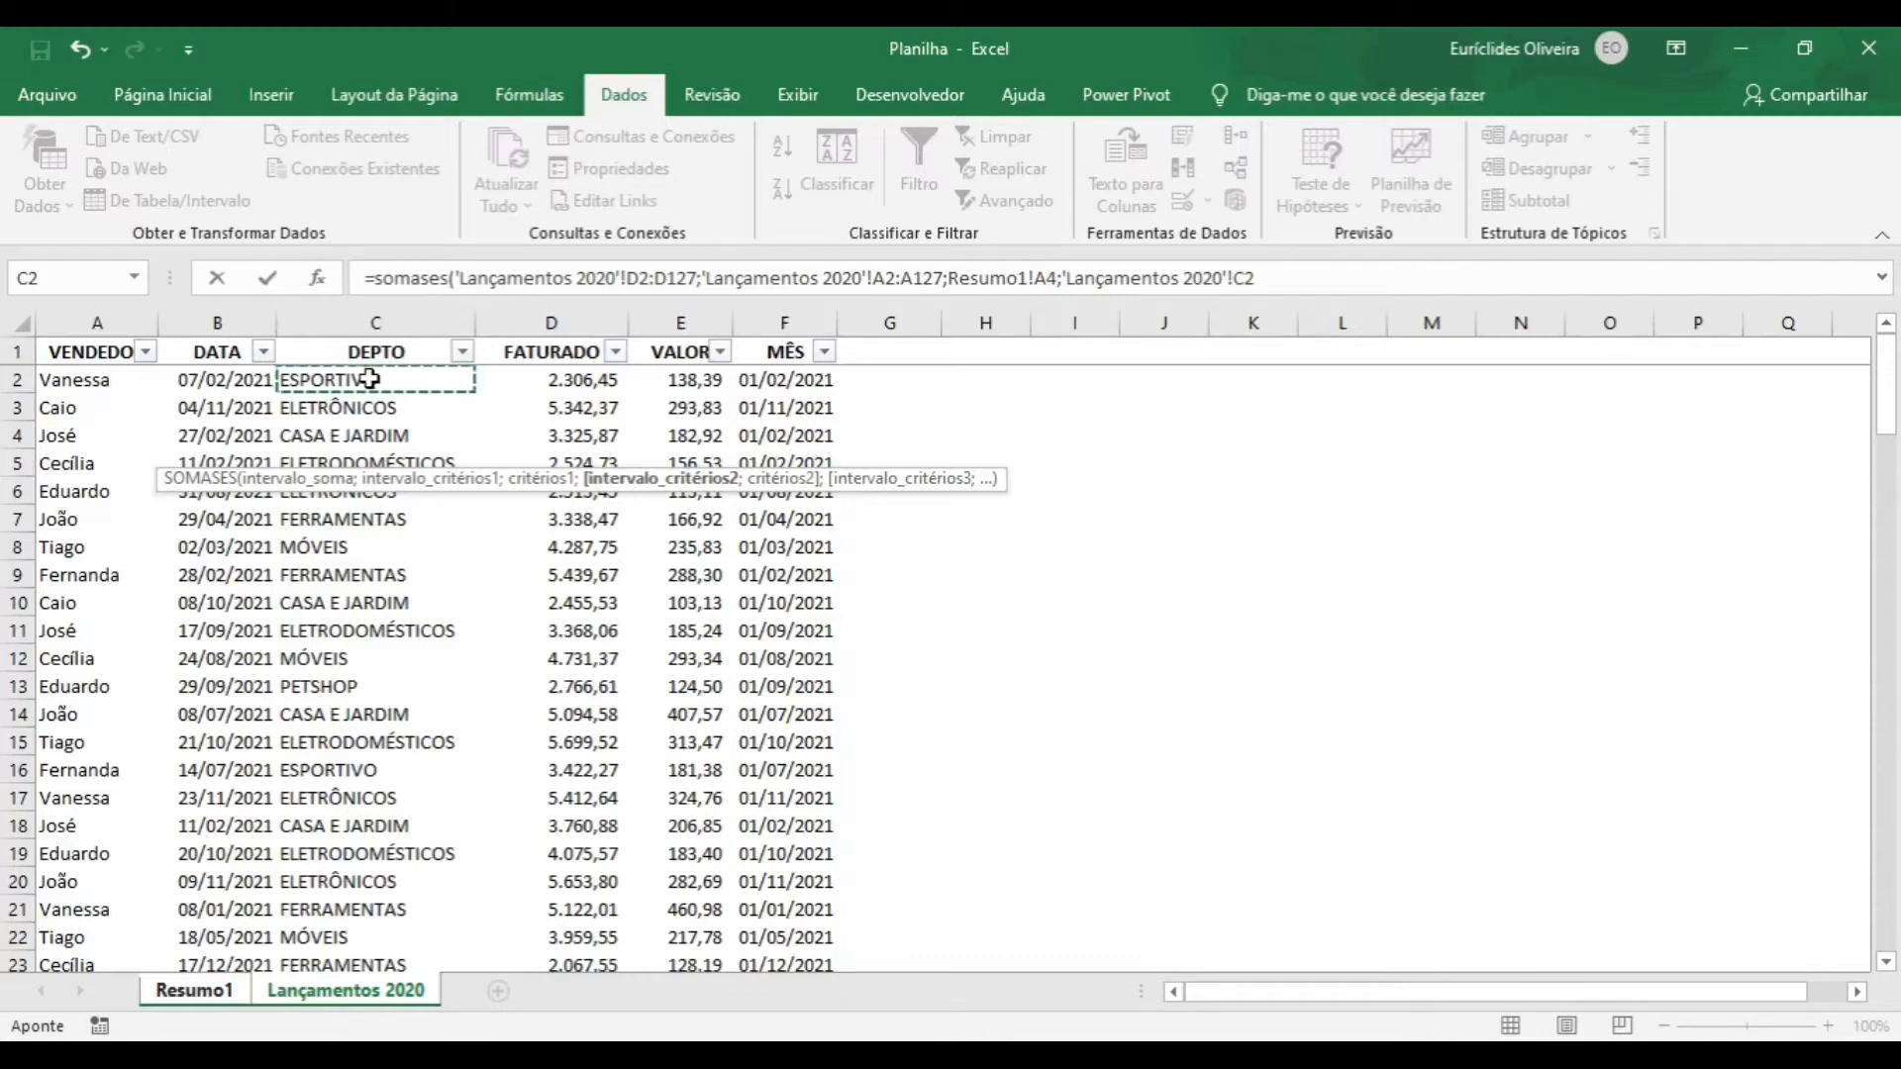
key("ctrl+shift+Down")
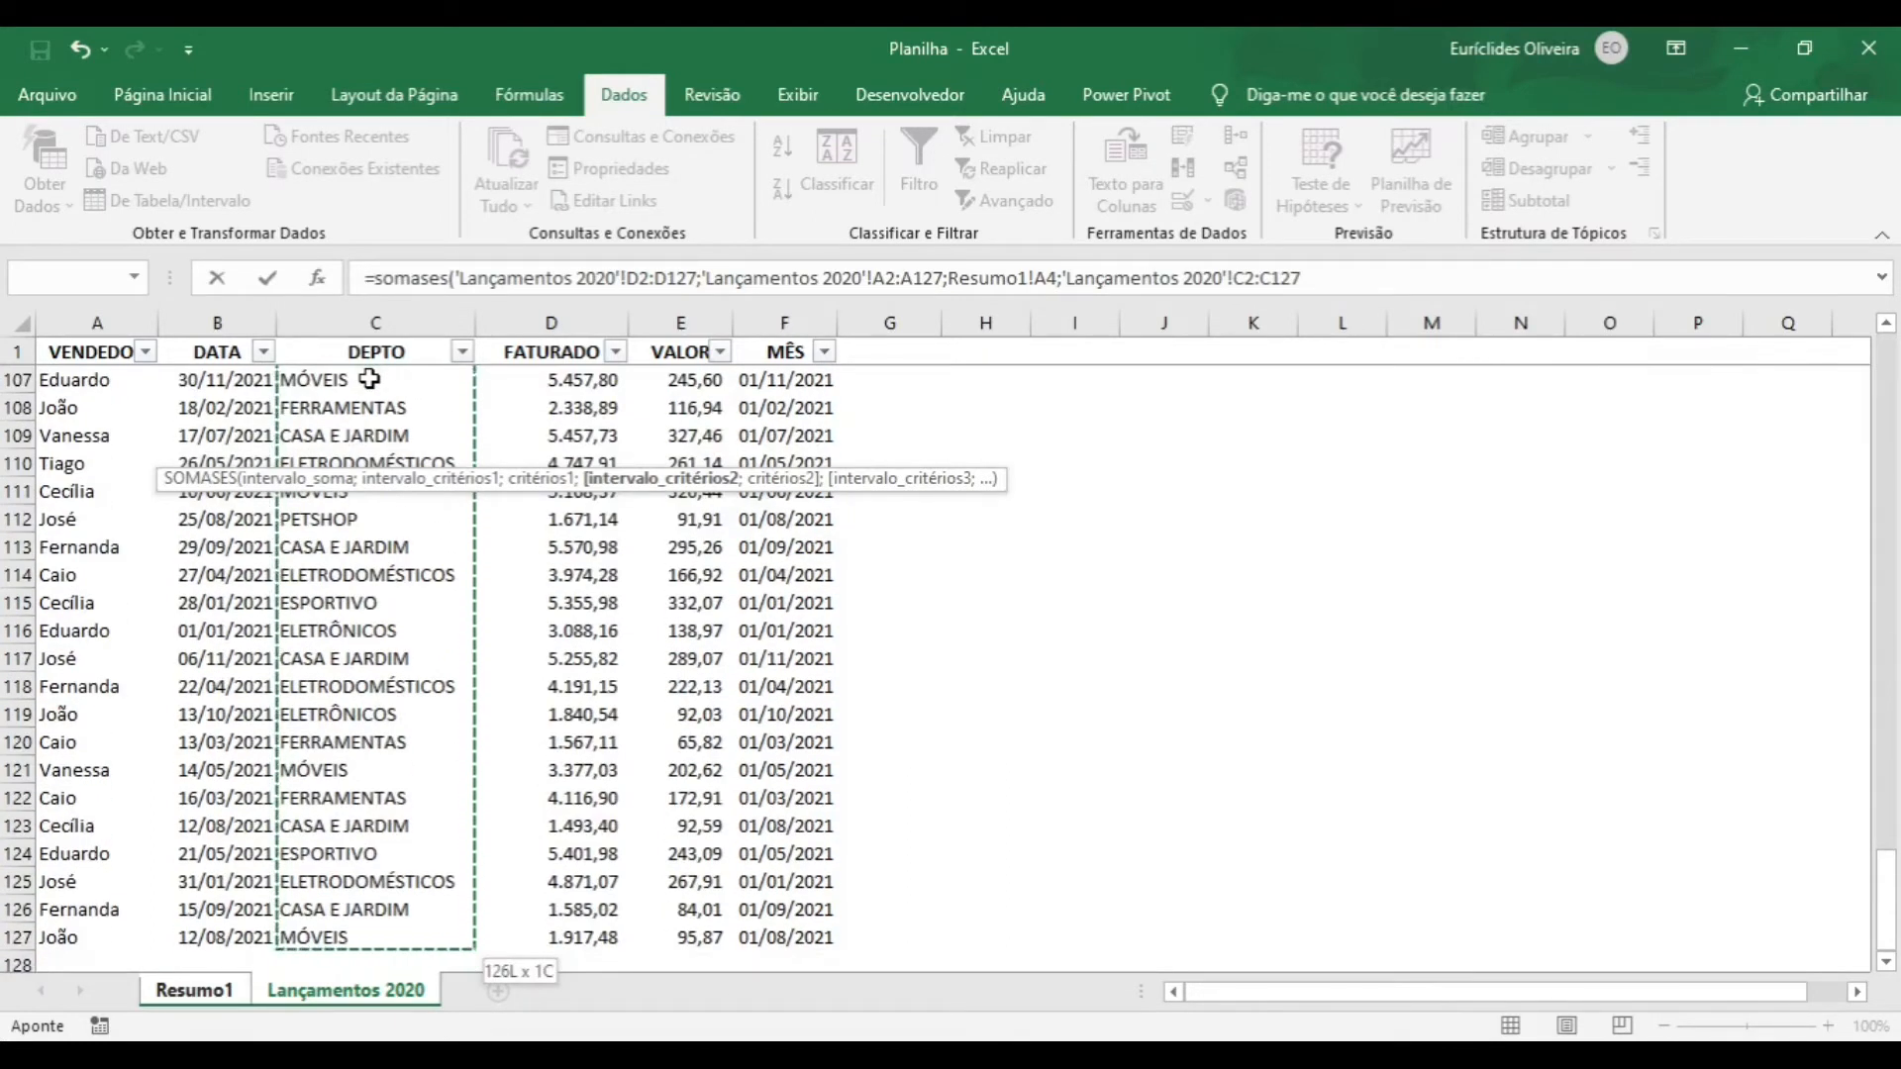
type(";")
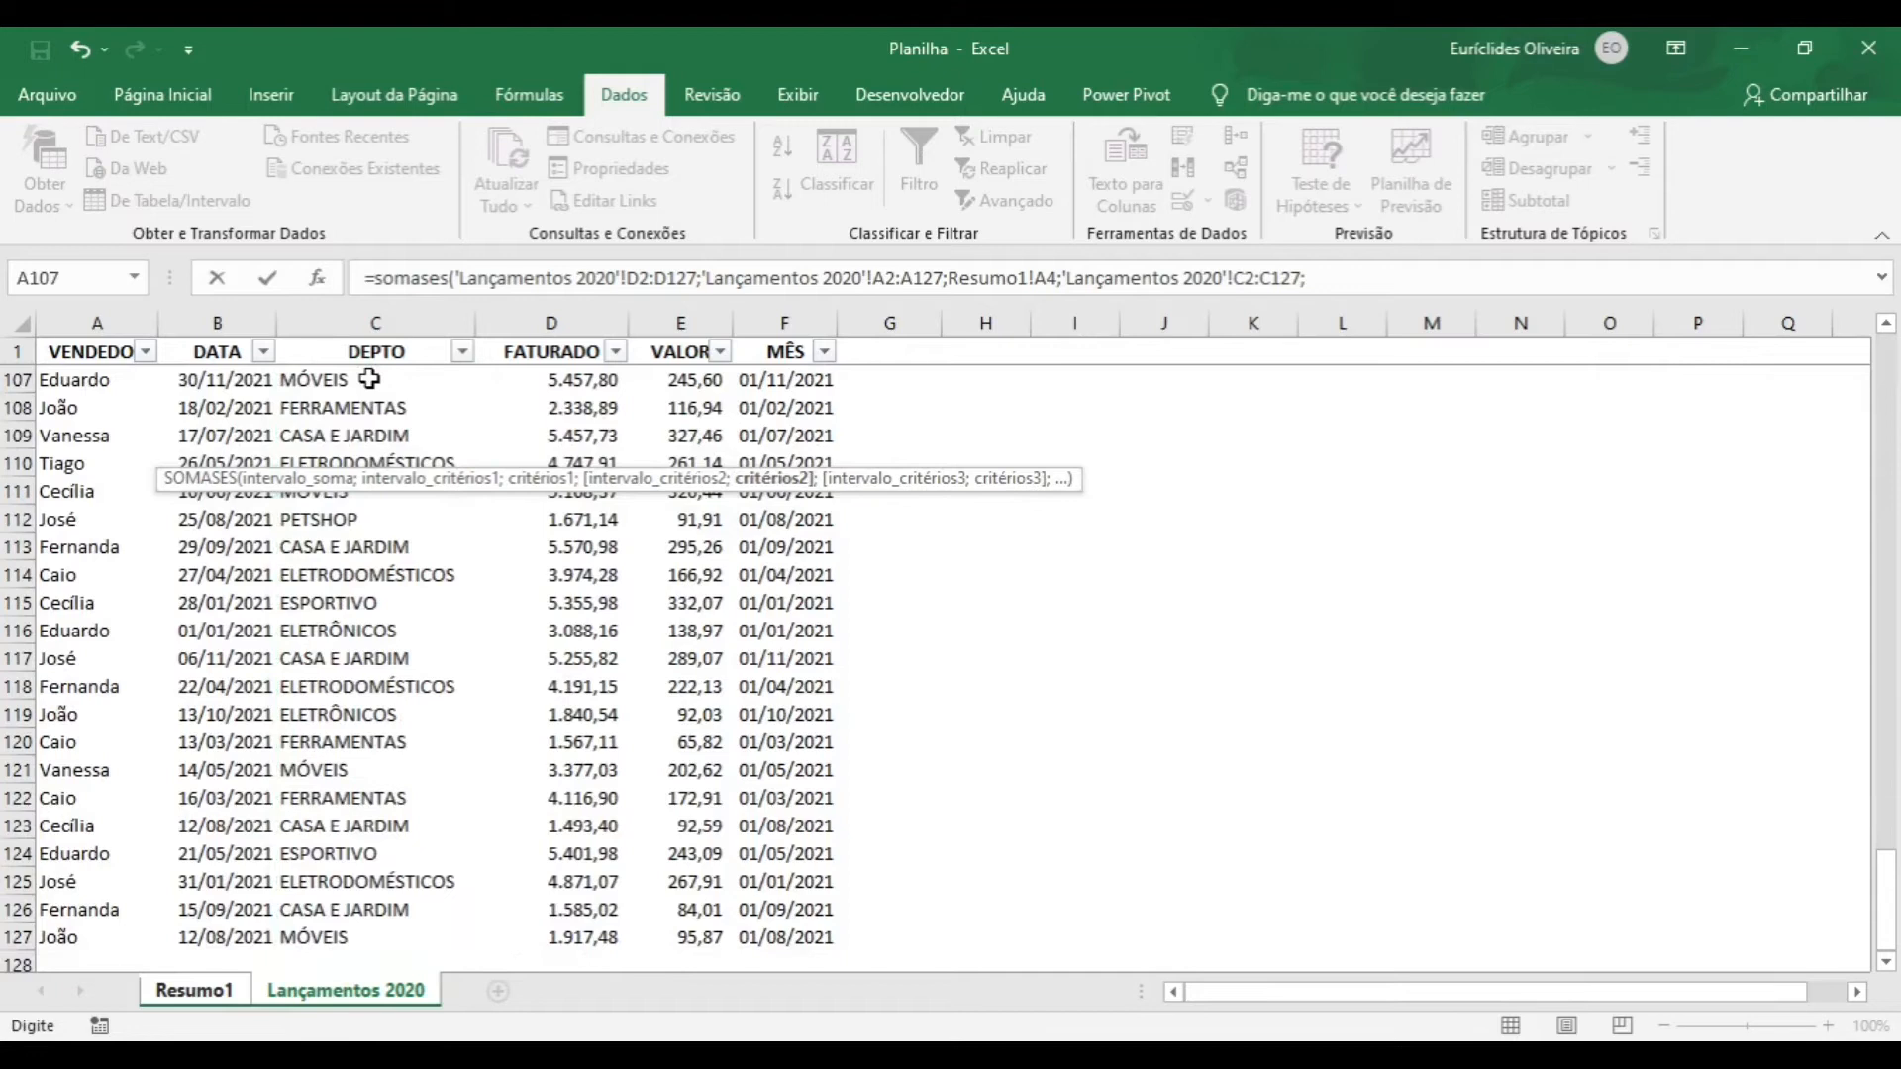
left_click(194, 990)
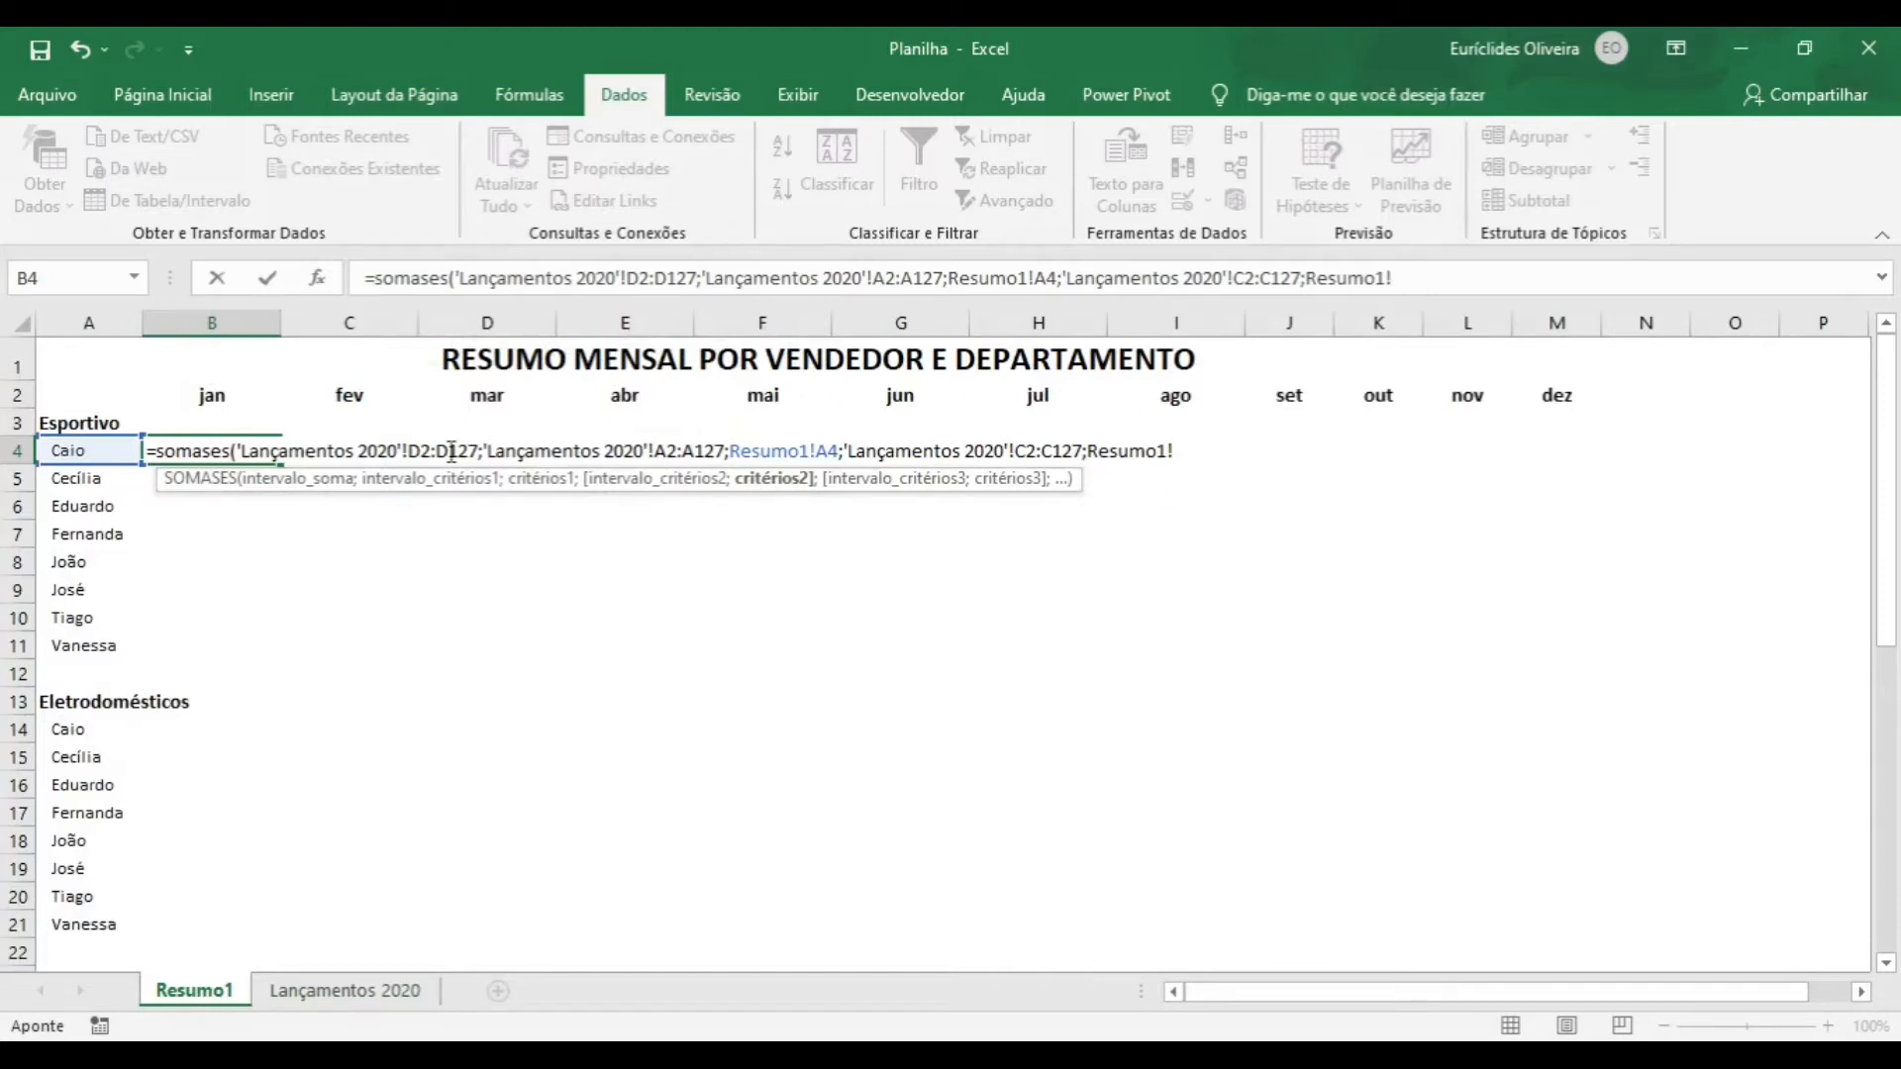
left_click(87, 421)
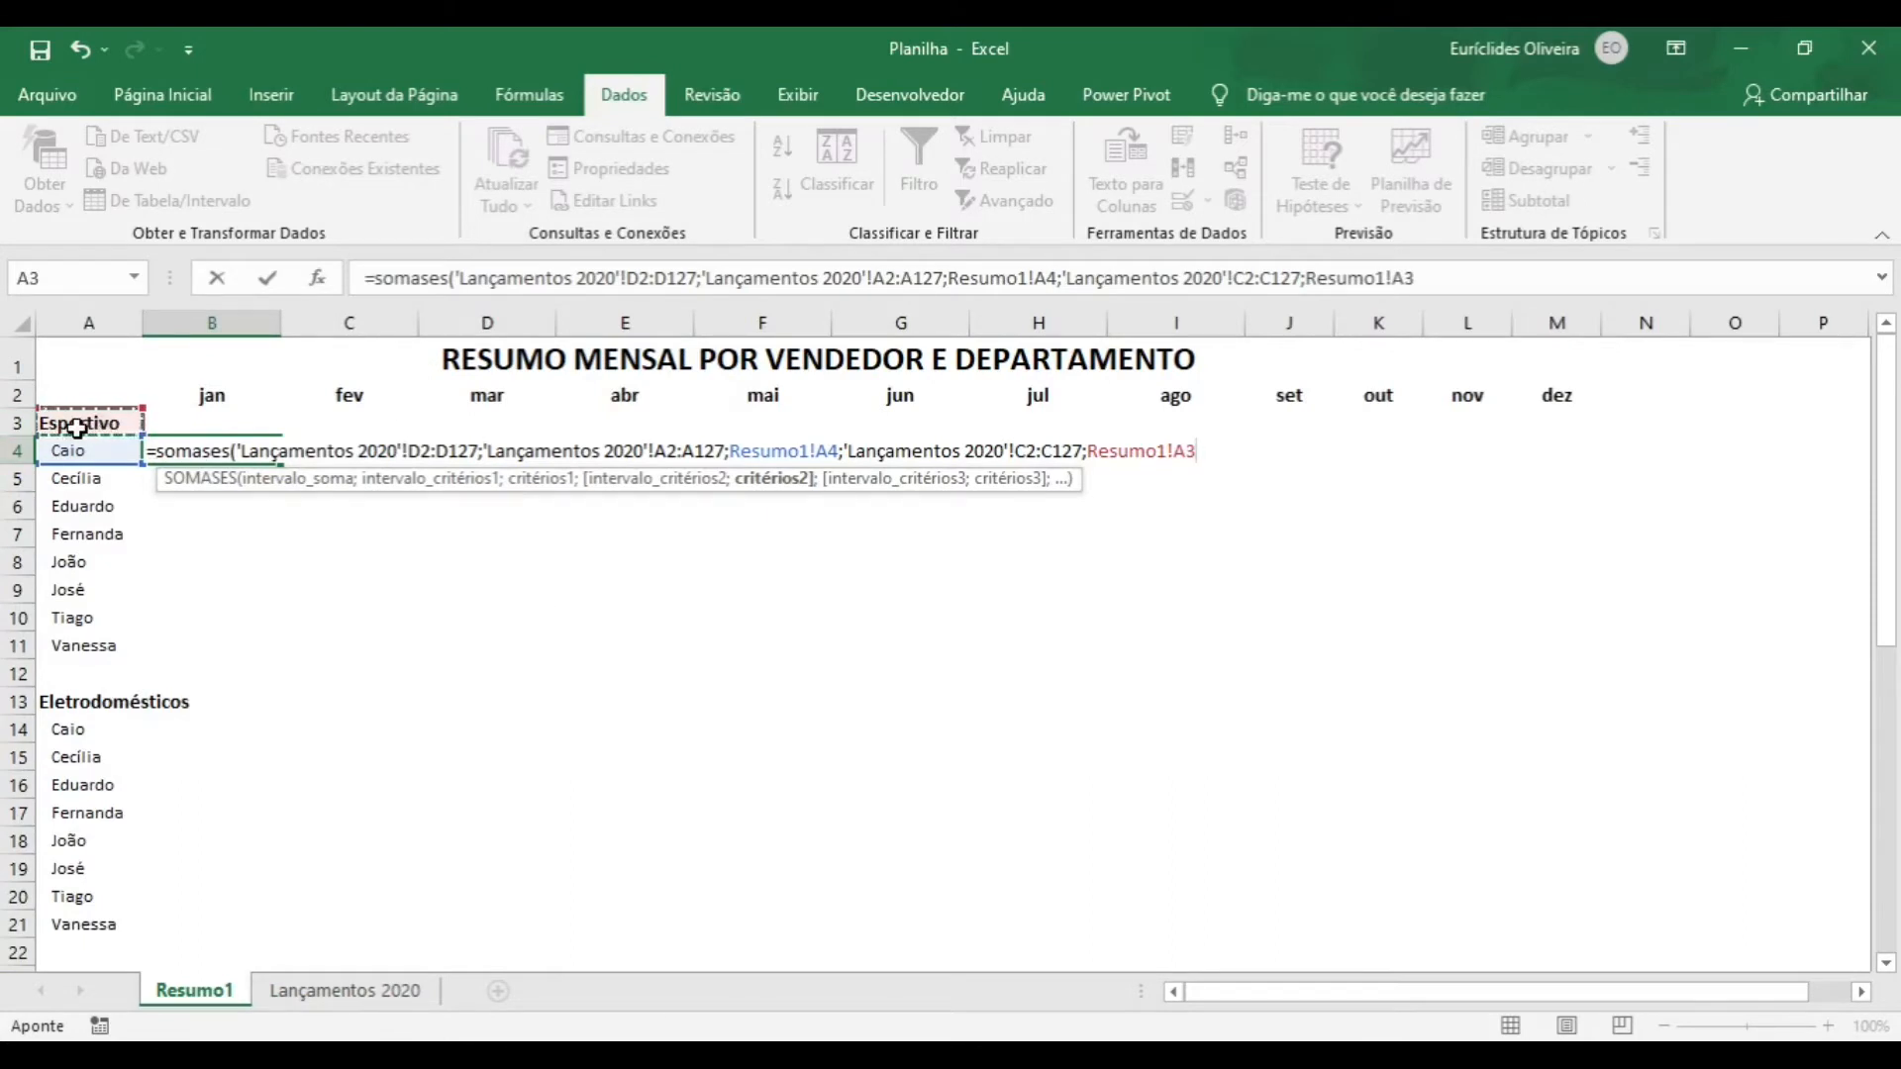
type(";")
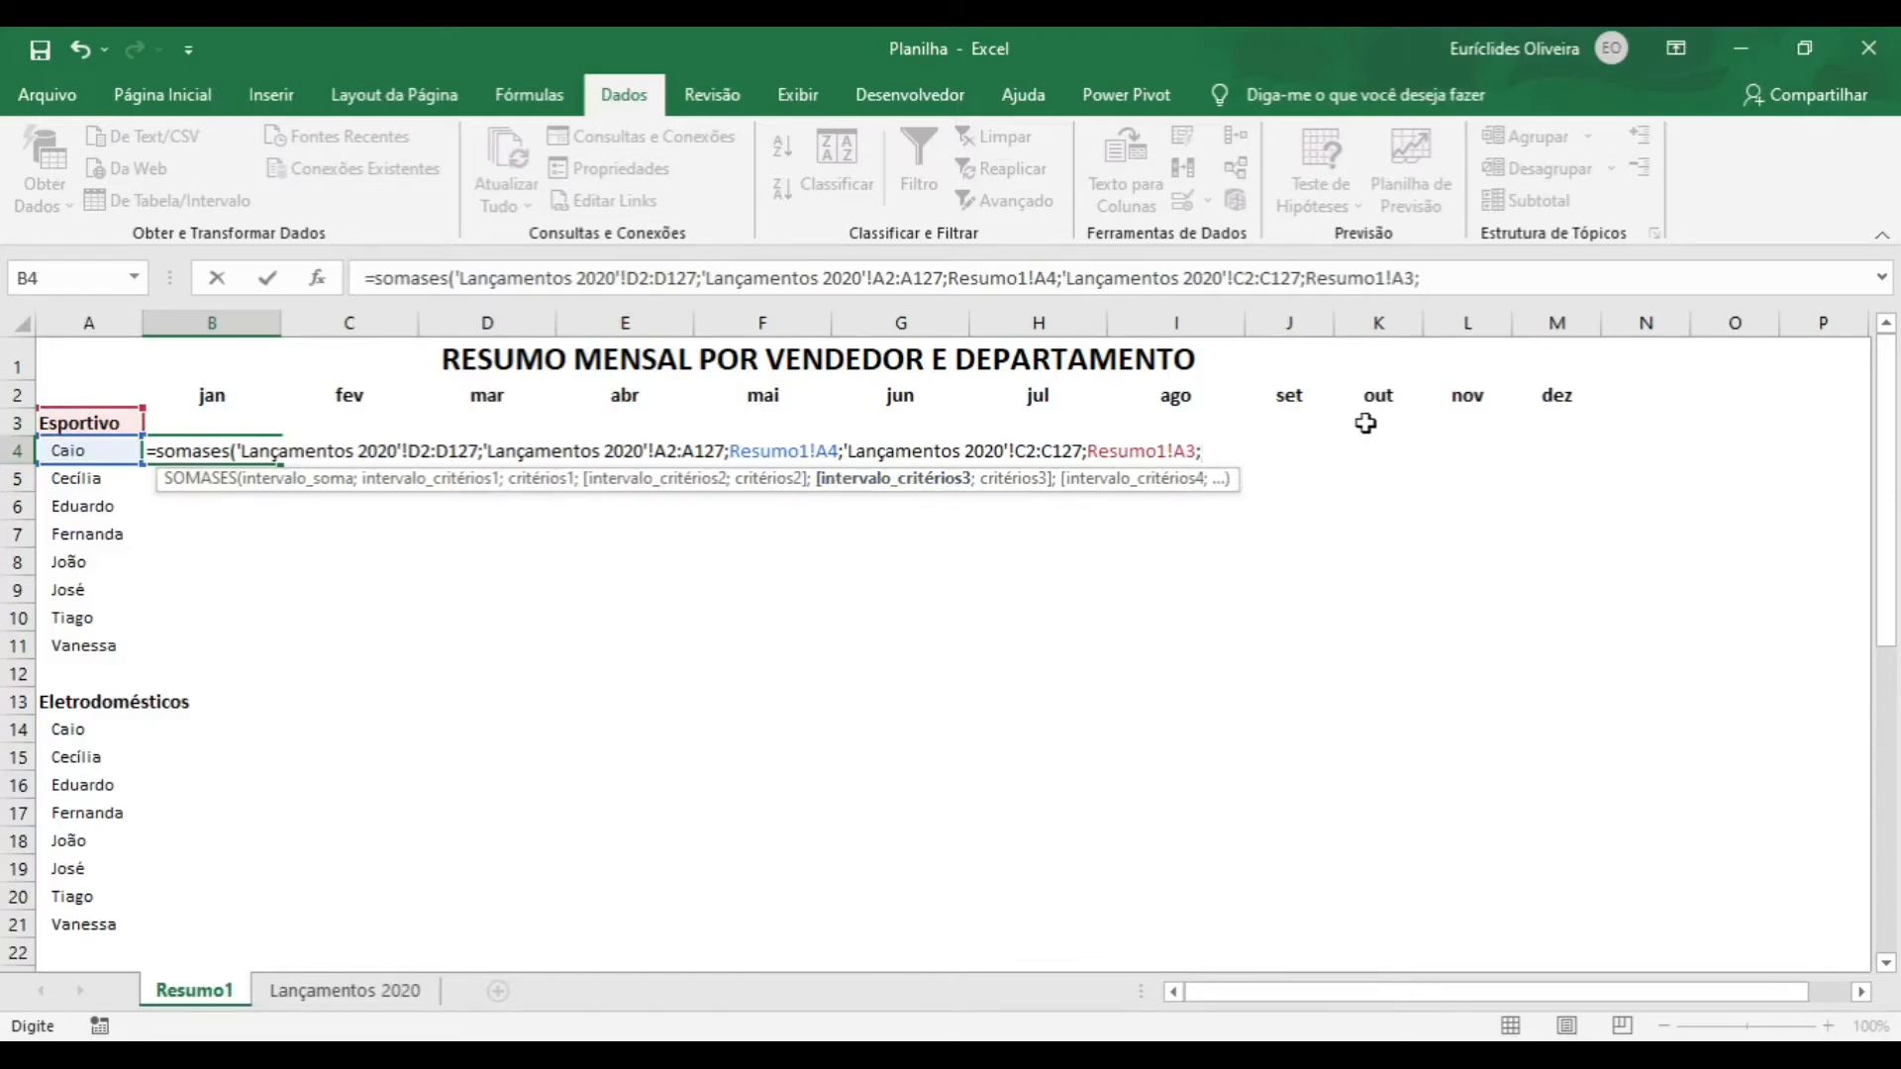
- Add the MÊS range F2:F127 of Lançamentos 2020 as the third criteria range with Resumo1 cell B2 as criterion, and complete the formula
left_click(323, 994)
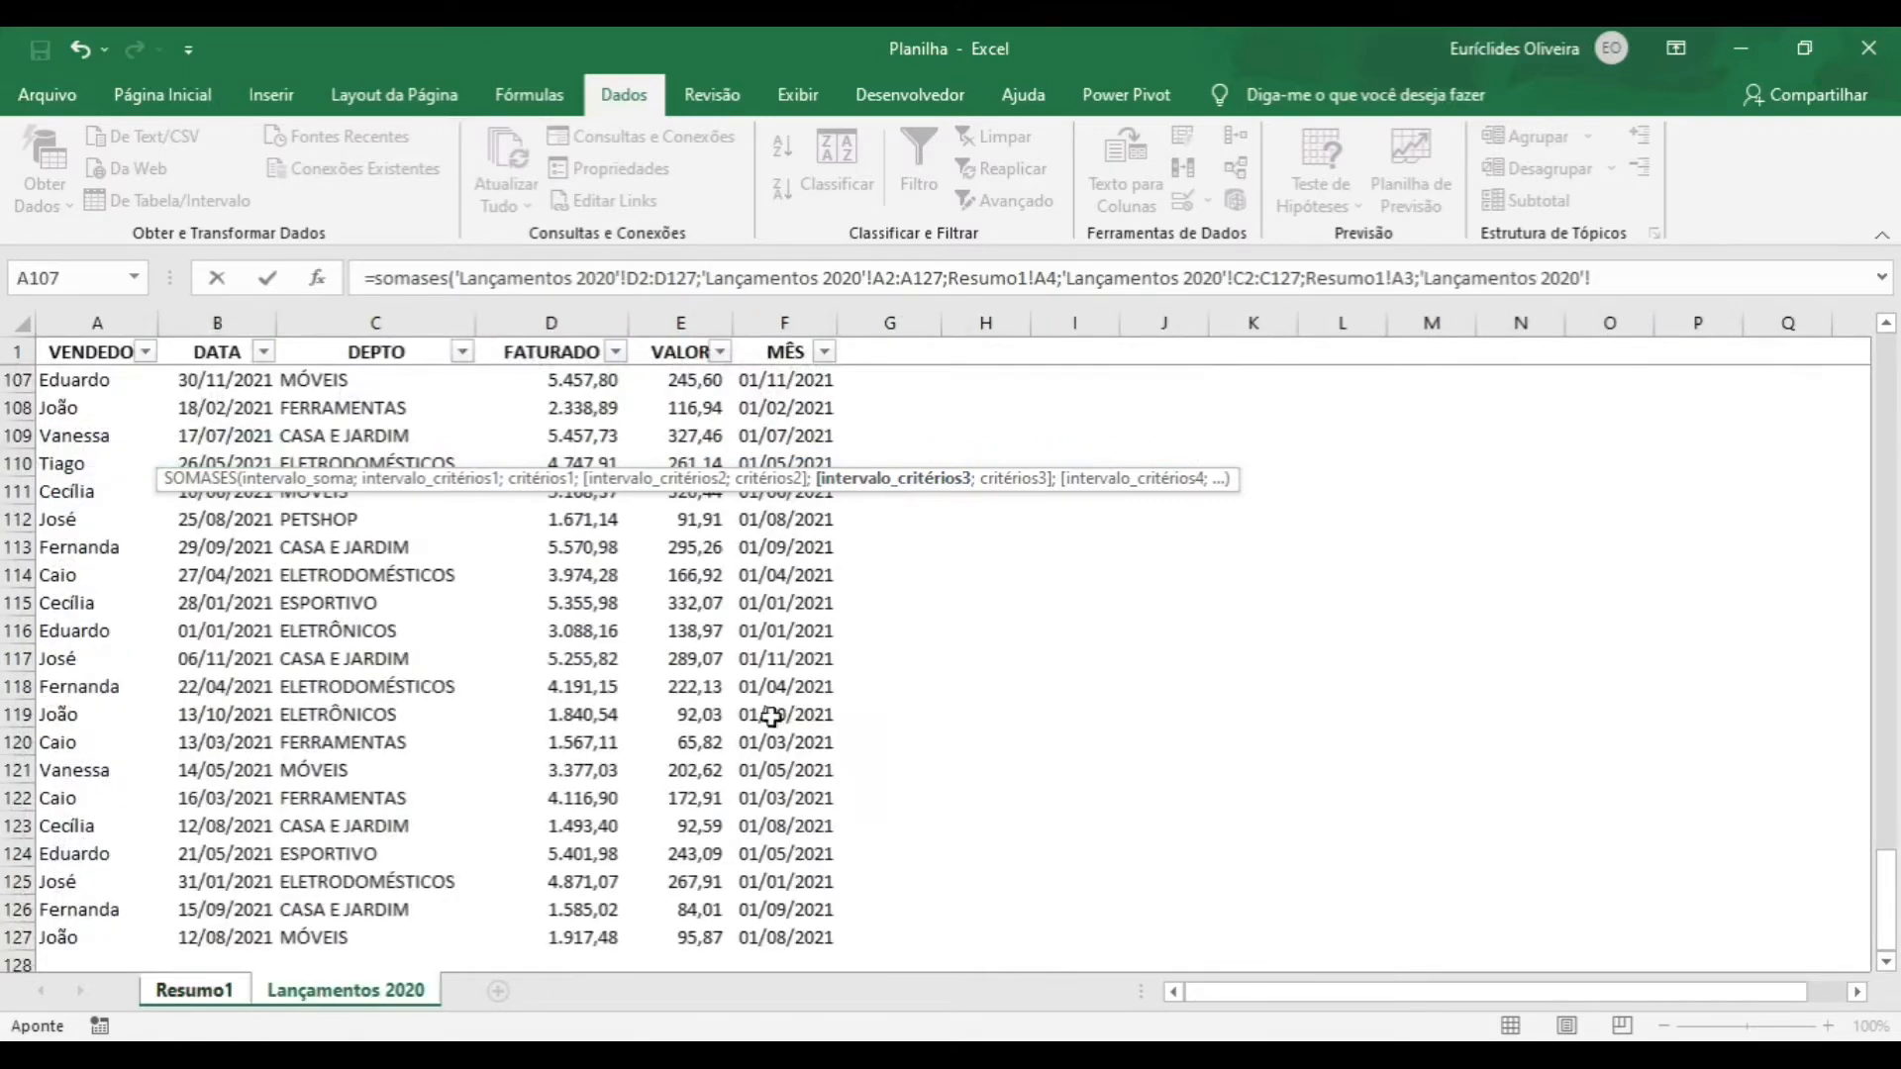
left_click(786, 347)
key("Down")
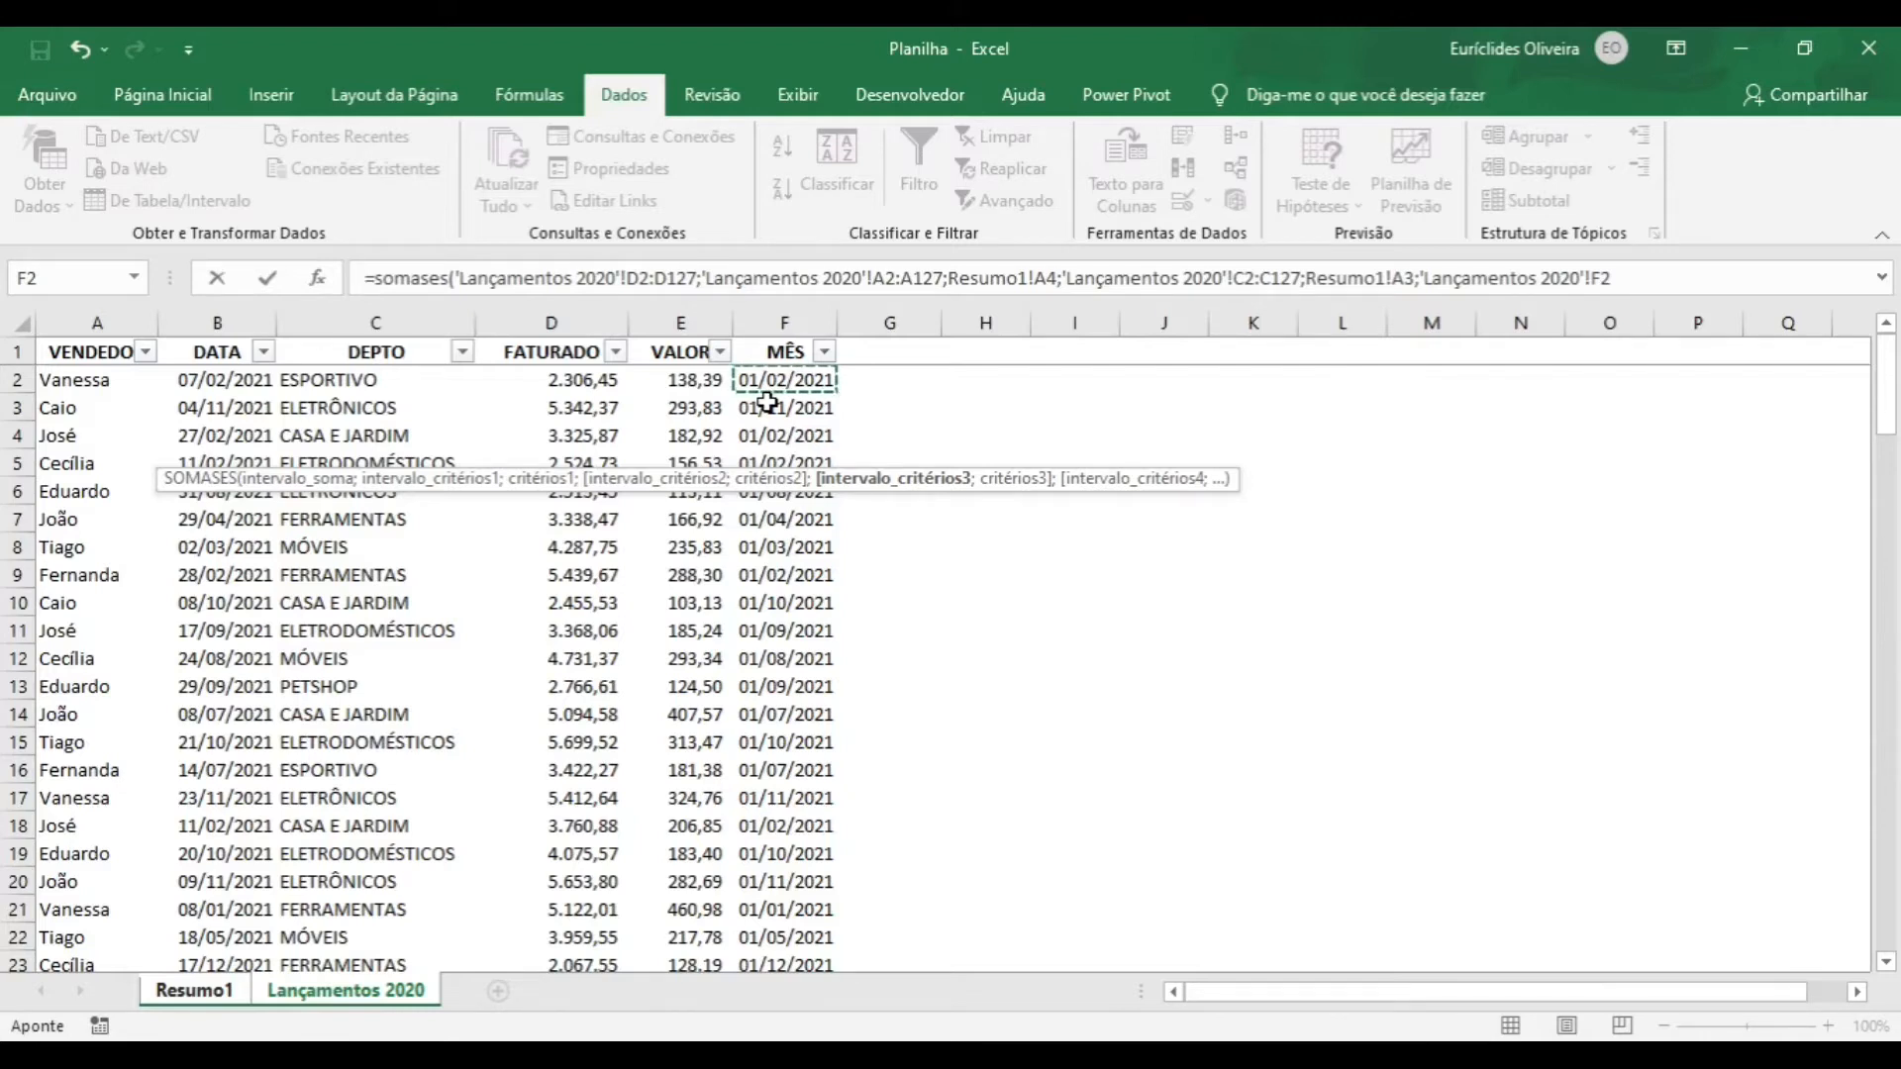
key("ctrl+shift+Down")
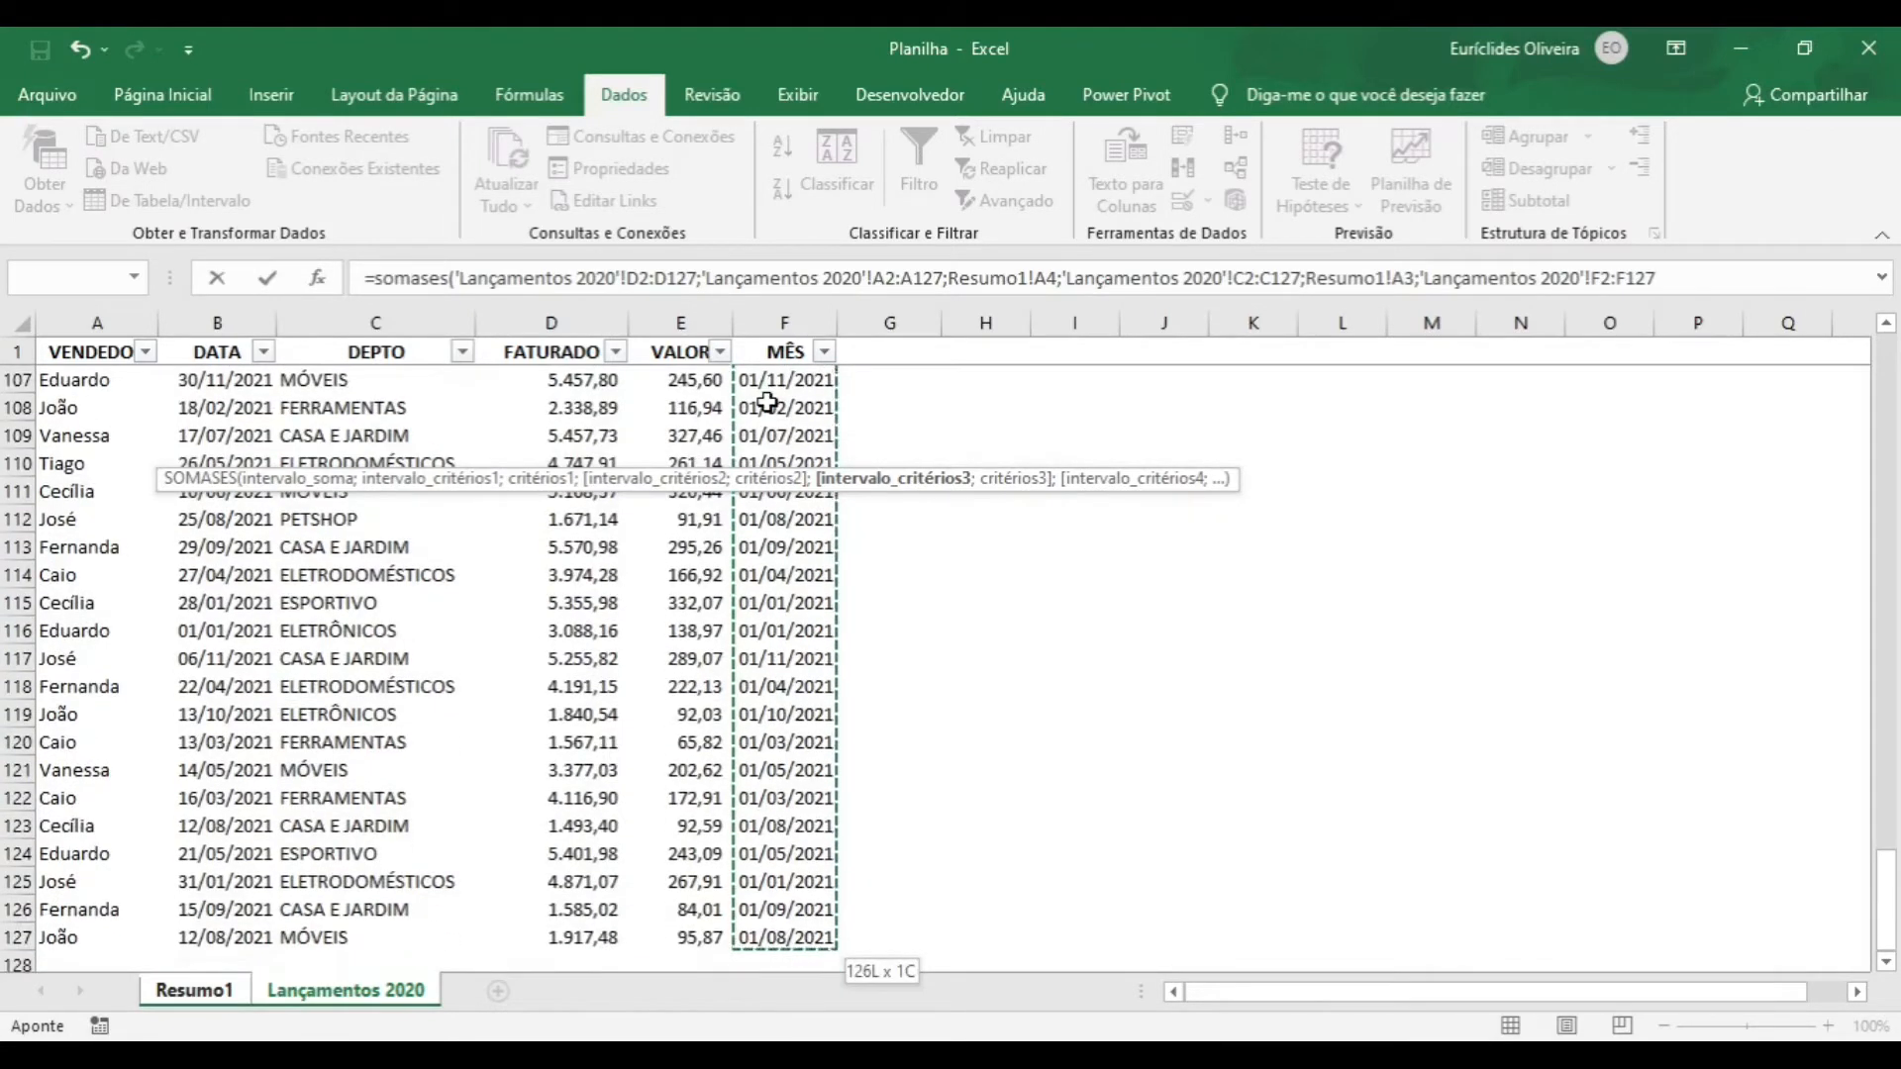
type(";")
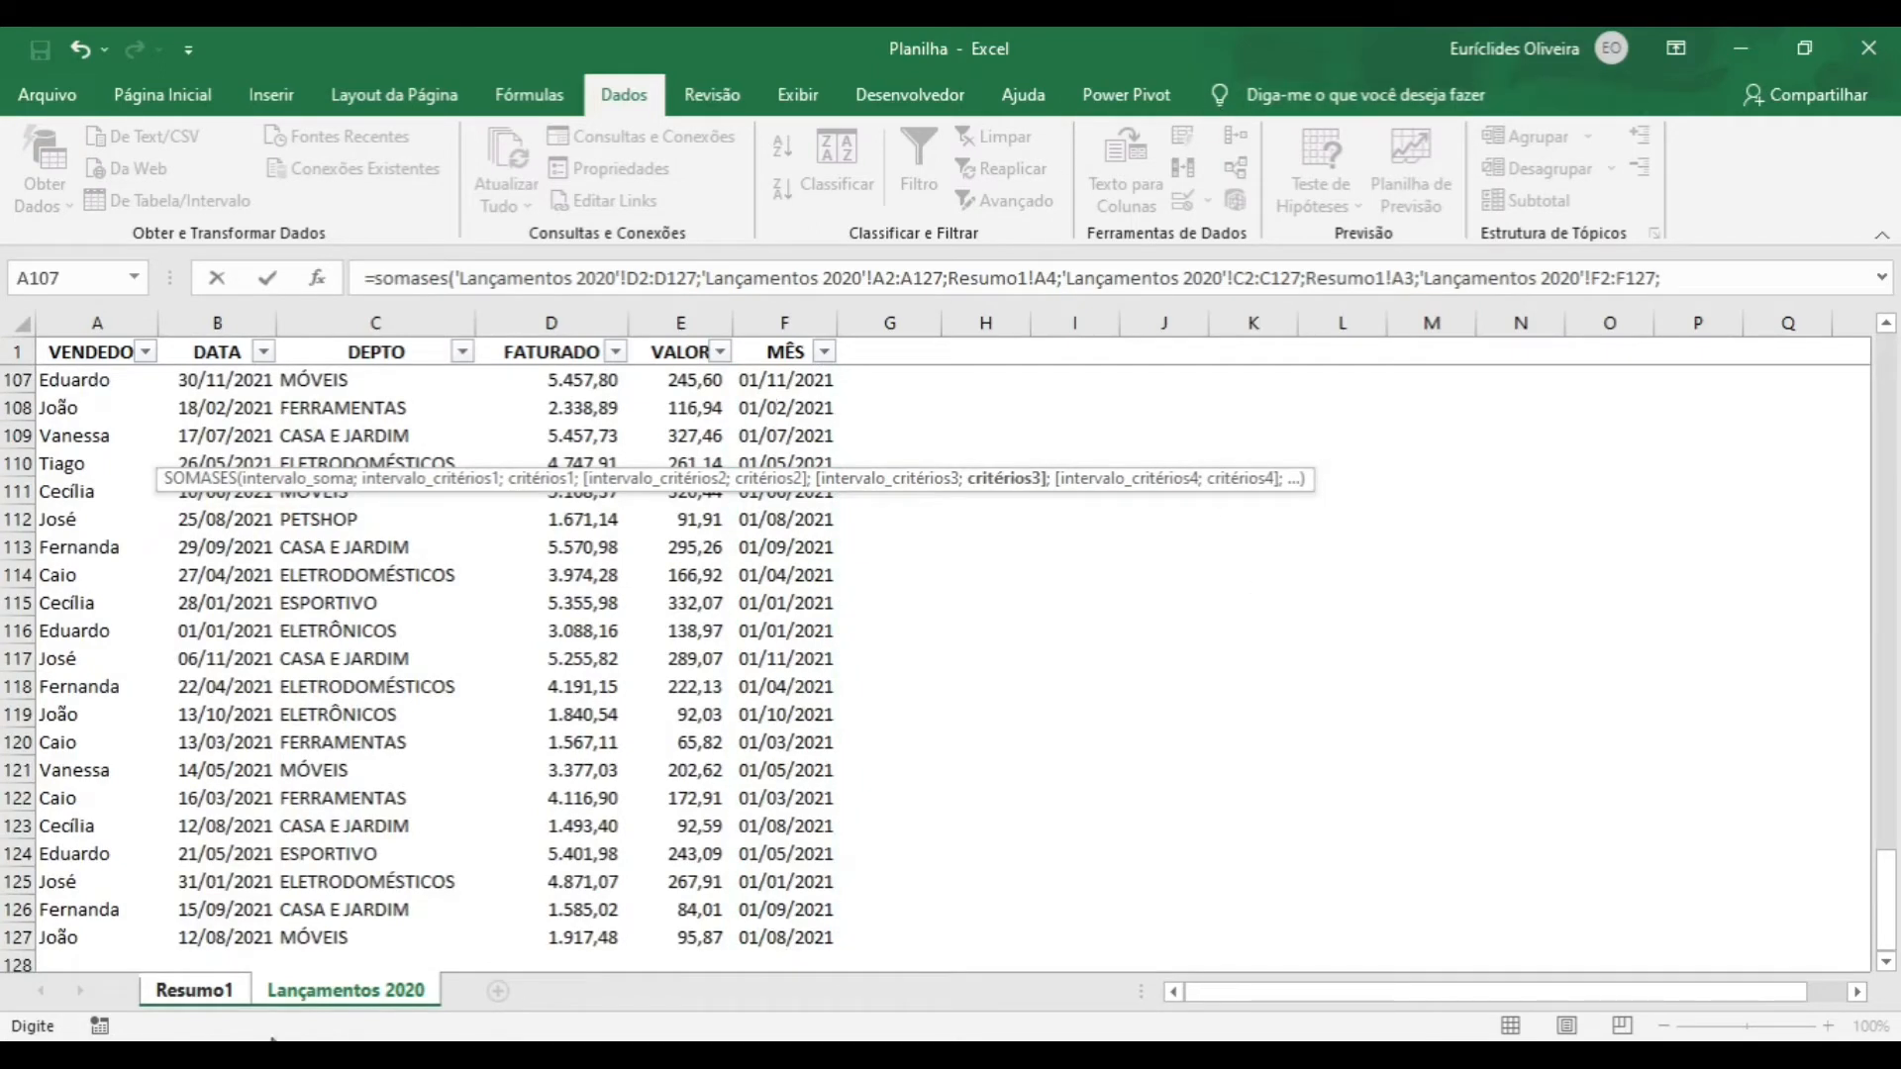
left_click(194, 990)
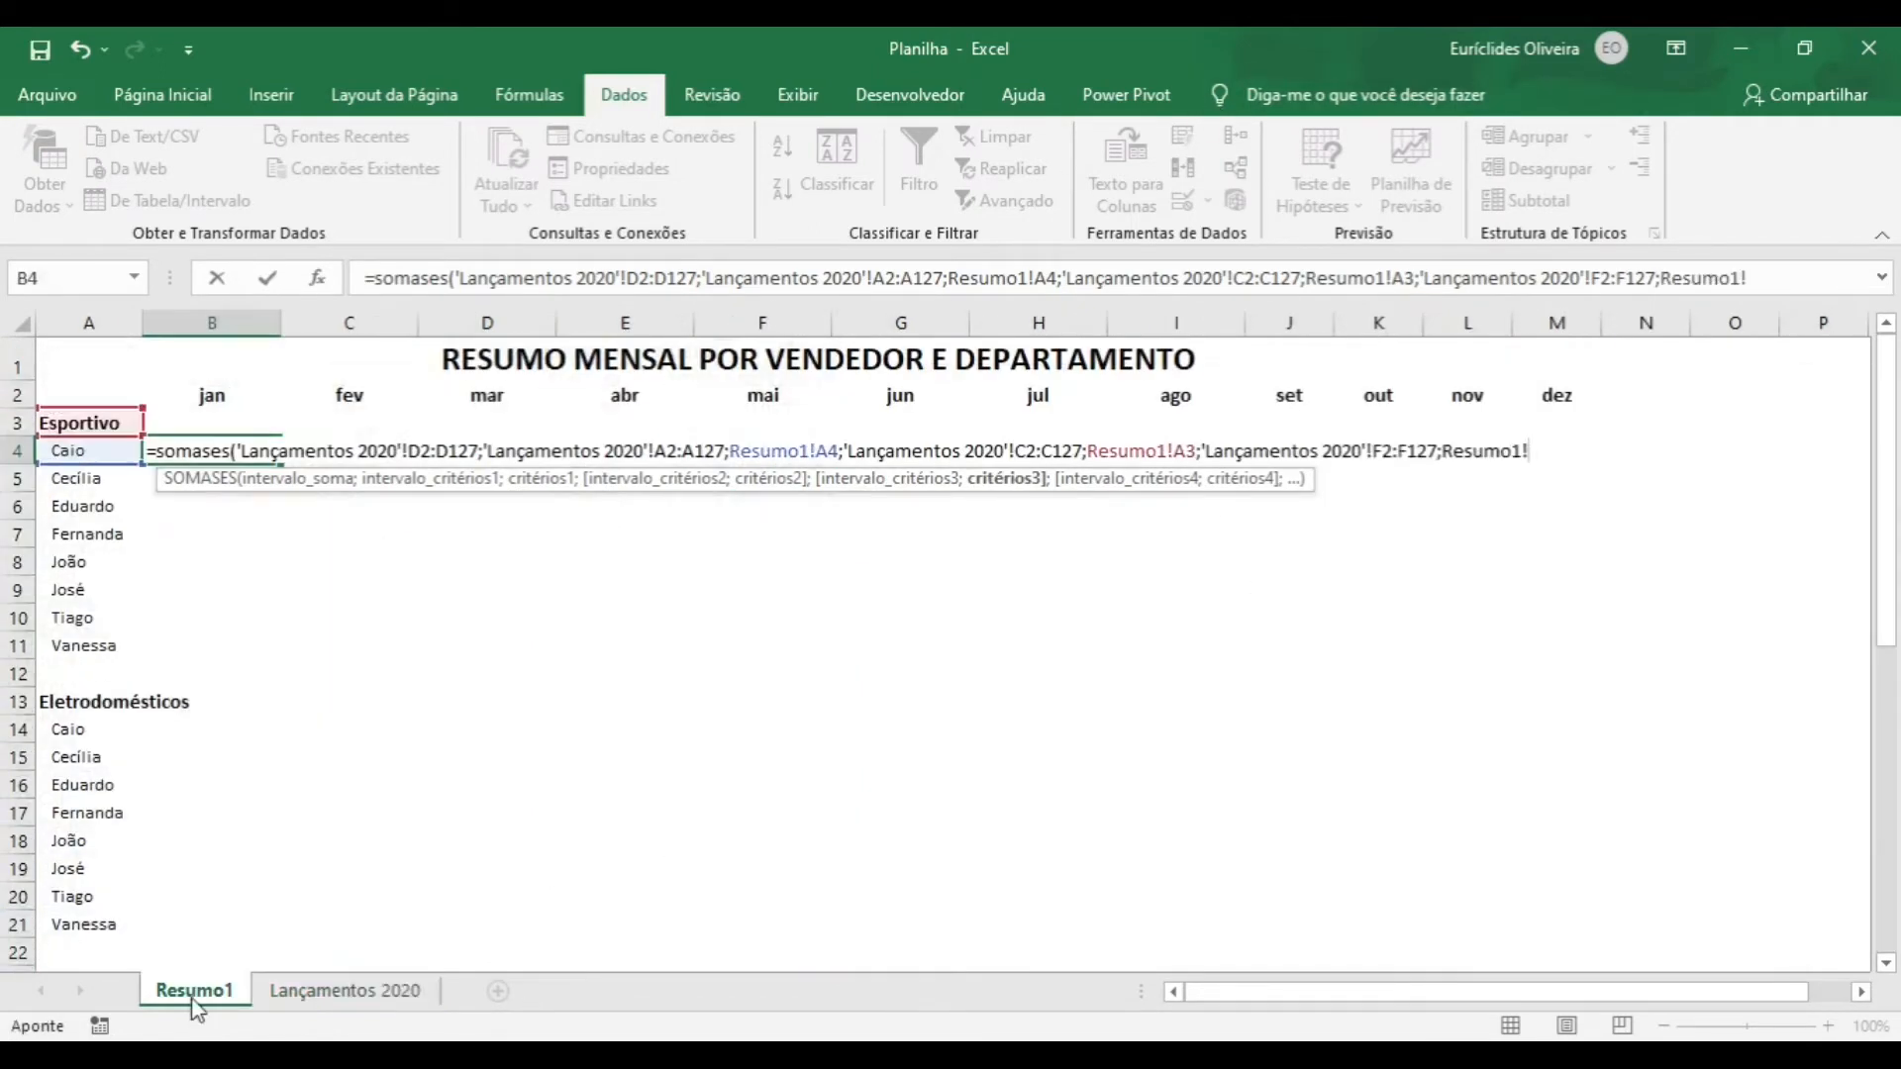
left_click(231, 403)
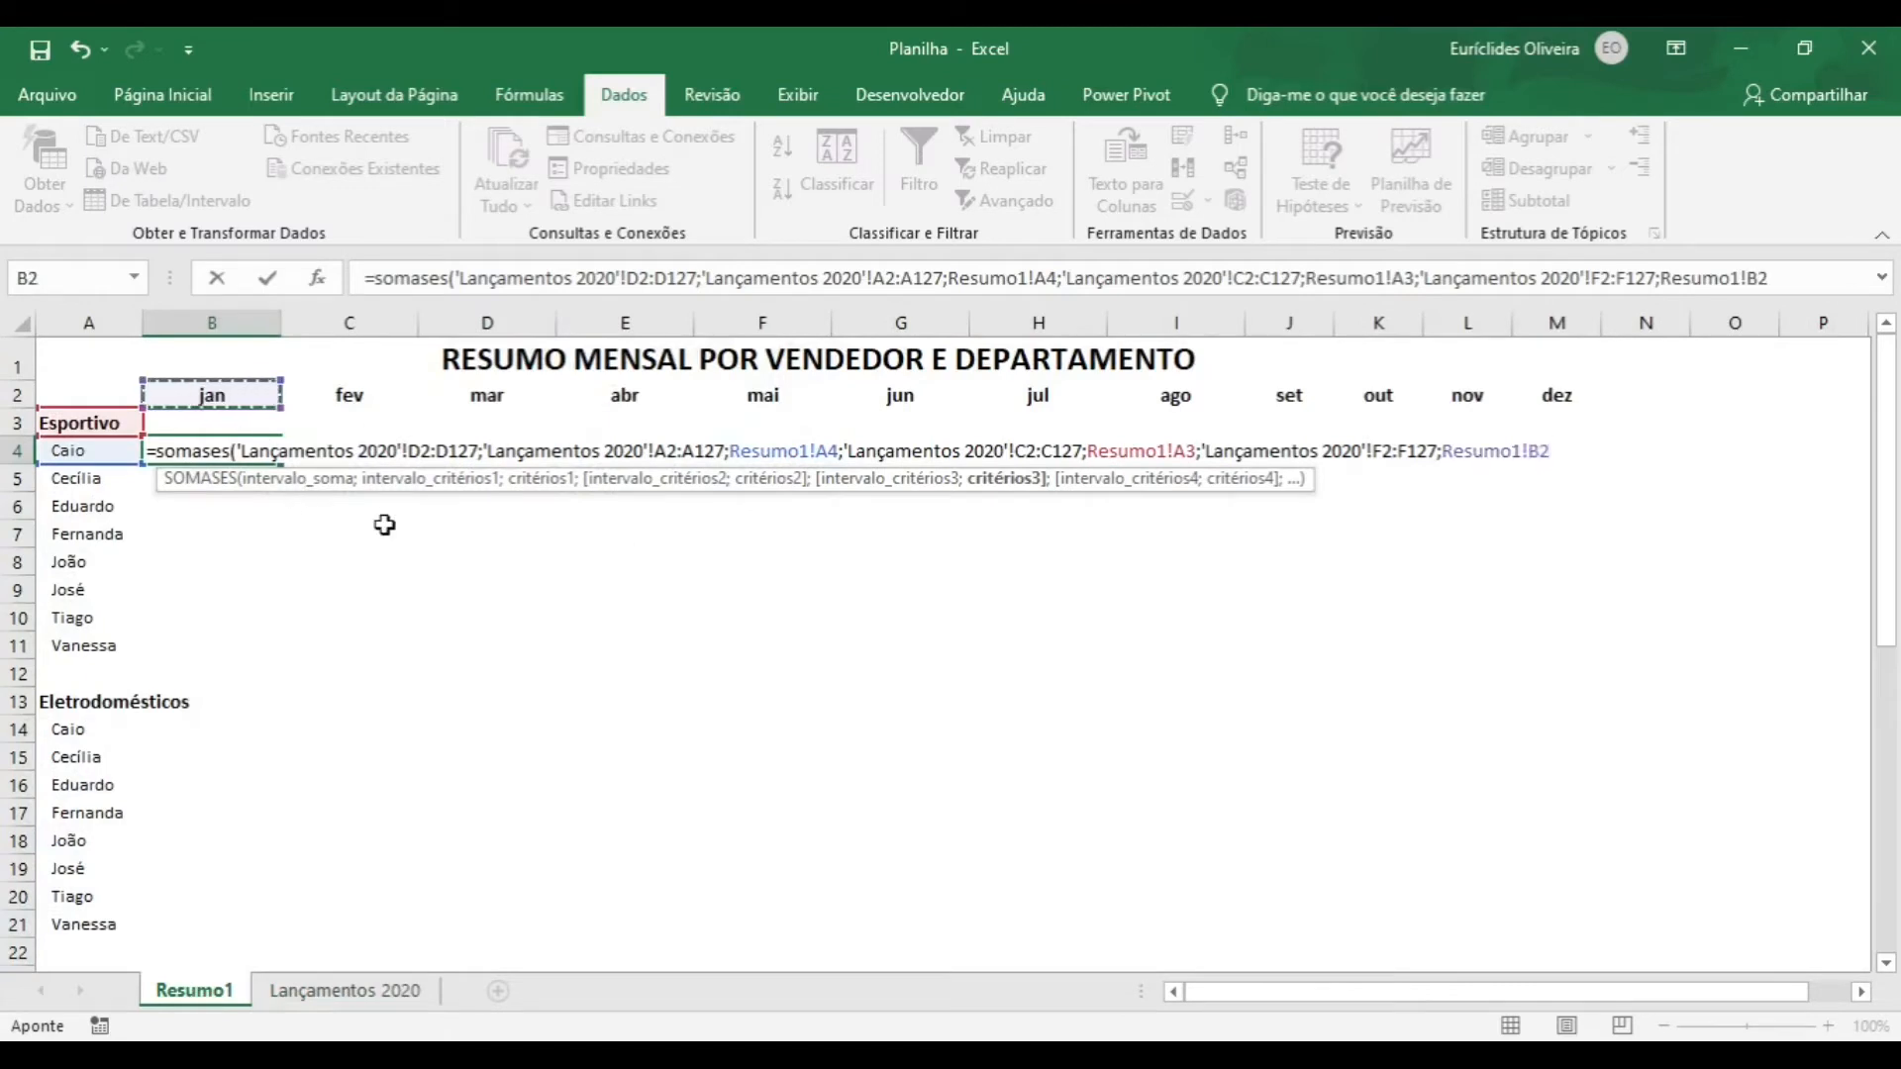
type(")")
key("ctrl+Return")
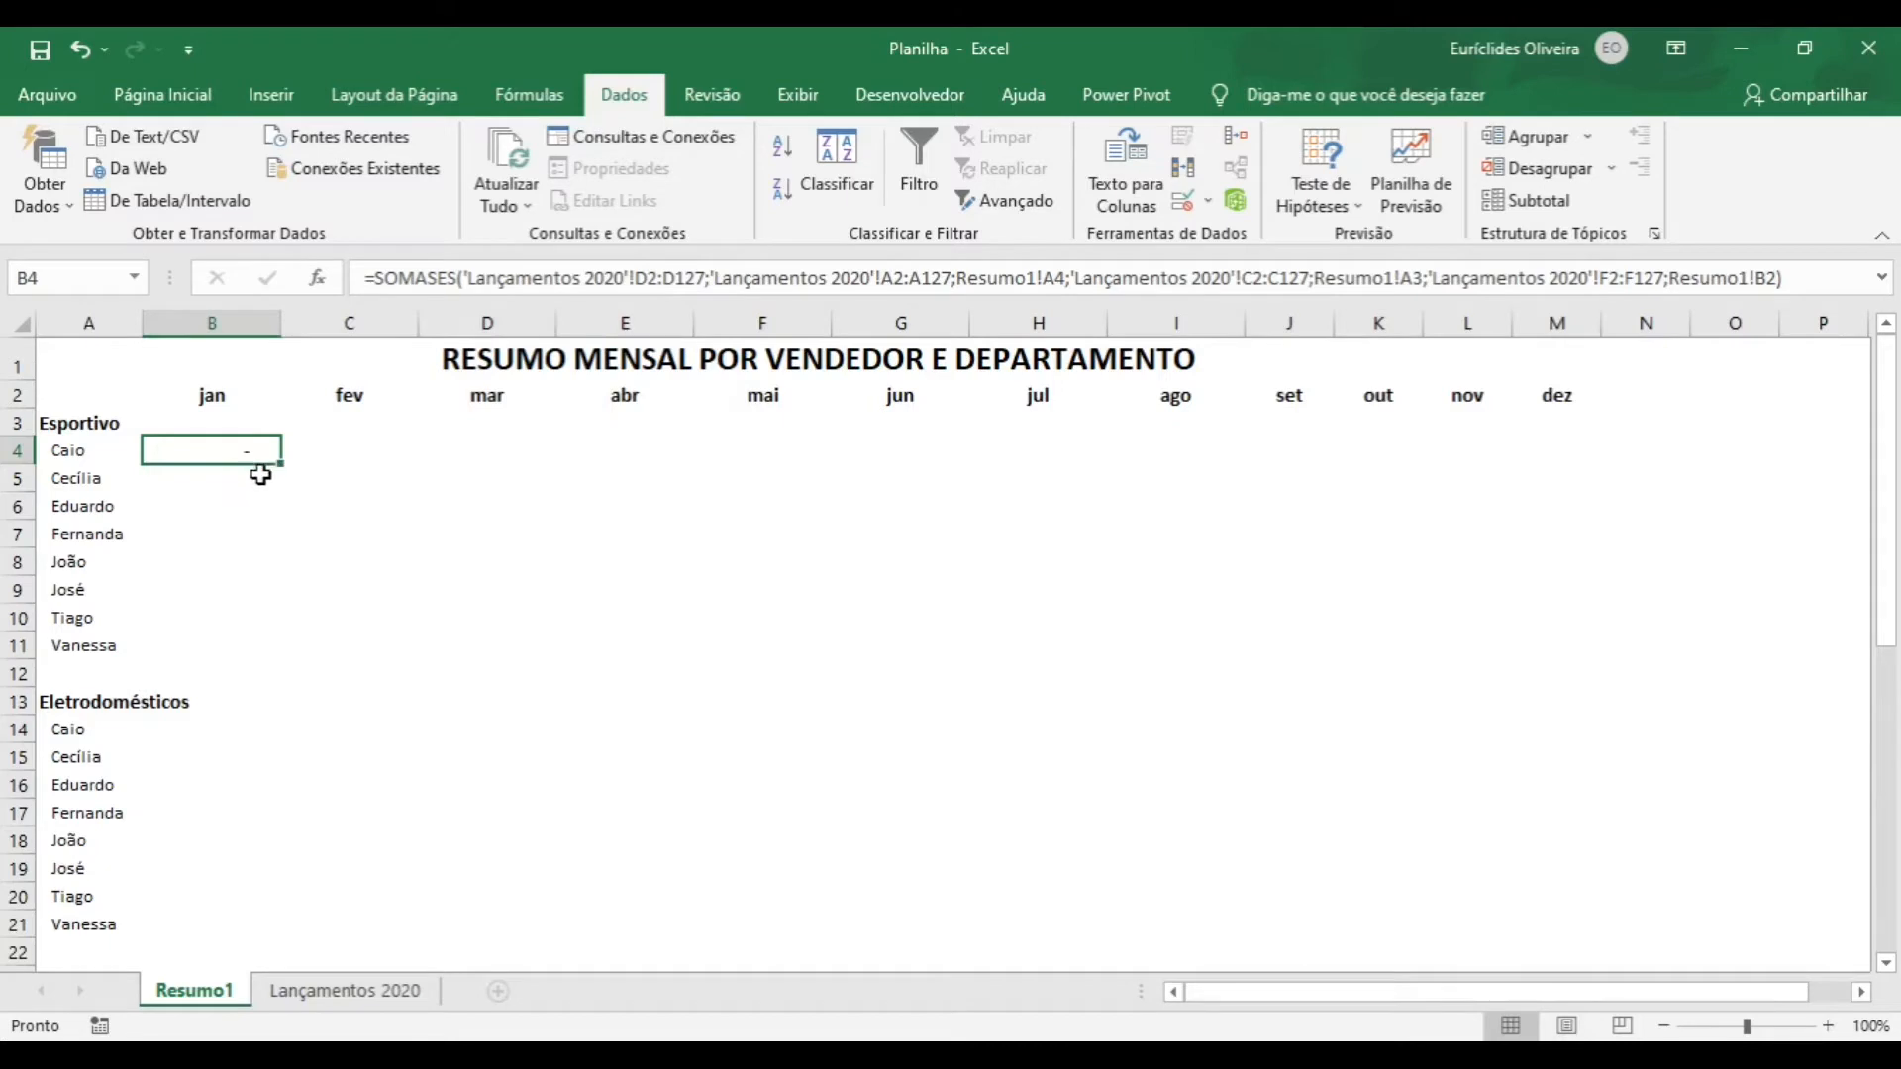
- Review the references in B4, then fill the formula down to B5 and inspect how its references shift
key("F2")
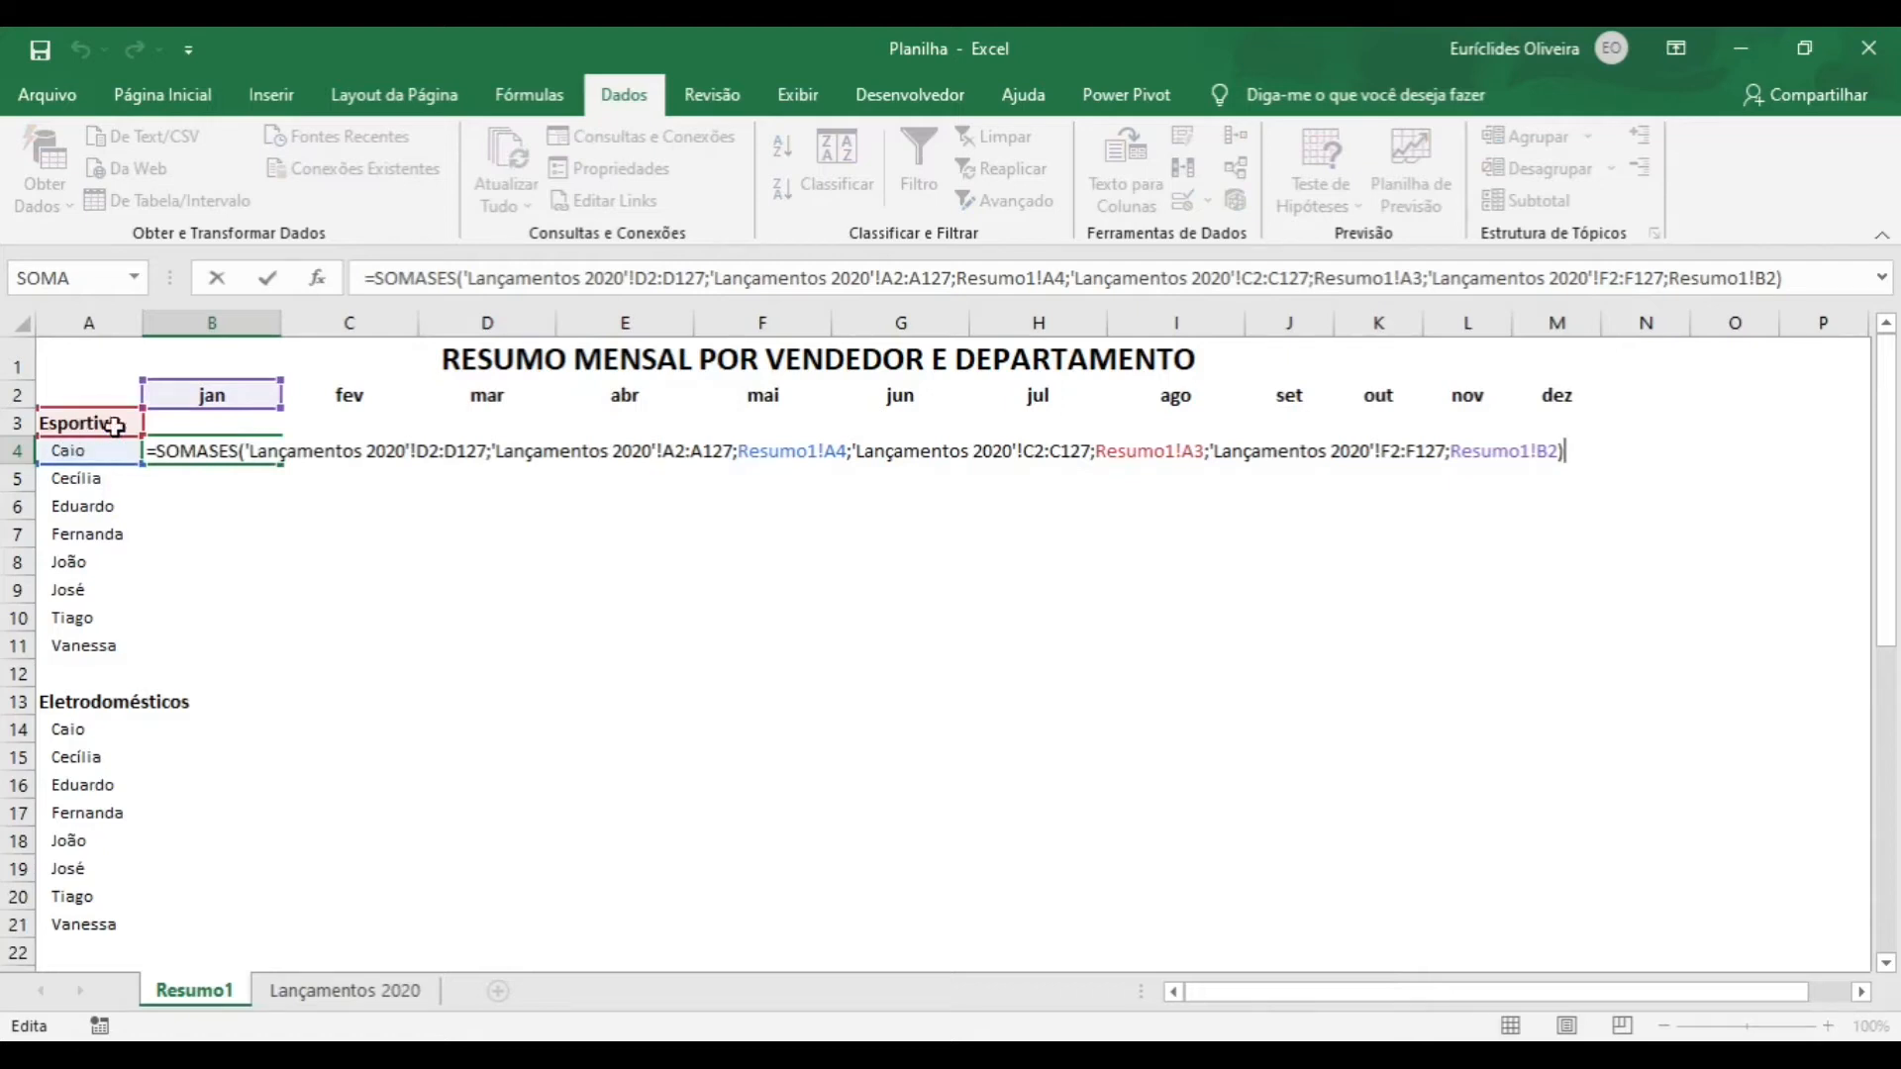
key("ctrl+Return")
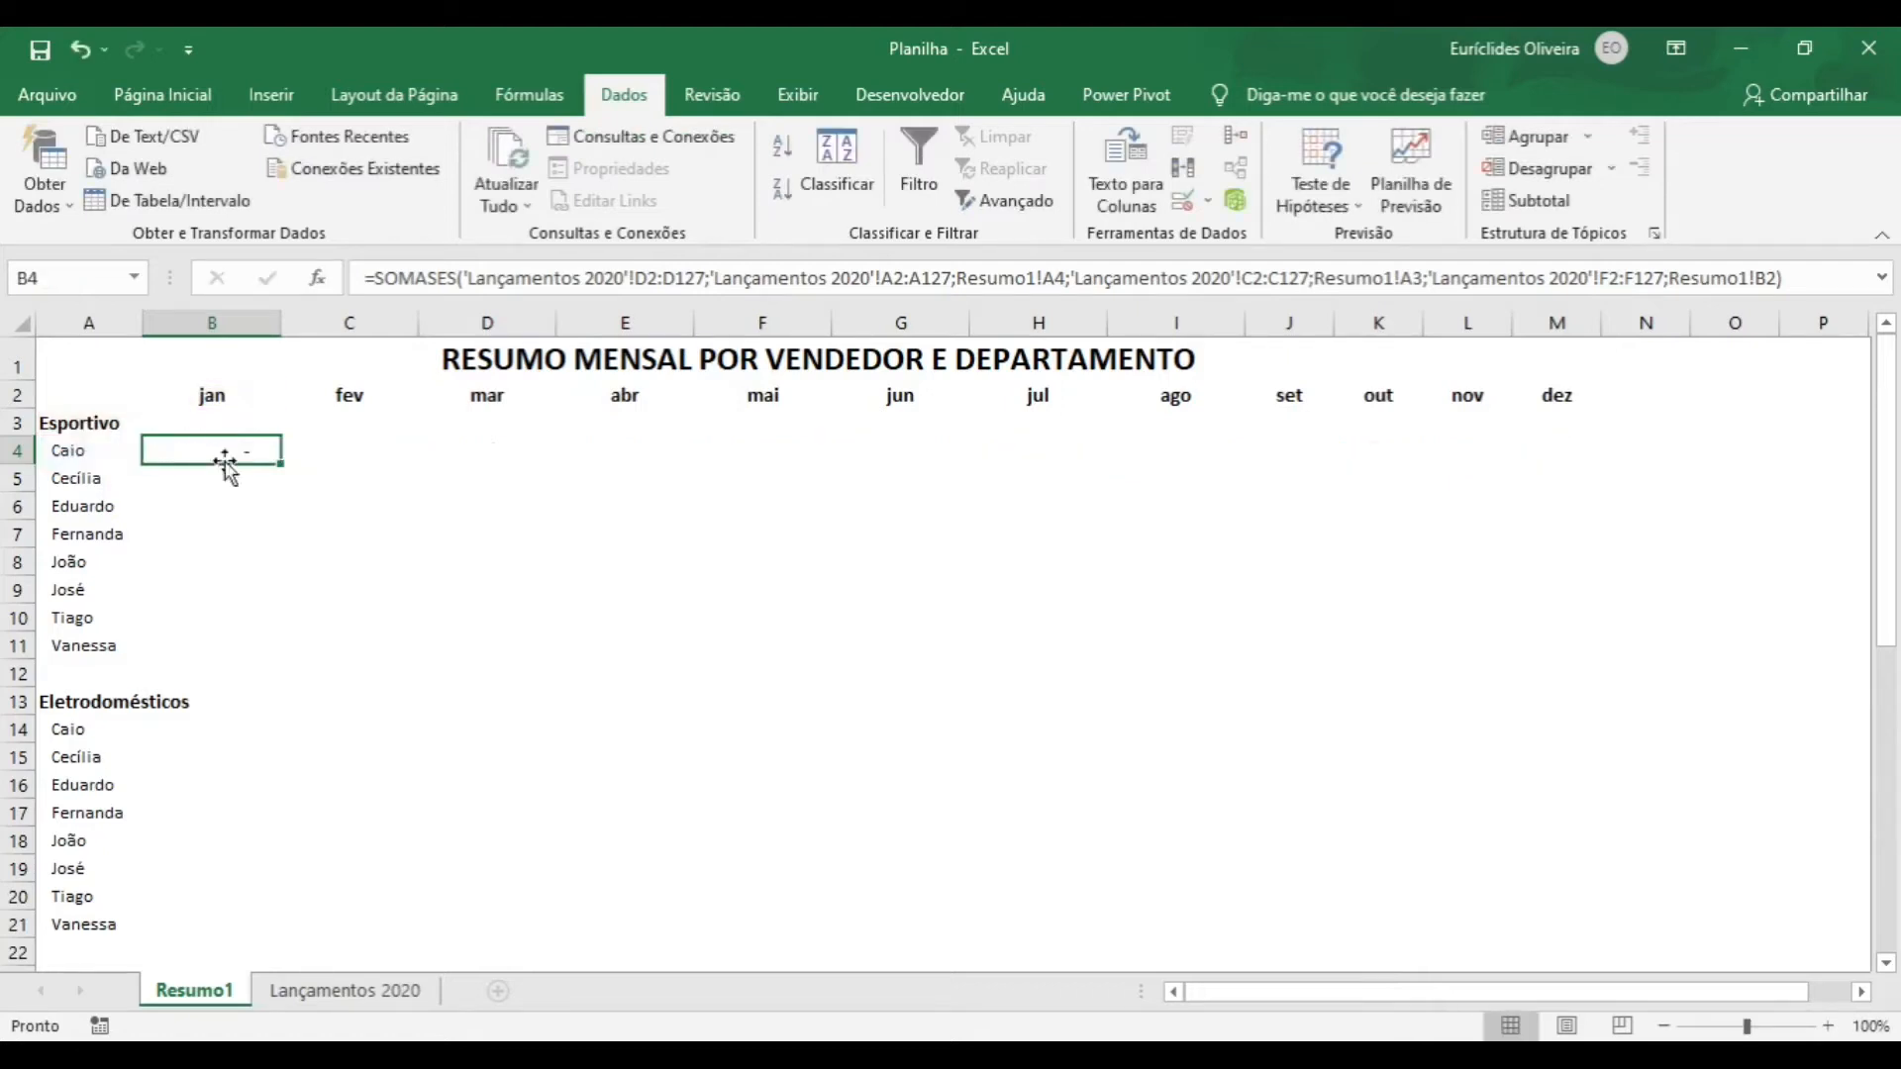
left_click_drag(285, 466, 265, 489)
left_click(235, 477)
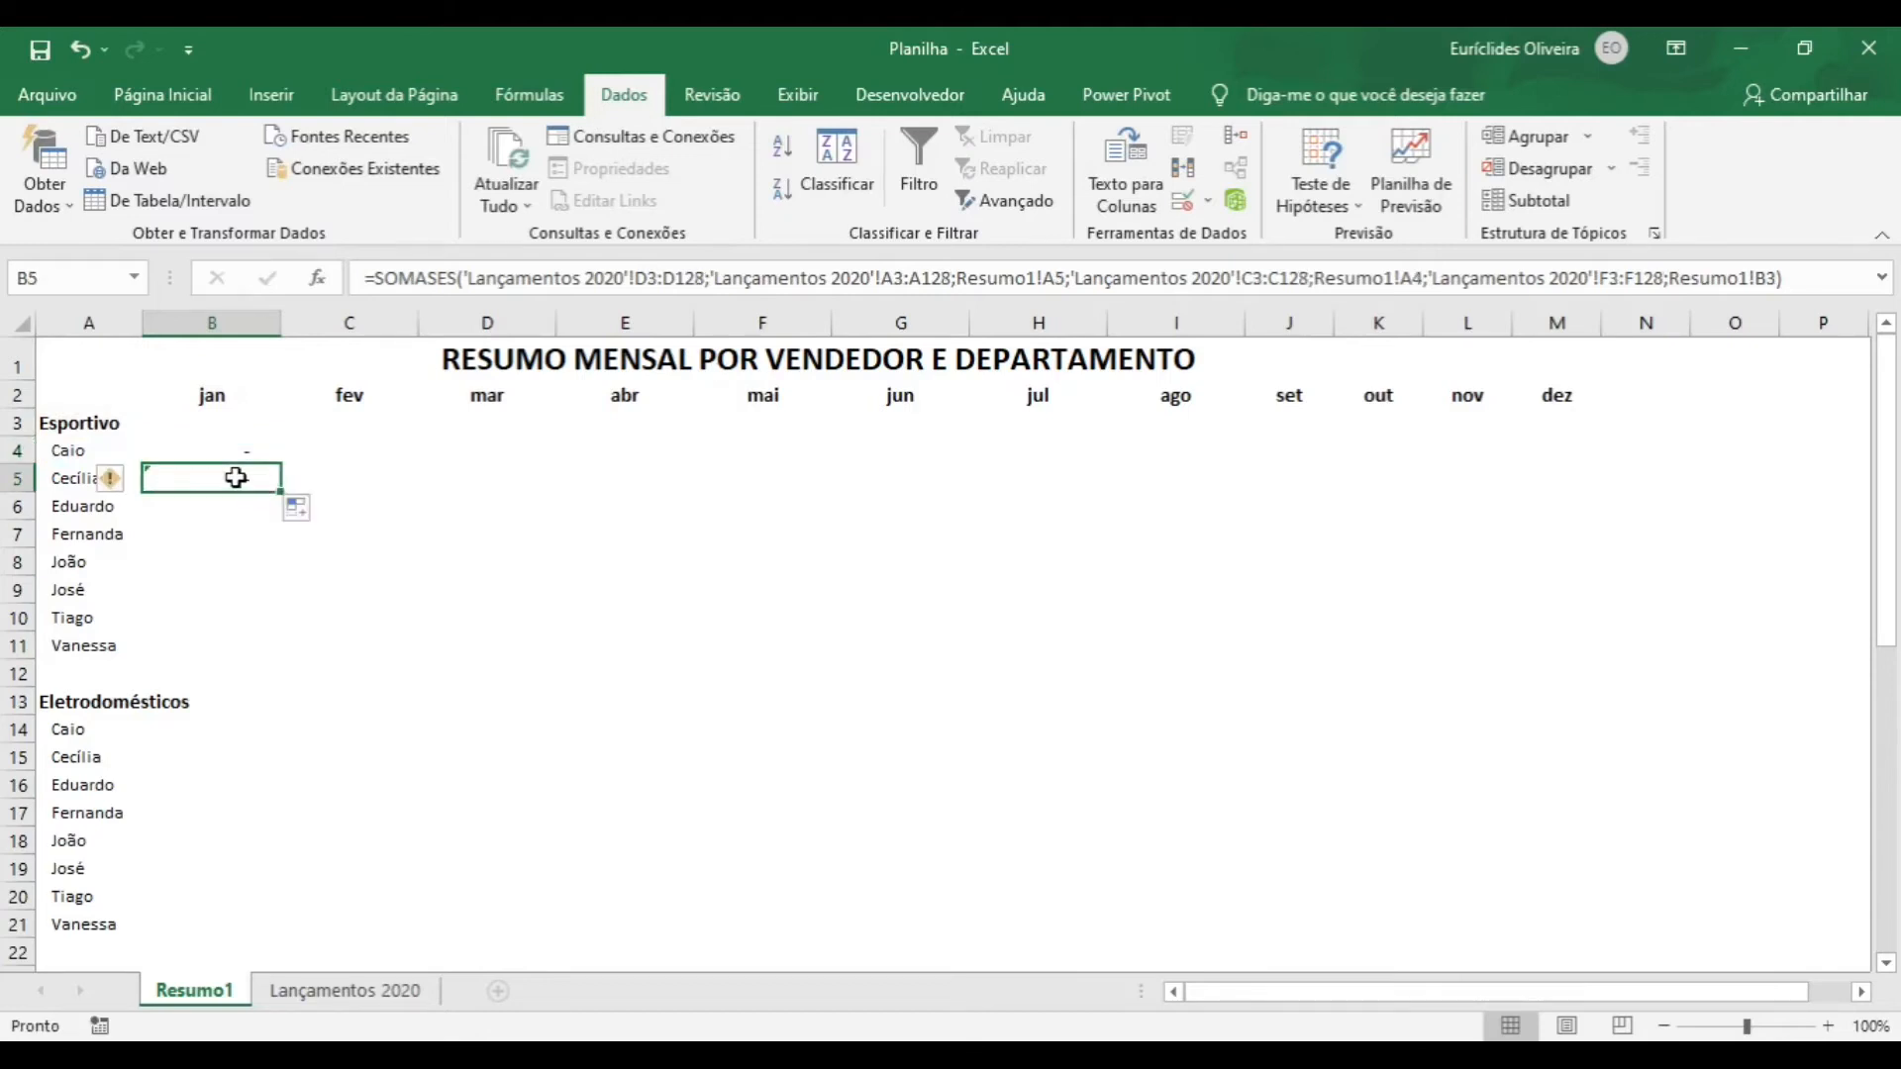
double_click(236, 477)
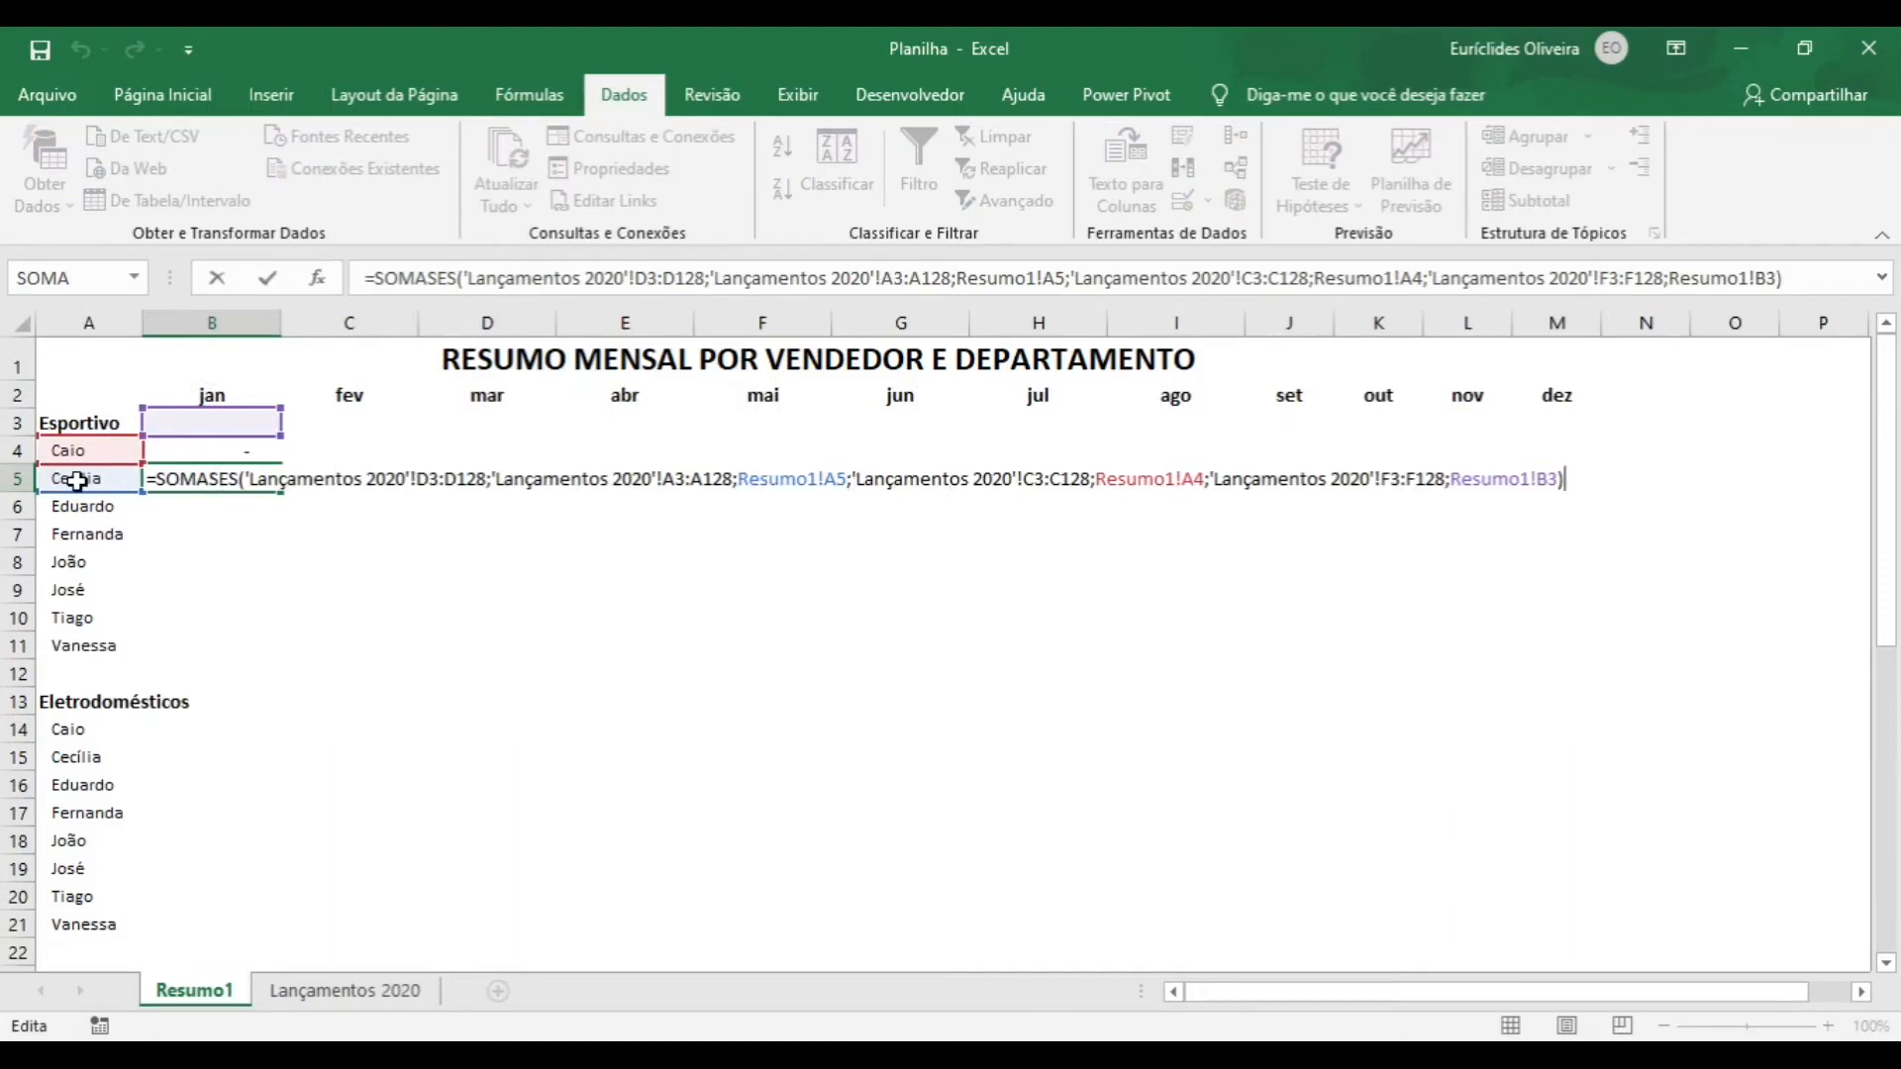
key("Escape")
- Fill the formula from B5 across to C5 and inspect its shifted references
left_click_drag(281, 492, 349, 489)
left_click(346, 487)
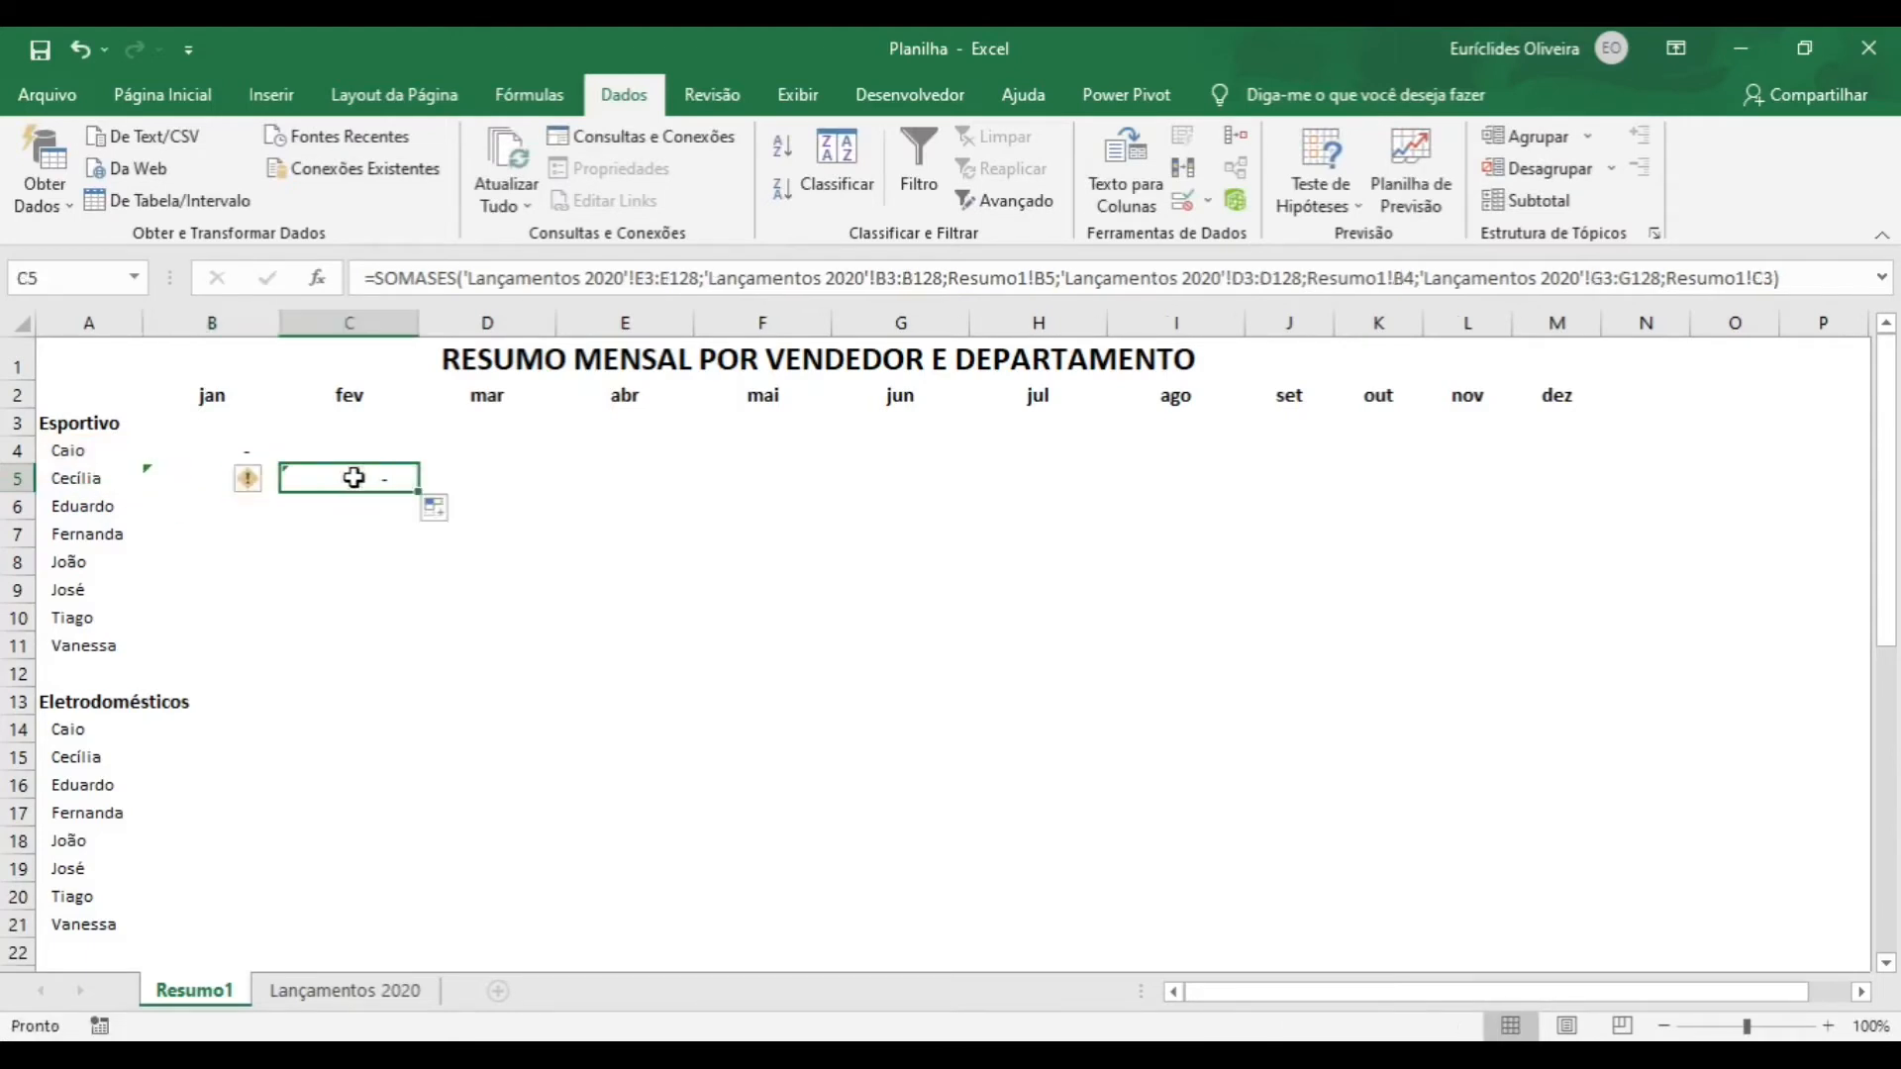
double_click(346, 487)
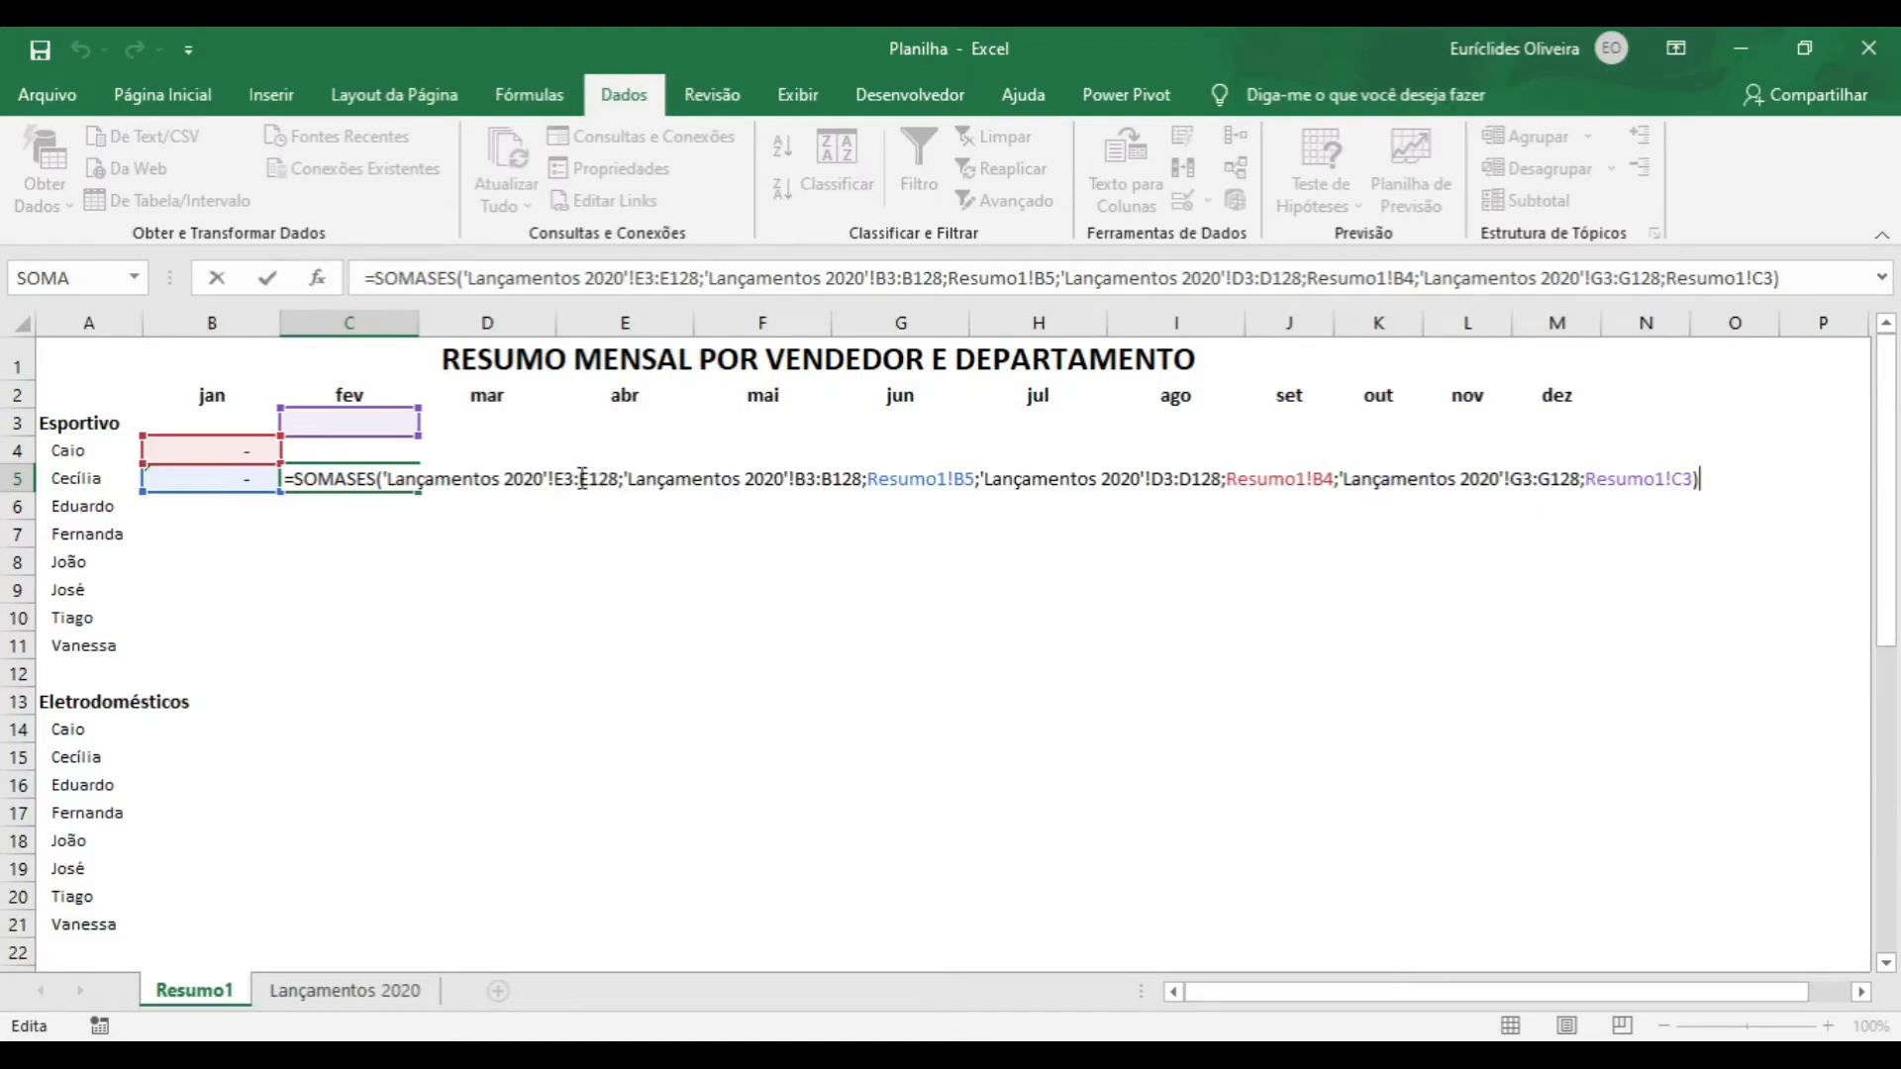
key("ctrl+Return")
- Compare the references used by the SOMASES formulas in B4 and C5
left_click(225, 448)
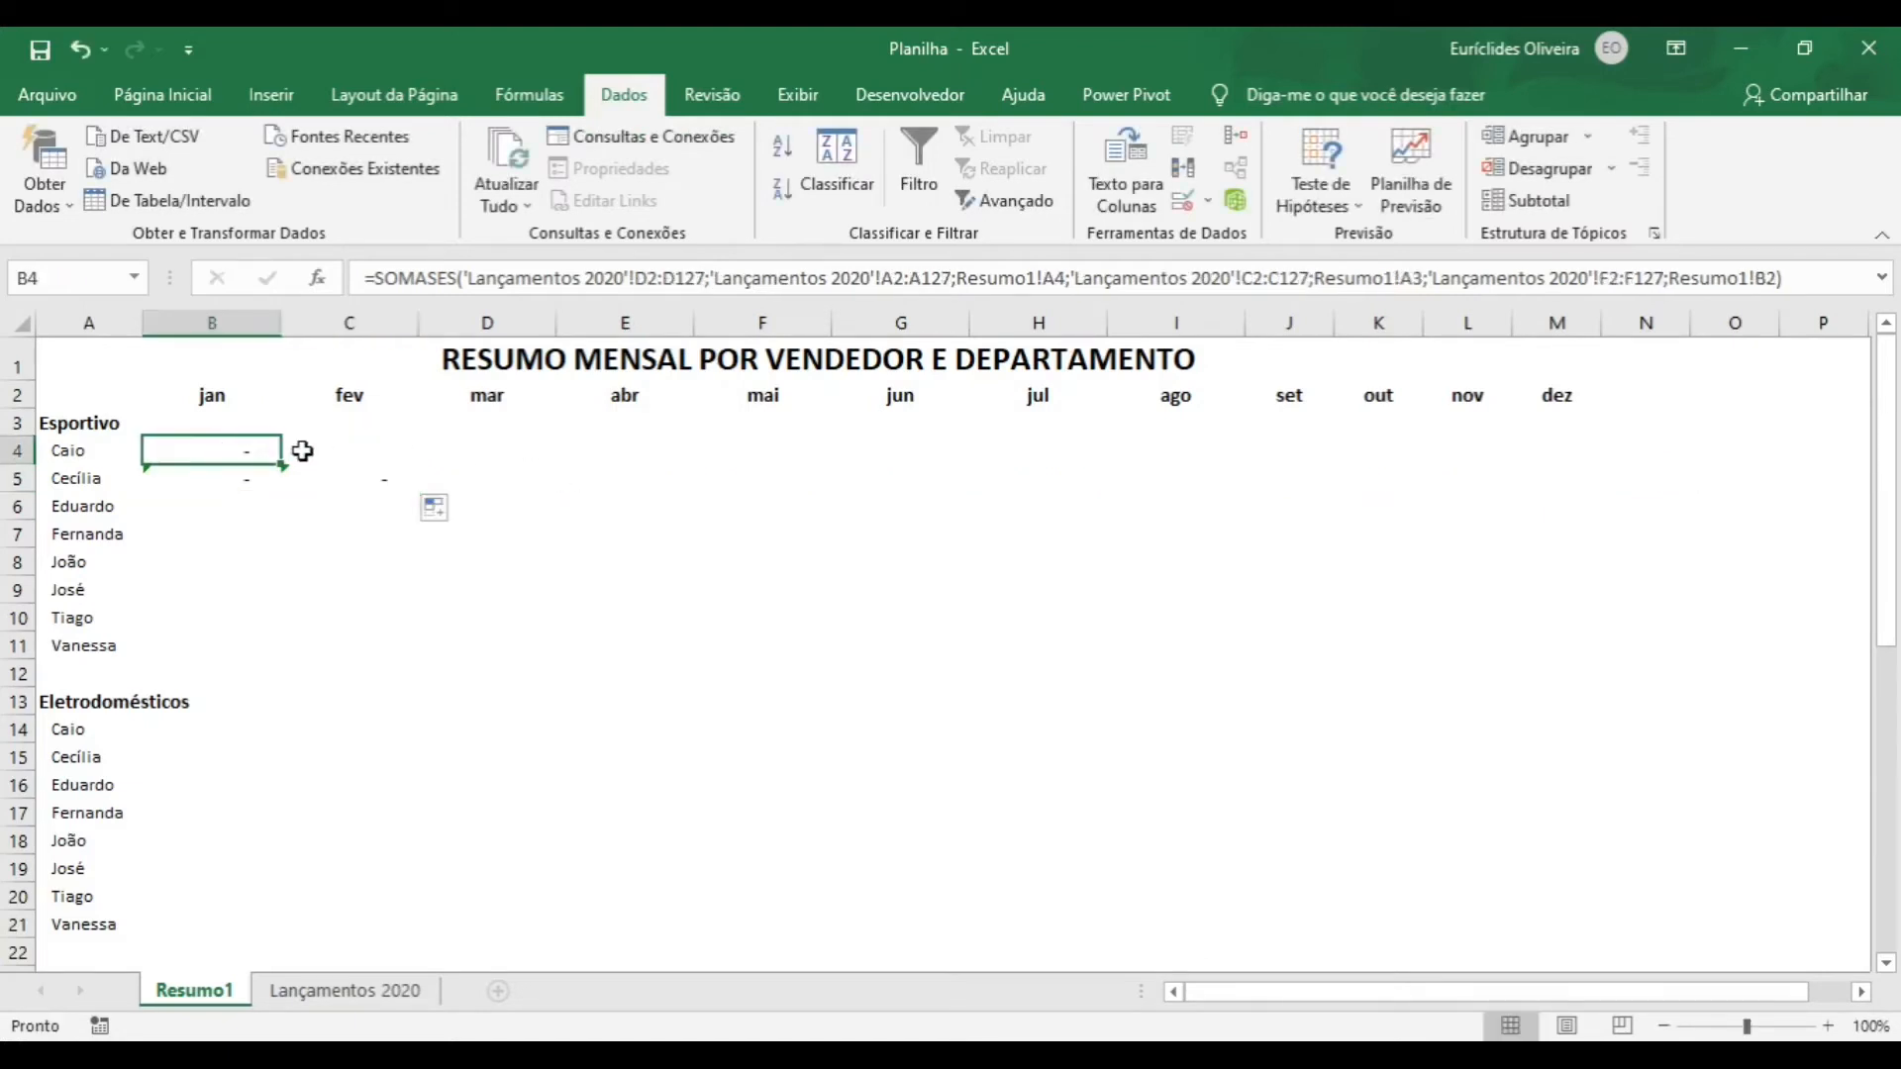
key("F2")
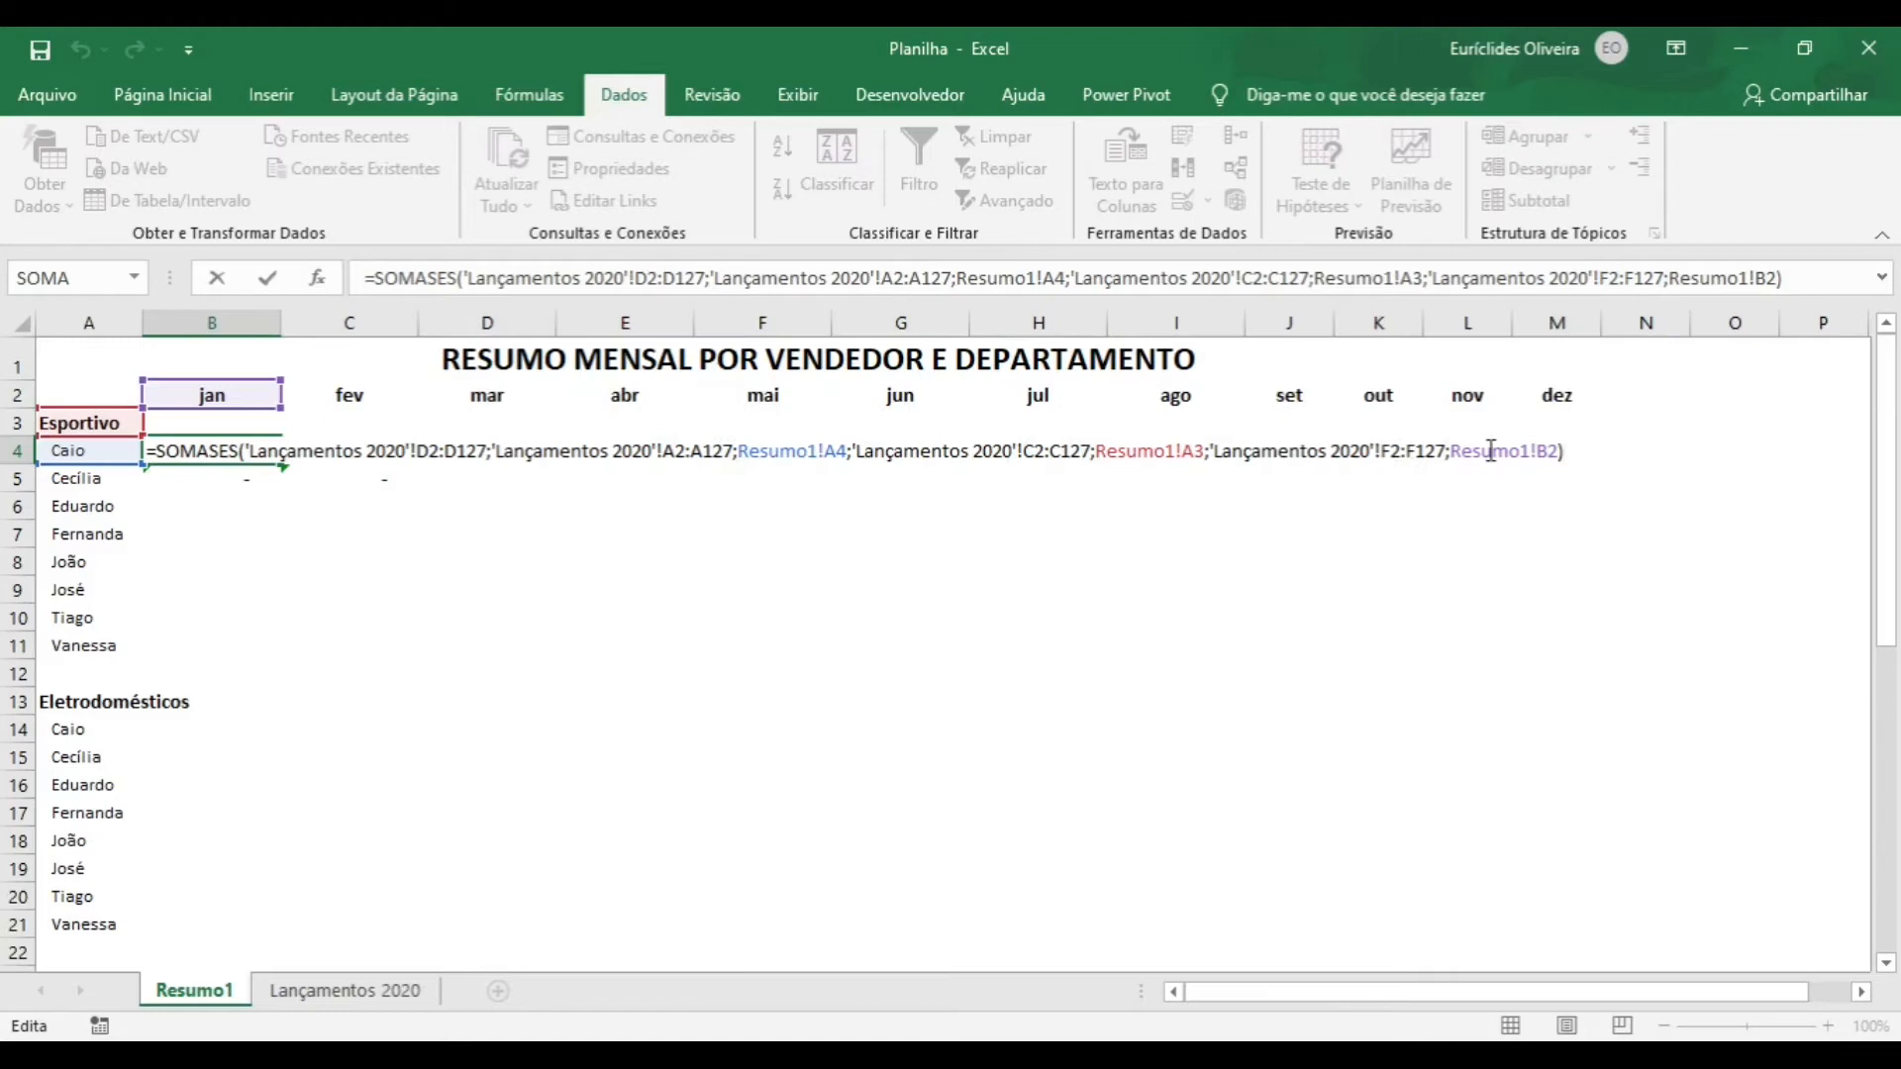
key("ctrl+Return")
left_click(370, 482)
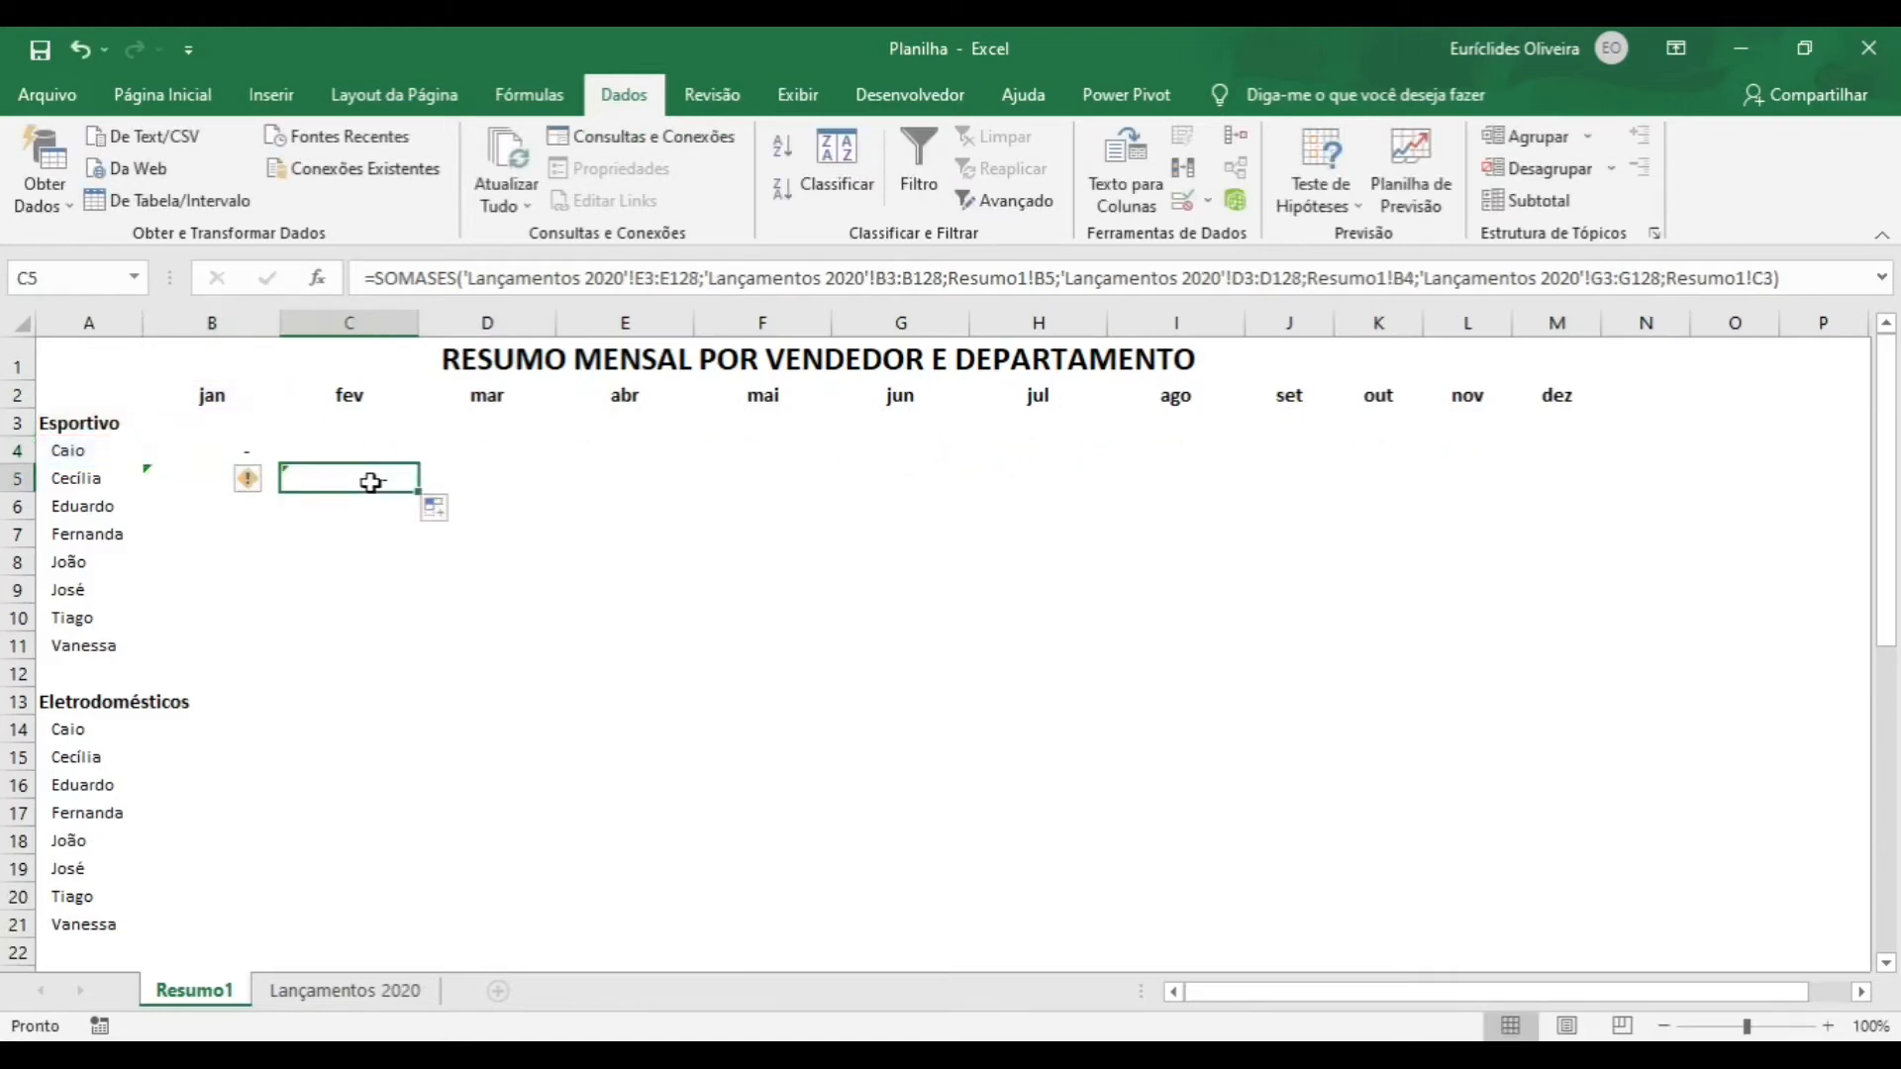
double_click(371, 482)
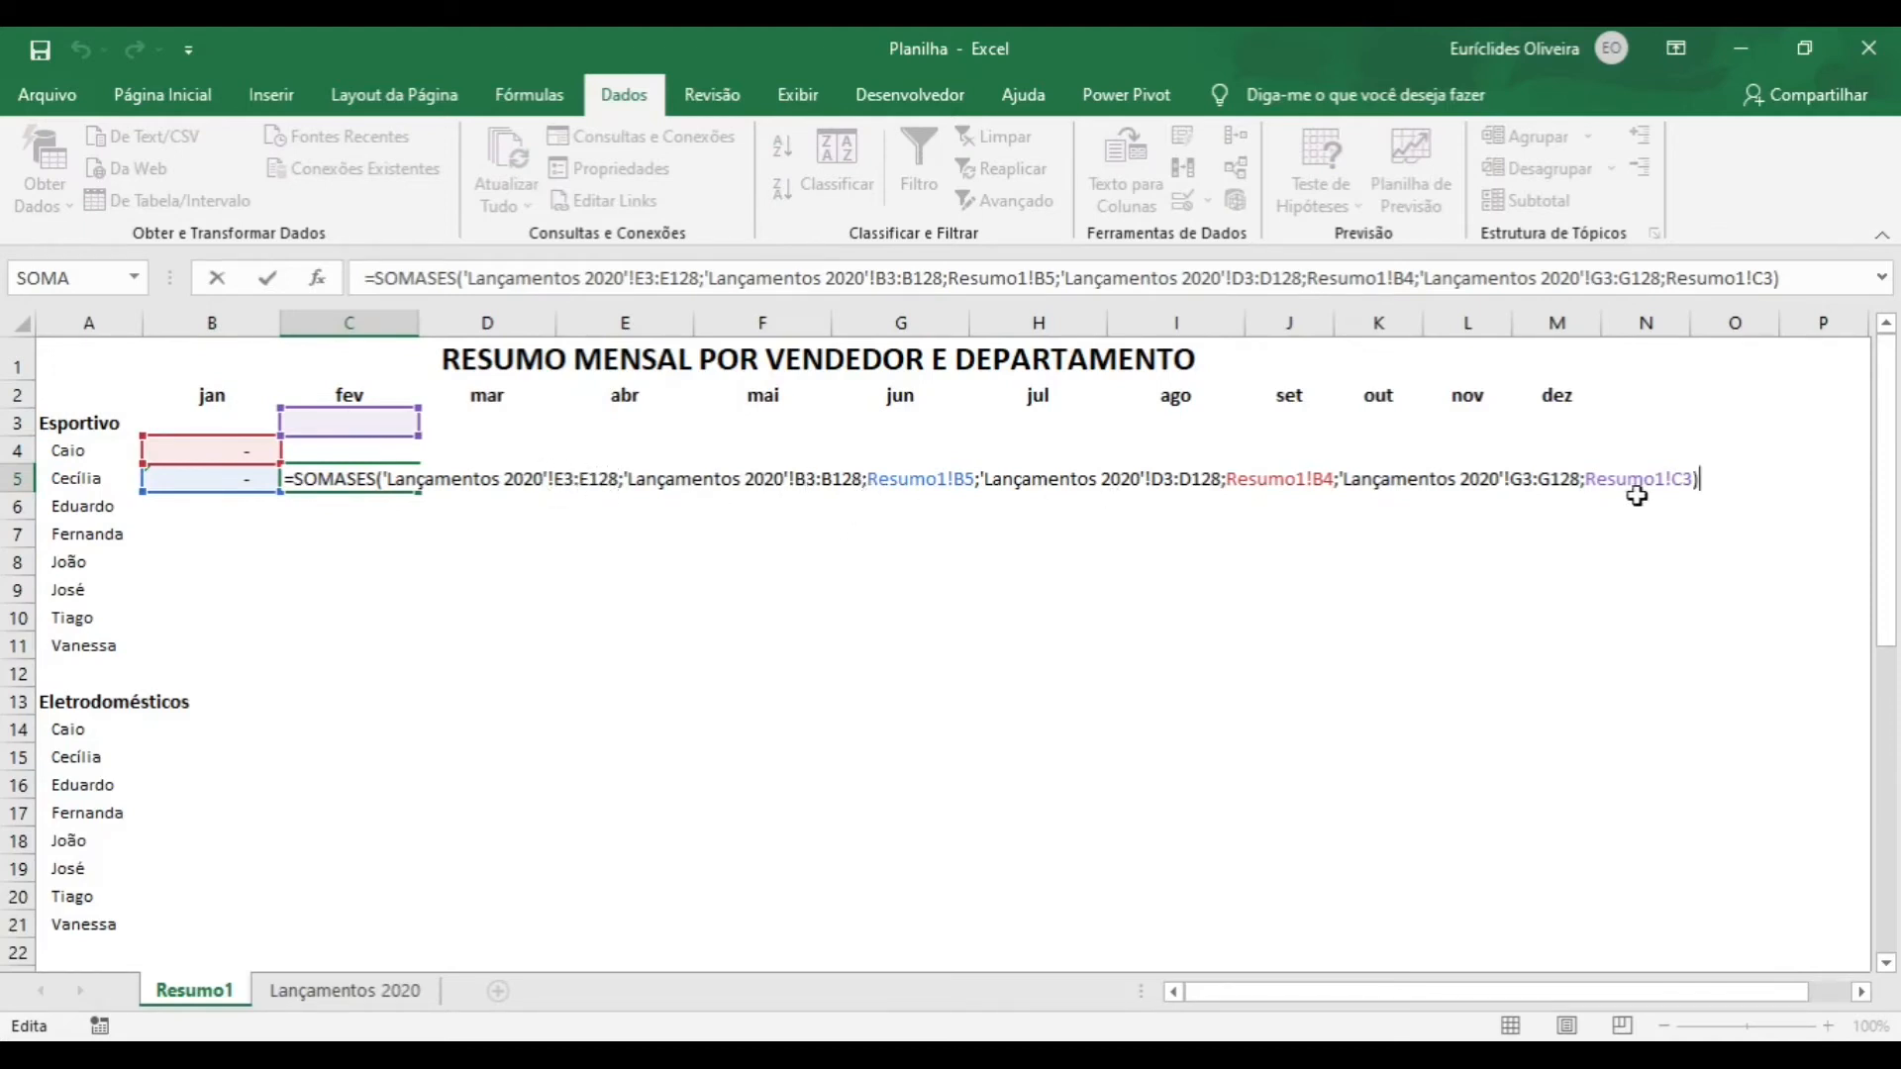
key("ctrl+Return")
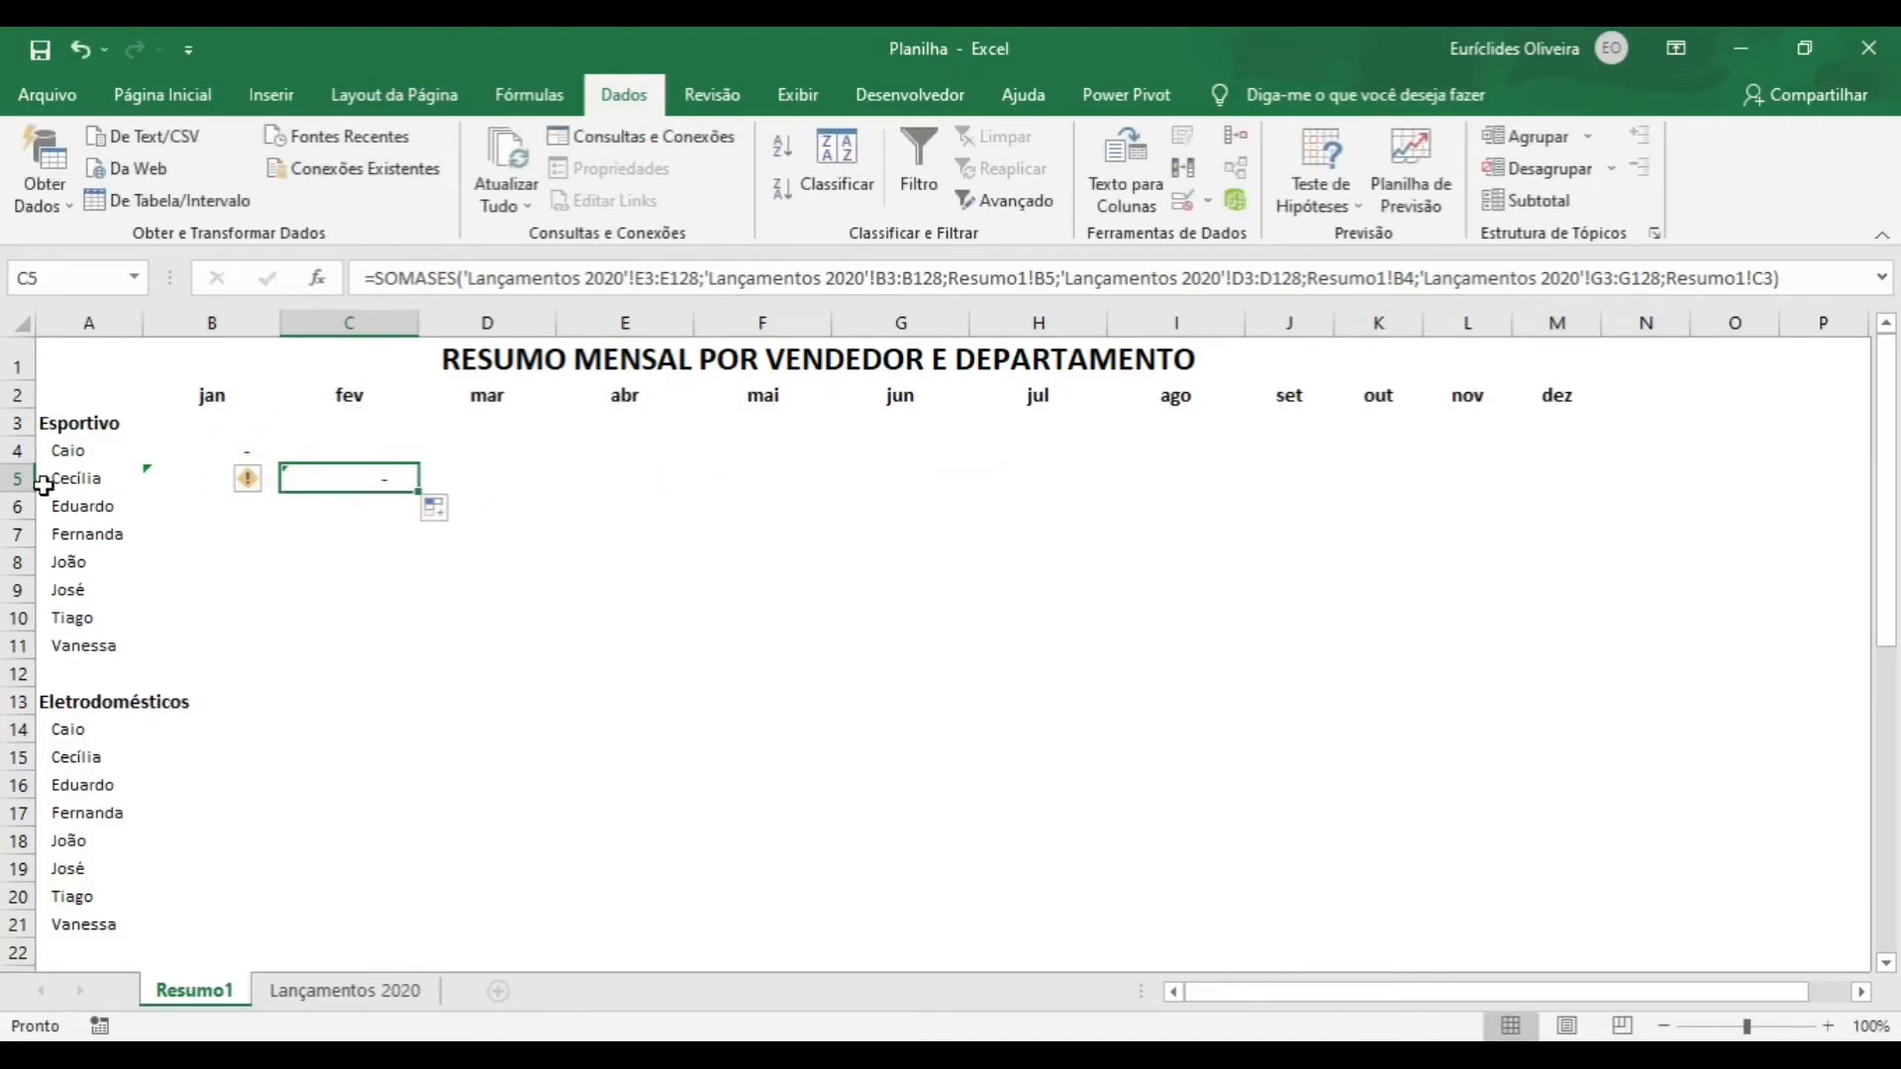
- Try to fill the B4 formula with its relative references across the whole Esportivo block B4:M11
left_click(212, 453)
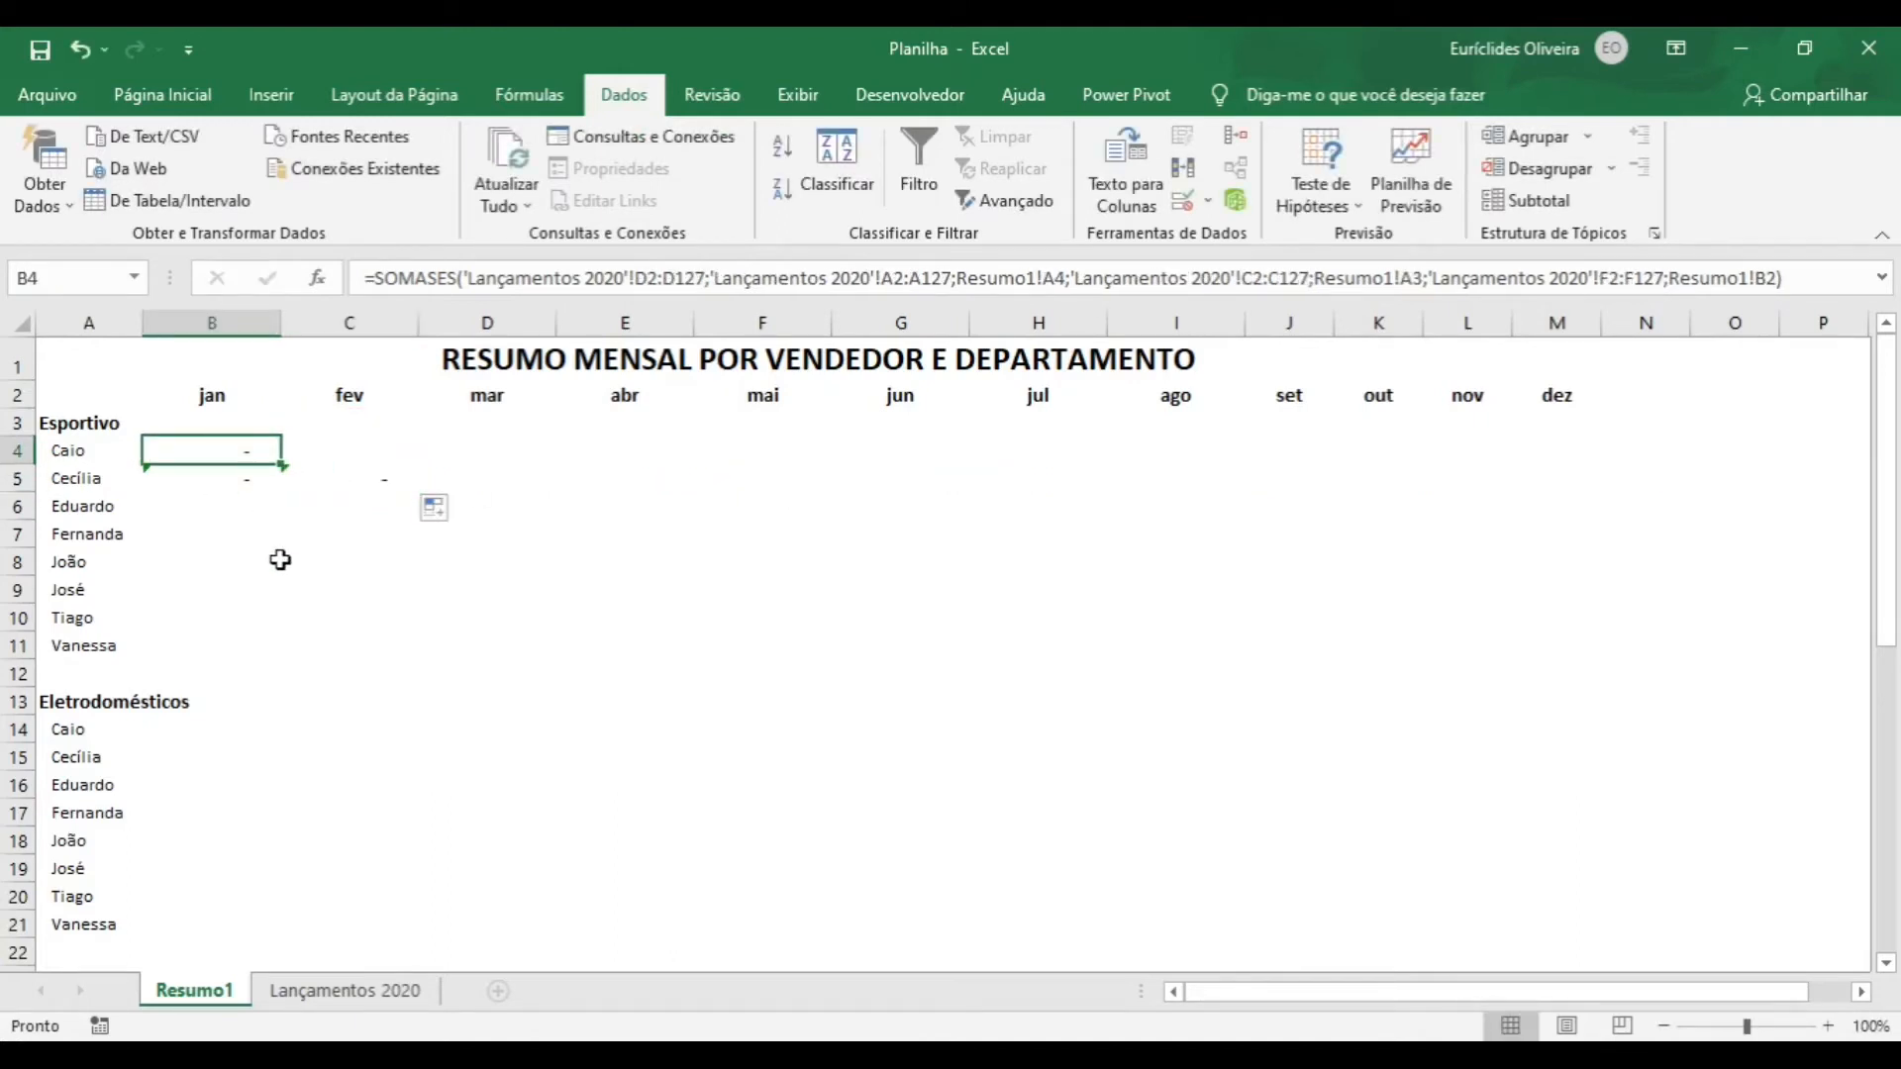
left_click_drag(283, 466, 1601, 650)
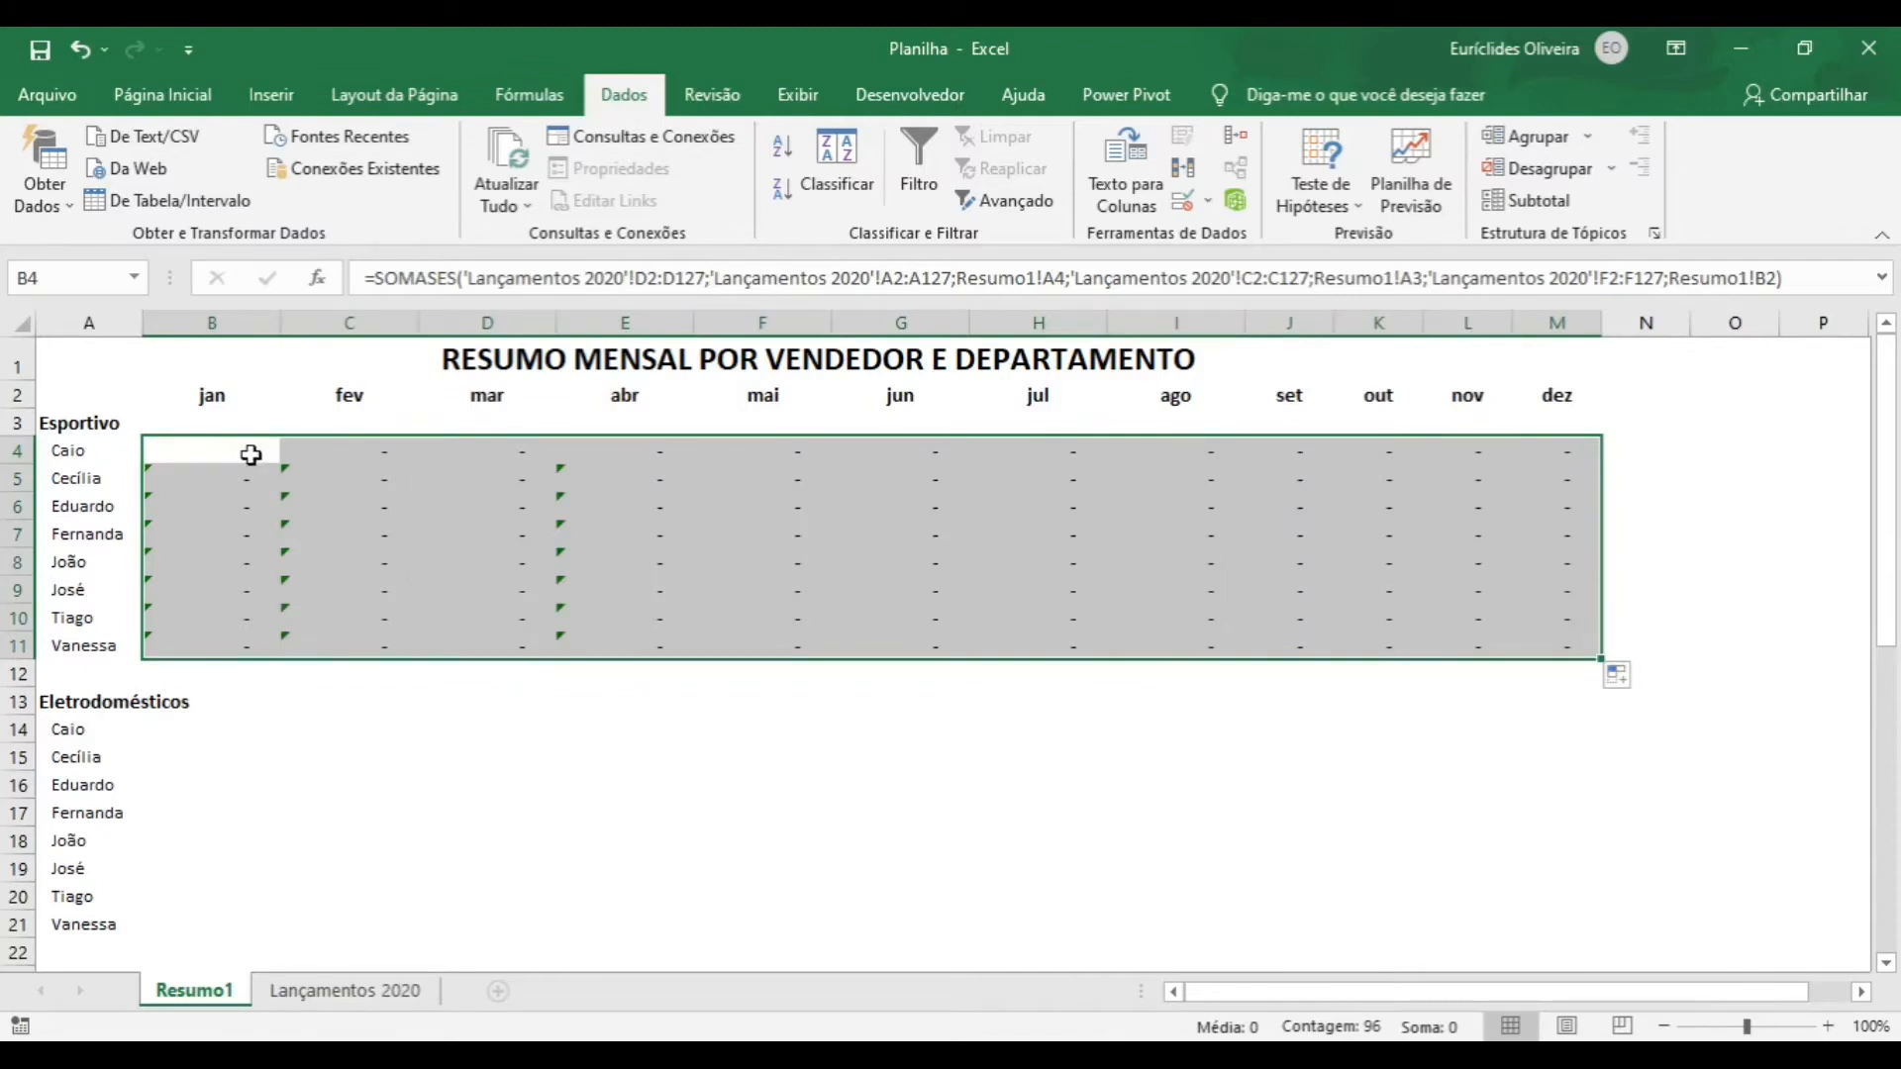
left_click(243, 456)
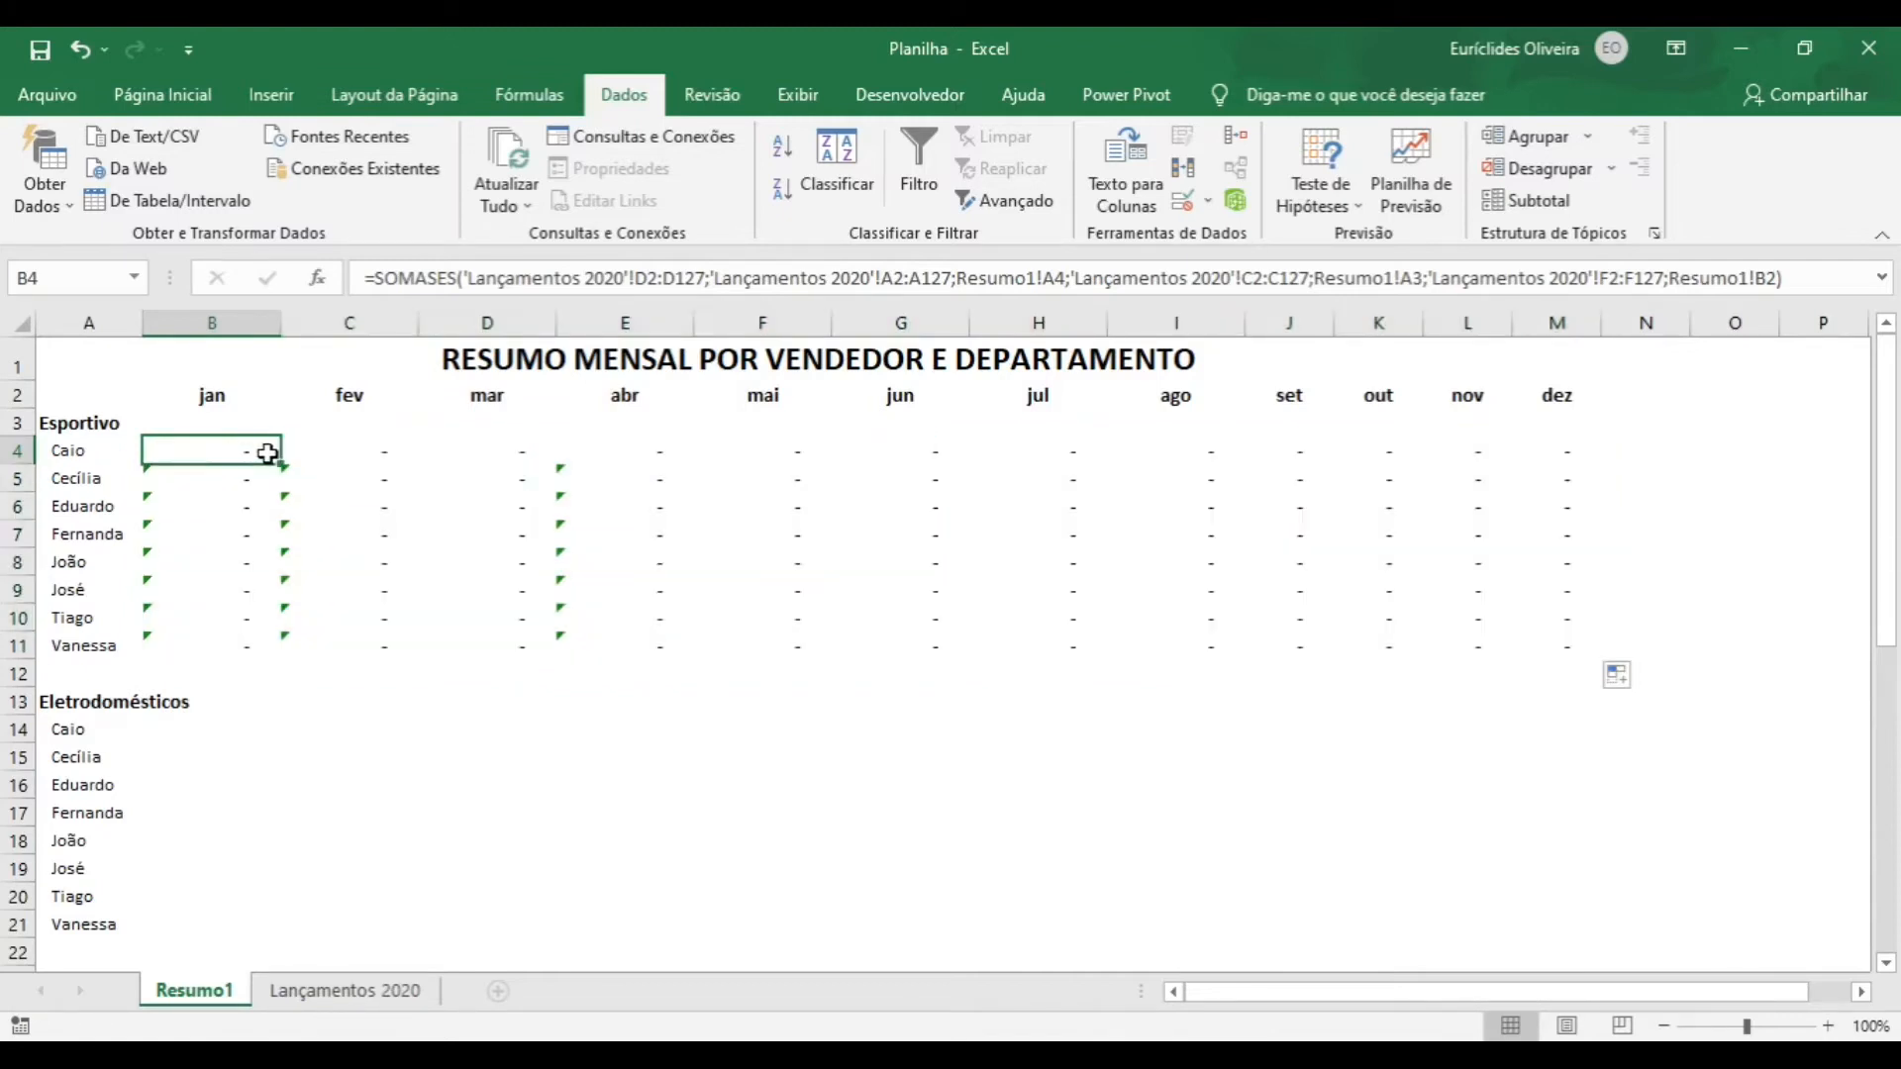
- Undo all the fills of the SOMASES formula made from B4
key("ctrl+z")
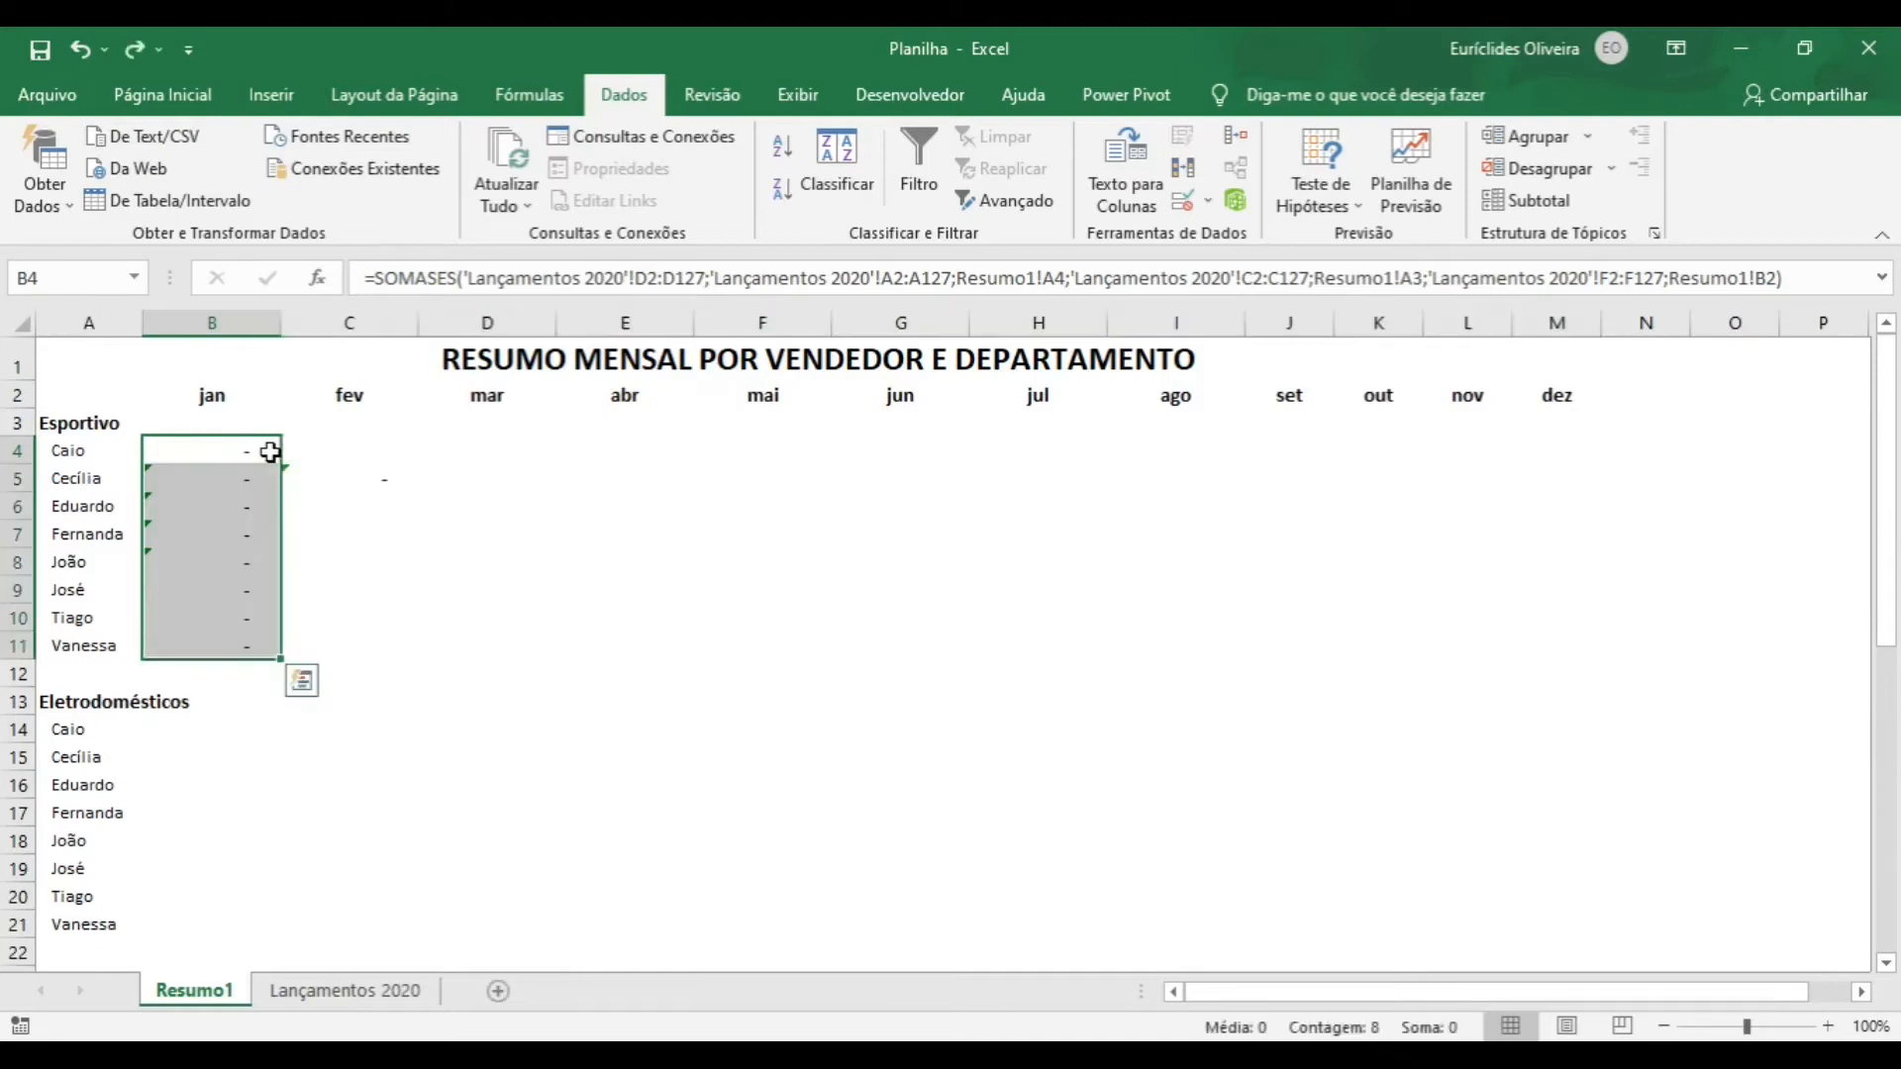
key("ctrl+z")
key("ctrl+z")
key("ctrl+z")
key("ctrl+z")
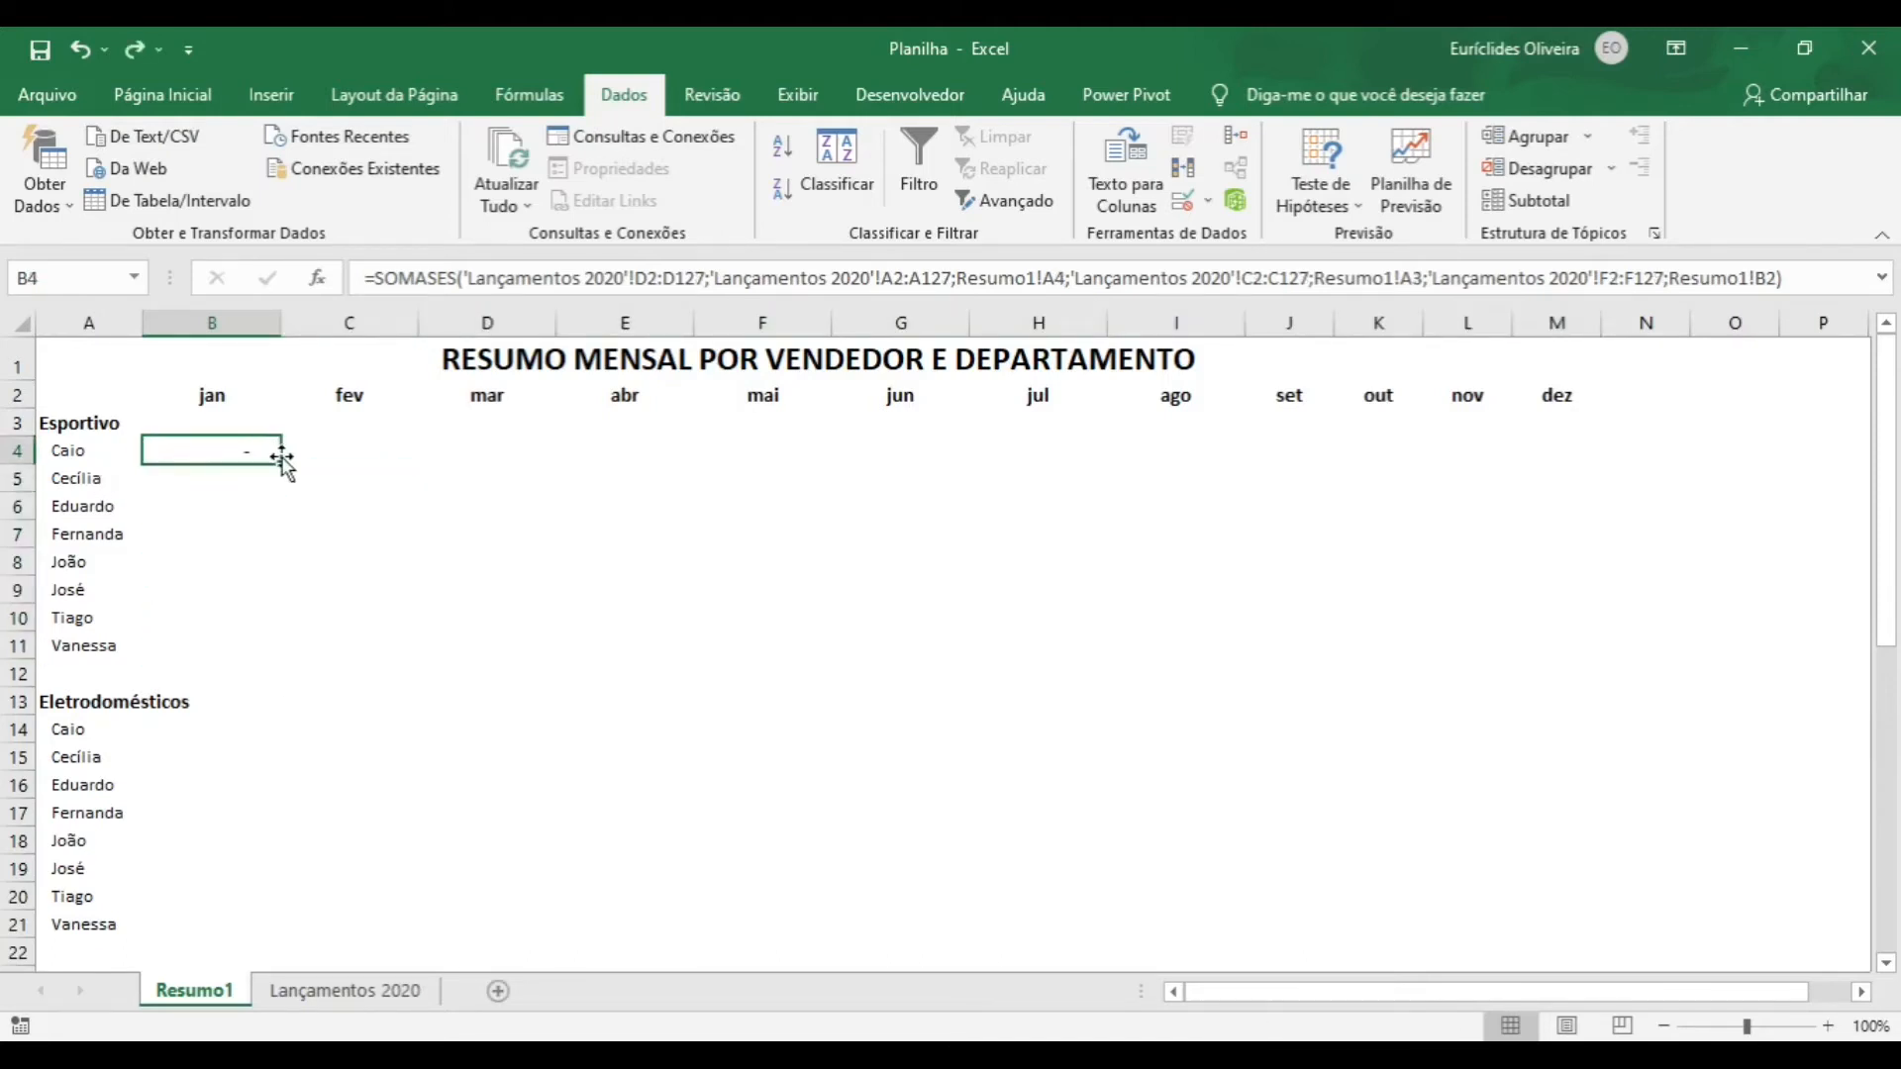
- Make the FATURADO sum range in the B4 formula absolute as $D$2:$D$127
key("F2")
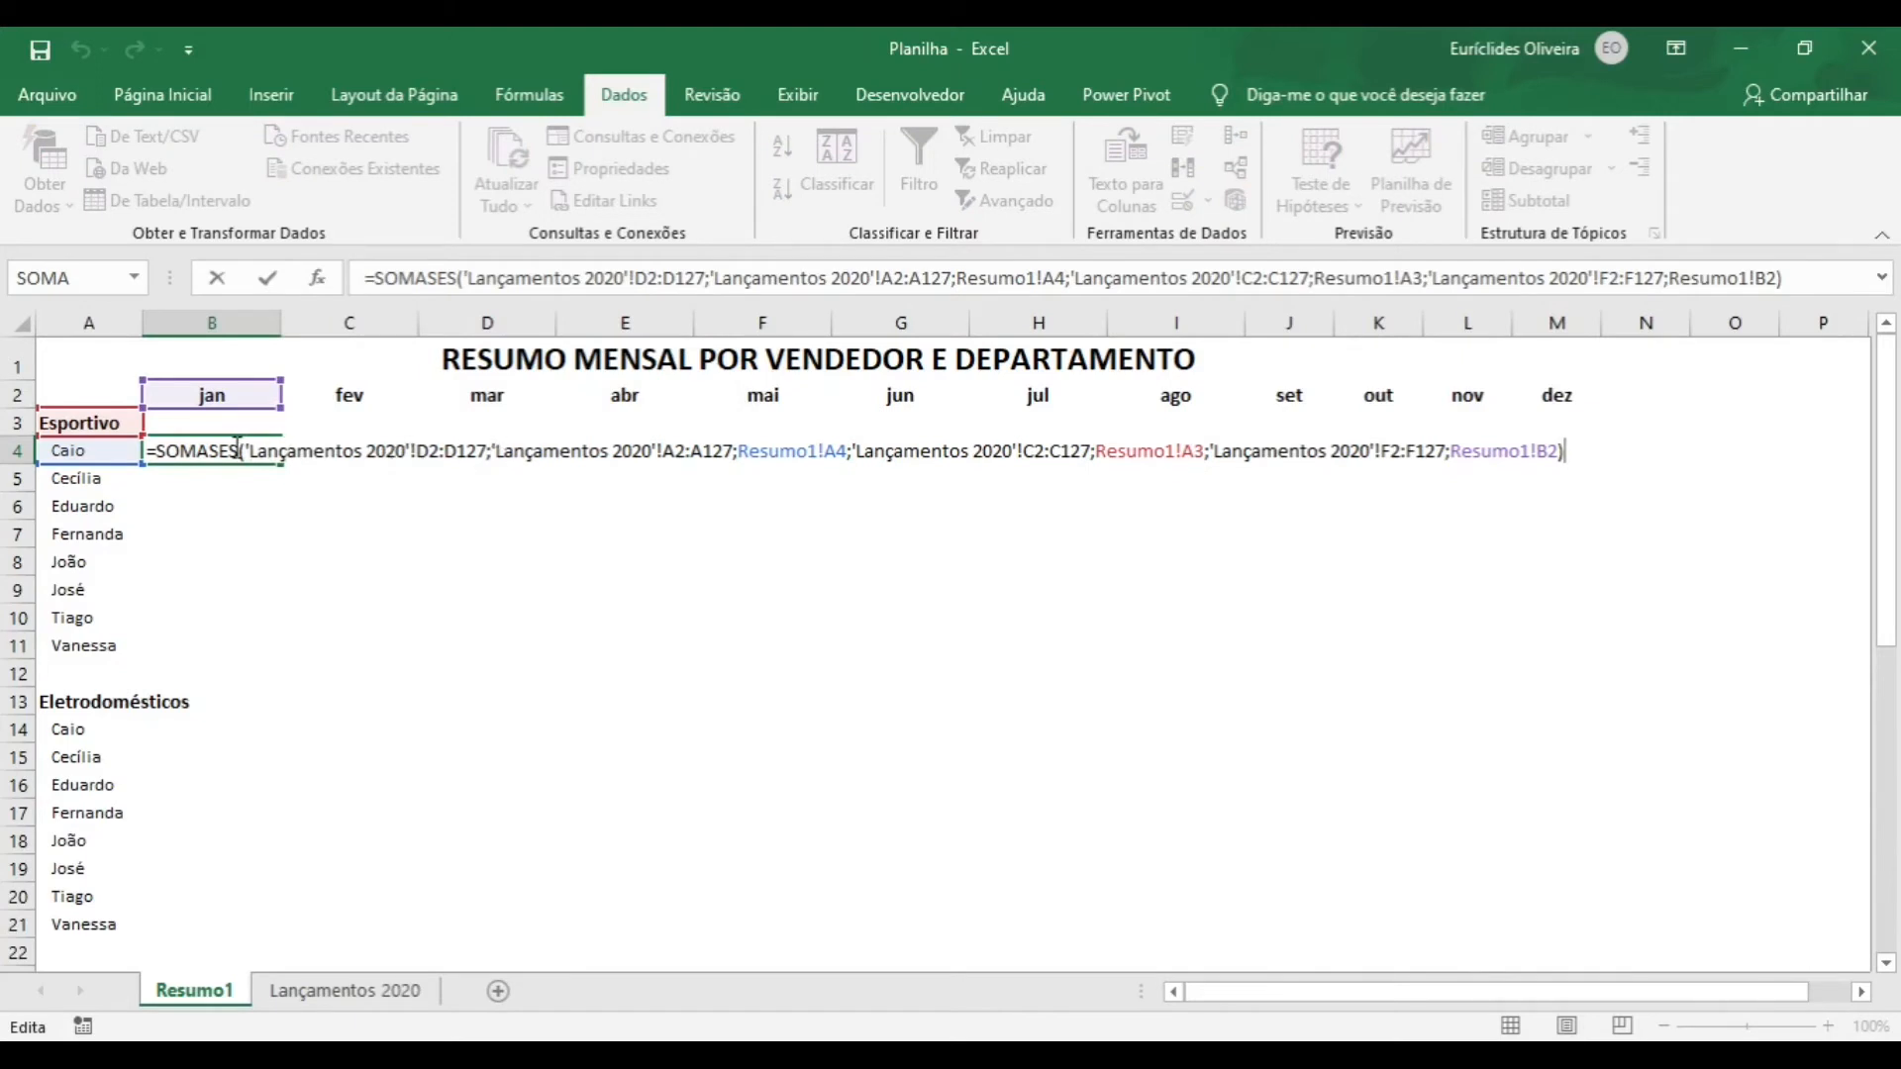
left_click(452, 451)
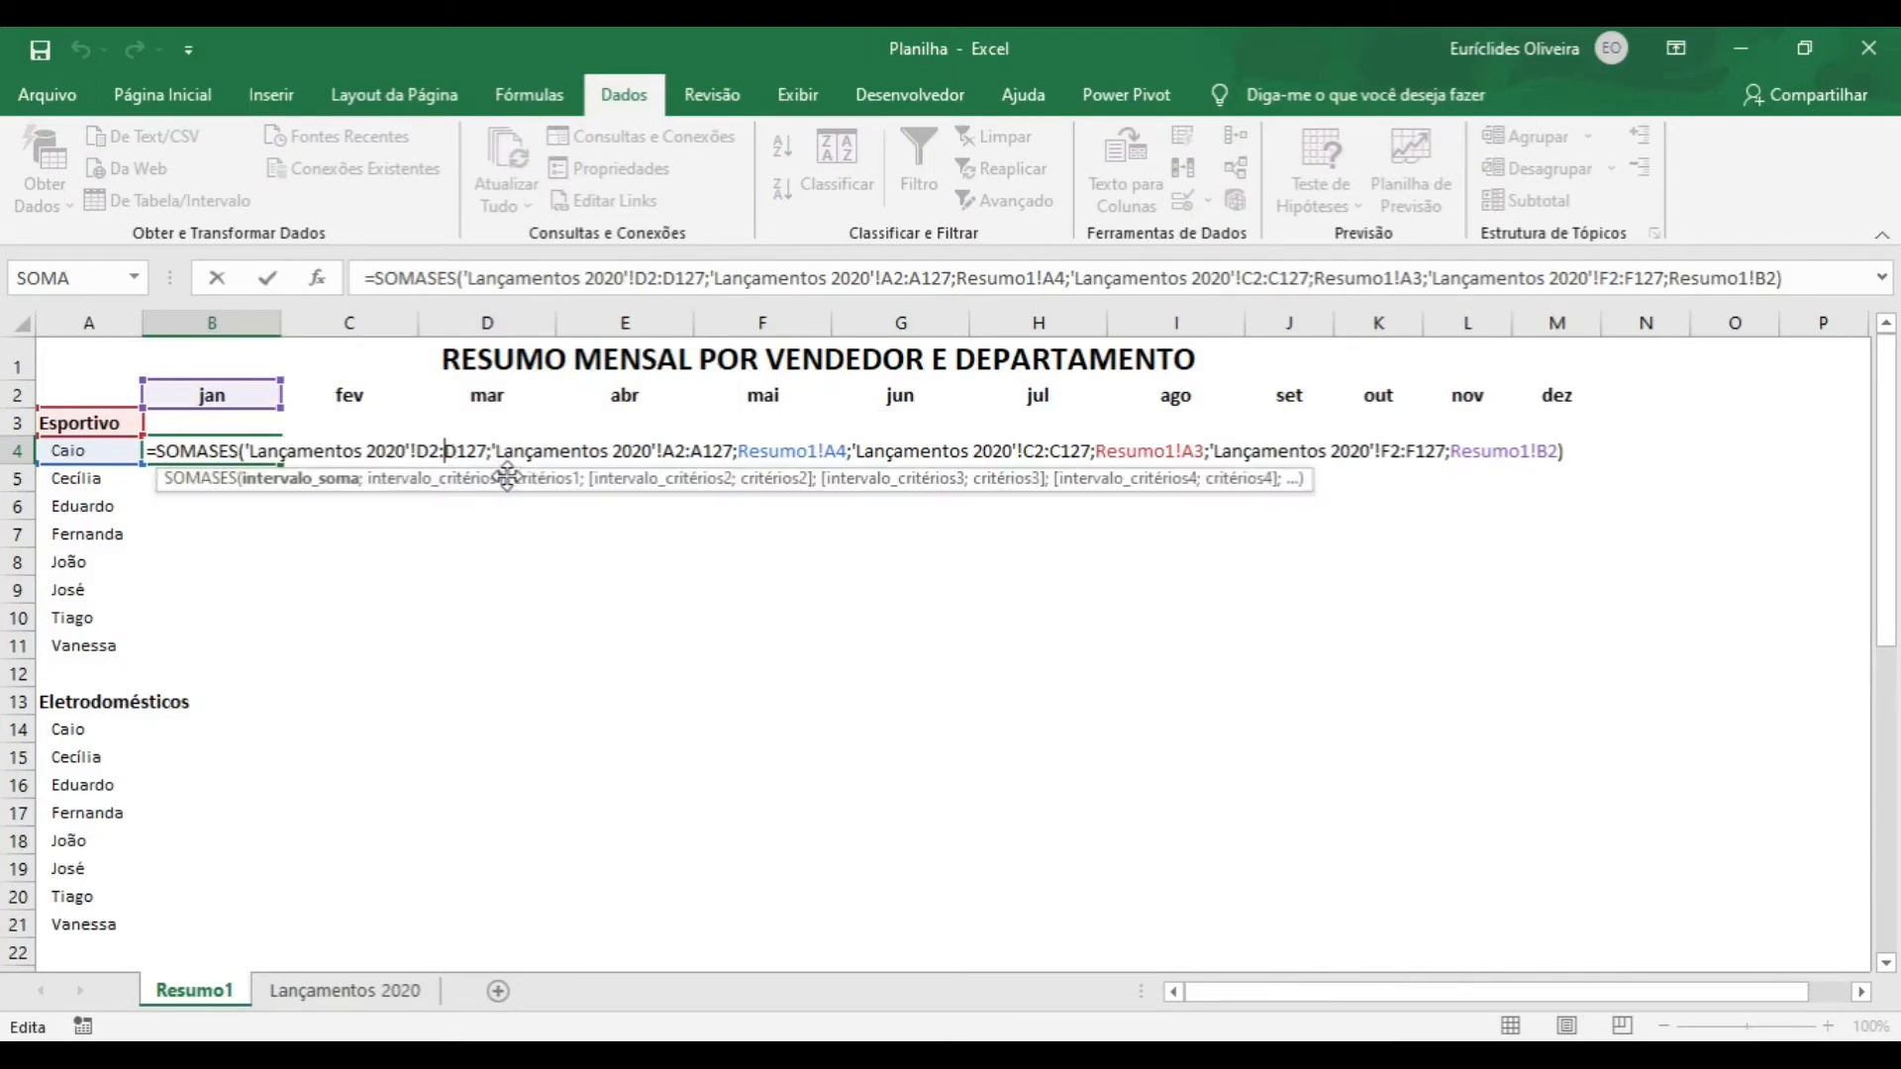
left_click(432, 451)
key("F4")
left_click(482, 452)
key("F4")
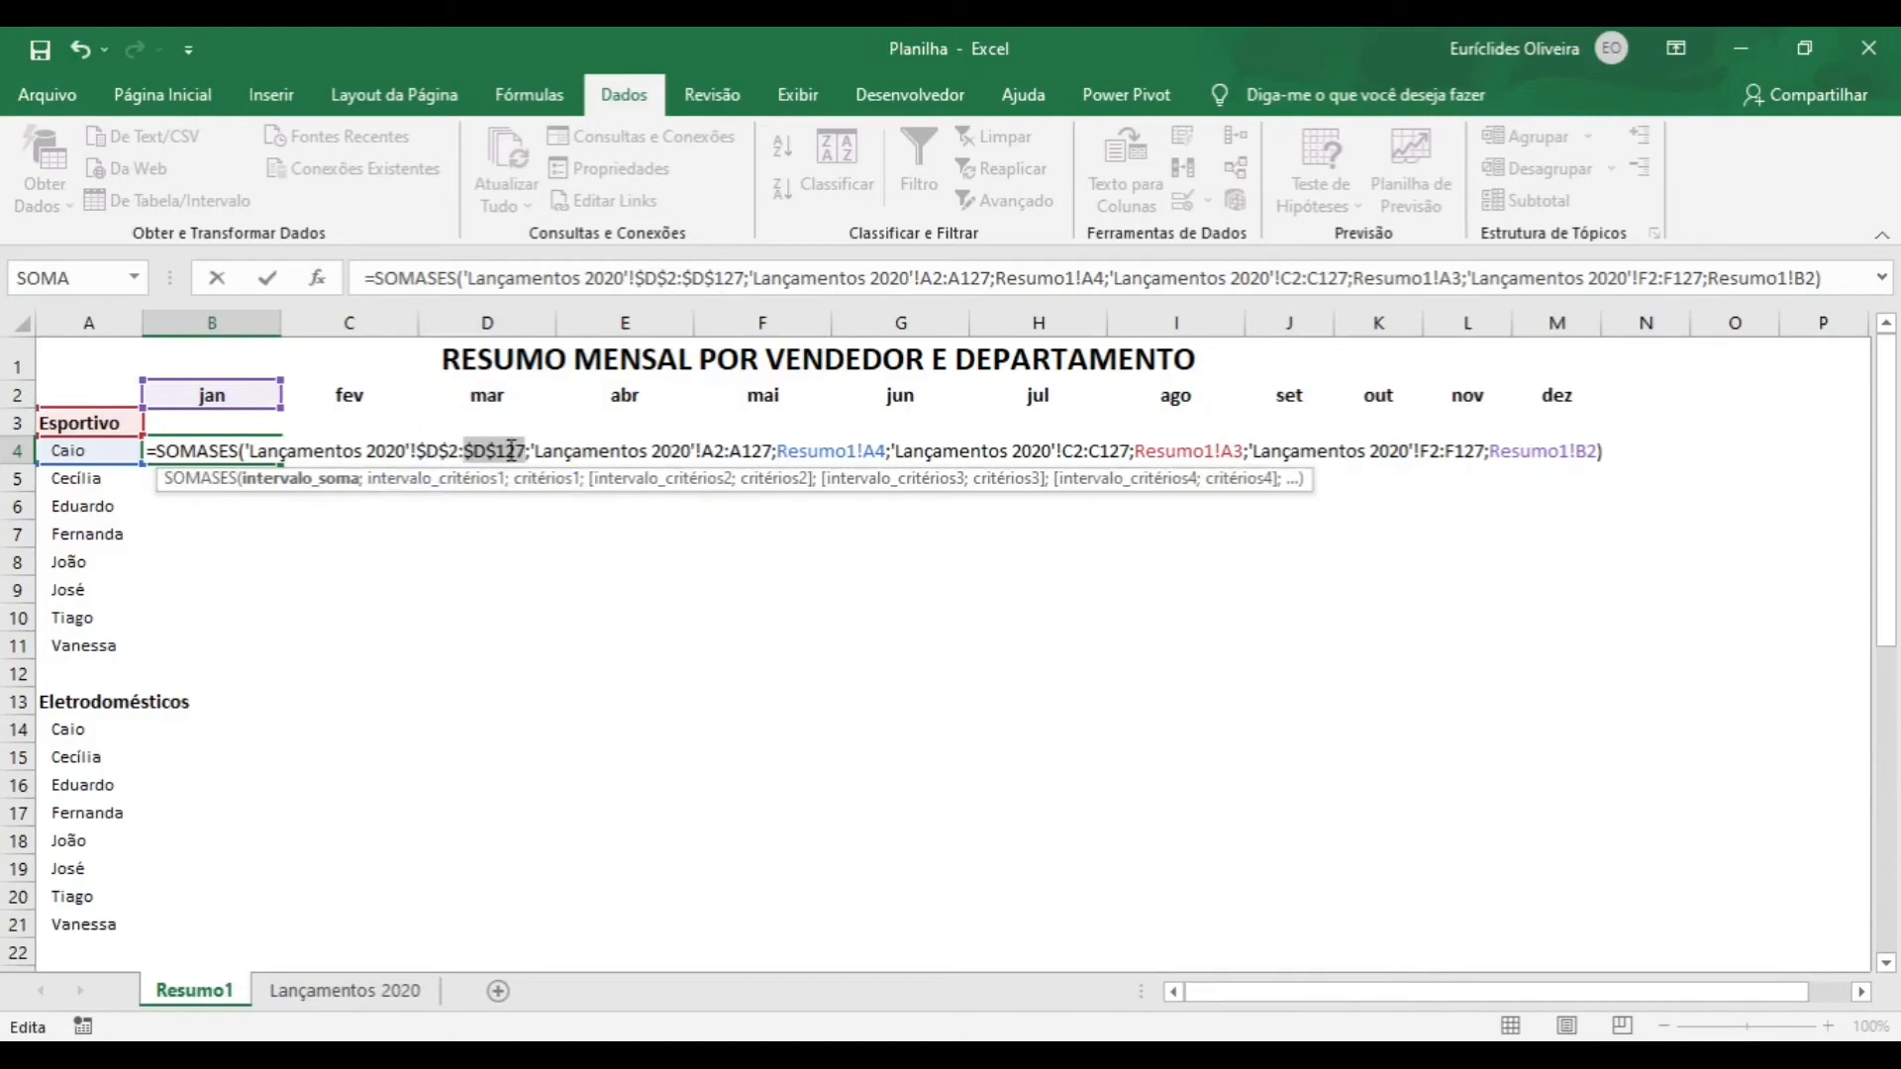
- Make the seller criteria range absolute as $A$2:$A$127 and lock only the column of its criterion as $A4
left_click(714, 452)
key("F4")
left_click(766, 451)
key("F4")
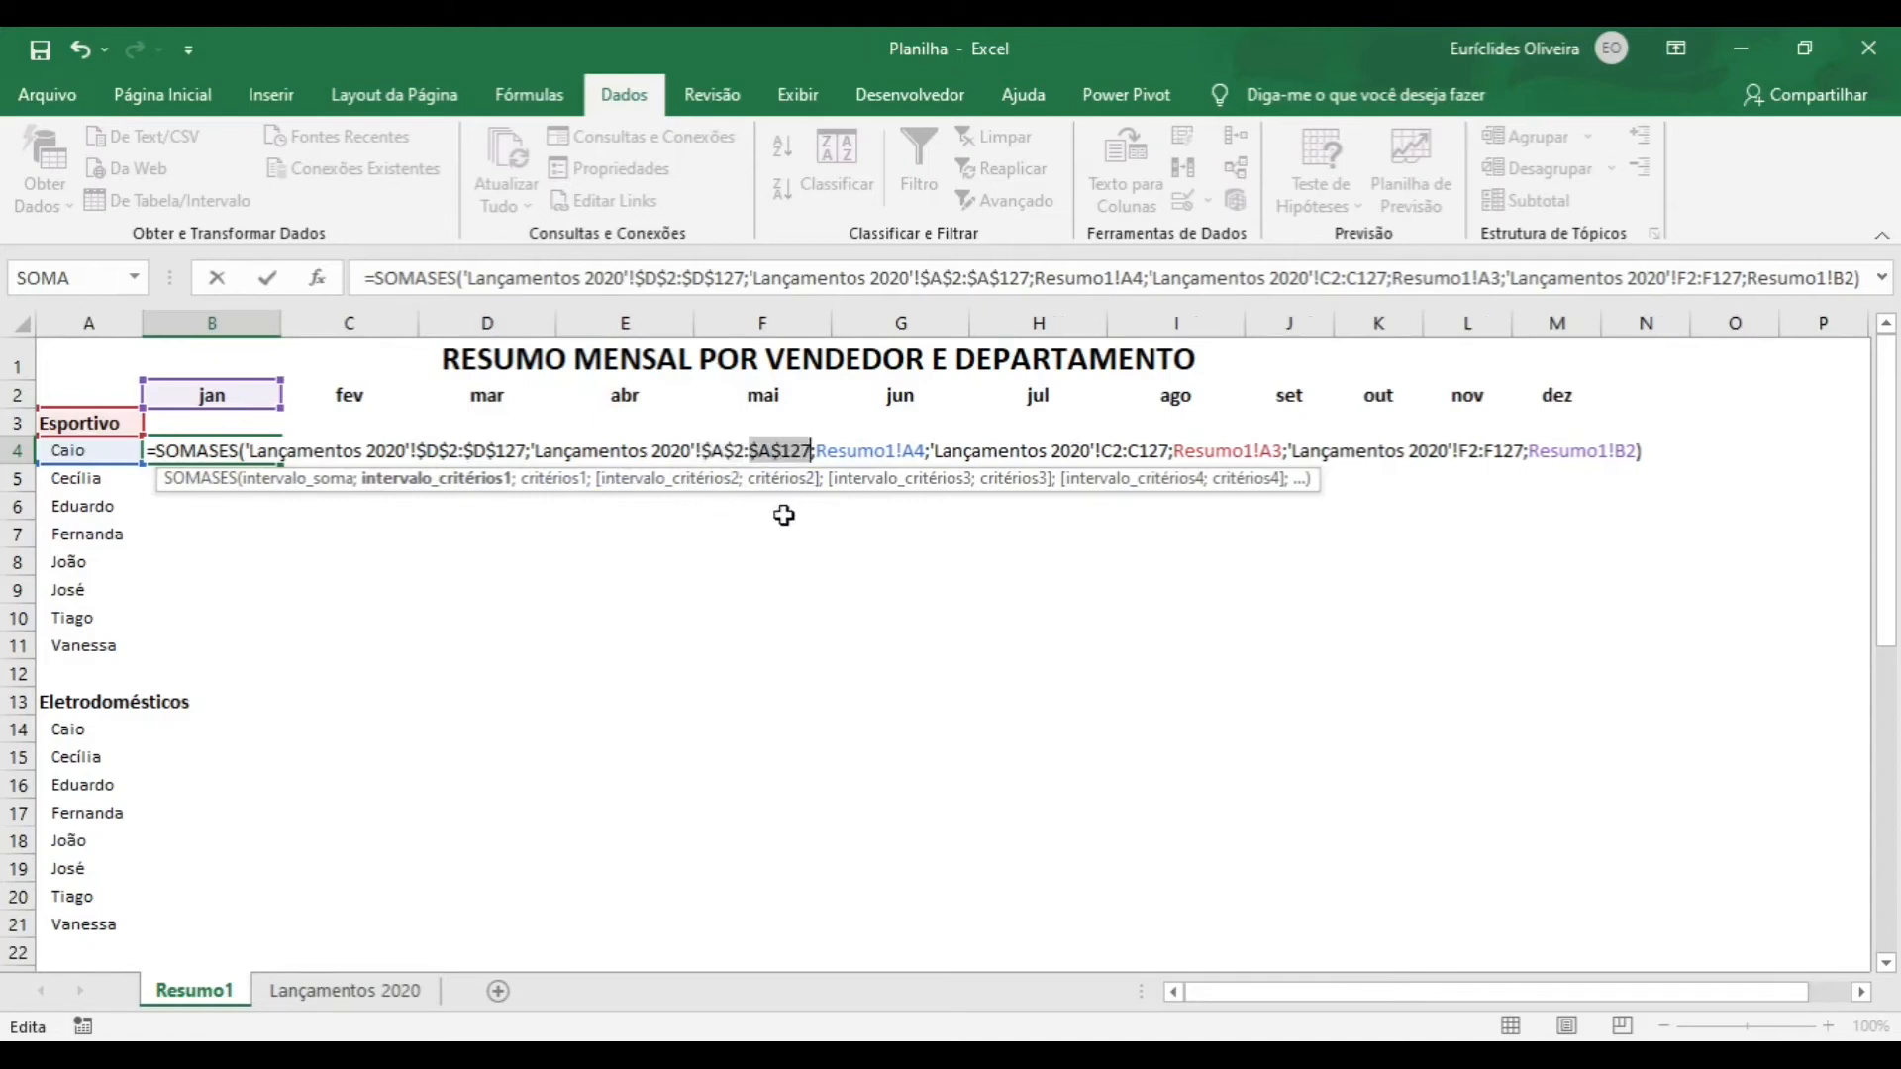
left_click(916, 452)
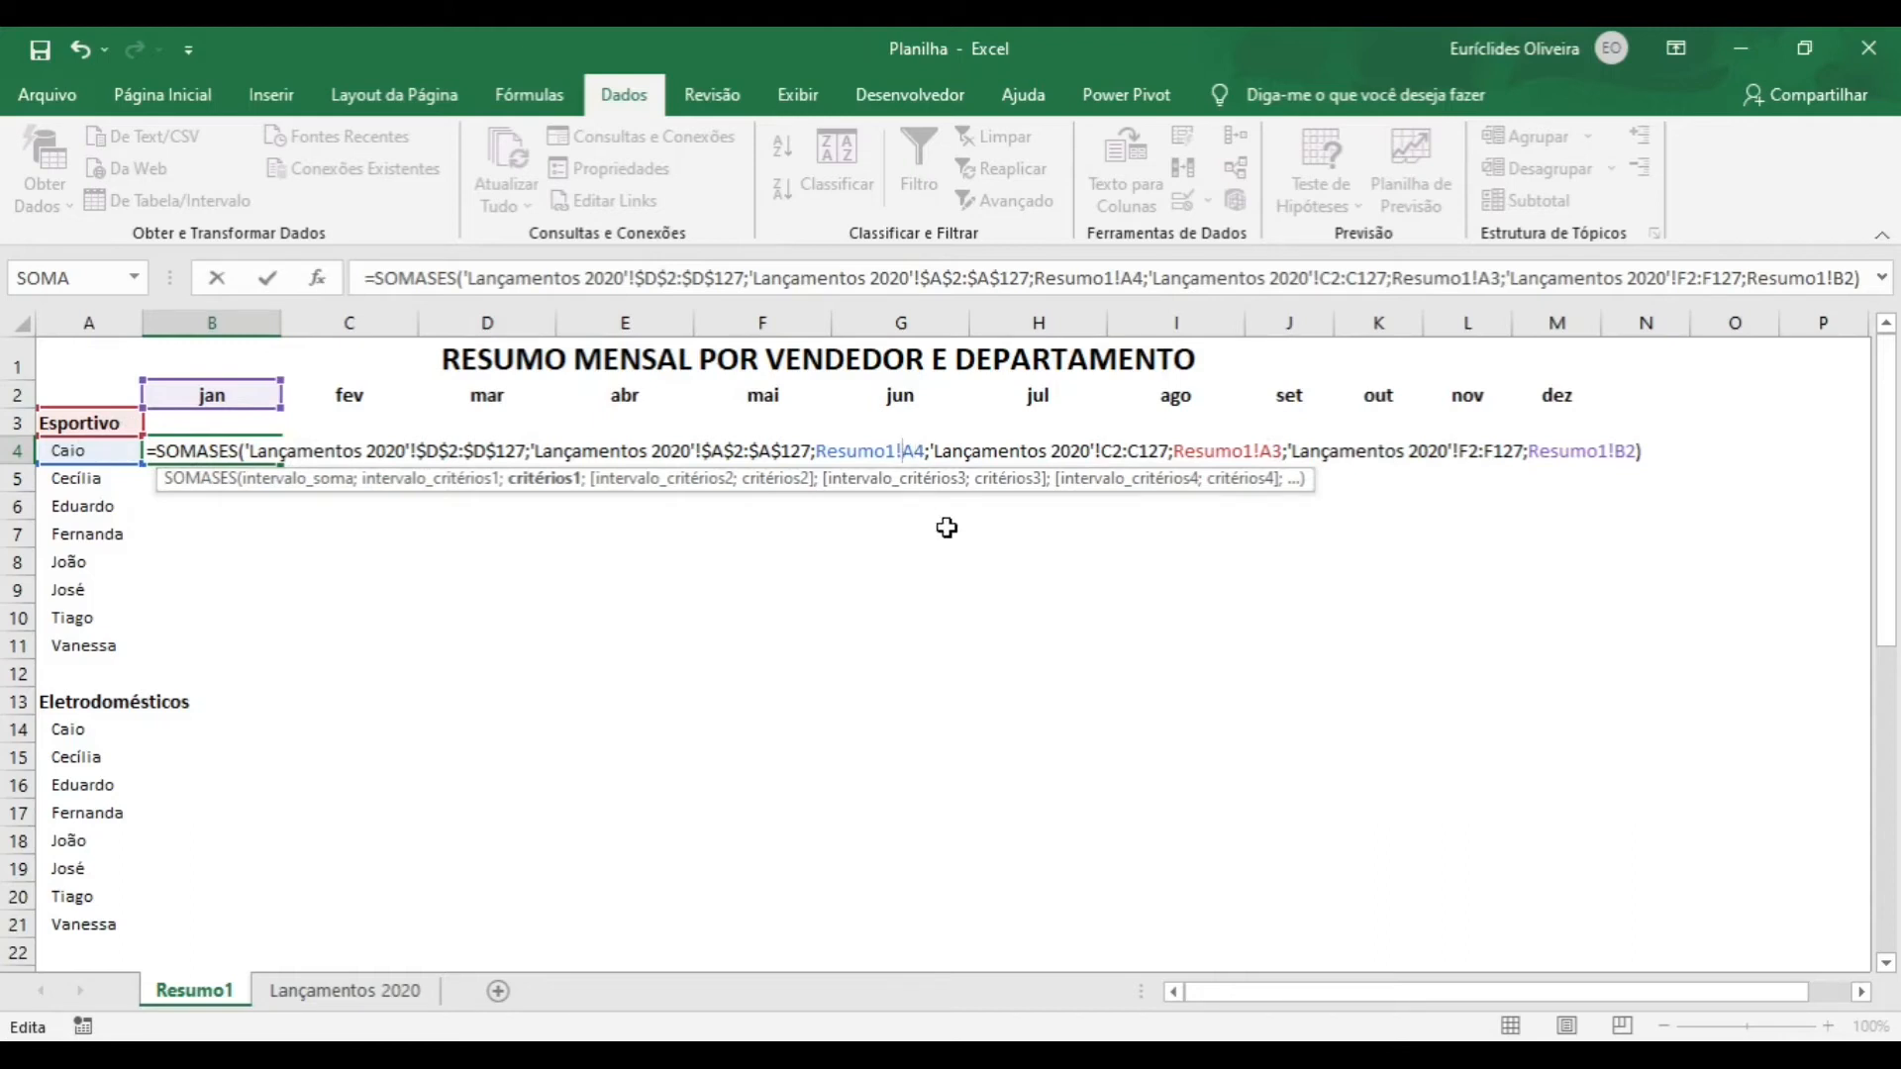
type("$")
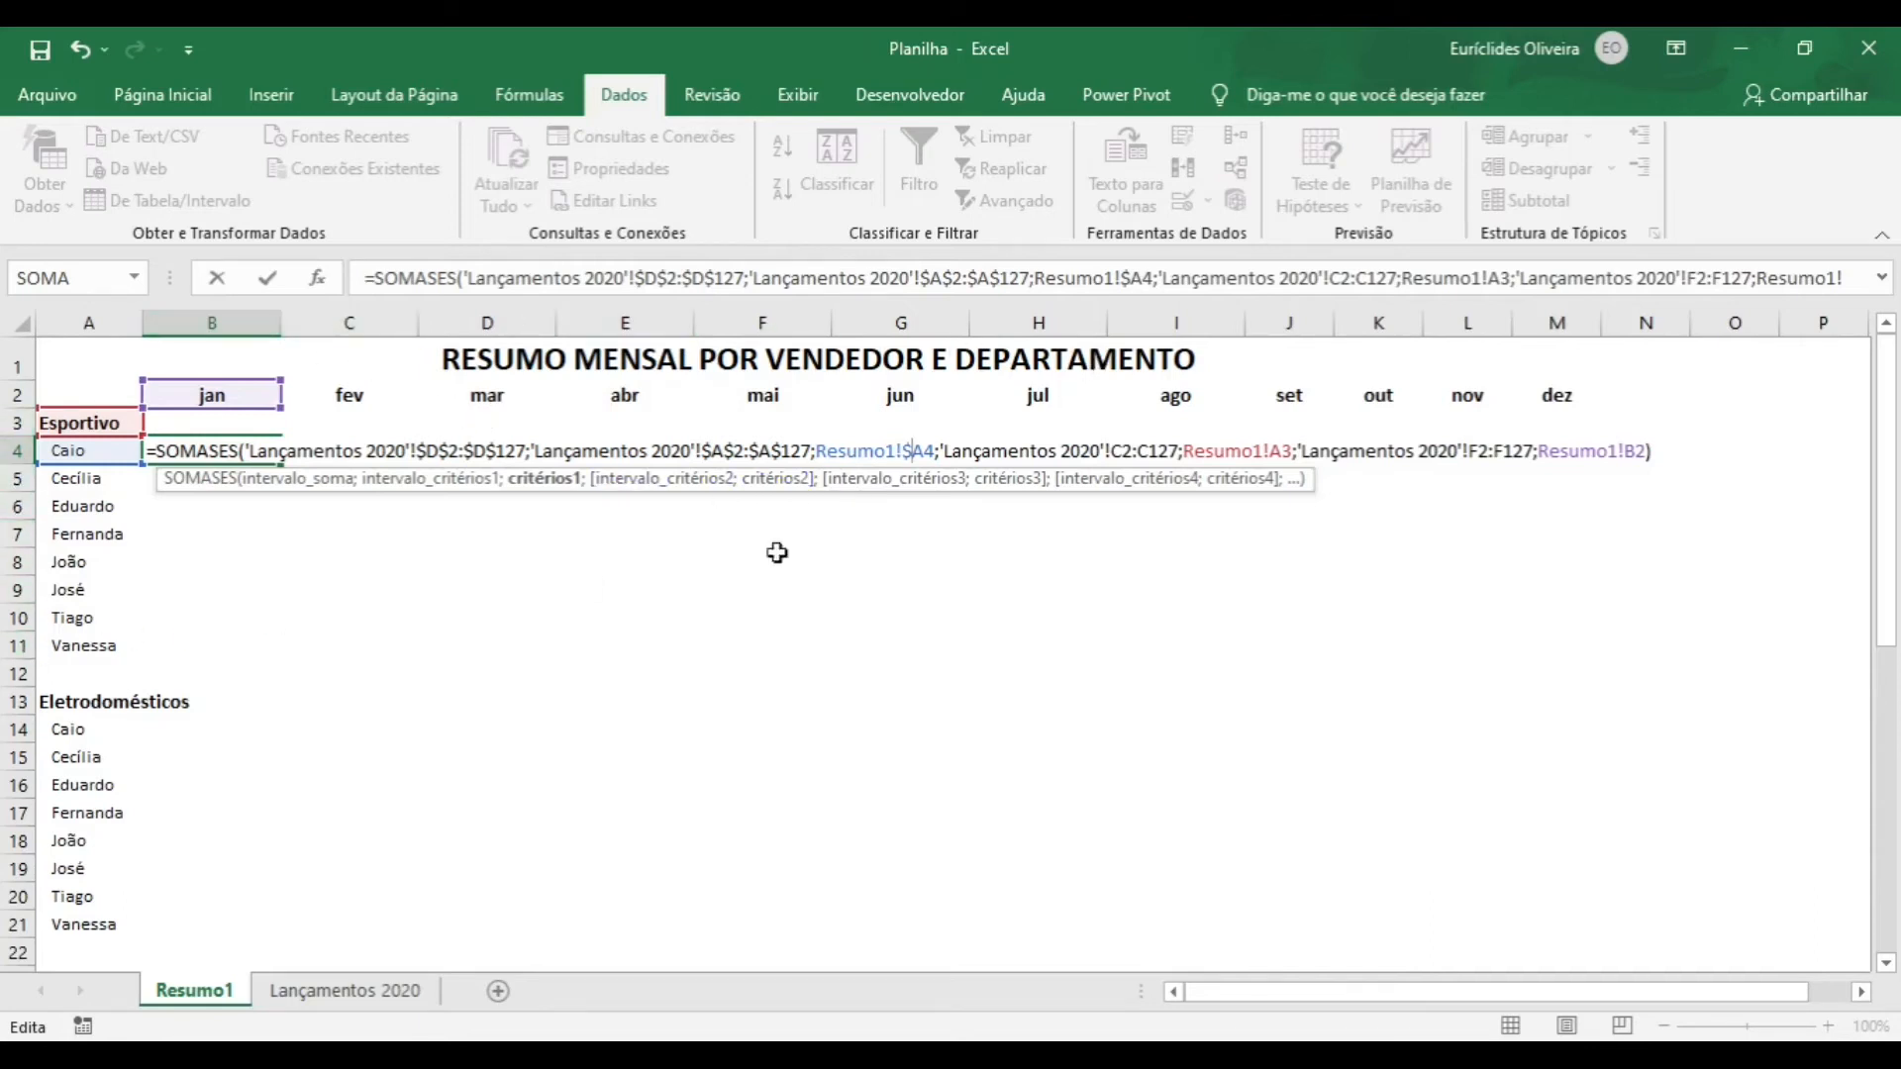
- Make the DEPTO criteria range absolute as $C$2:$C$127 and its department criterion absolute as $A$3
left_click(1125, 450)
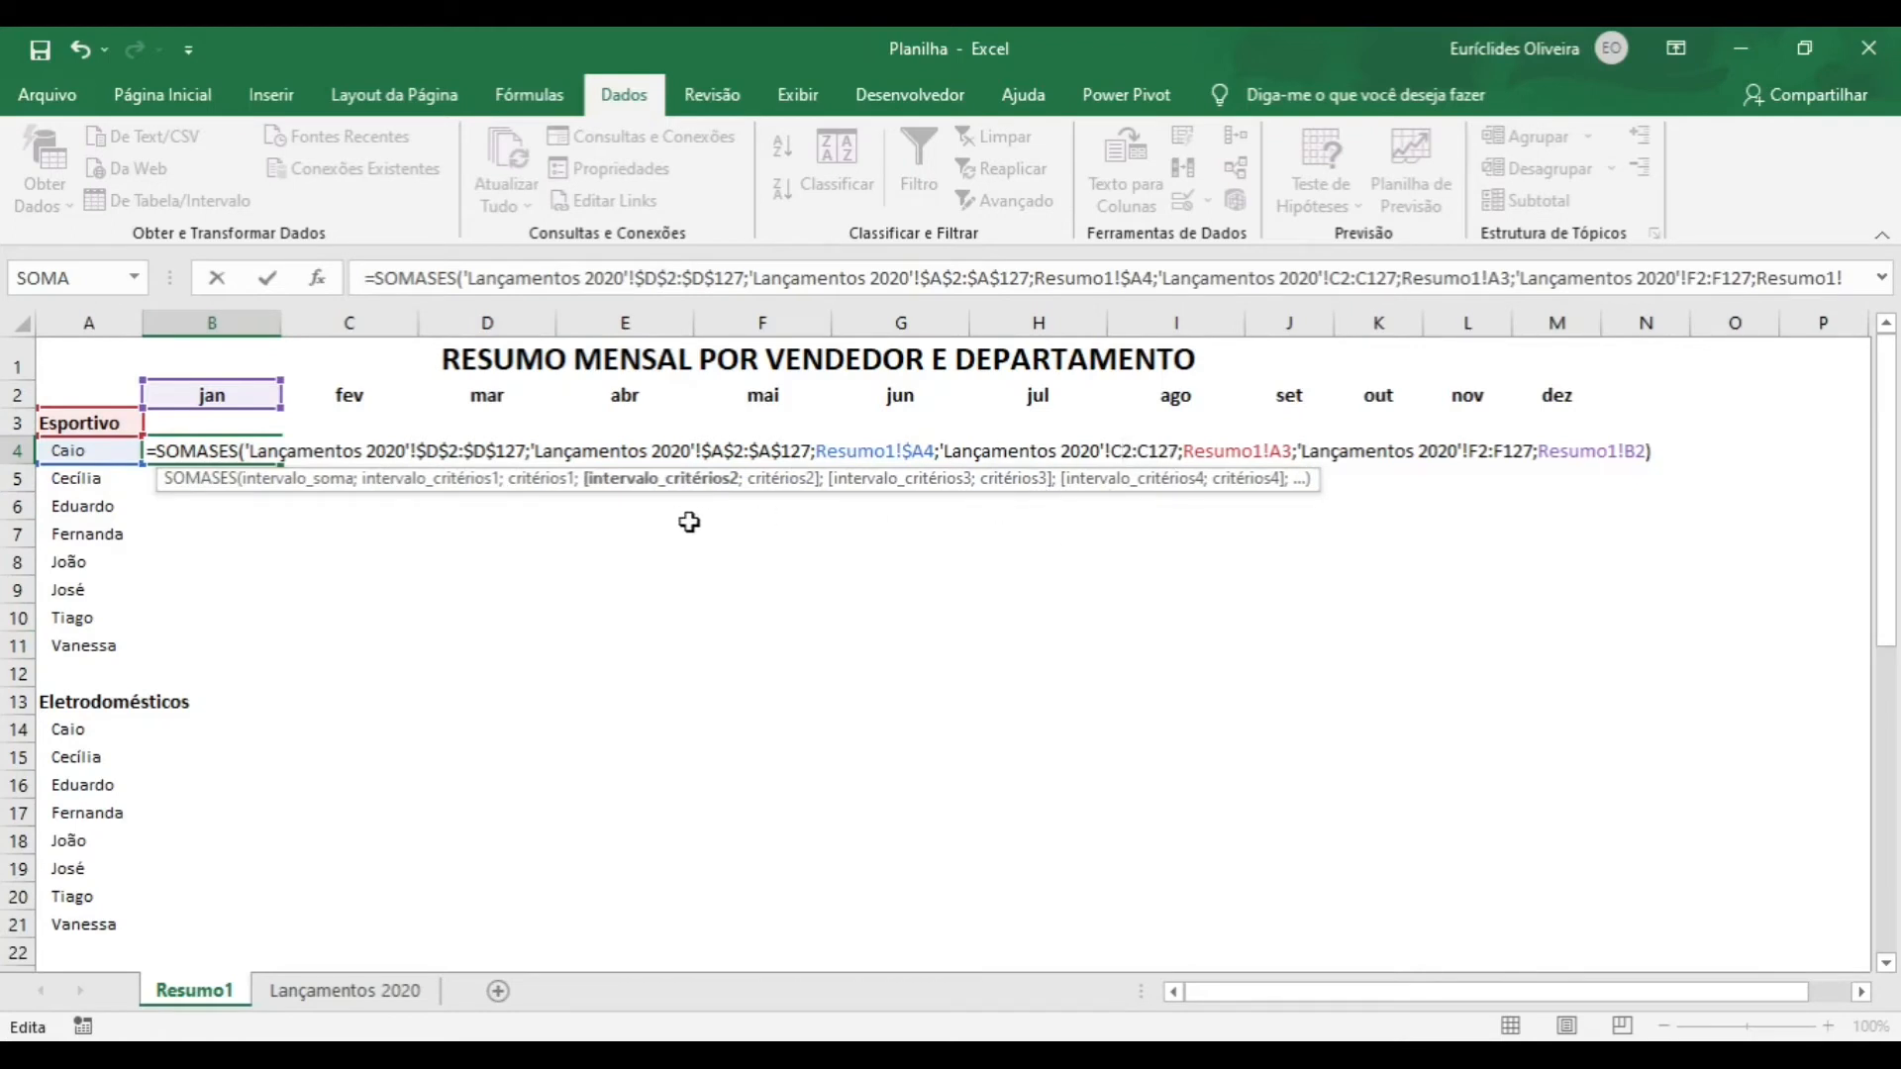
key("F4")
left_click(1175, 453)
key("F4")
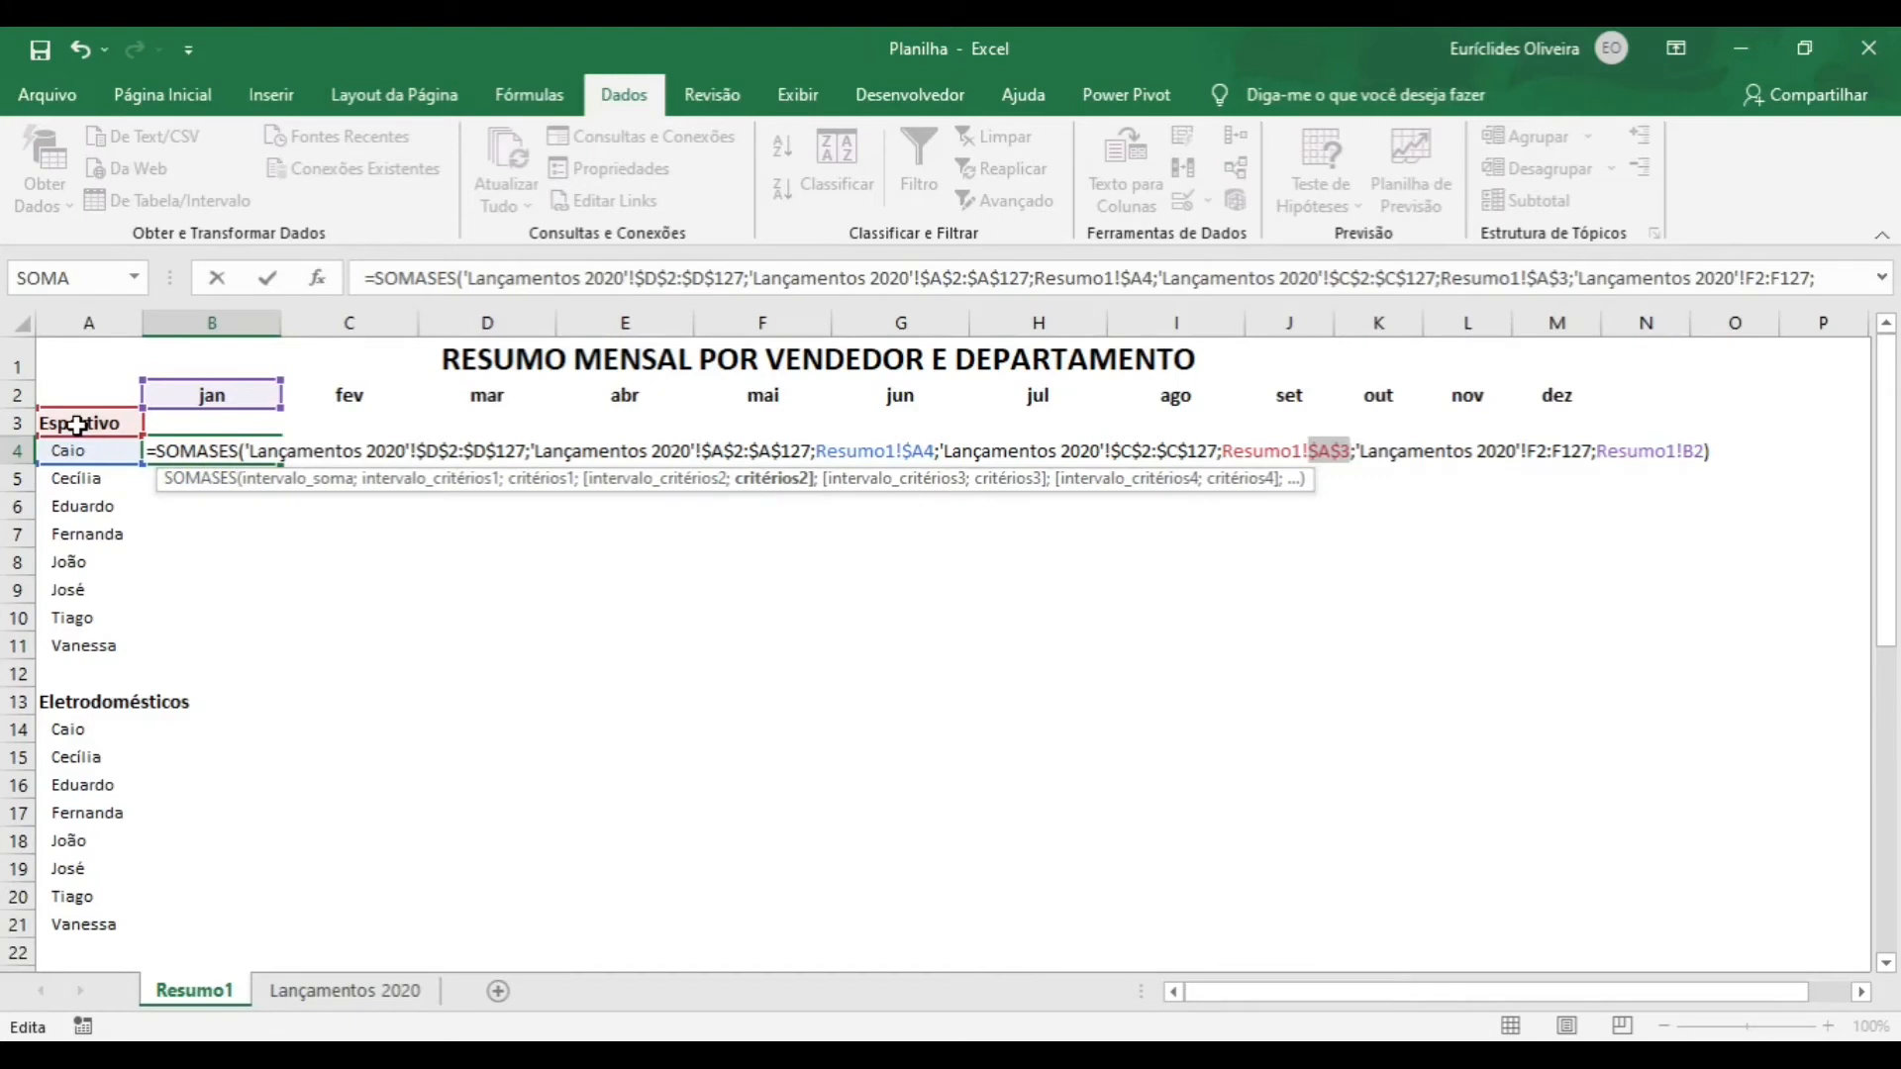
- Make the MÊS criteria range in the B4 formula absolute as $F$2:$F$127
left_click(1537, 452)
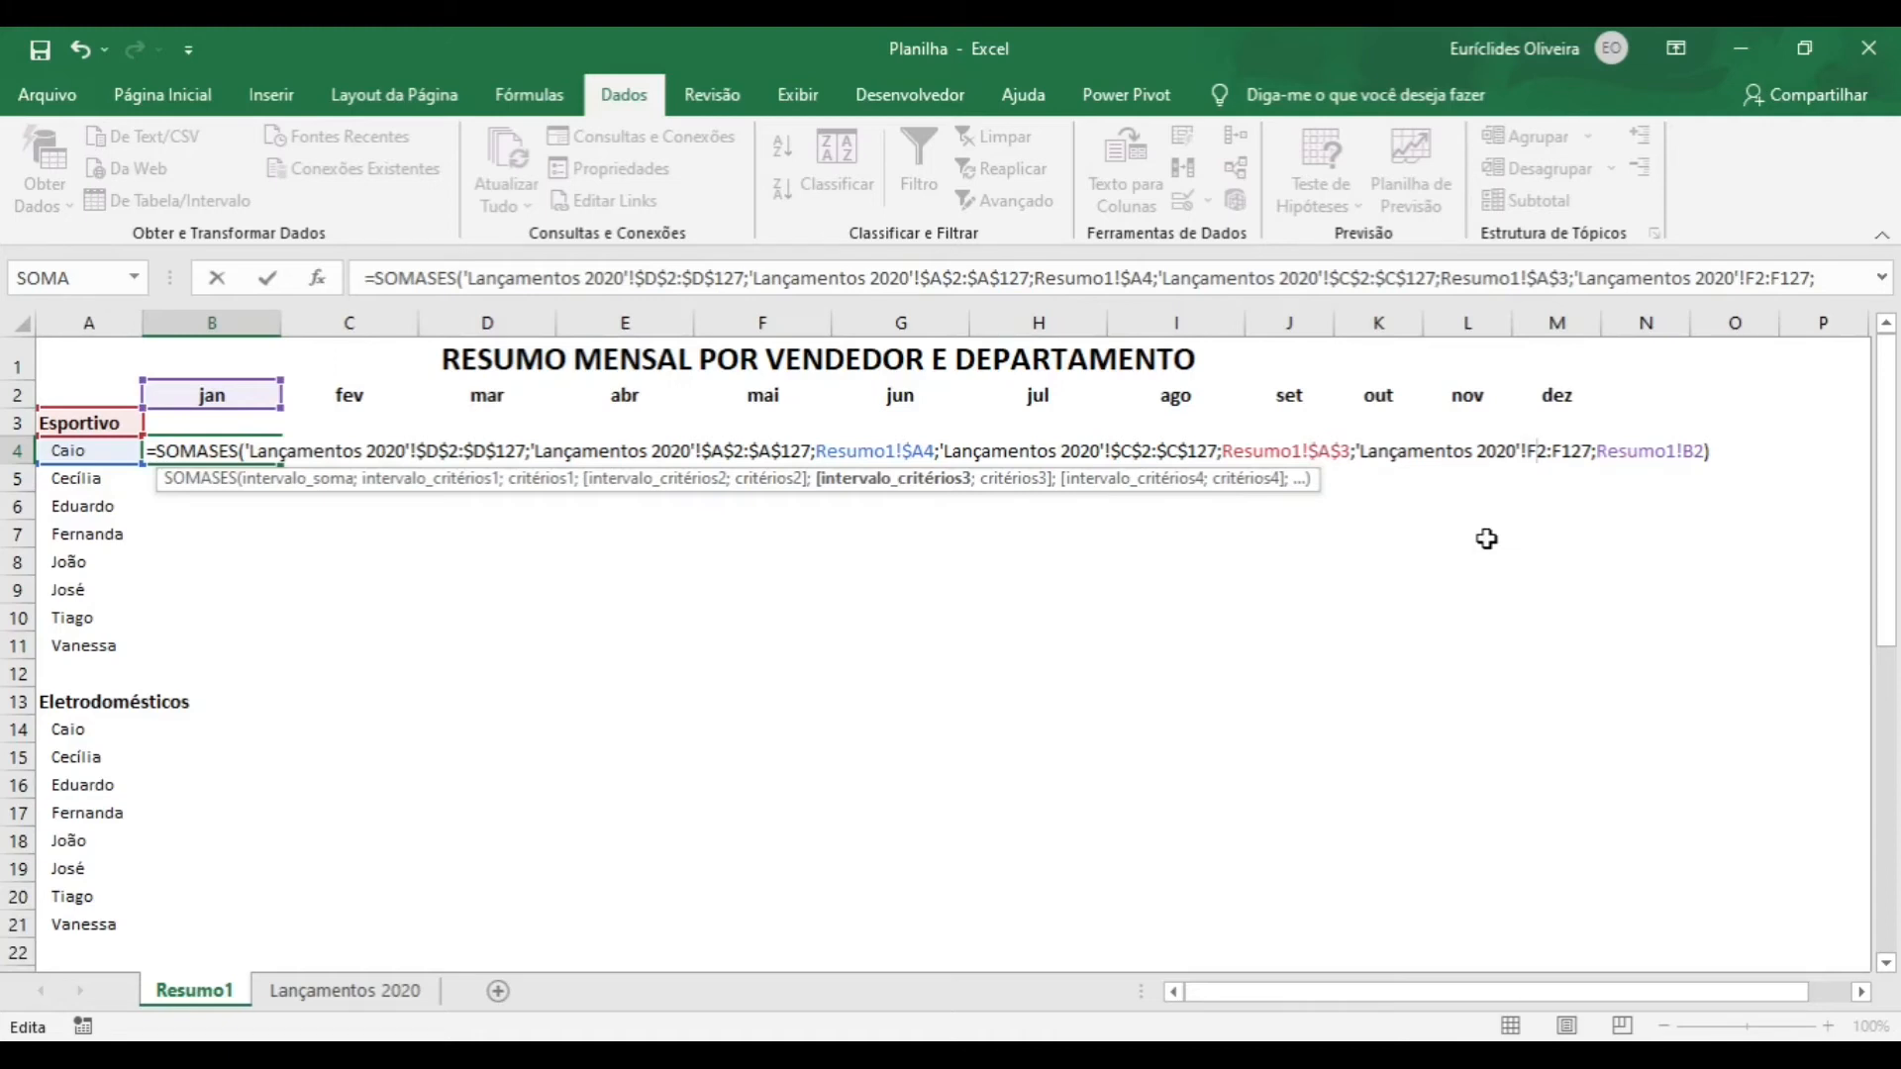
key("F4")
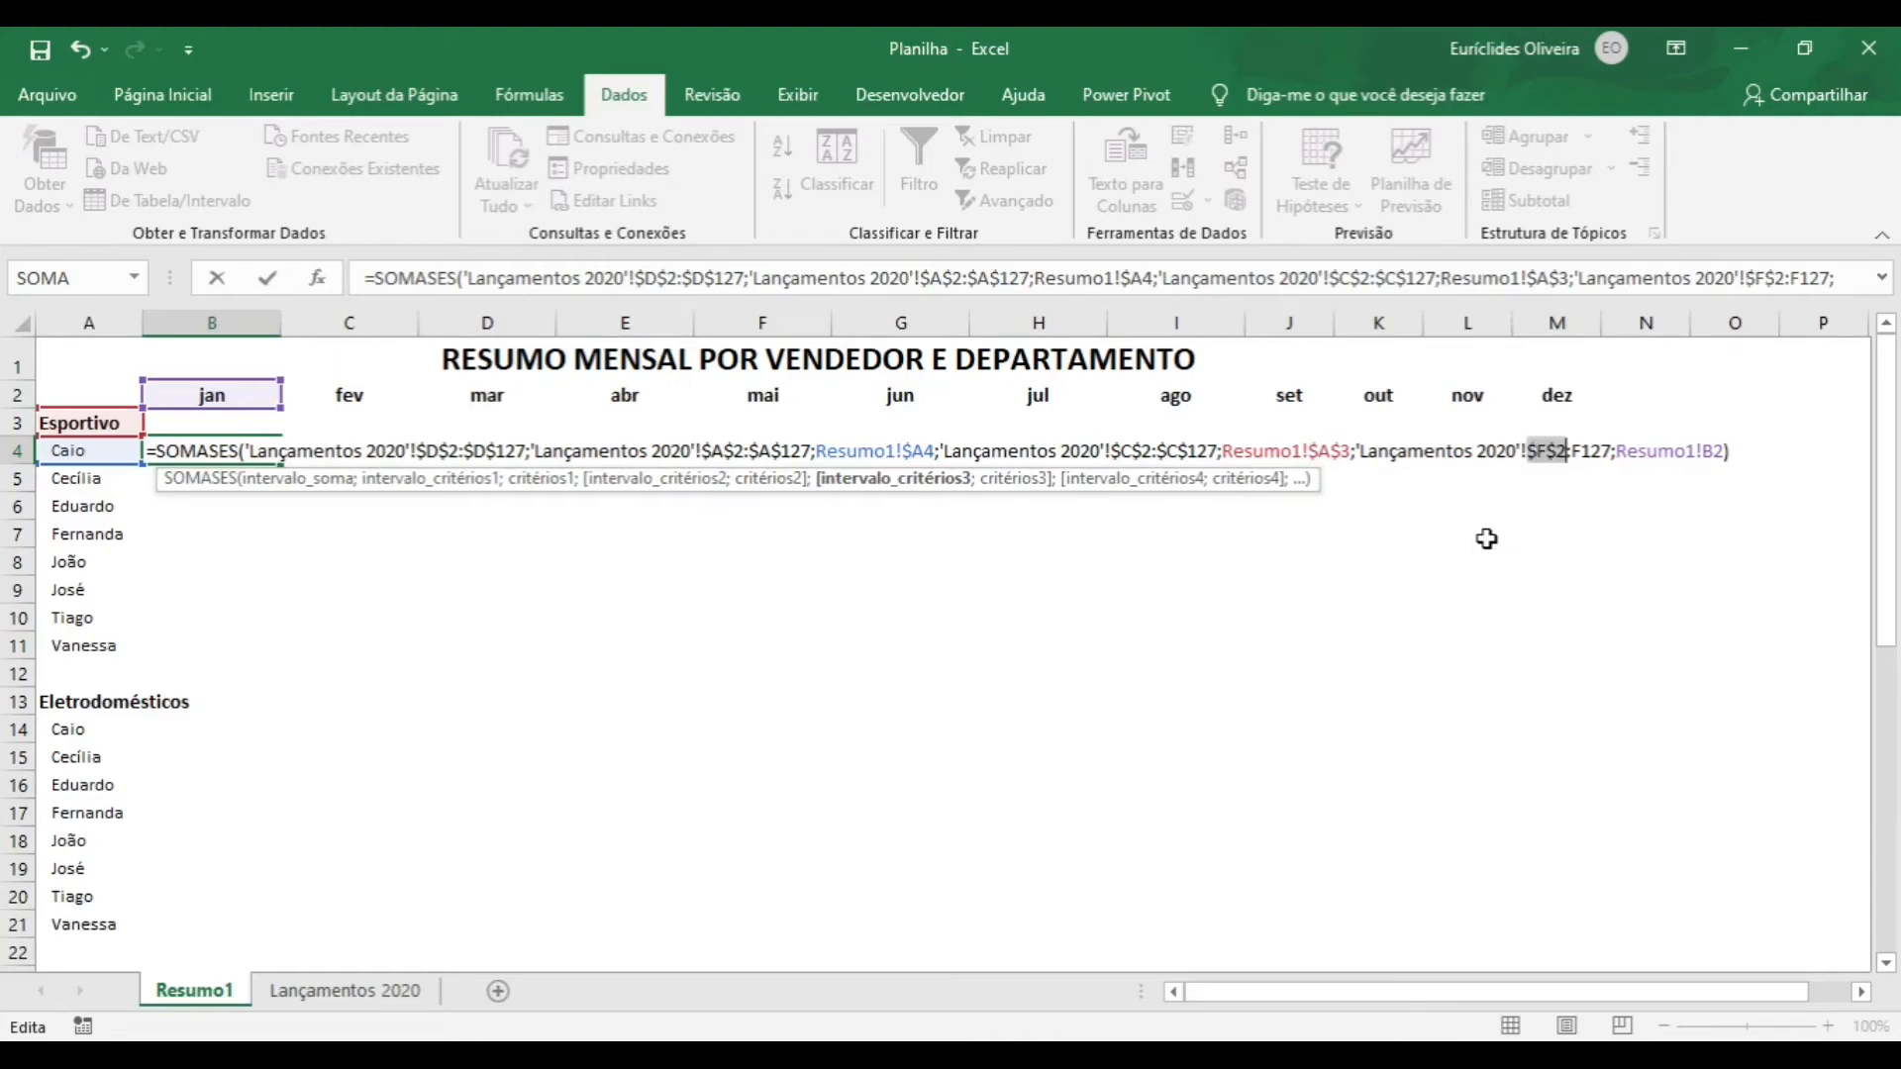
left_click(1596, 452)
key("F4")
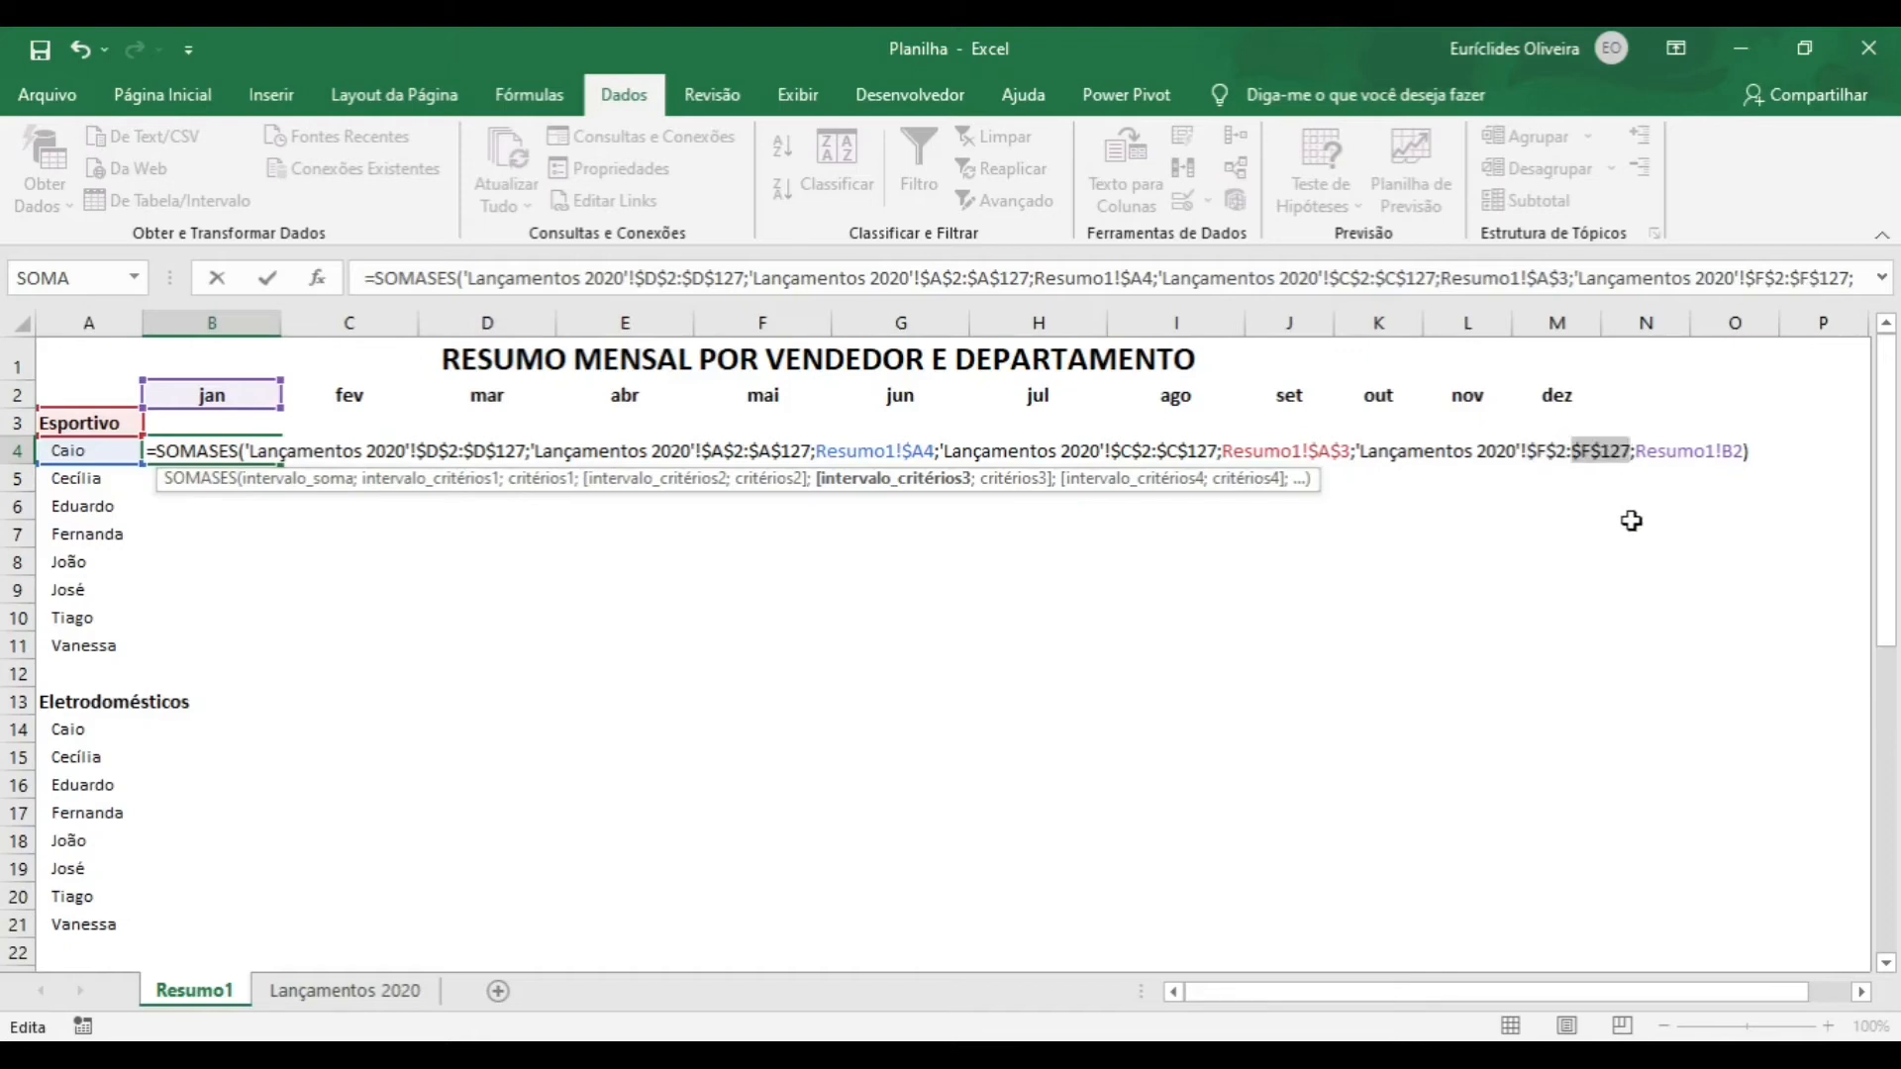
- Lock only the row of the month criterion as B$2 in the B4 formula and fill it across the Esportivo block B4:M11
left_click(1735, 451)
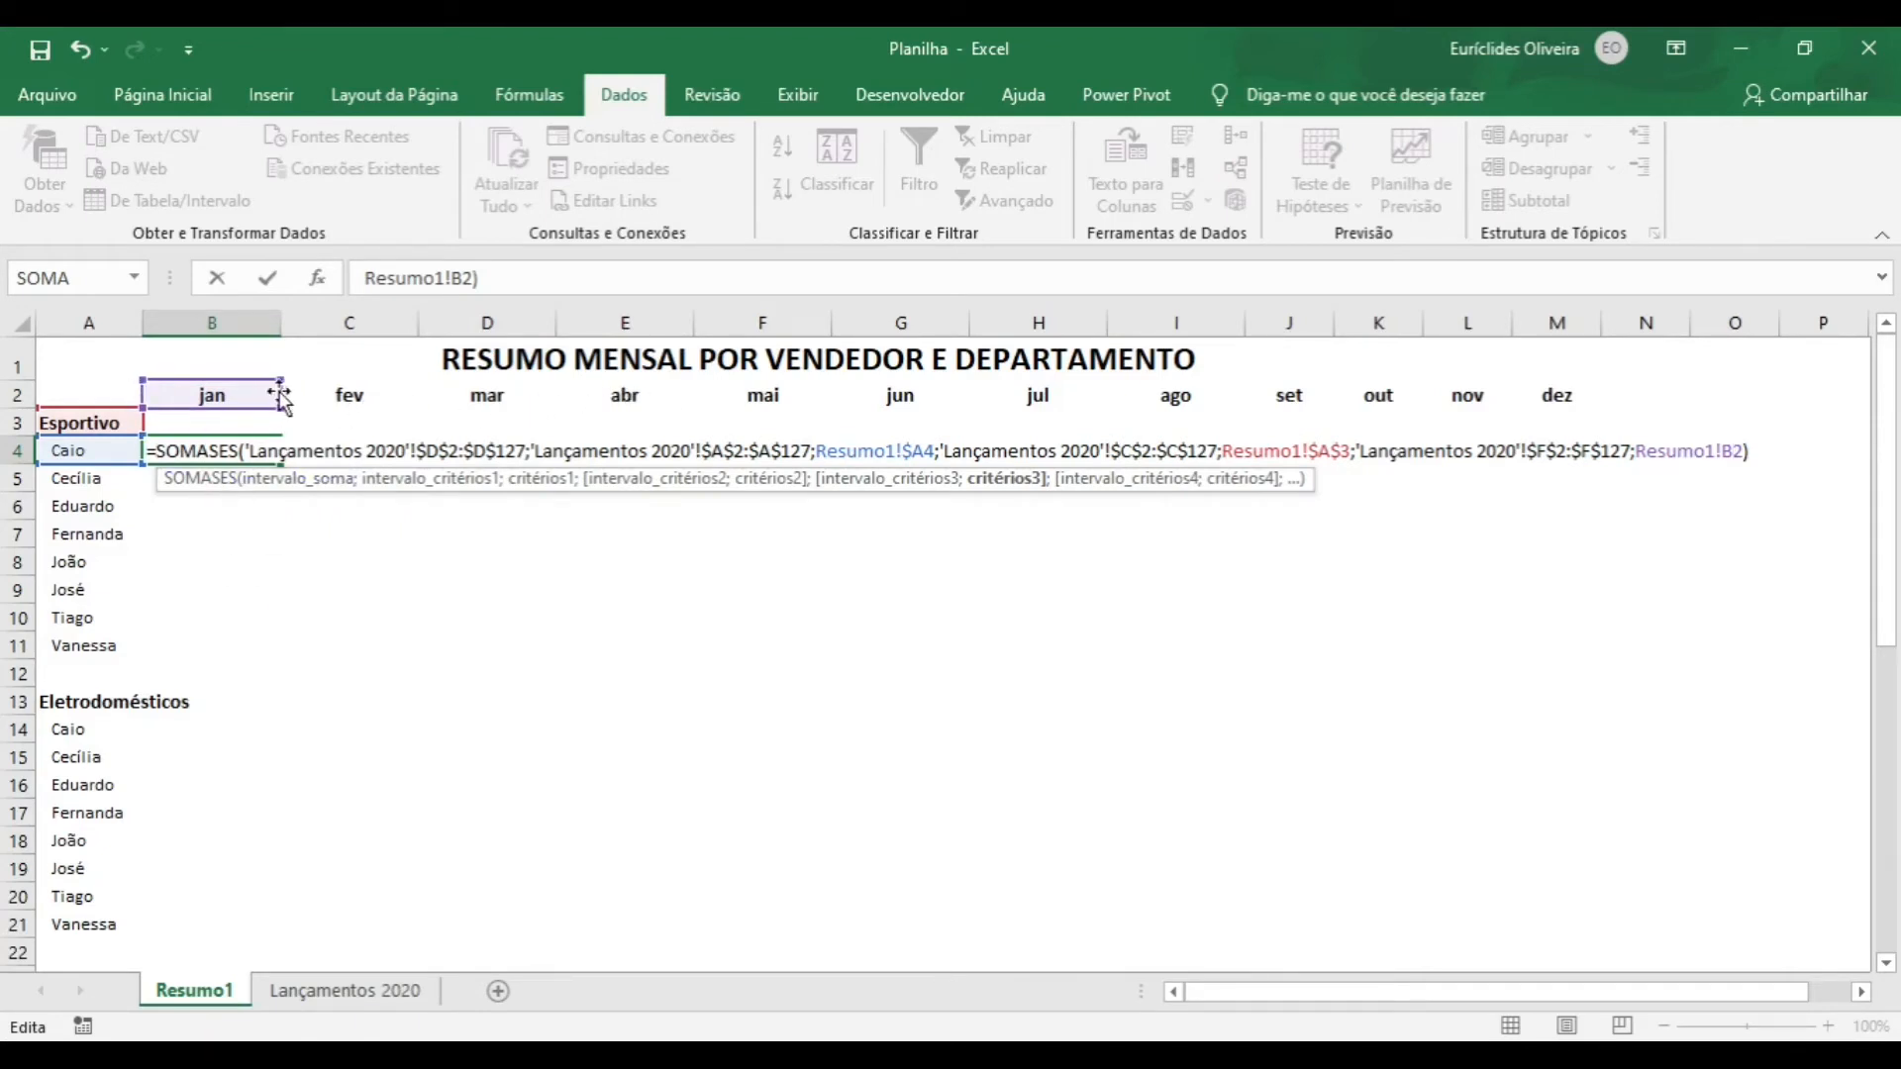
type("$")
key("Return")
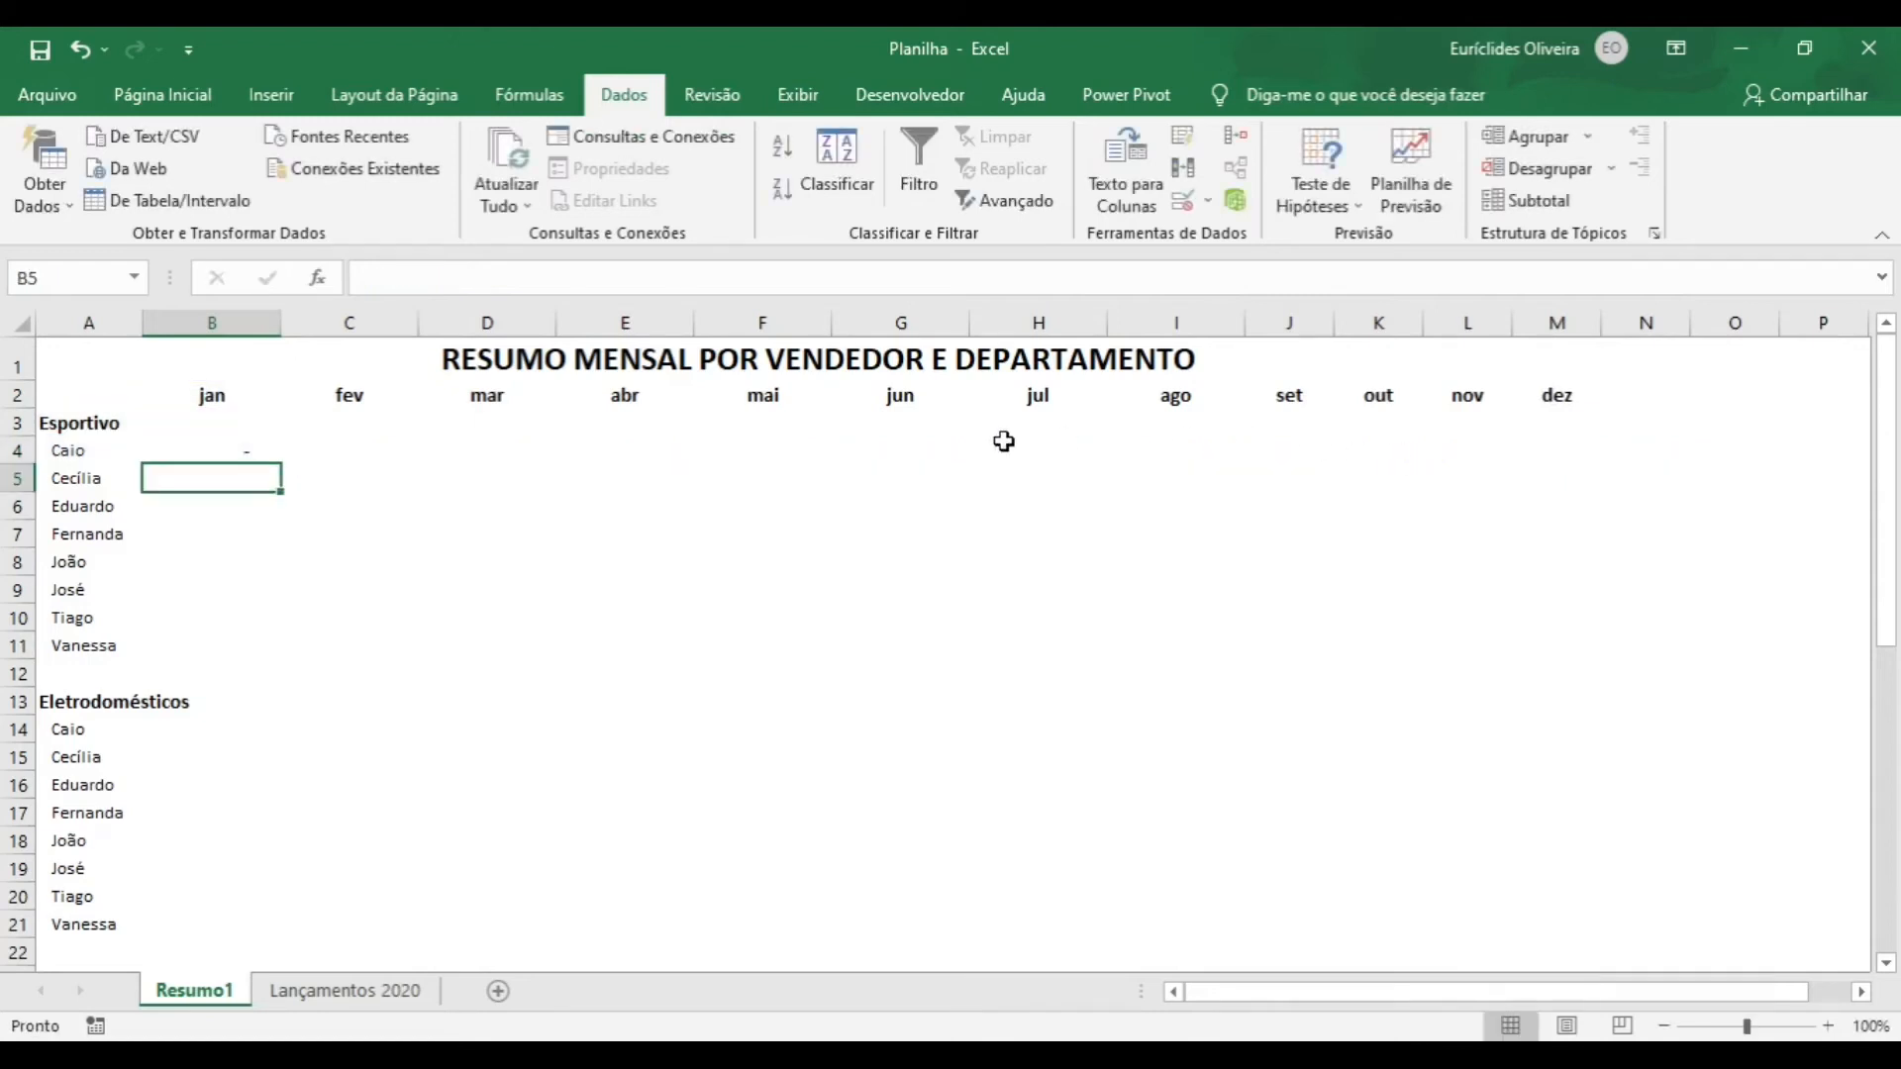
left_click(198, 452)
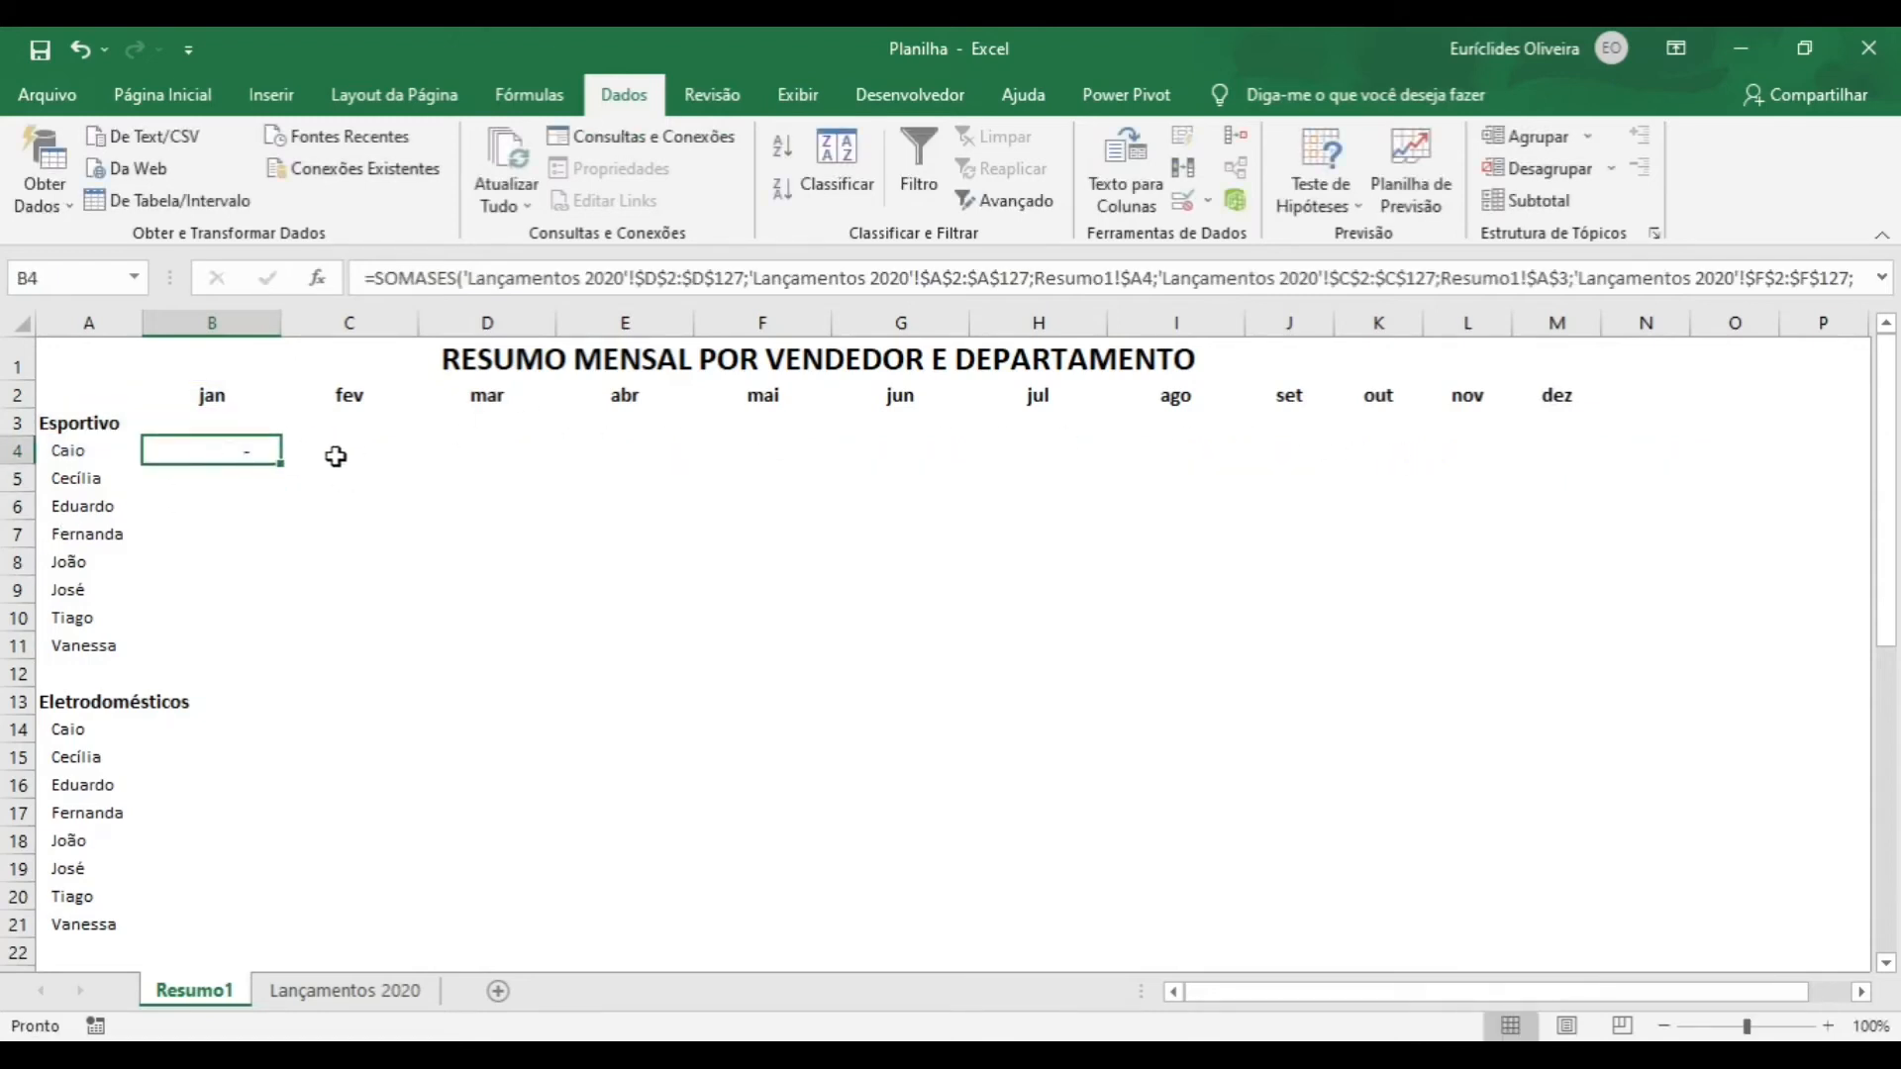
left_click_drag(282, 463, 1608, 705)
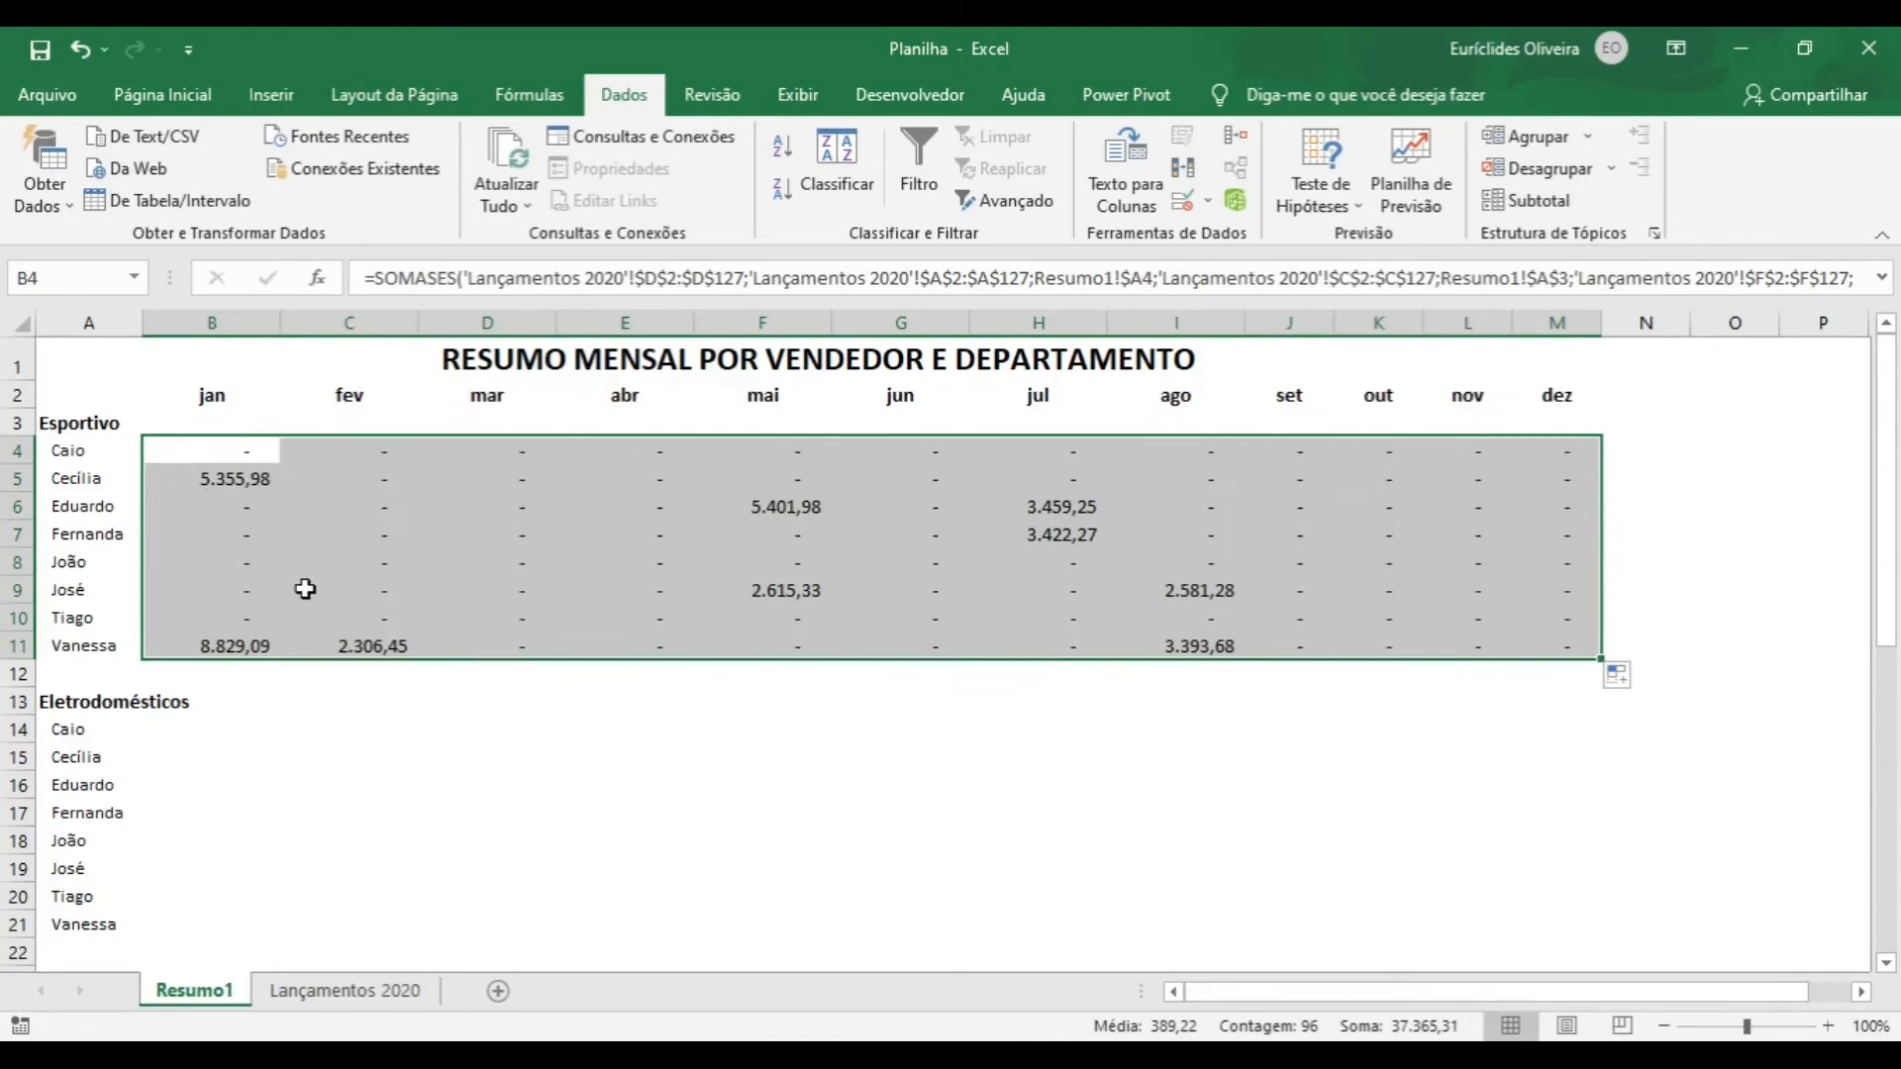
- Start a SOMASES formula in B14 with the Lançamentos 2020 FATURADO range $D$2:$D$127 as its absolute sum range
left_click(211, 721)
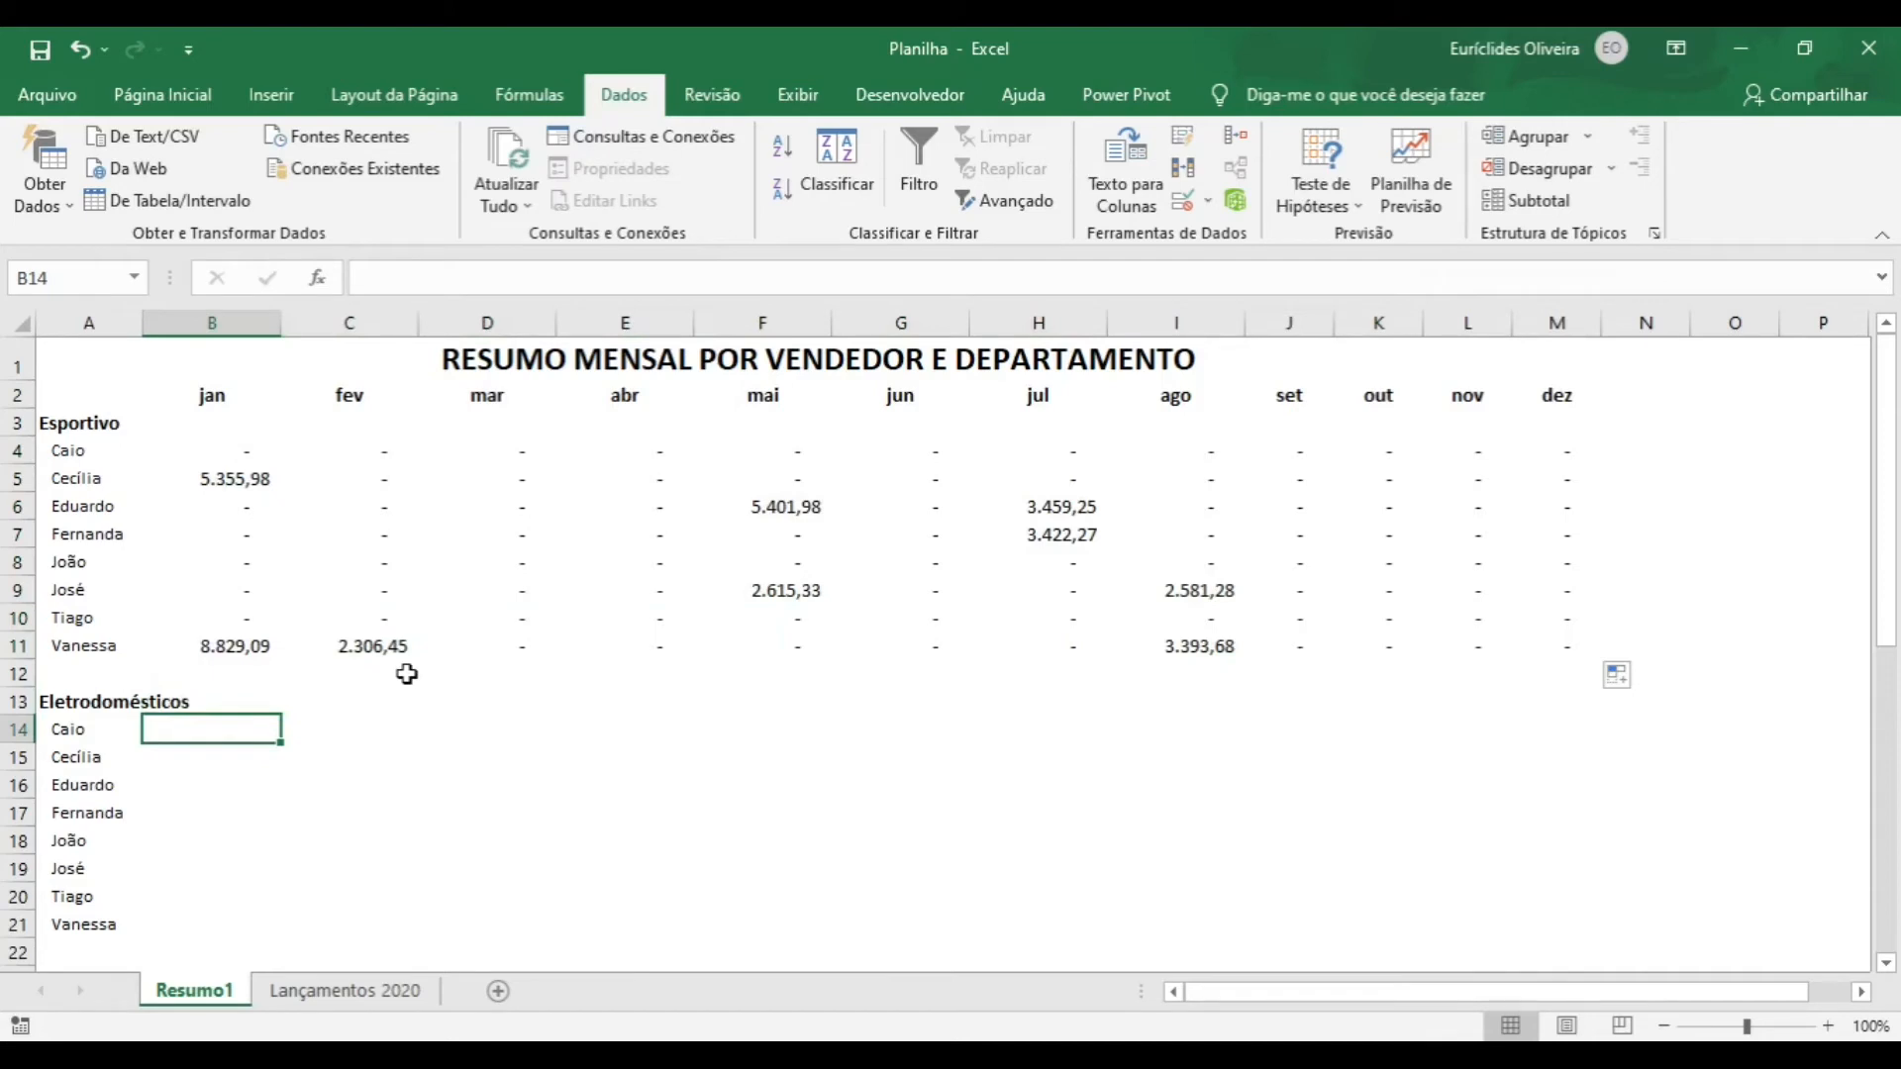
type("=somase")
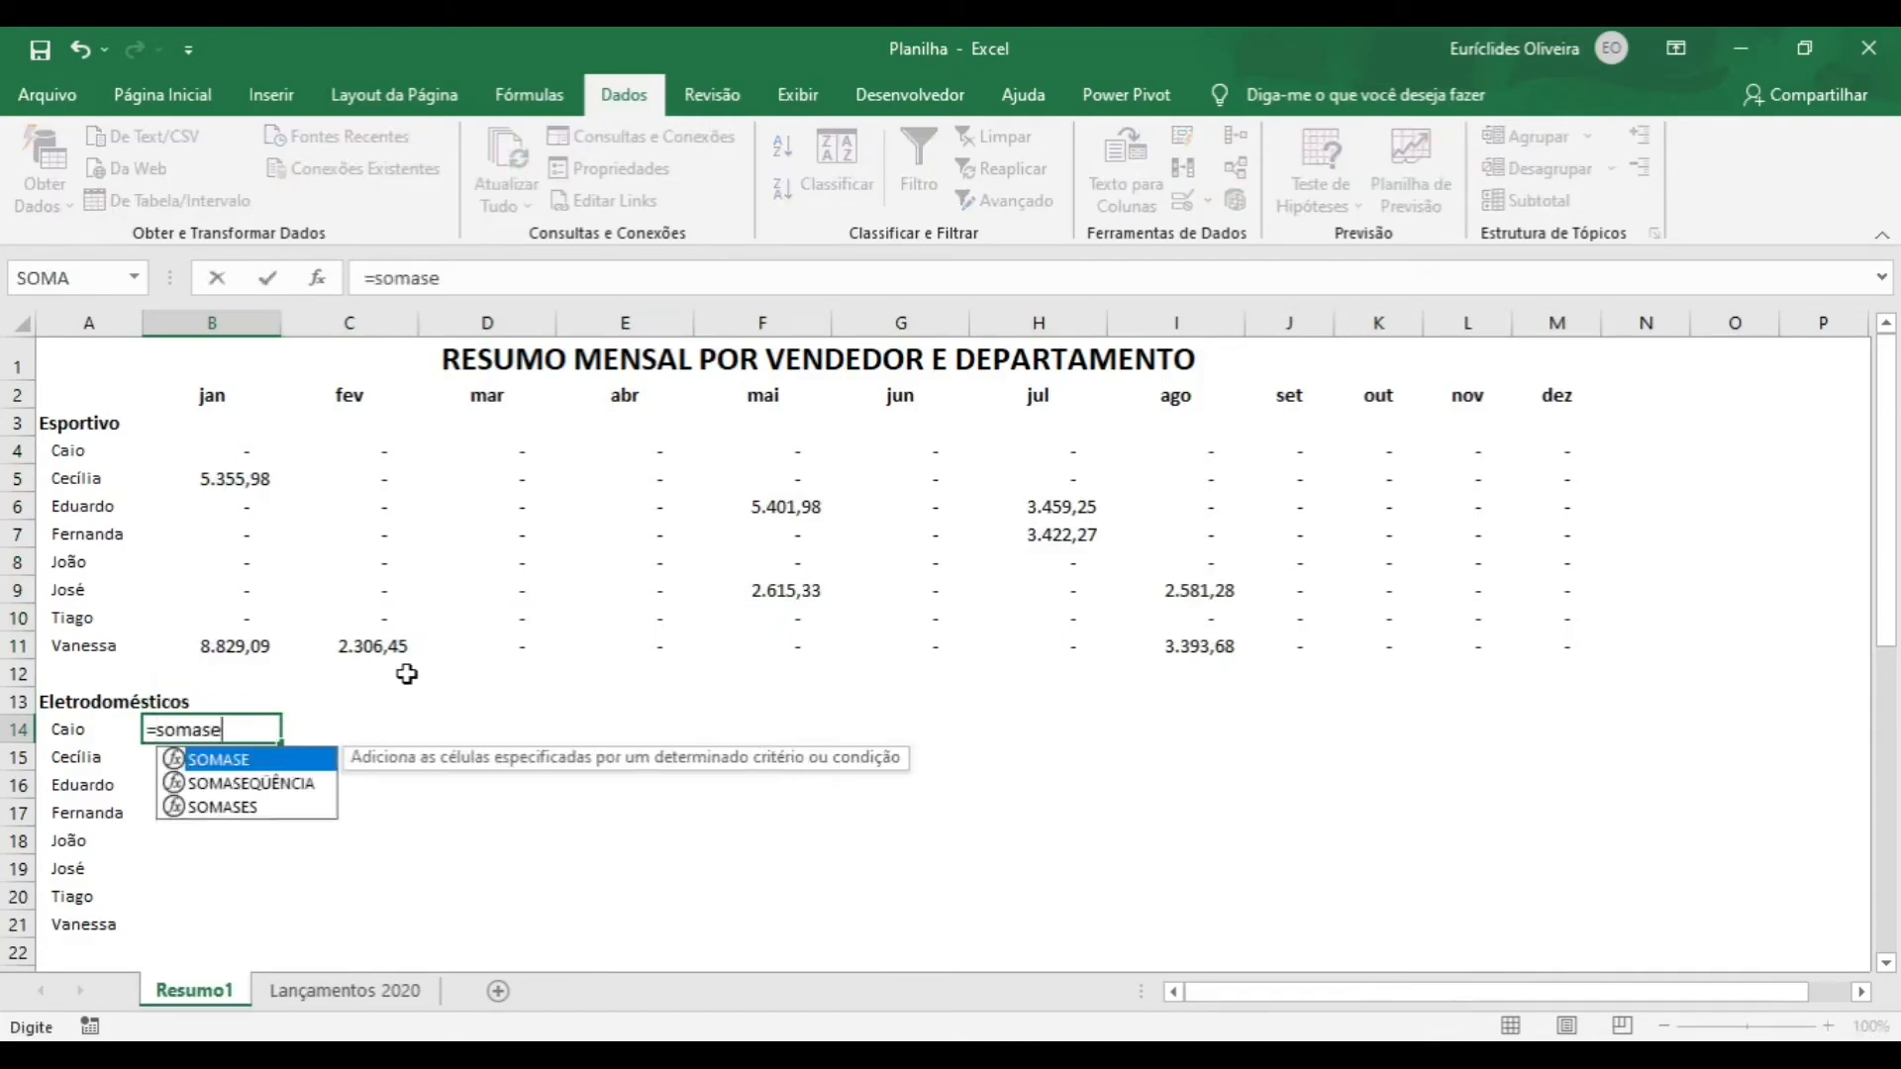
type("s(")
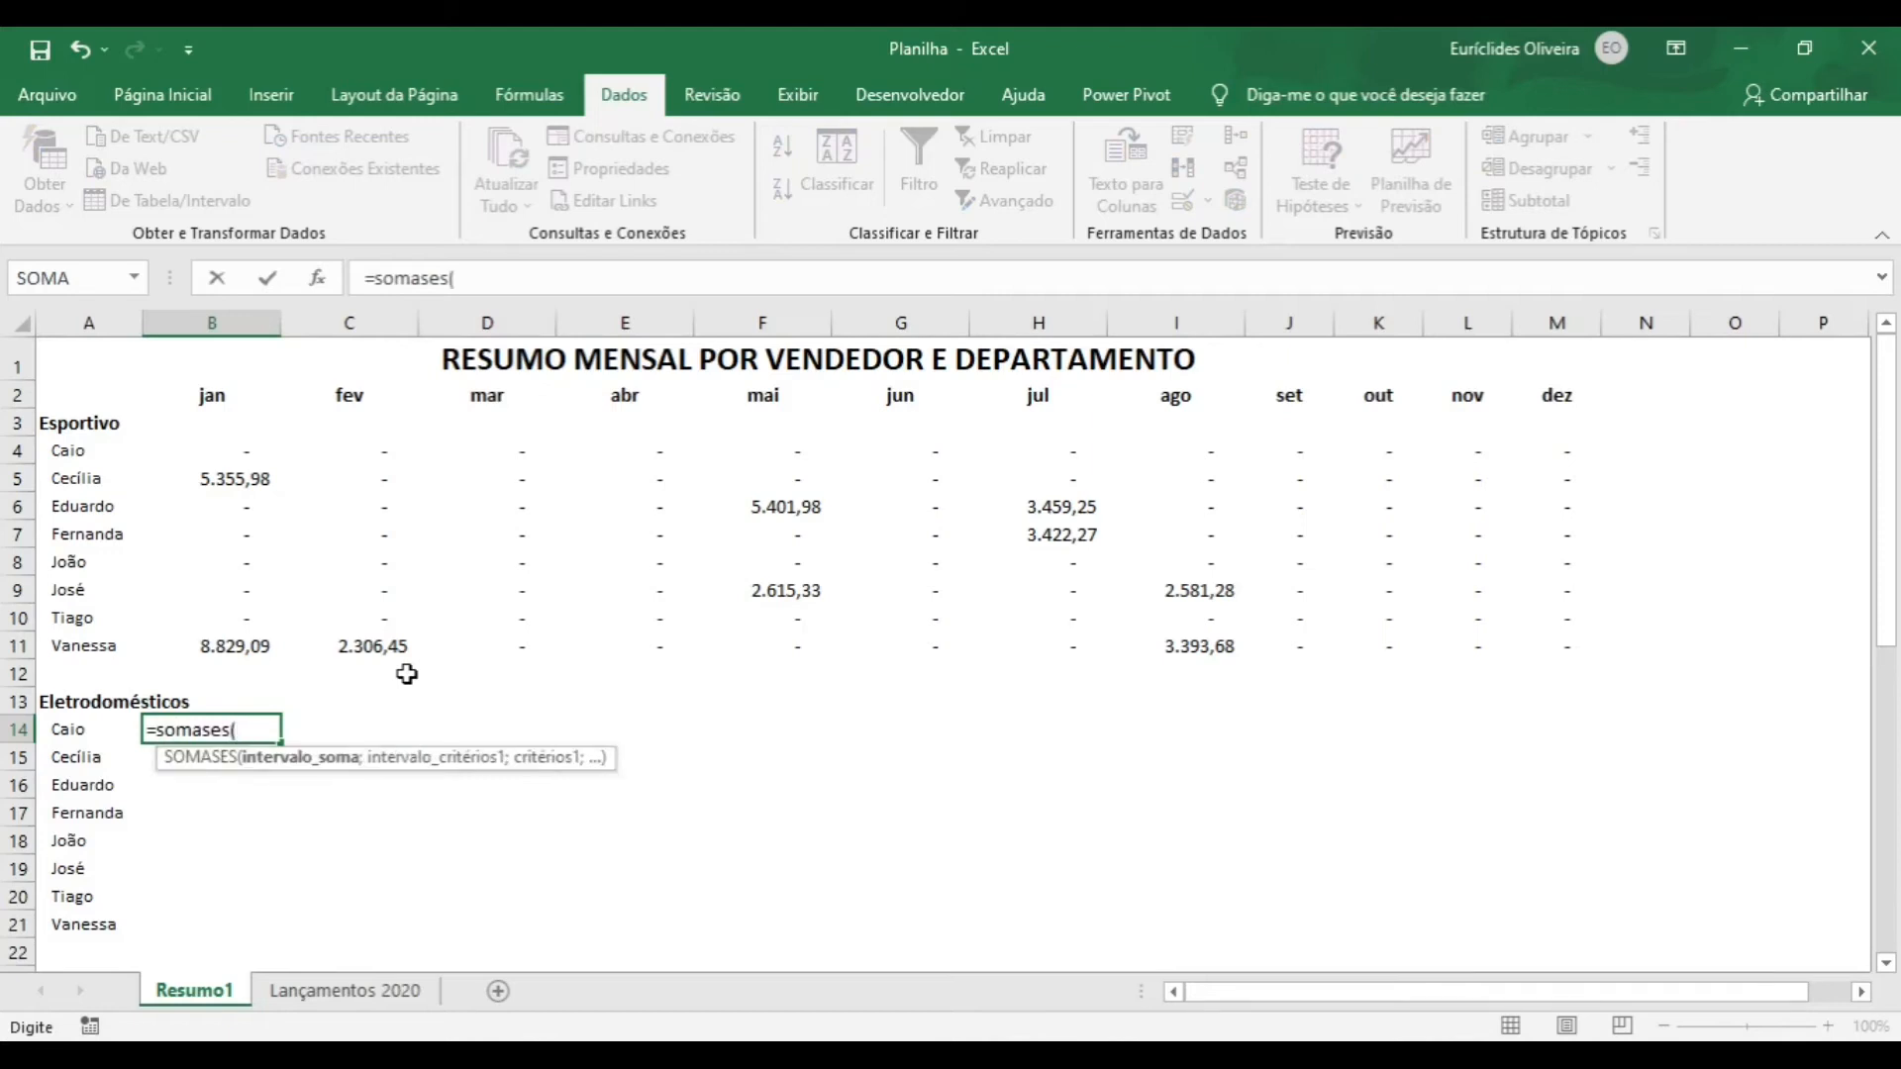
left_click(337, 990)
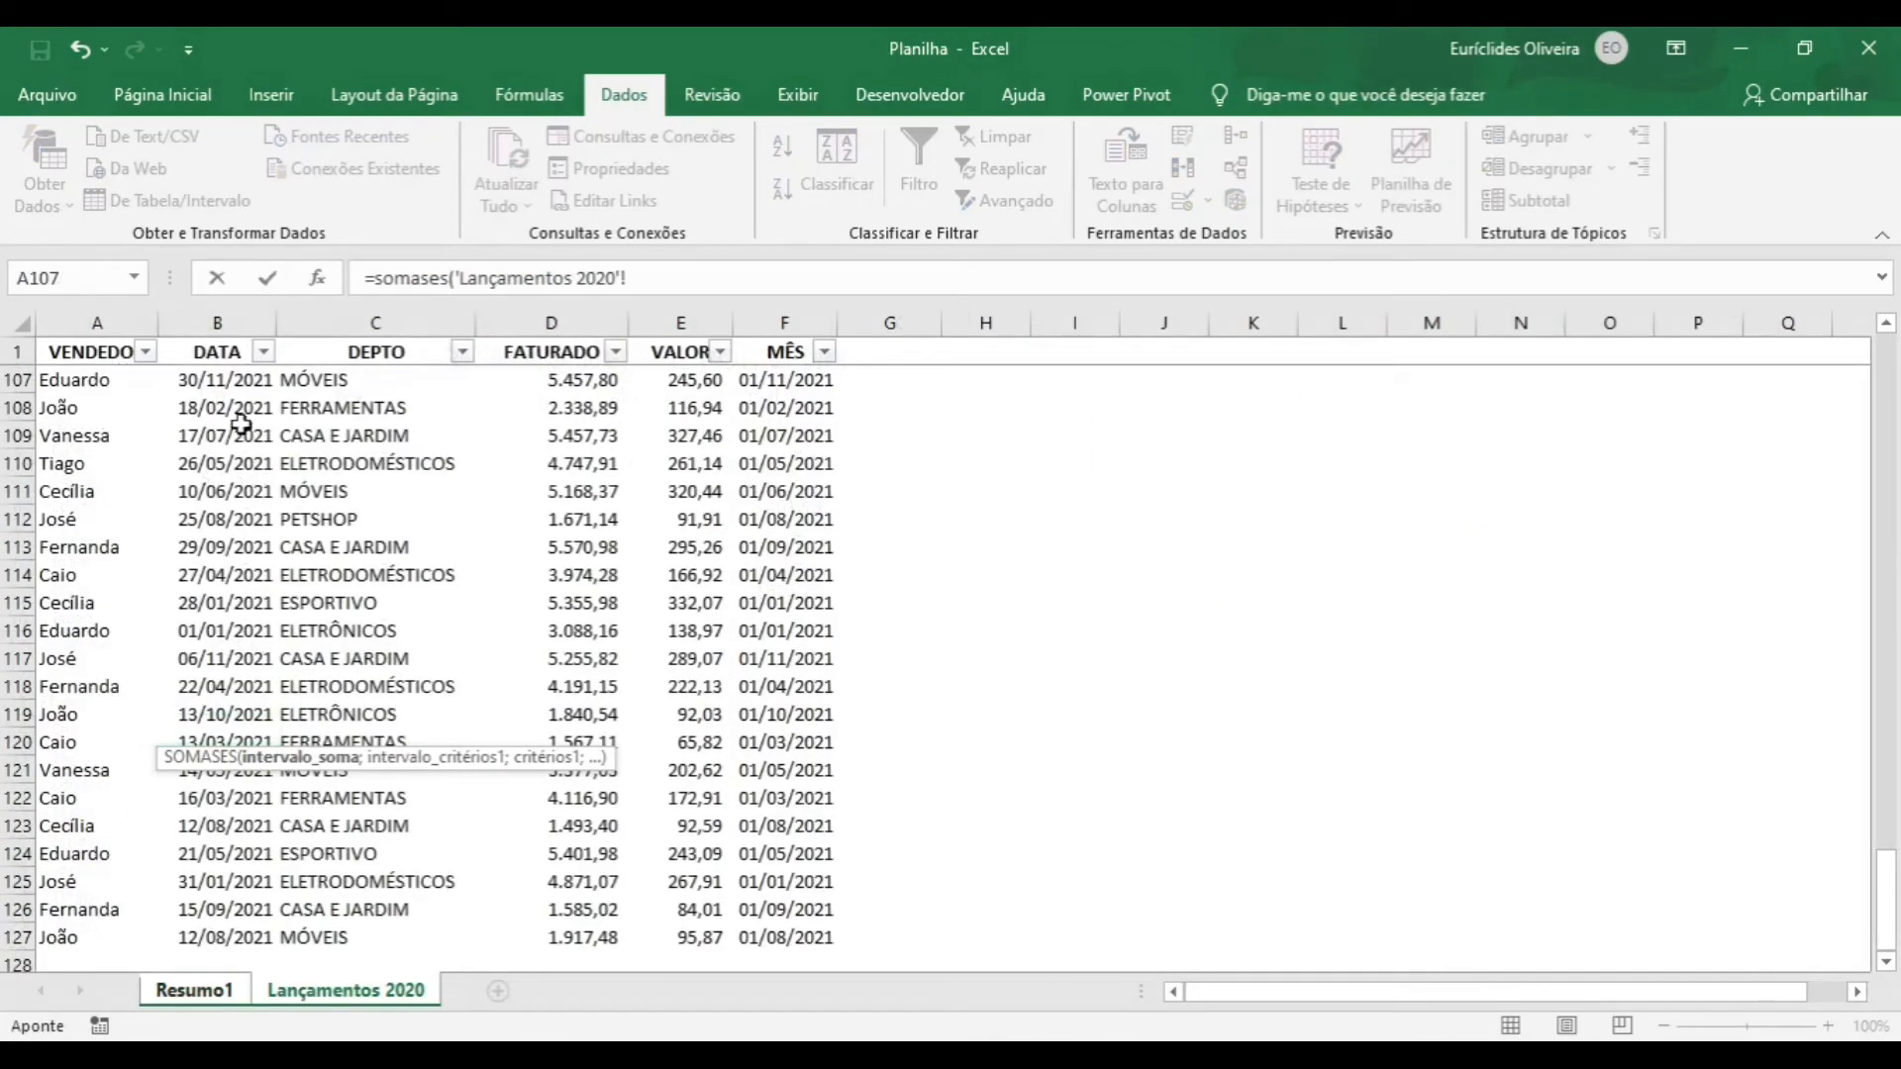
left_click(642, 417)
key("Left")
key("ctrl+Up")
key("Down")
key("ctrl+shift+Down")
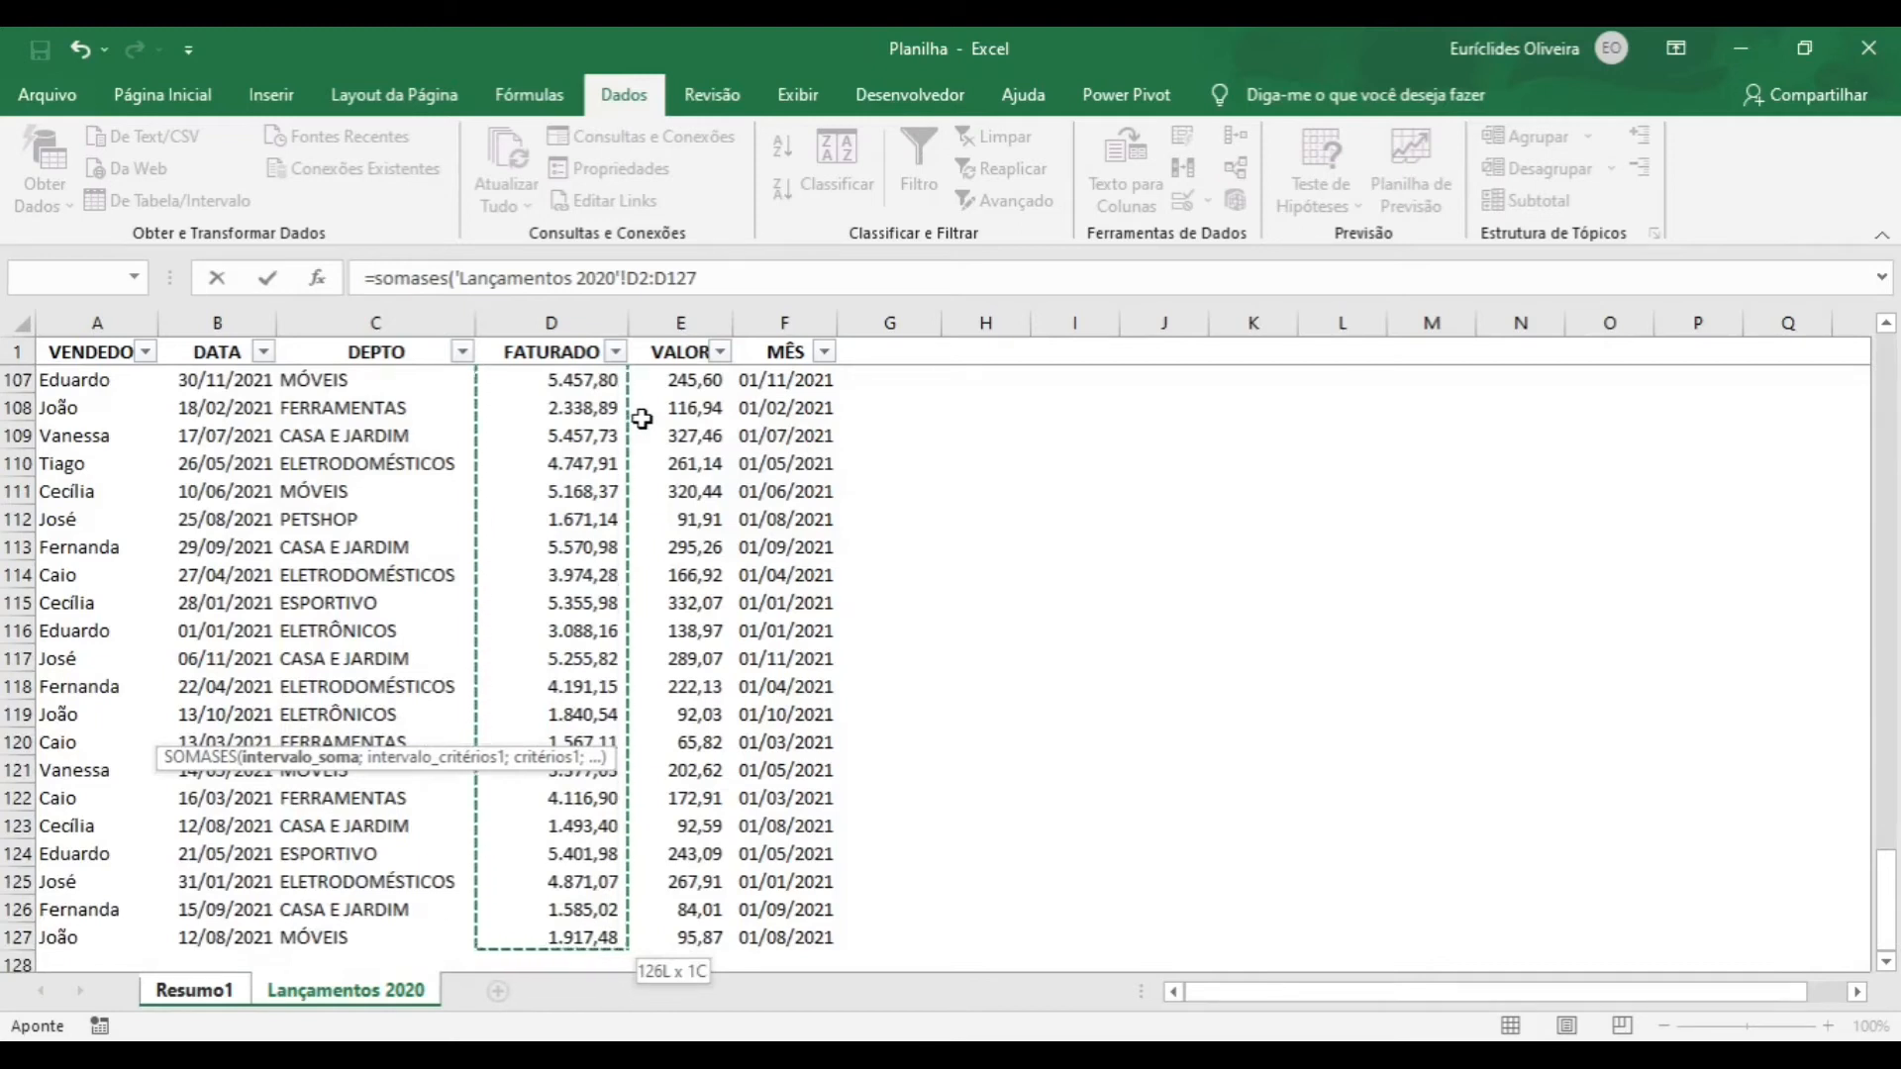
key("F4")
type(";")
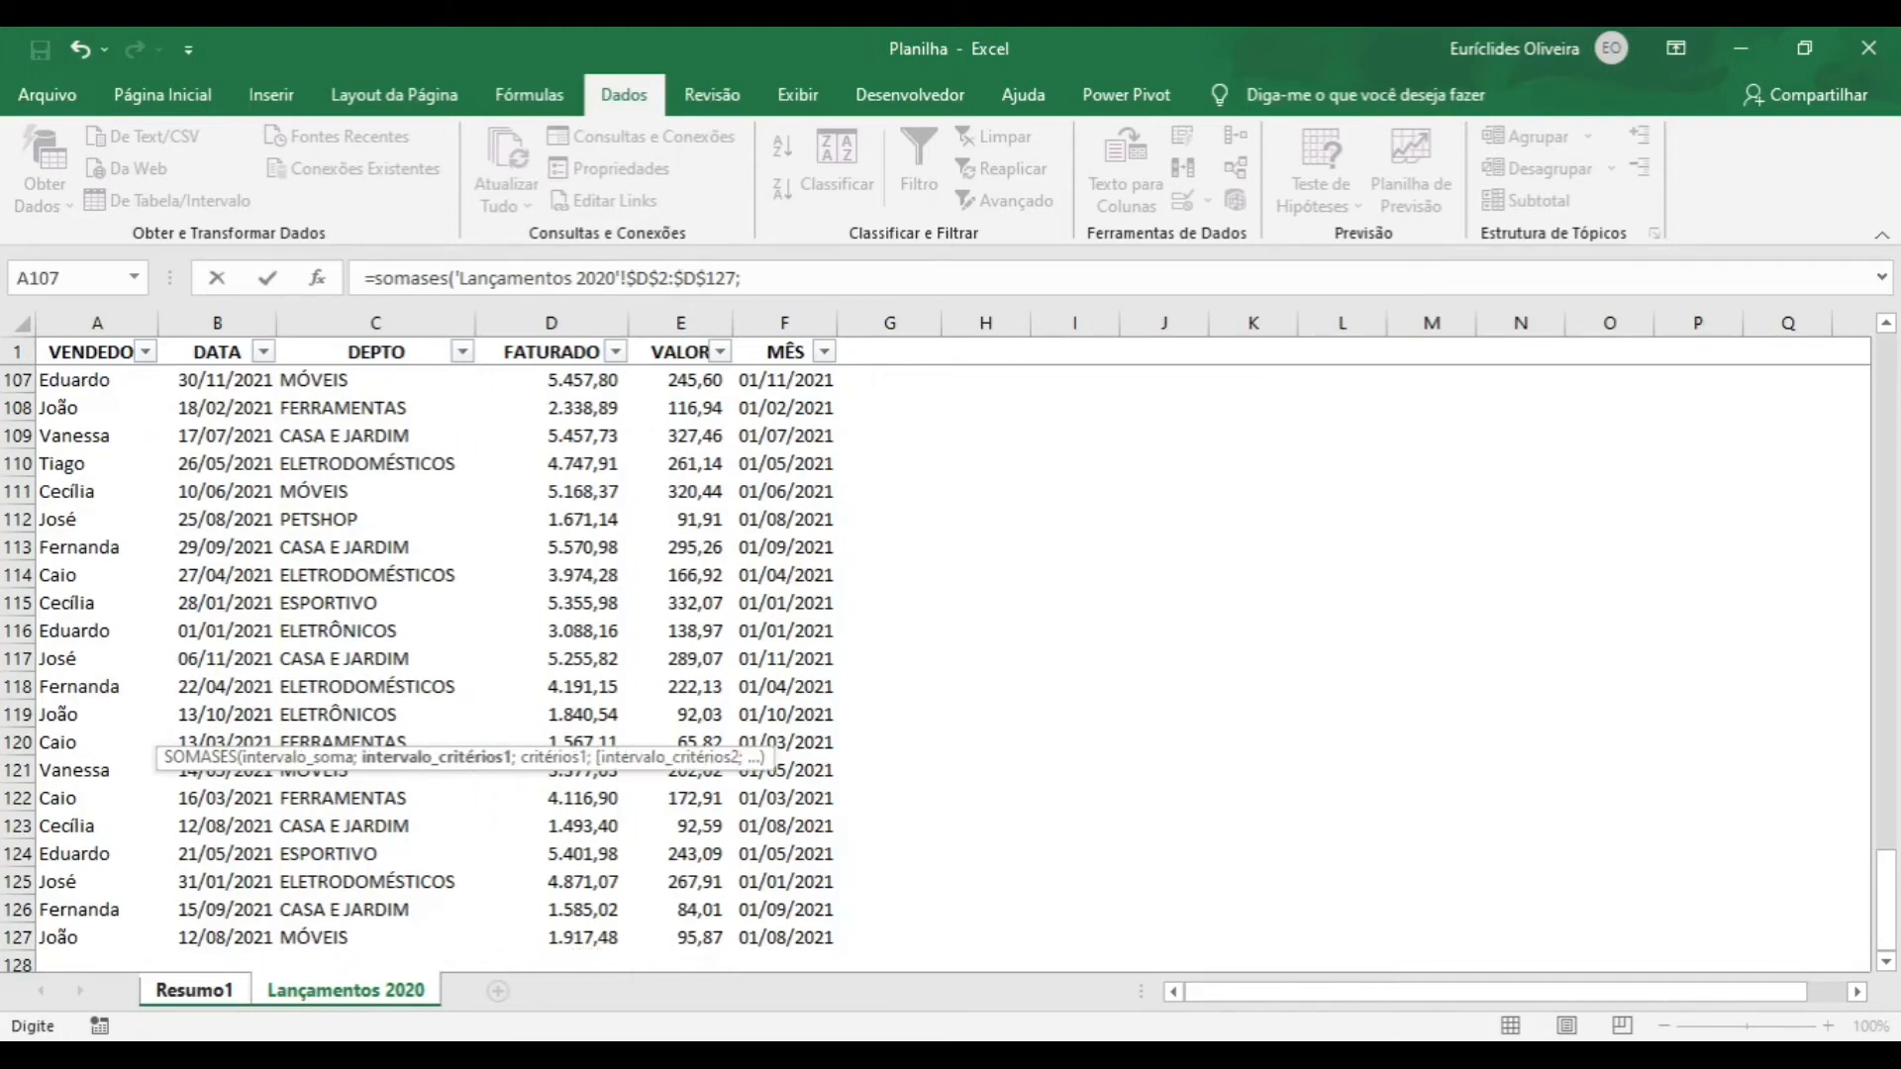
- Add the Lançamentos 2020 seller column range $A$2:$A$127 as the first absolute criteria range
left_click(97, 444)
key("ctrl+Up")
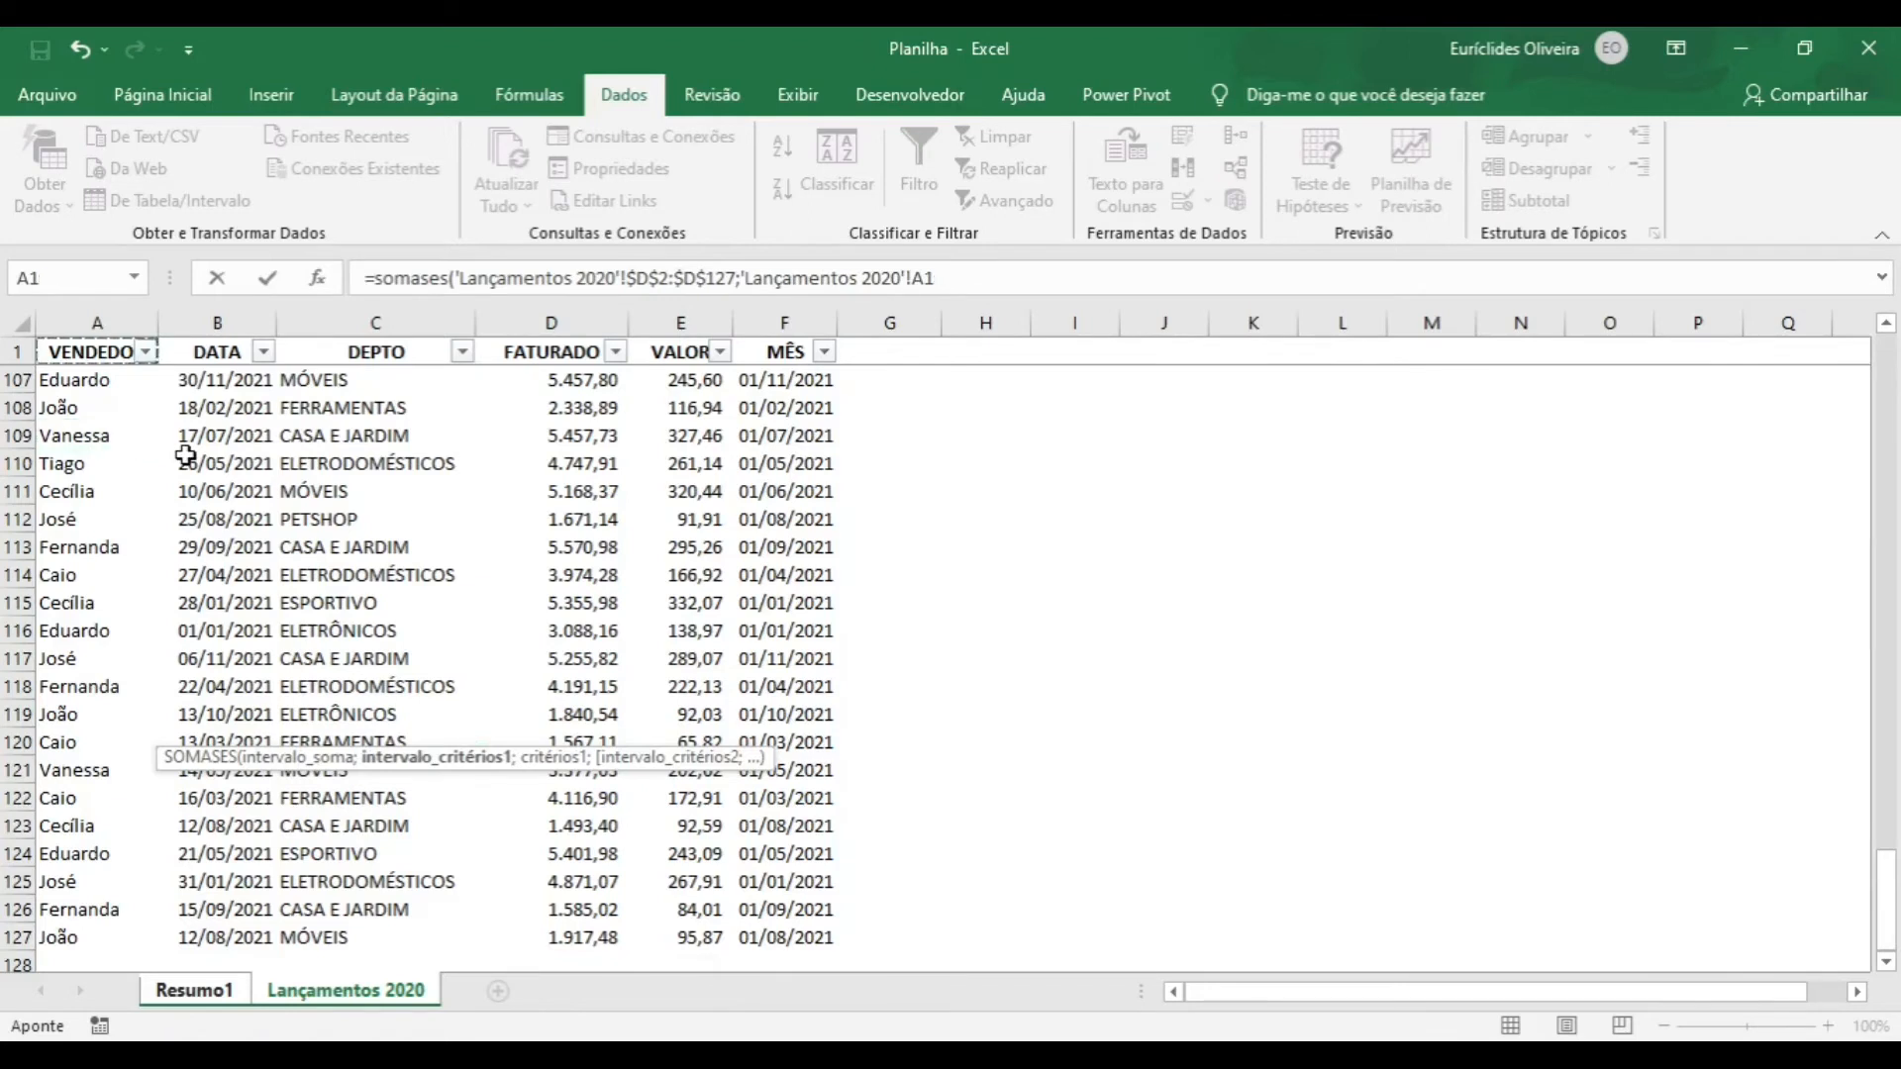
key("Down")
key("ctrl+shift+Down")
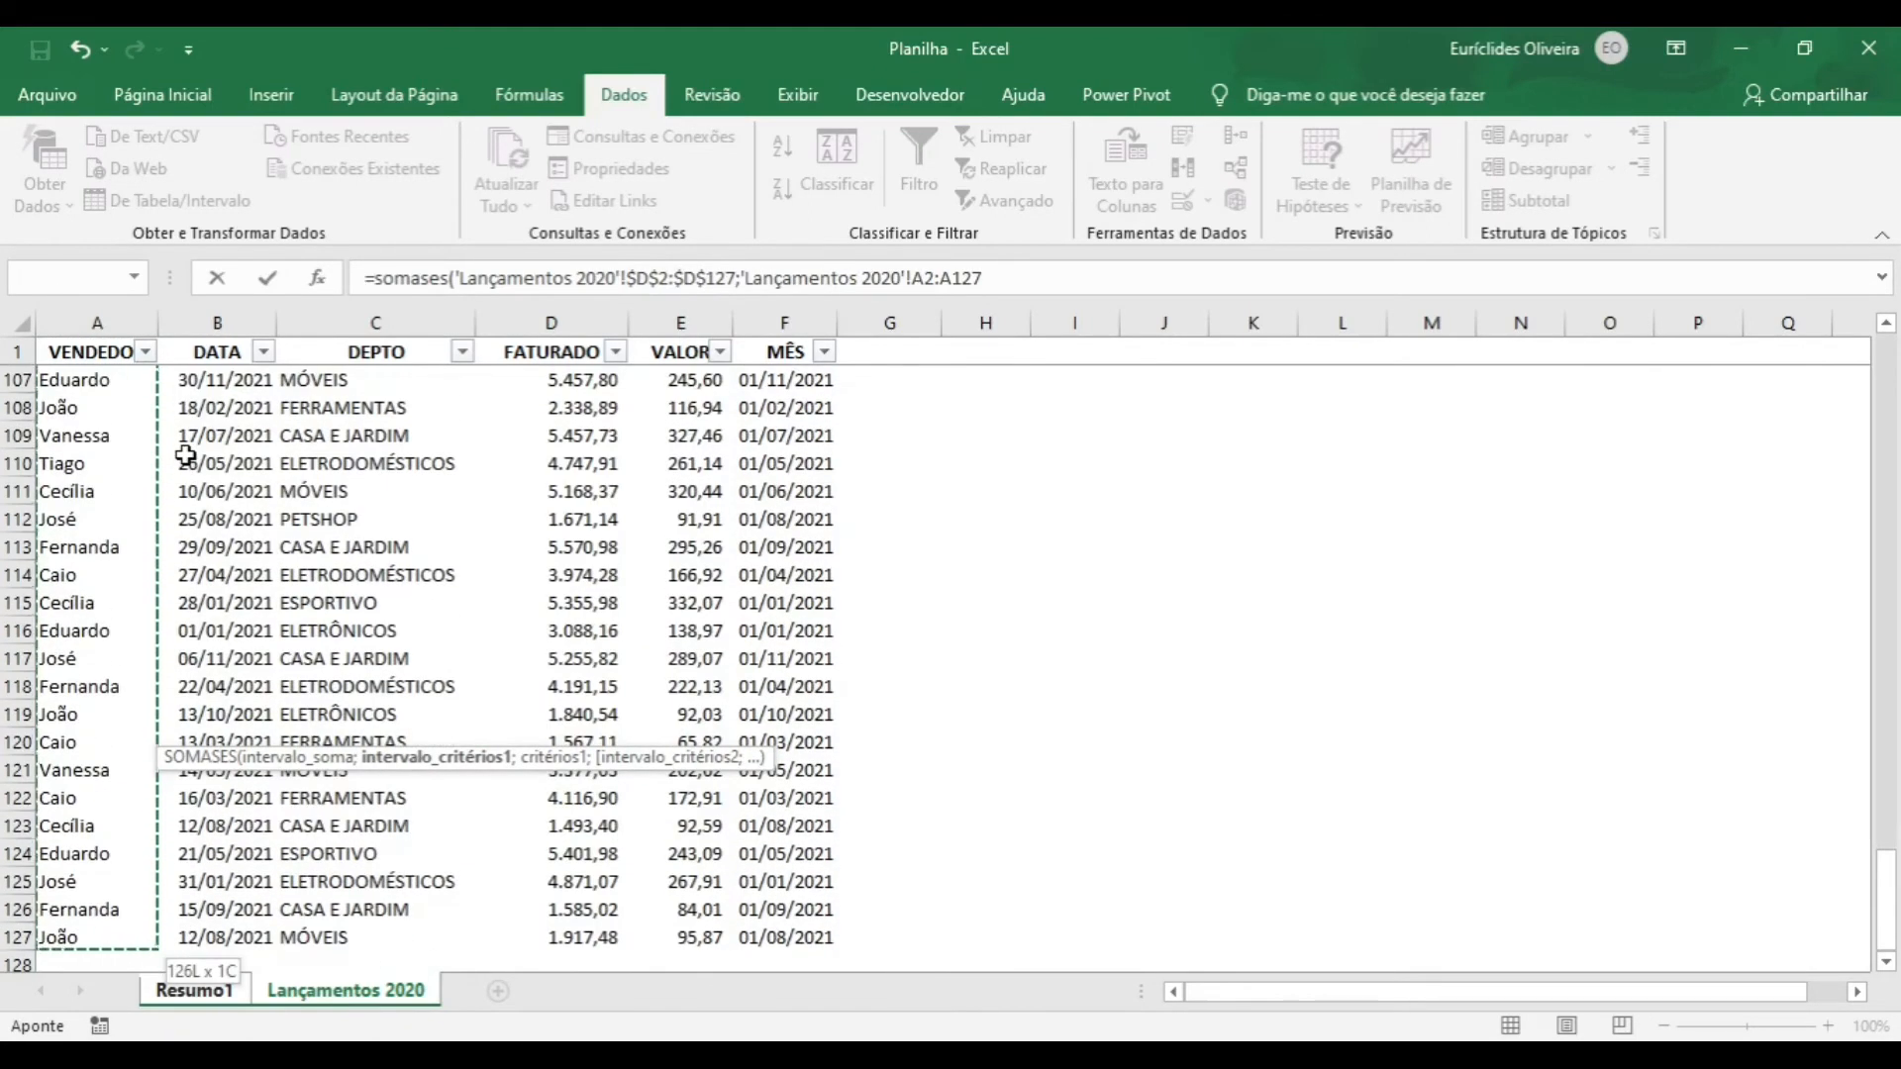
key("F4")
type(";")
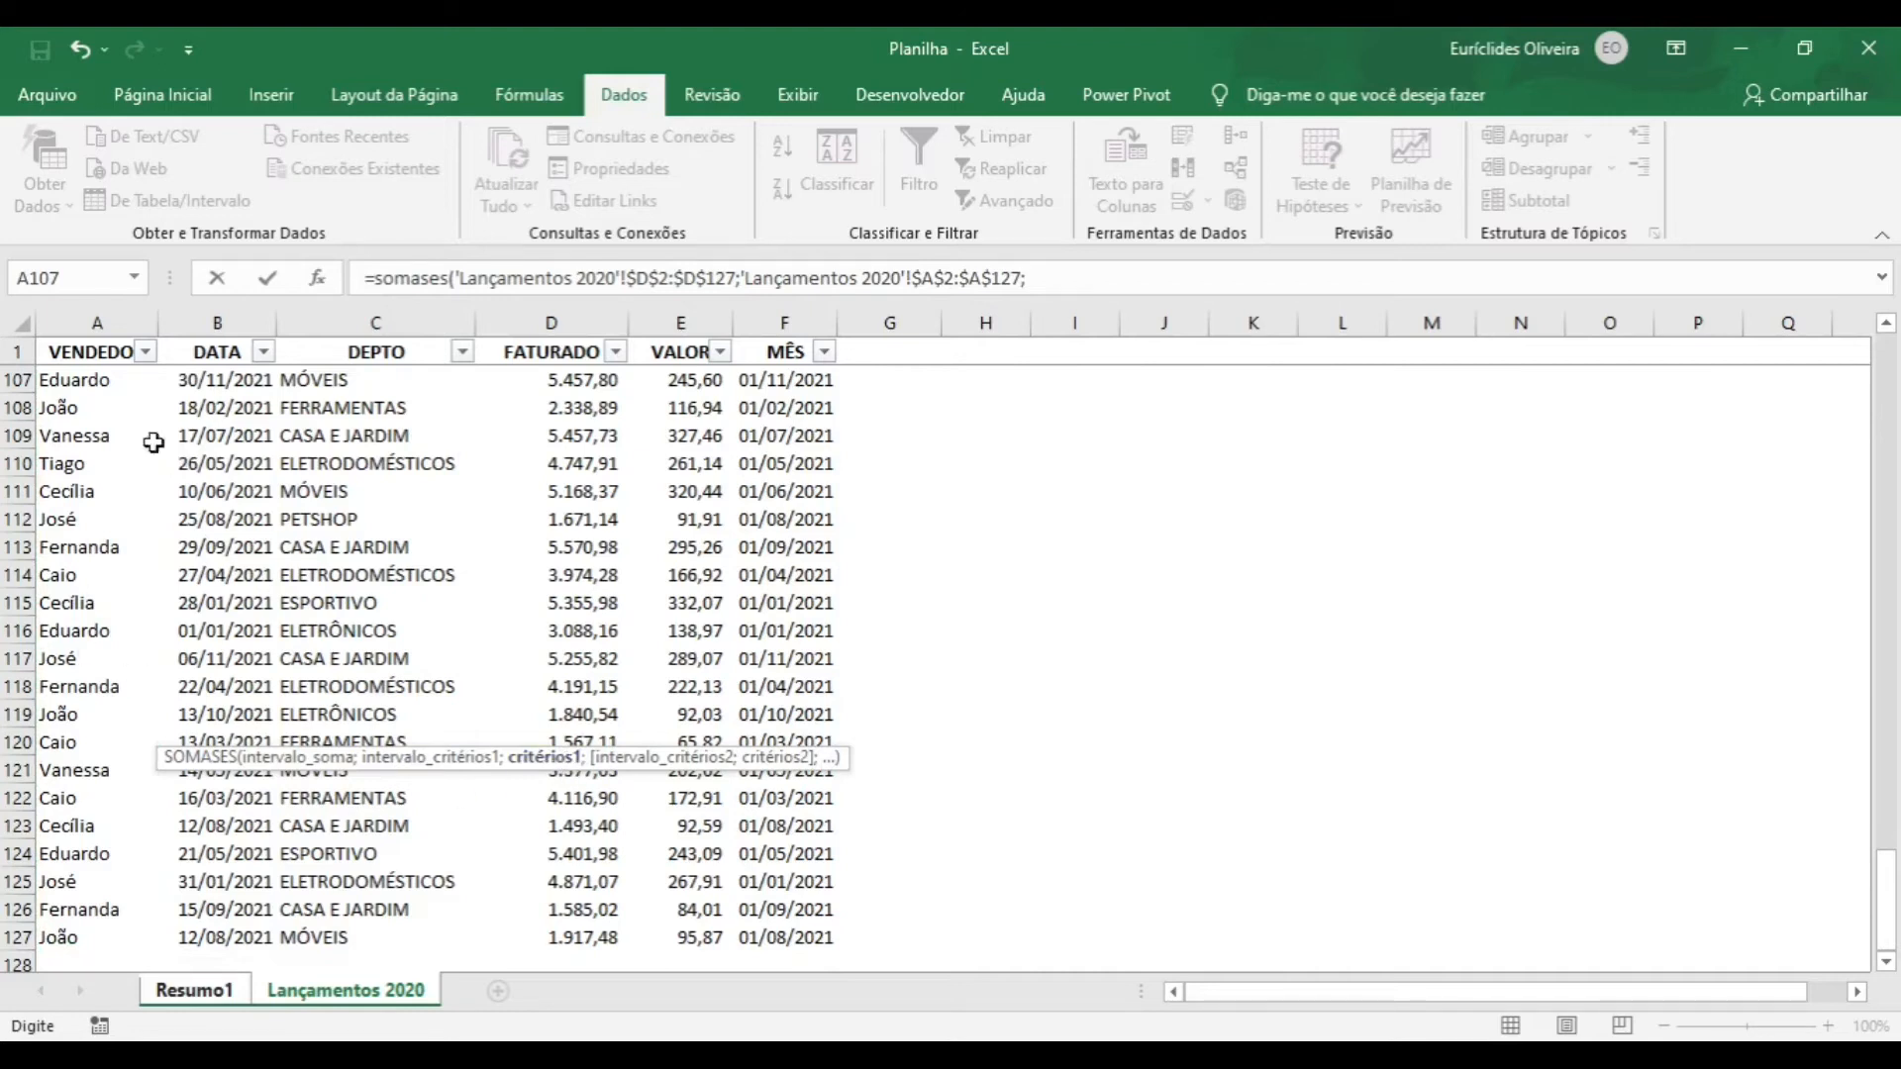
- Set the first criterion to the Resumo1 seller cell with only its column locked, $A14
left_click(220, 990)
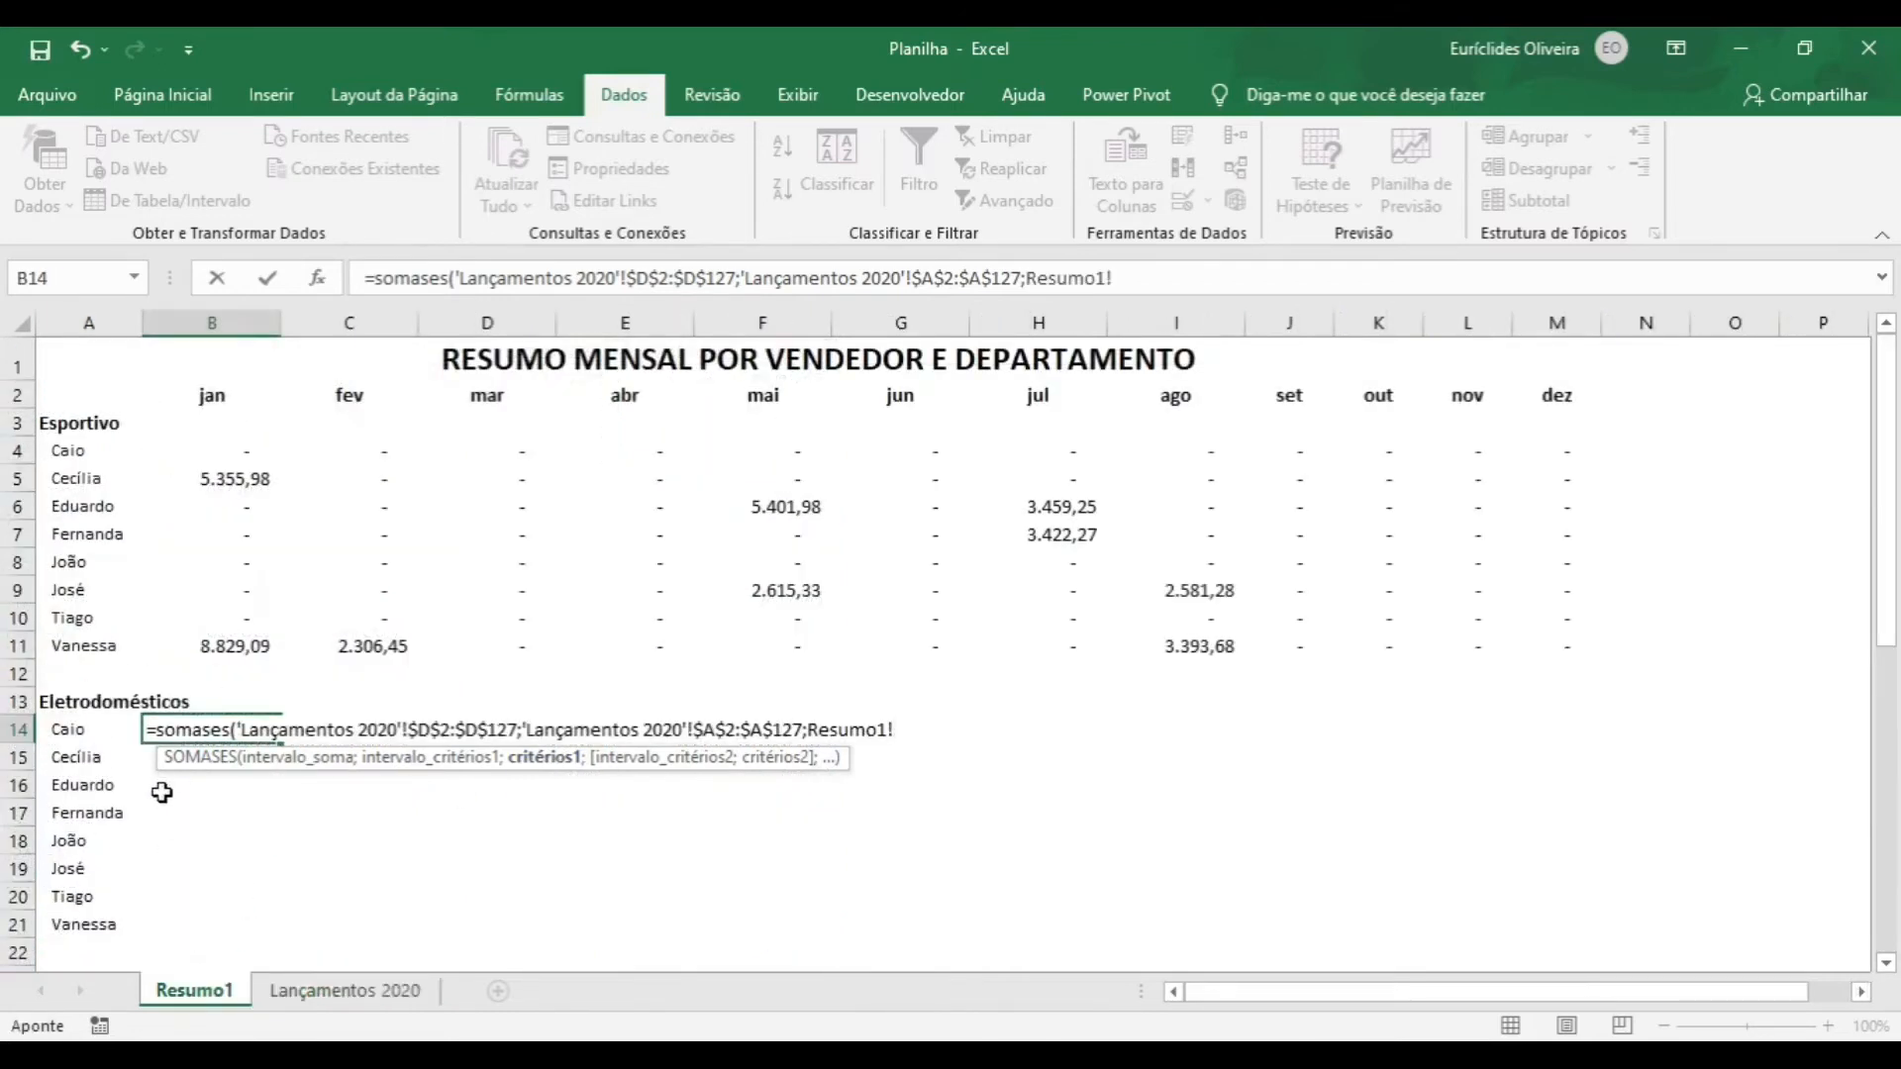
left_click(80, 732)
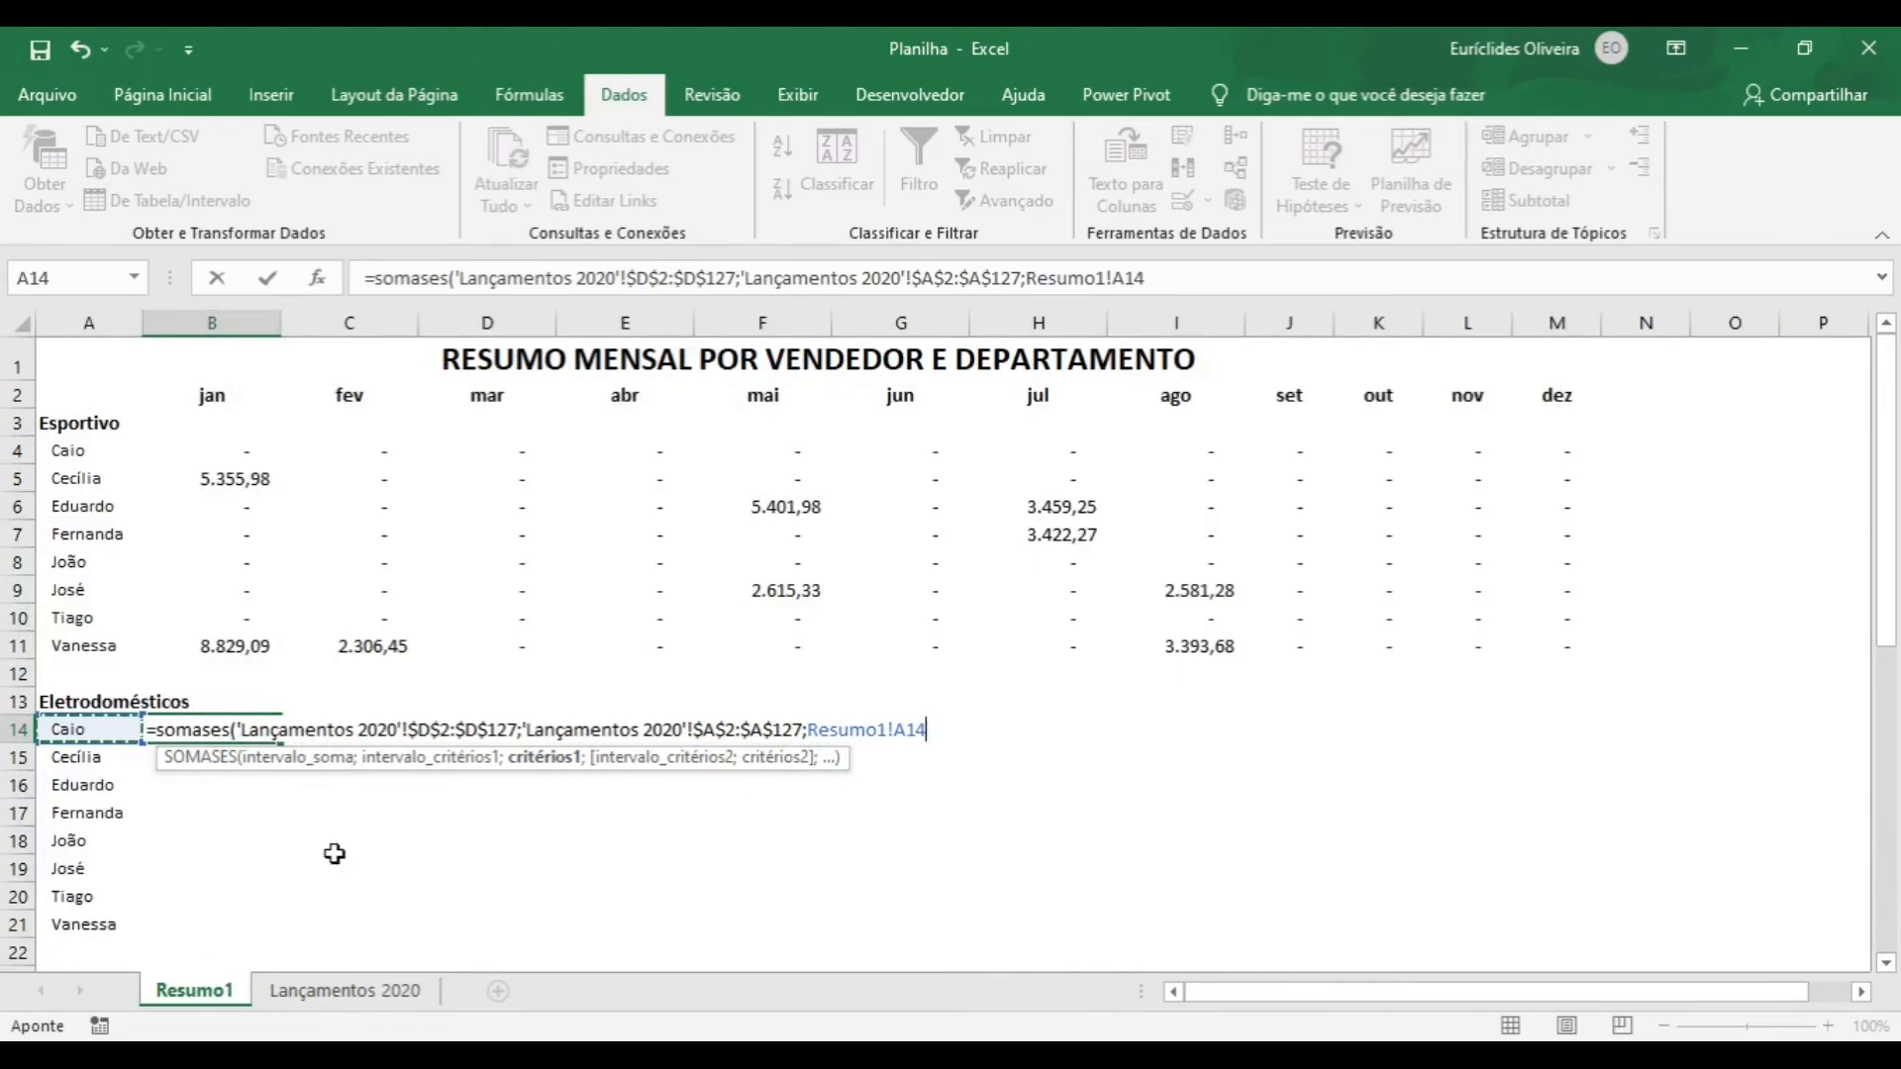
key("F4")
key("F4")
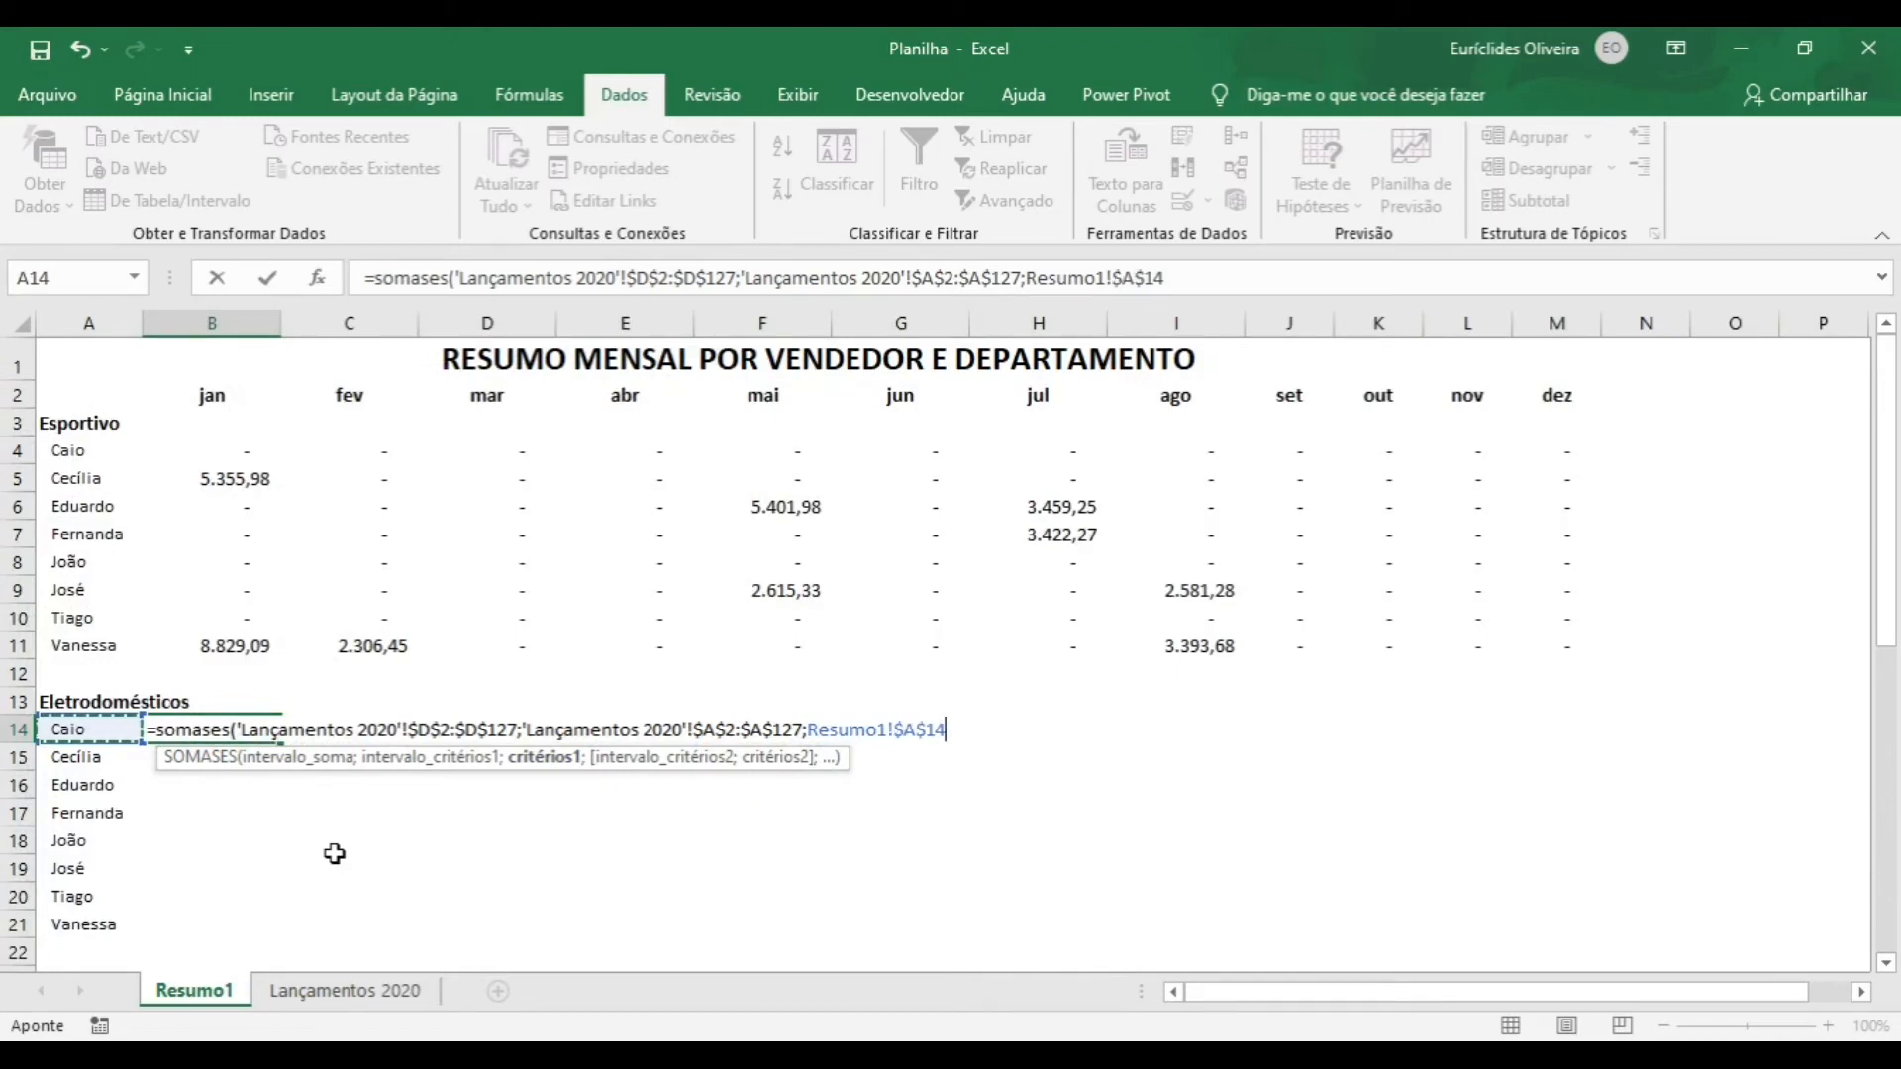
key("F4")
type(";")
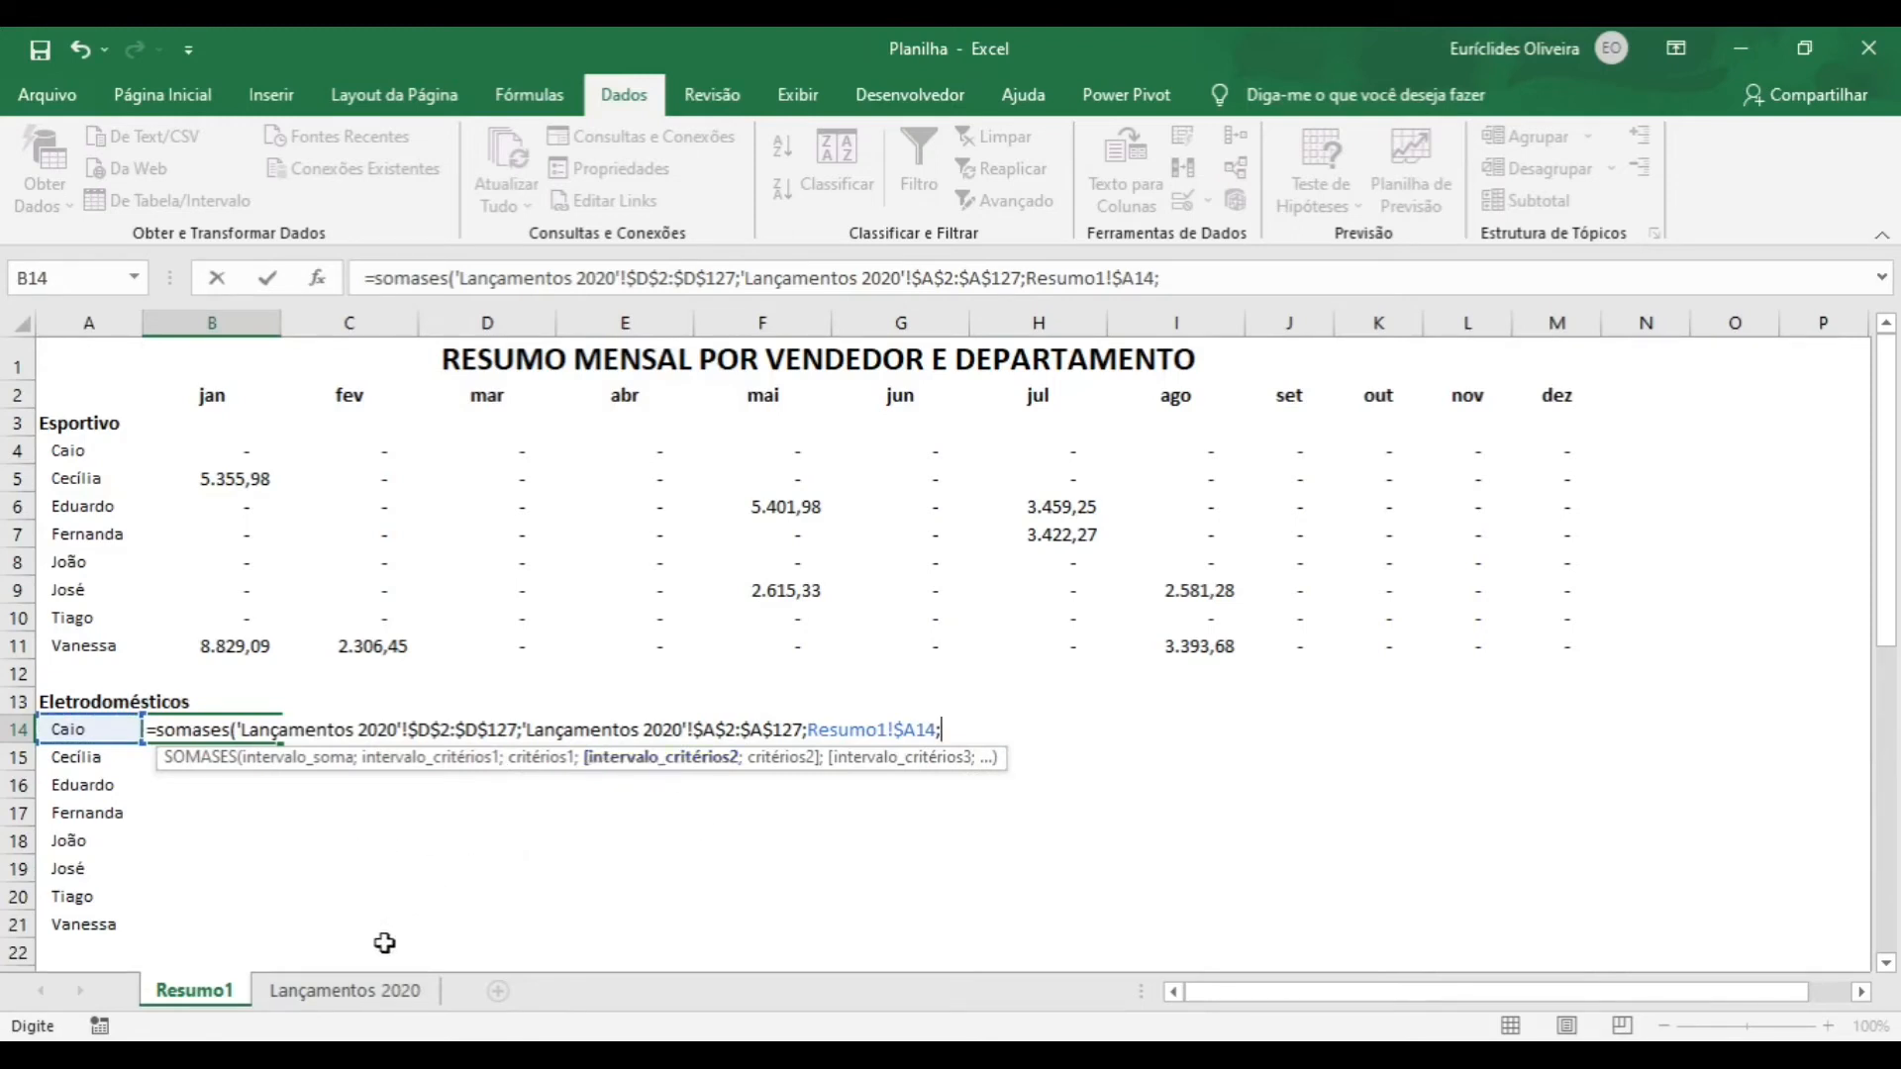
- Add the Lançamentos 2020 DEPTO range $C$2:$C$127 as the second absolute criteria range
left_click(376, 990)
left_click(333, 357)
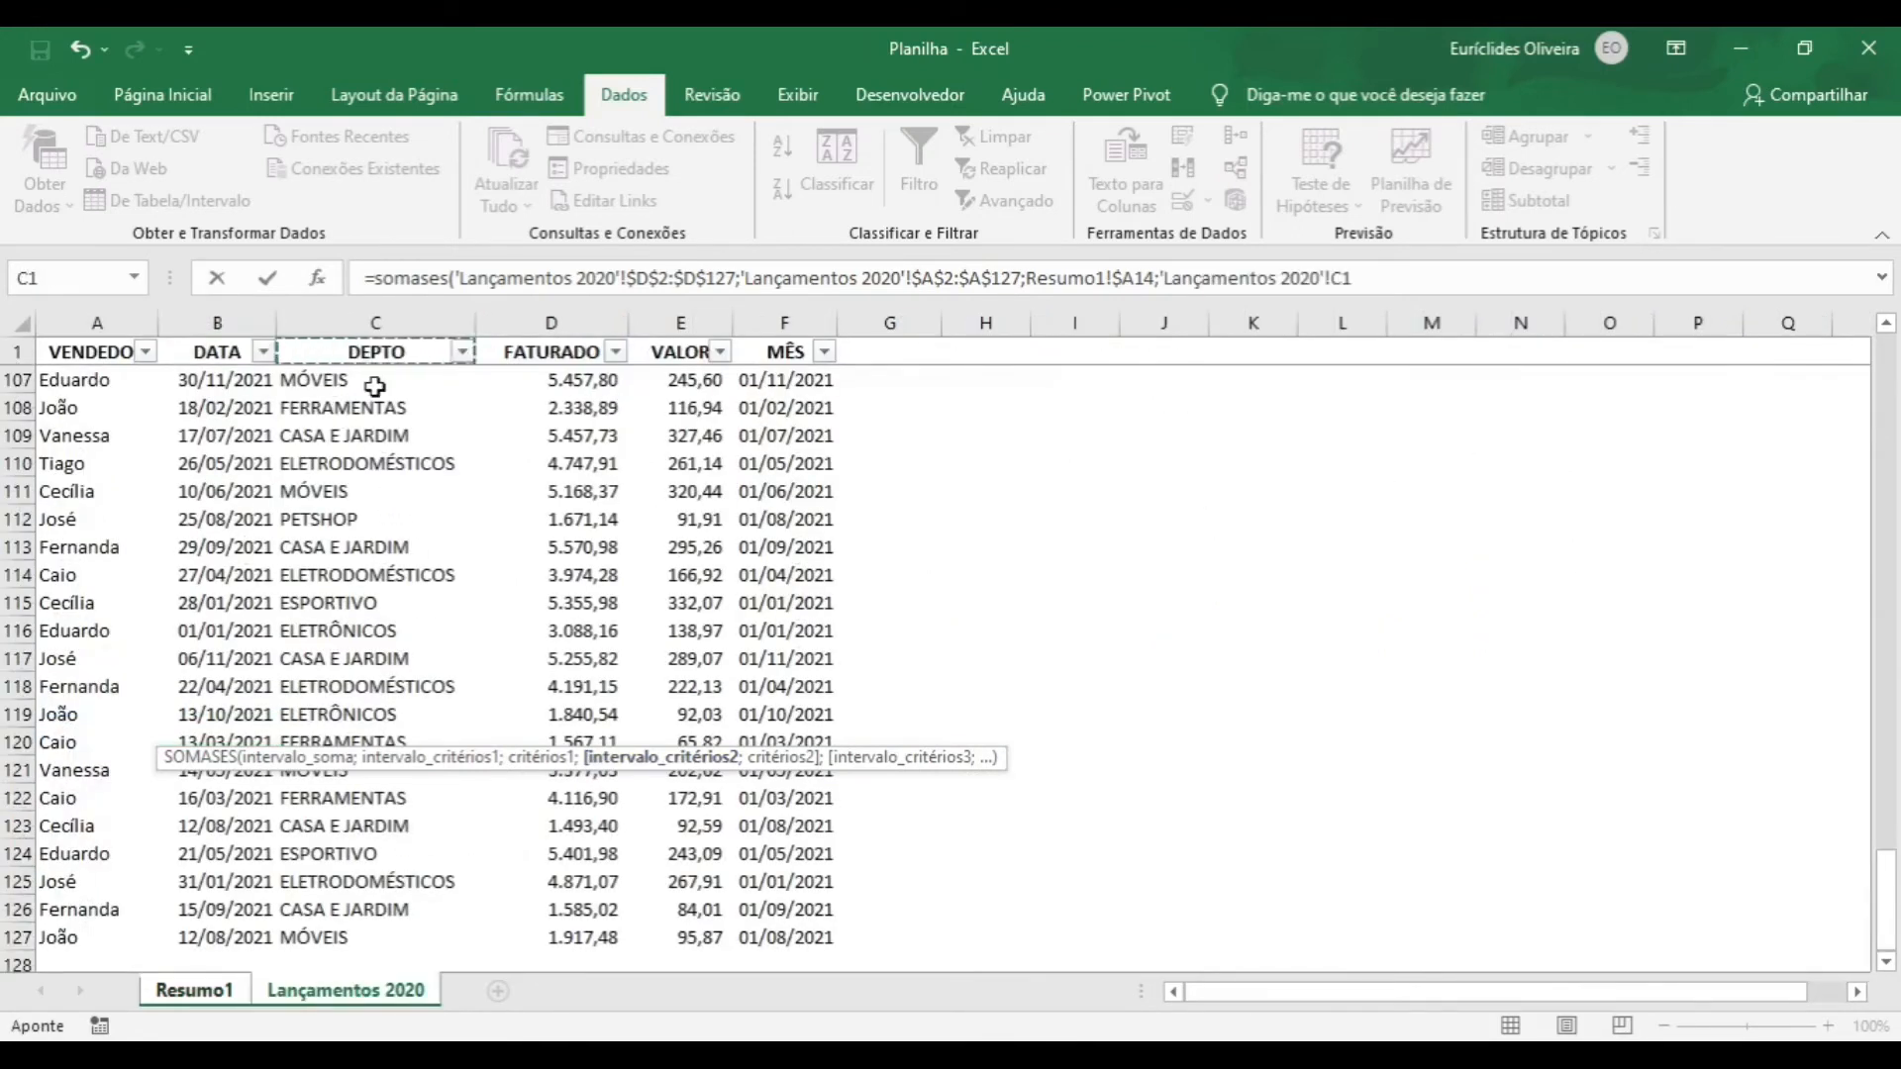
key("Down")
key("ctrl+shift+Down")
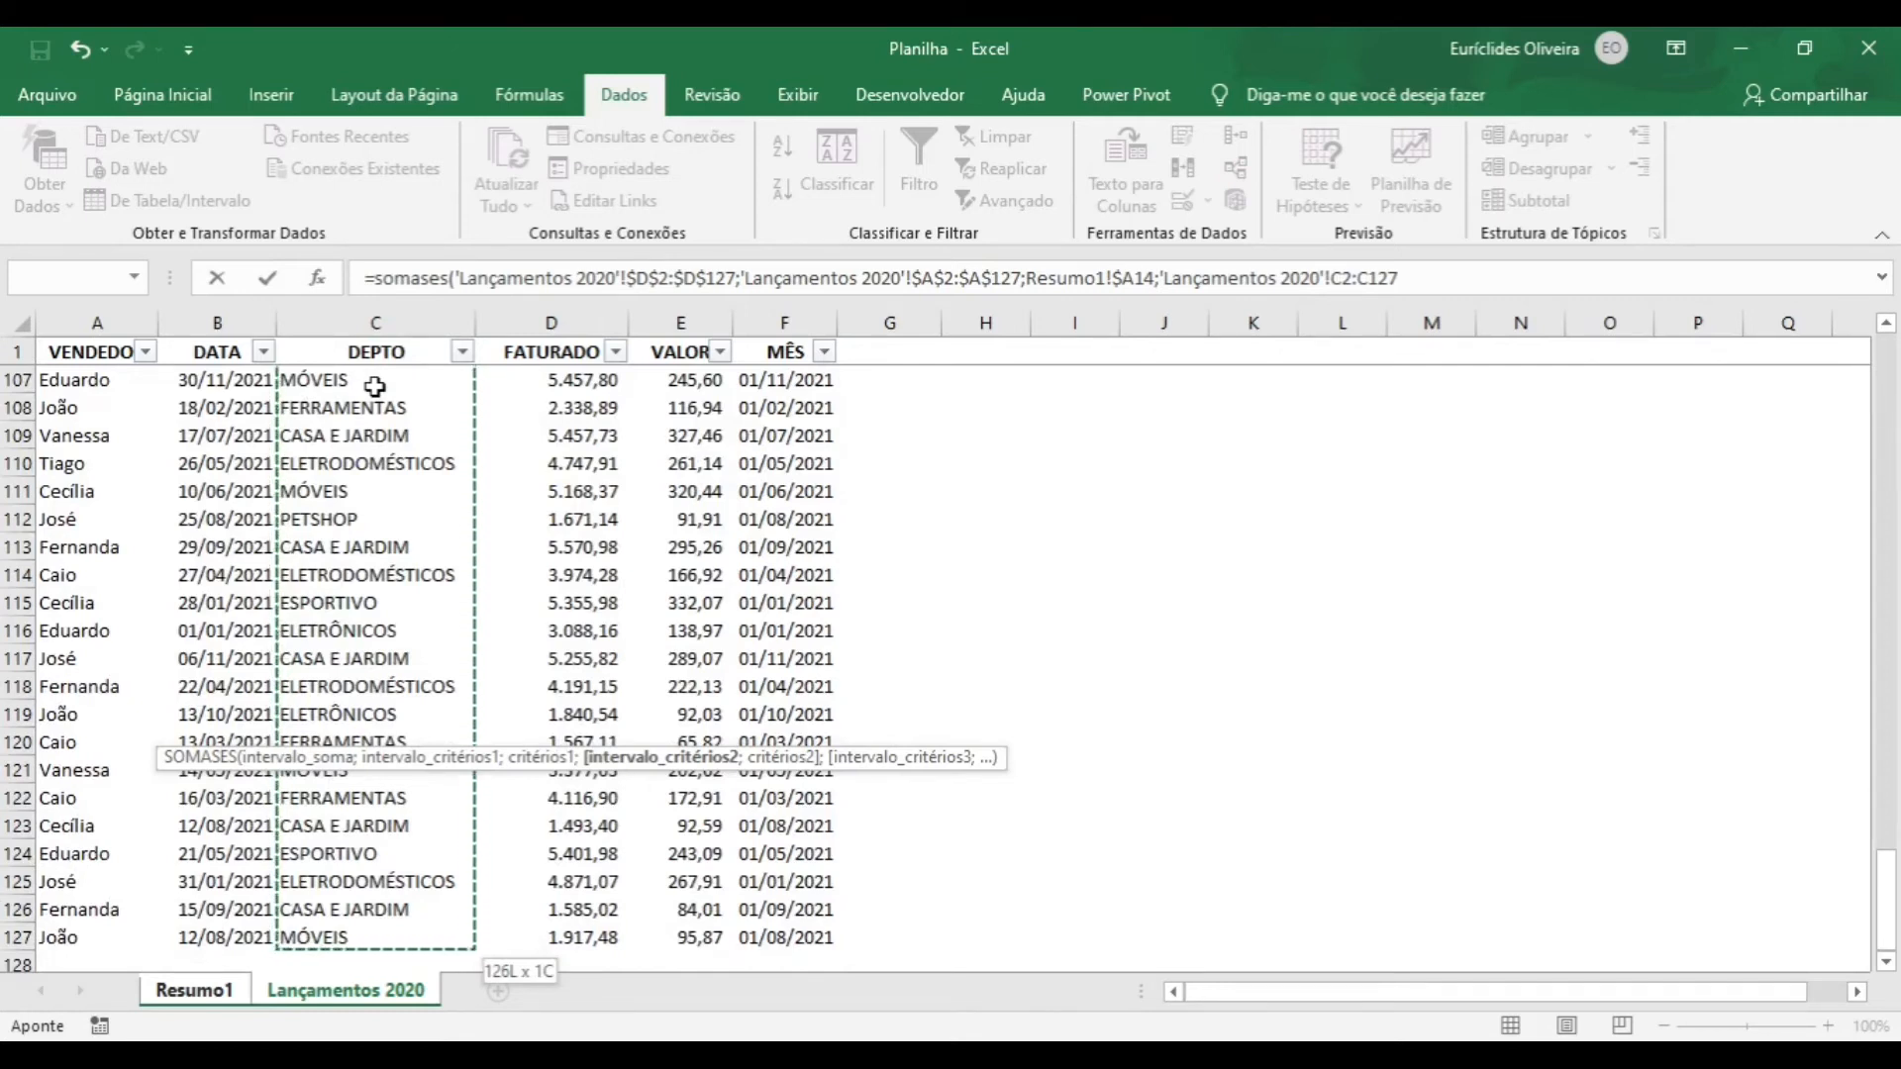
key("F4")
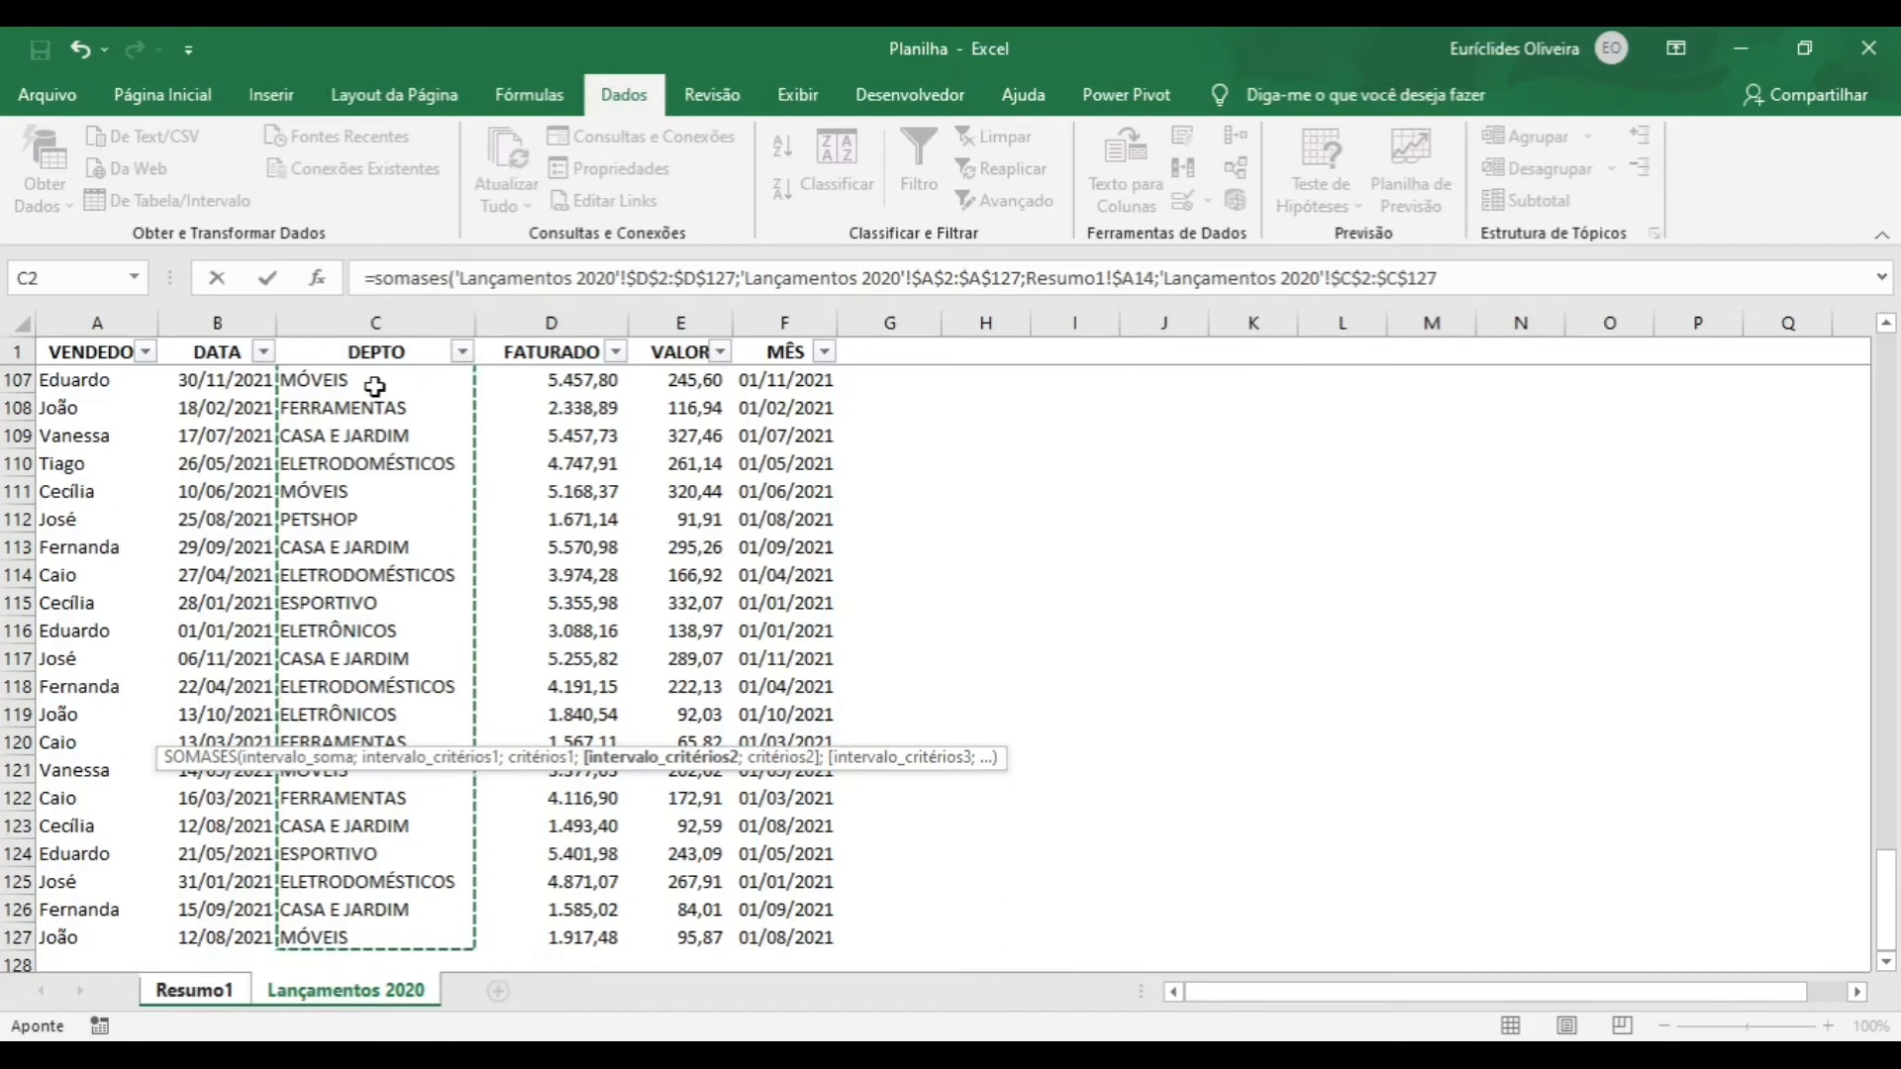
type(";")
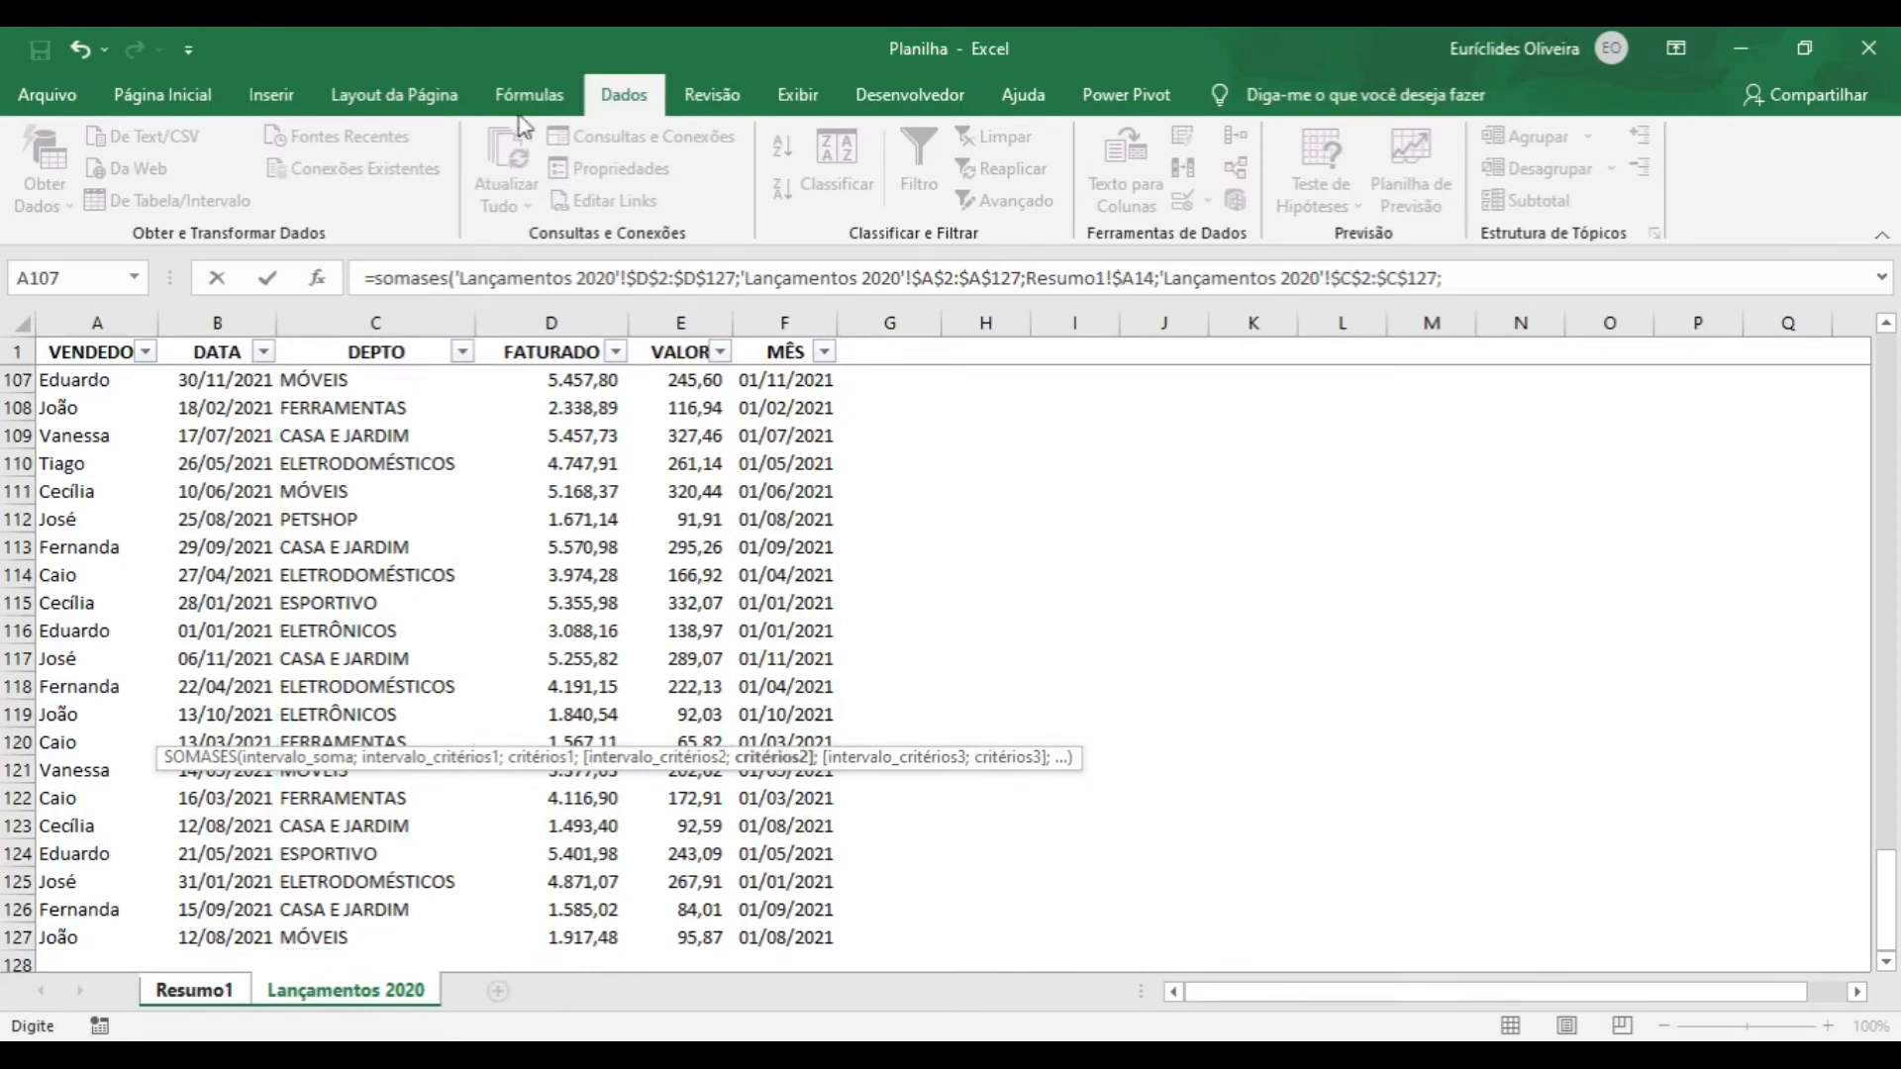
- Set the second criterion to the Eletrodomésticos heading on Resumo1 as the absolute reference $A$13
left_click(226, 993)
left_click(74, 699)
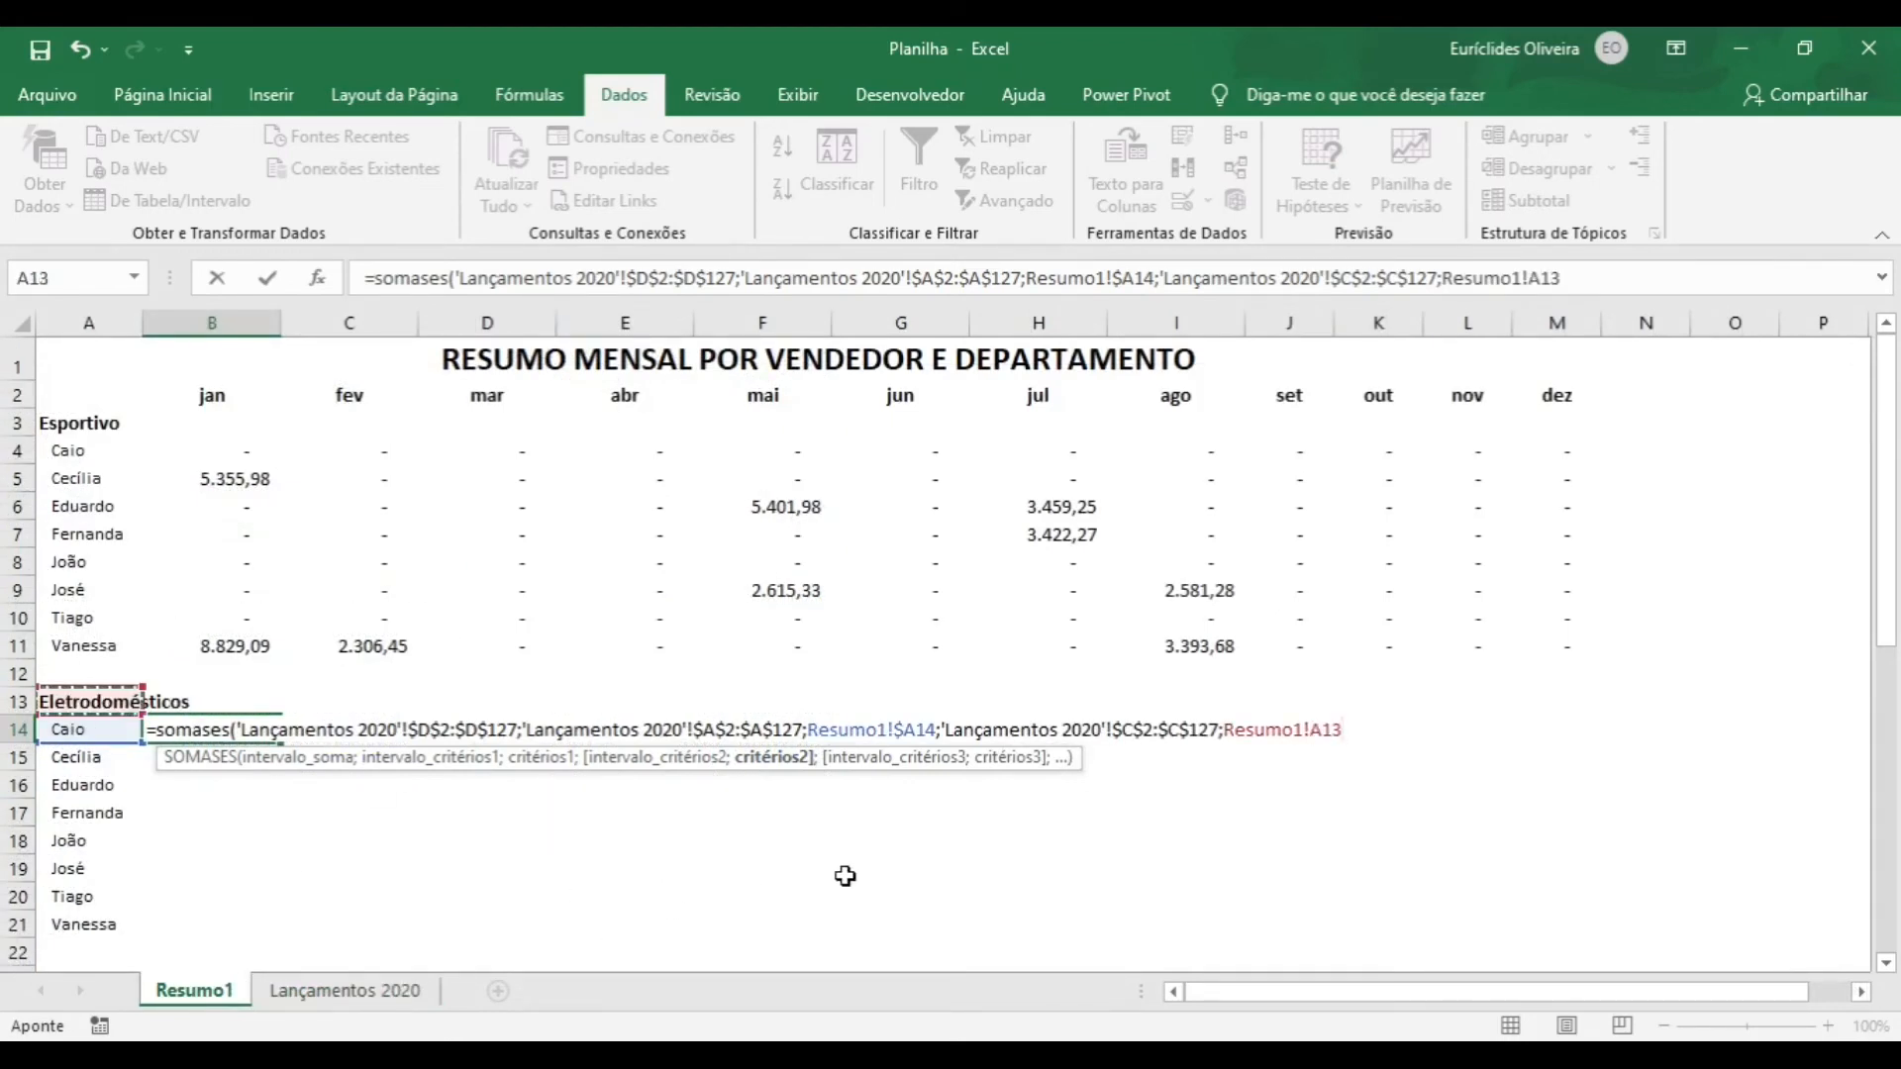
key("F4")
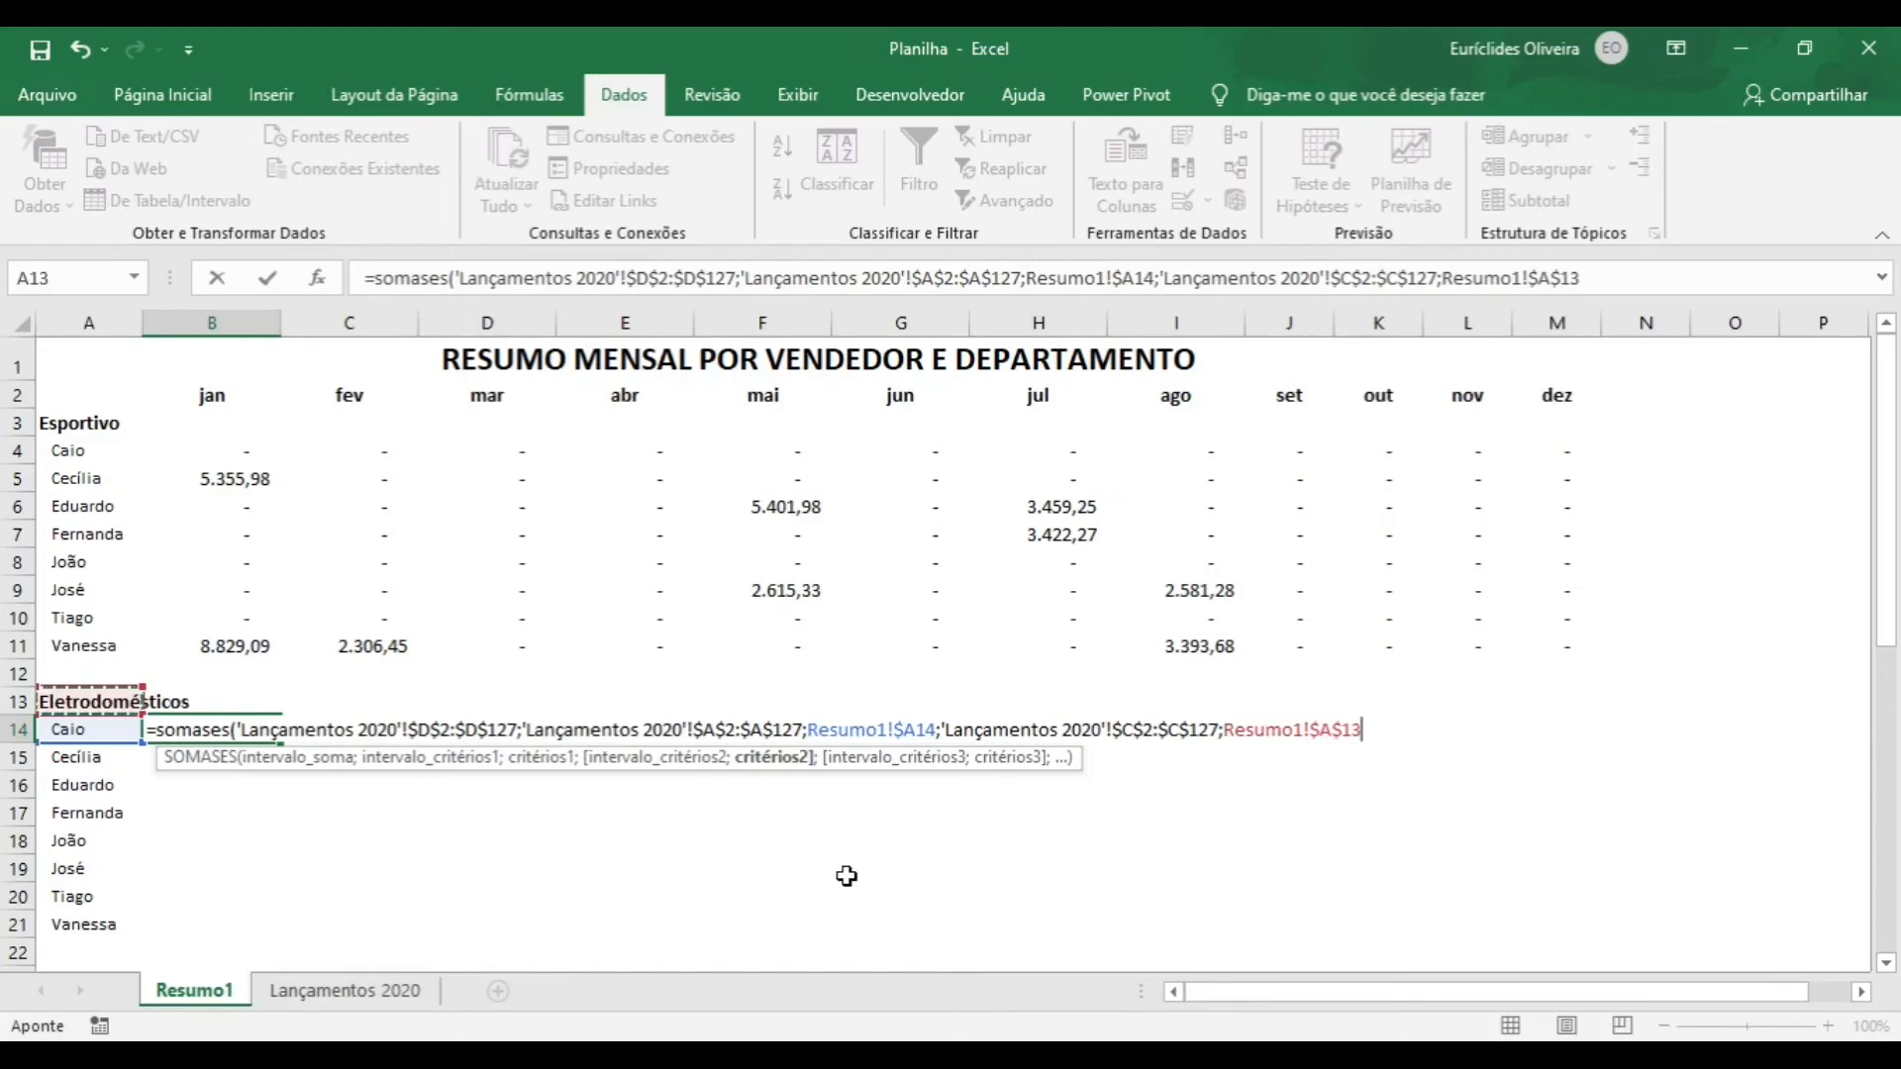
type(";")
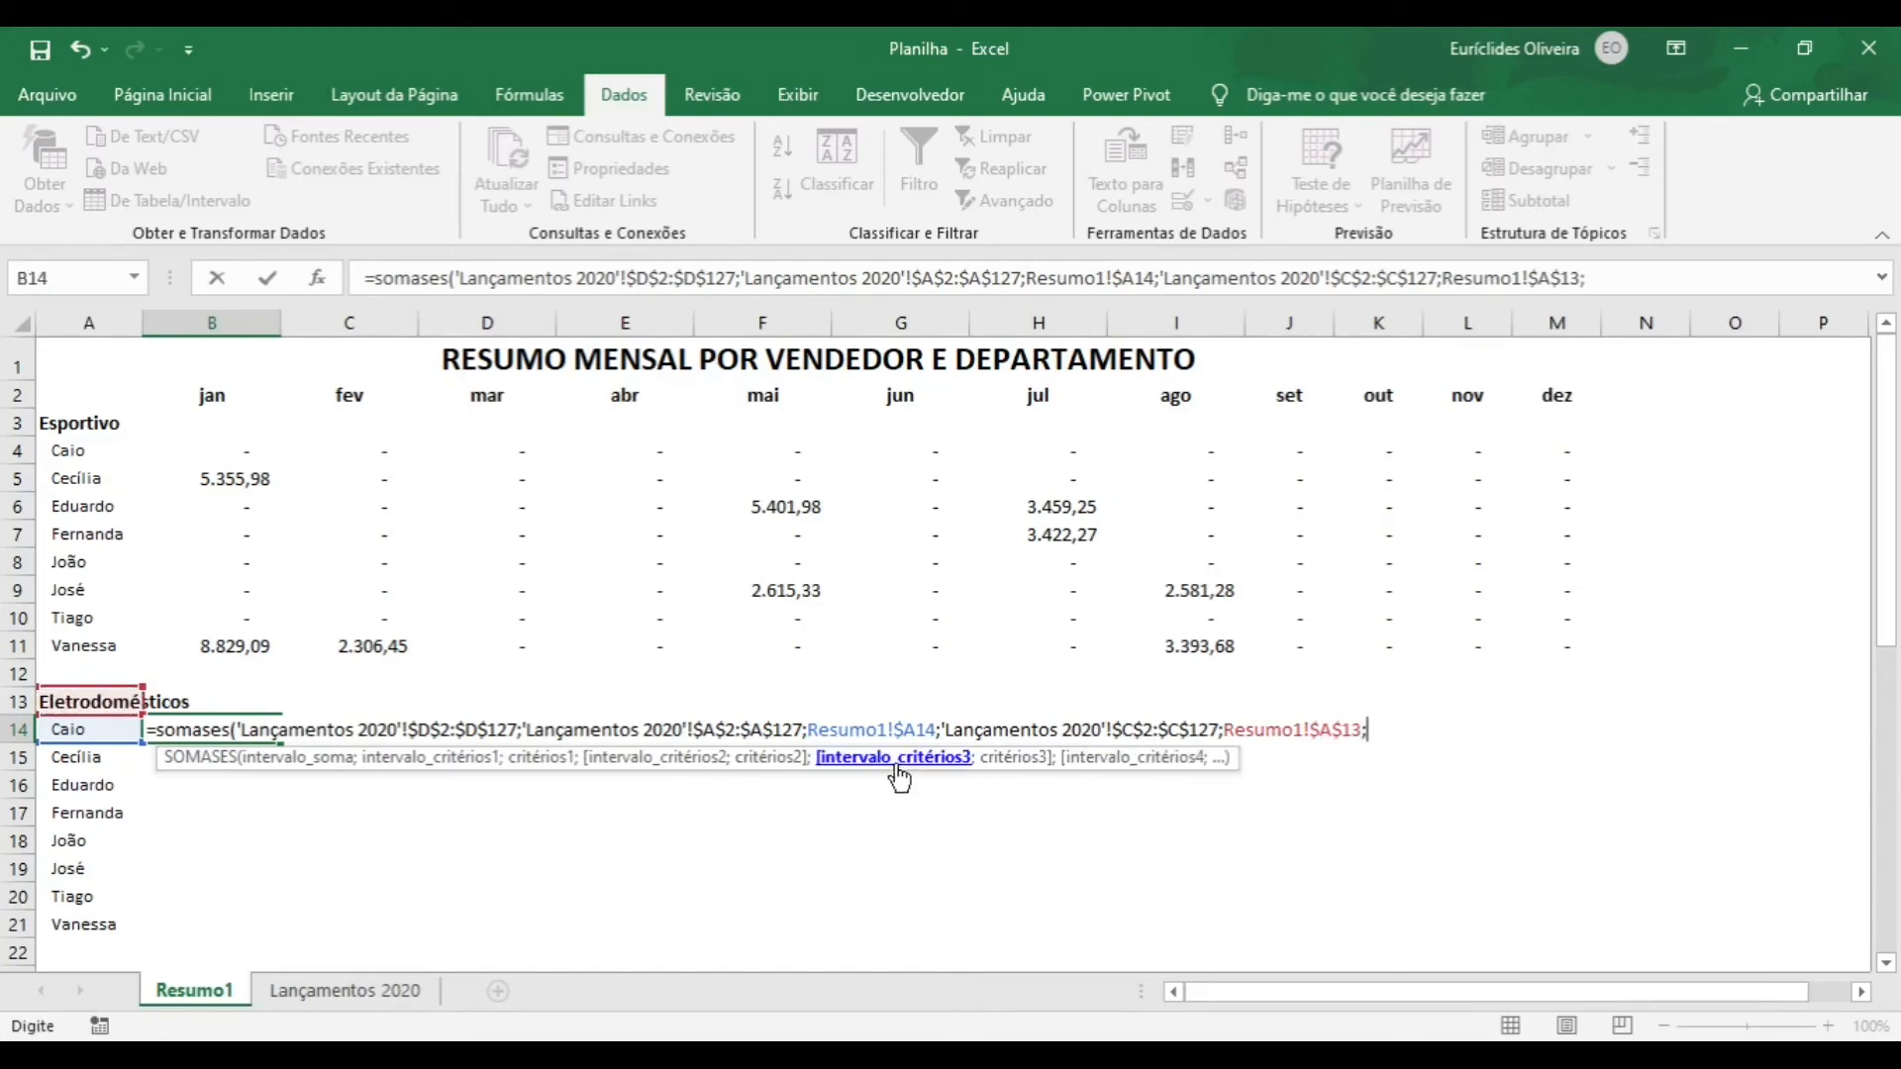
- Add the Lançamentos 2020 MÊS range $F$2:$F$127 as the third absolute criteria range
left_click(422, 993)
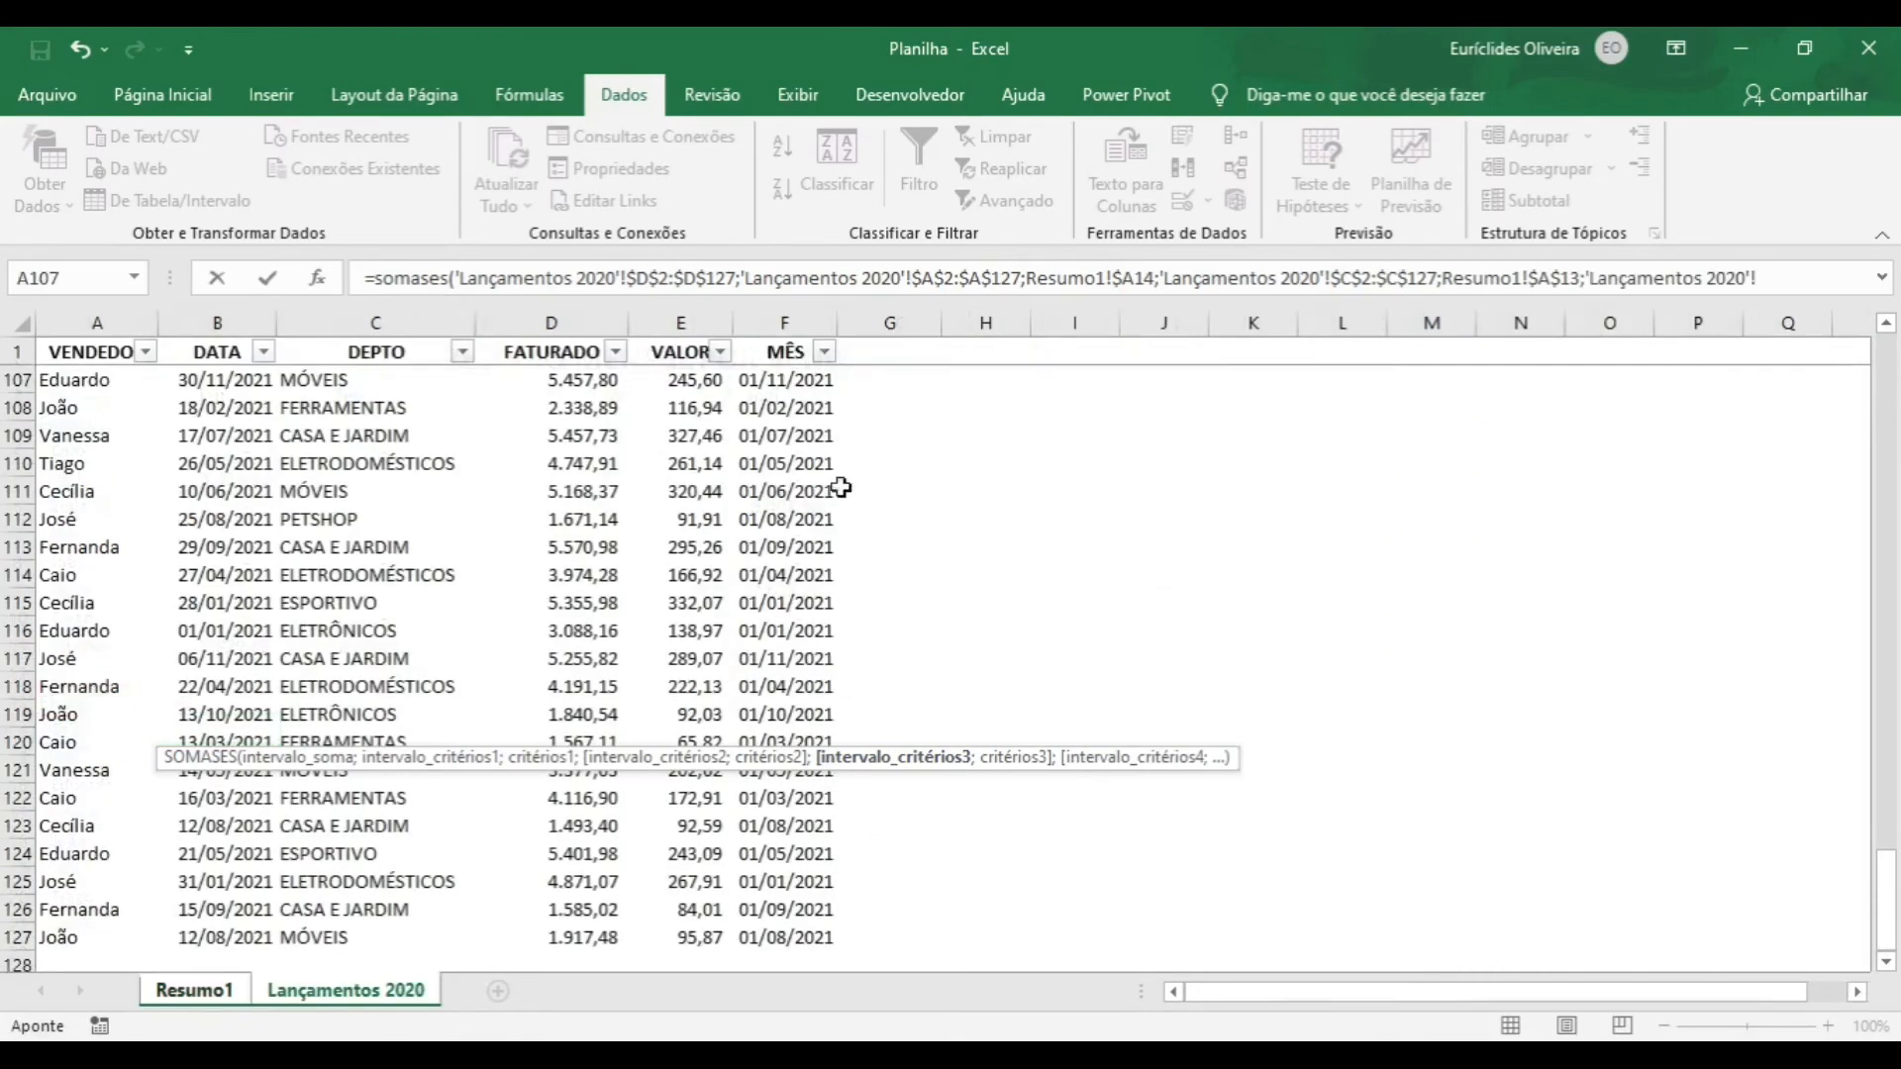
left_click(765, 352)
key("Down")
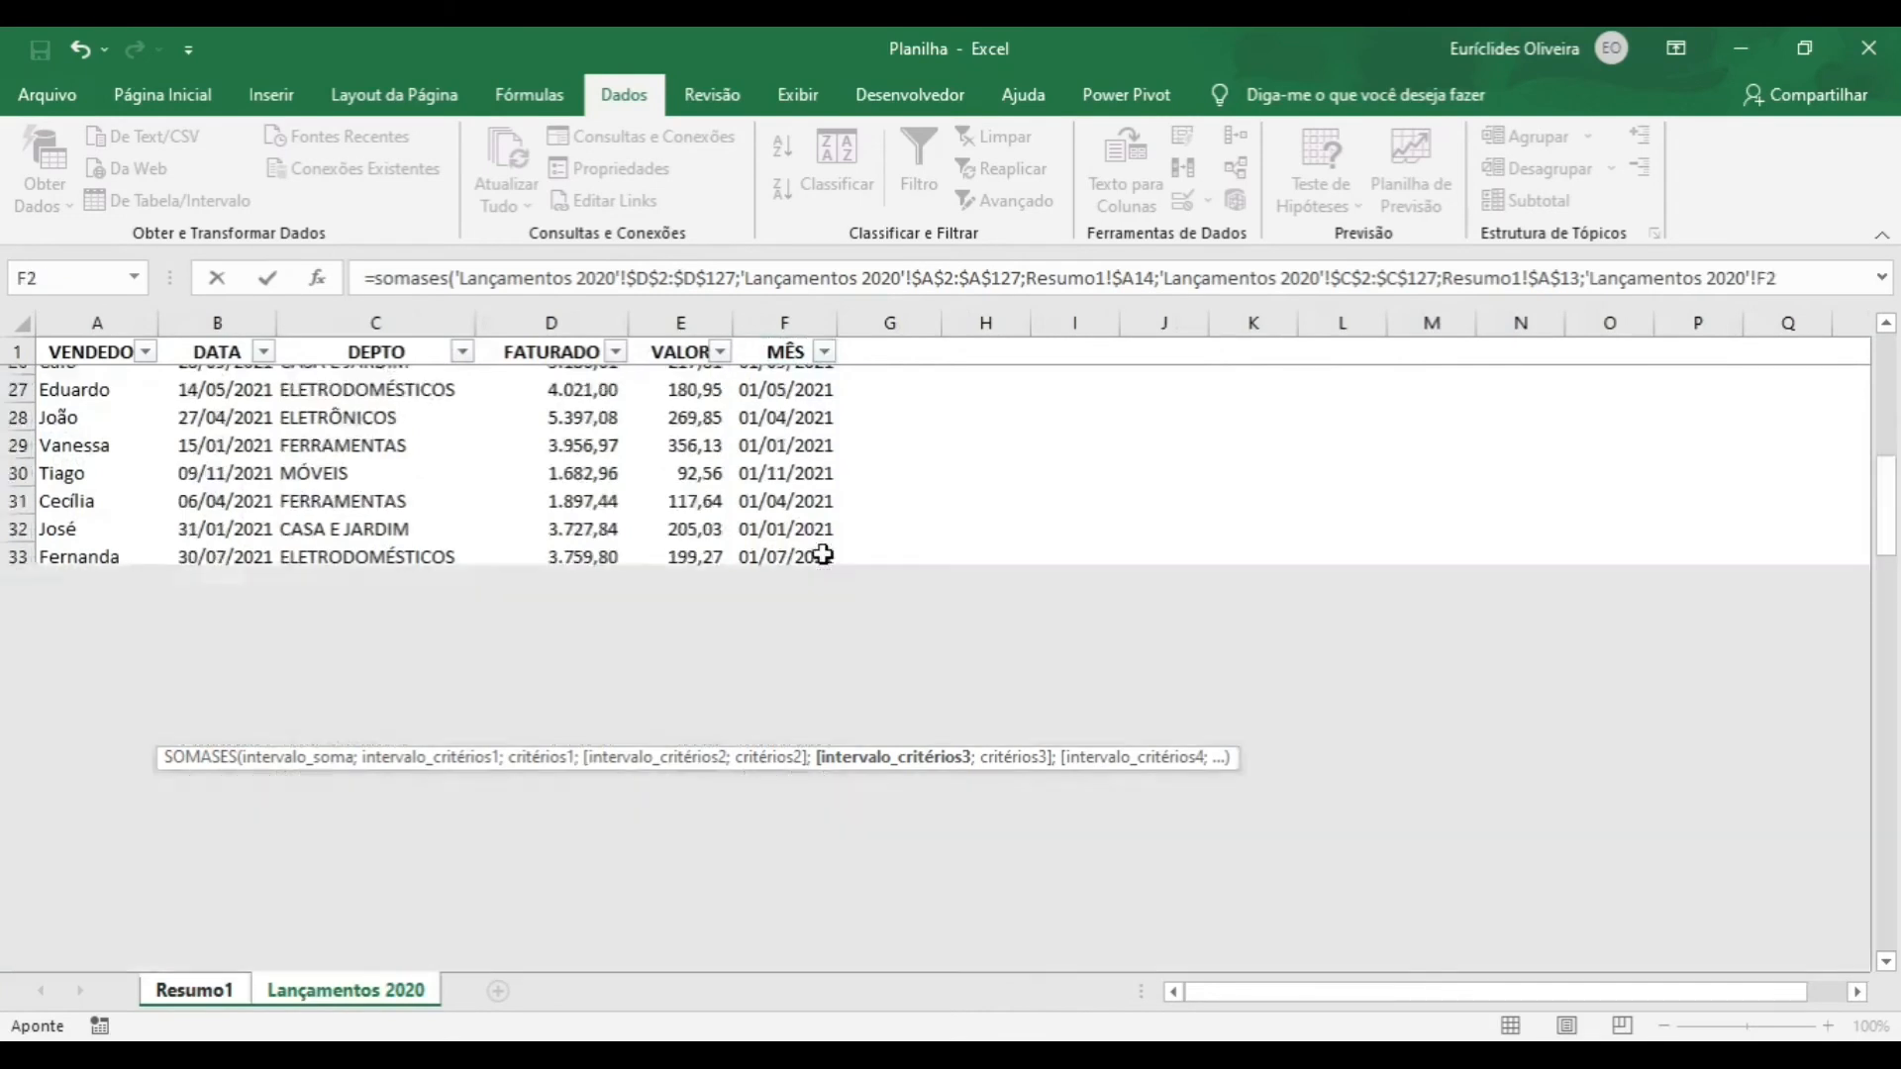
key("ctrl+shift+Down")
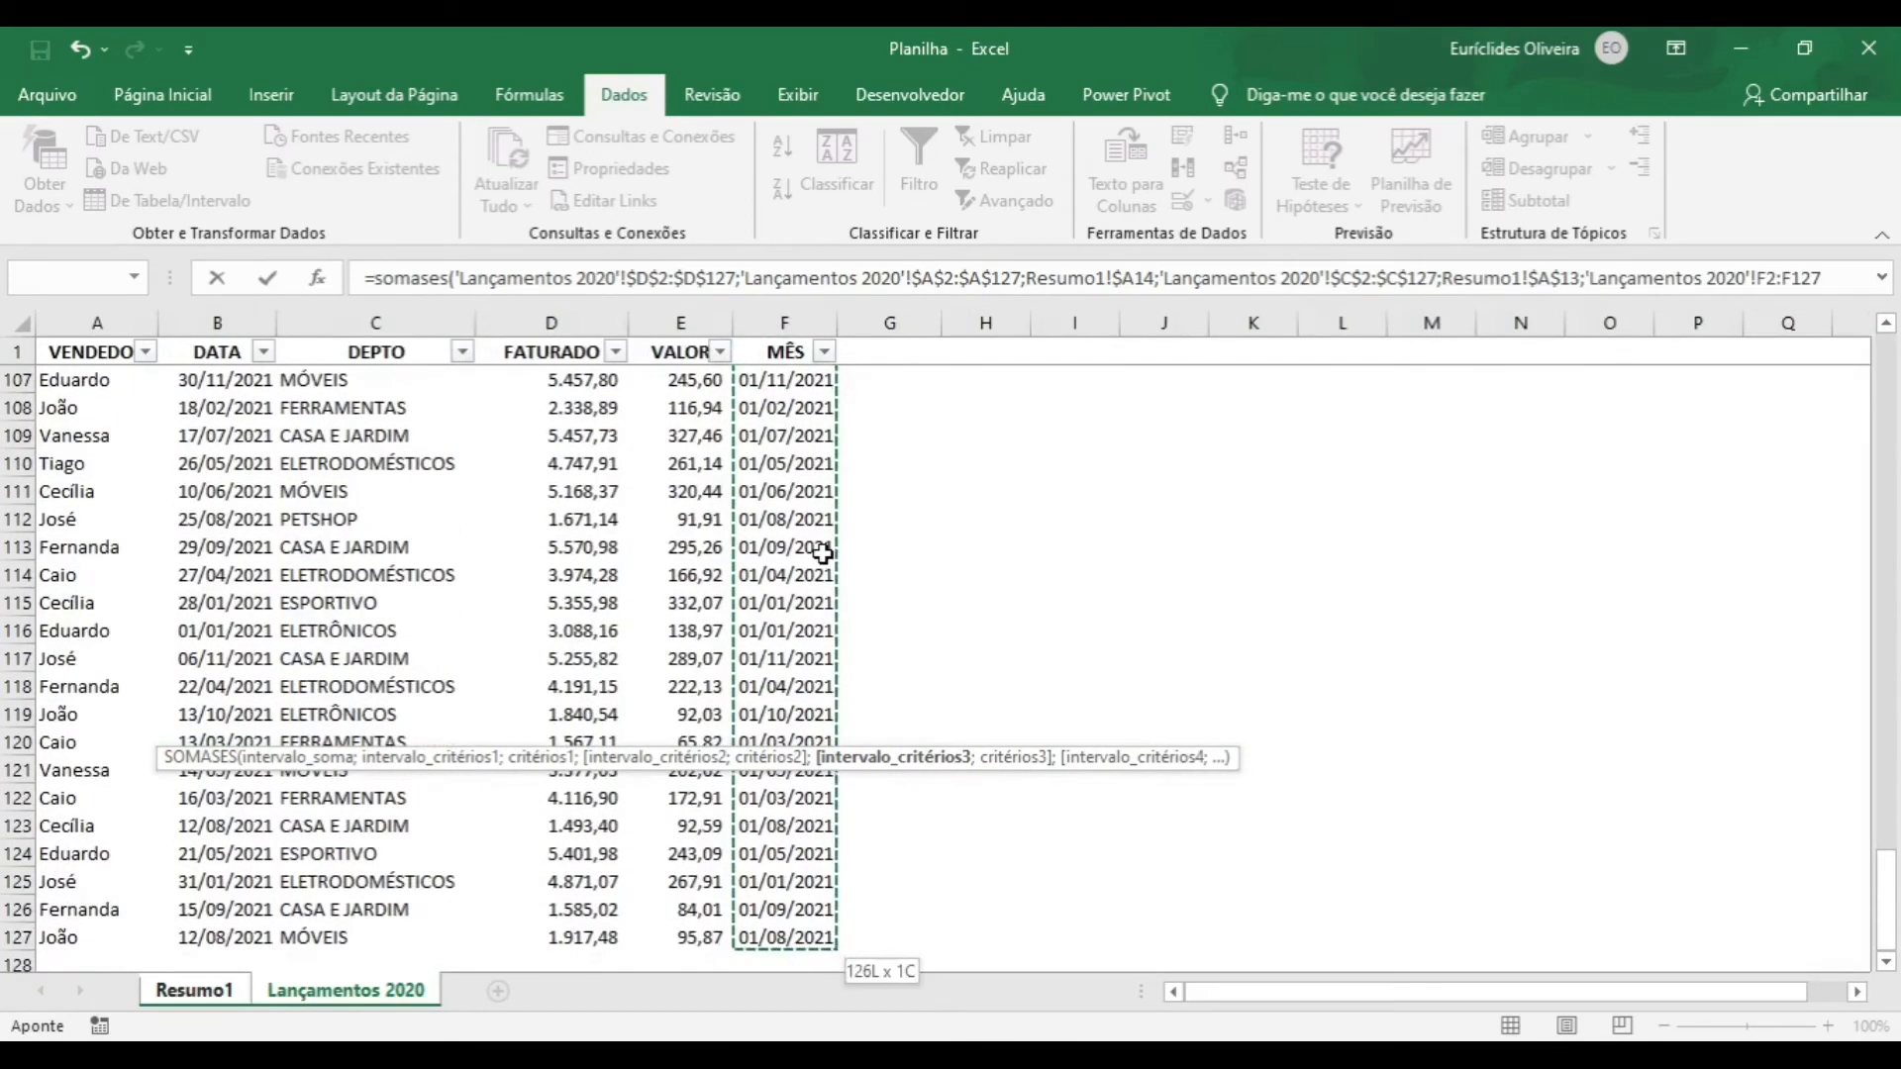
key("F4")
type(";")
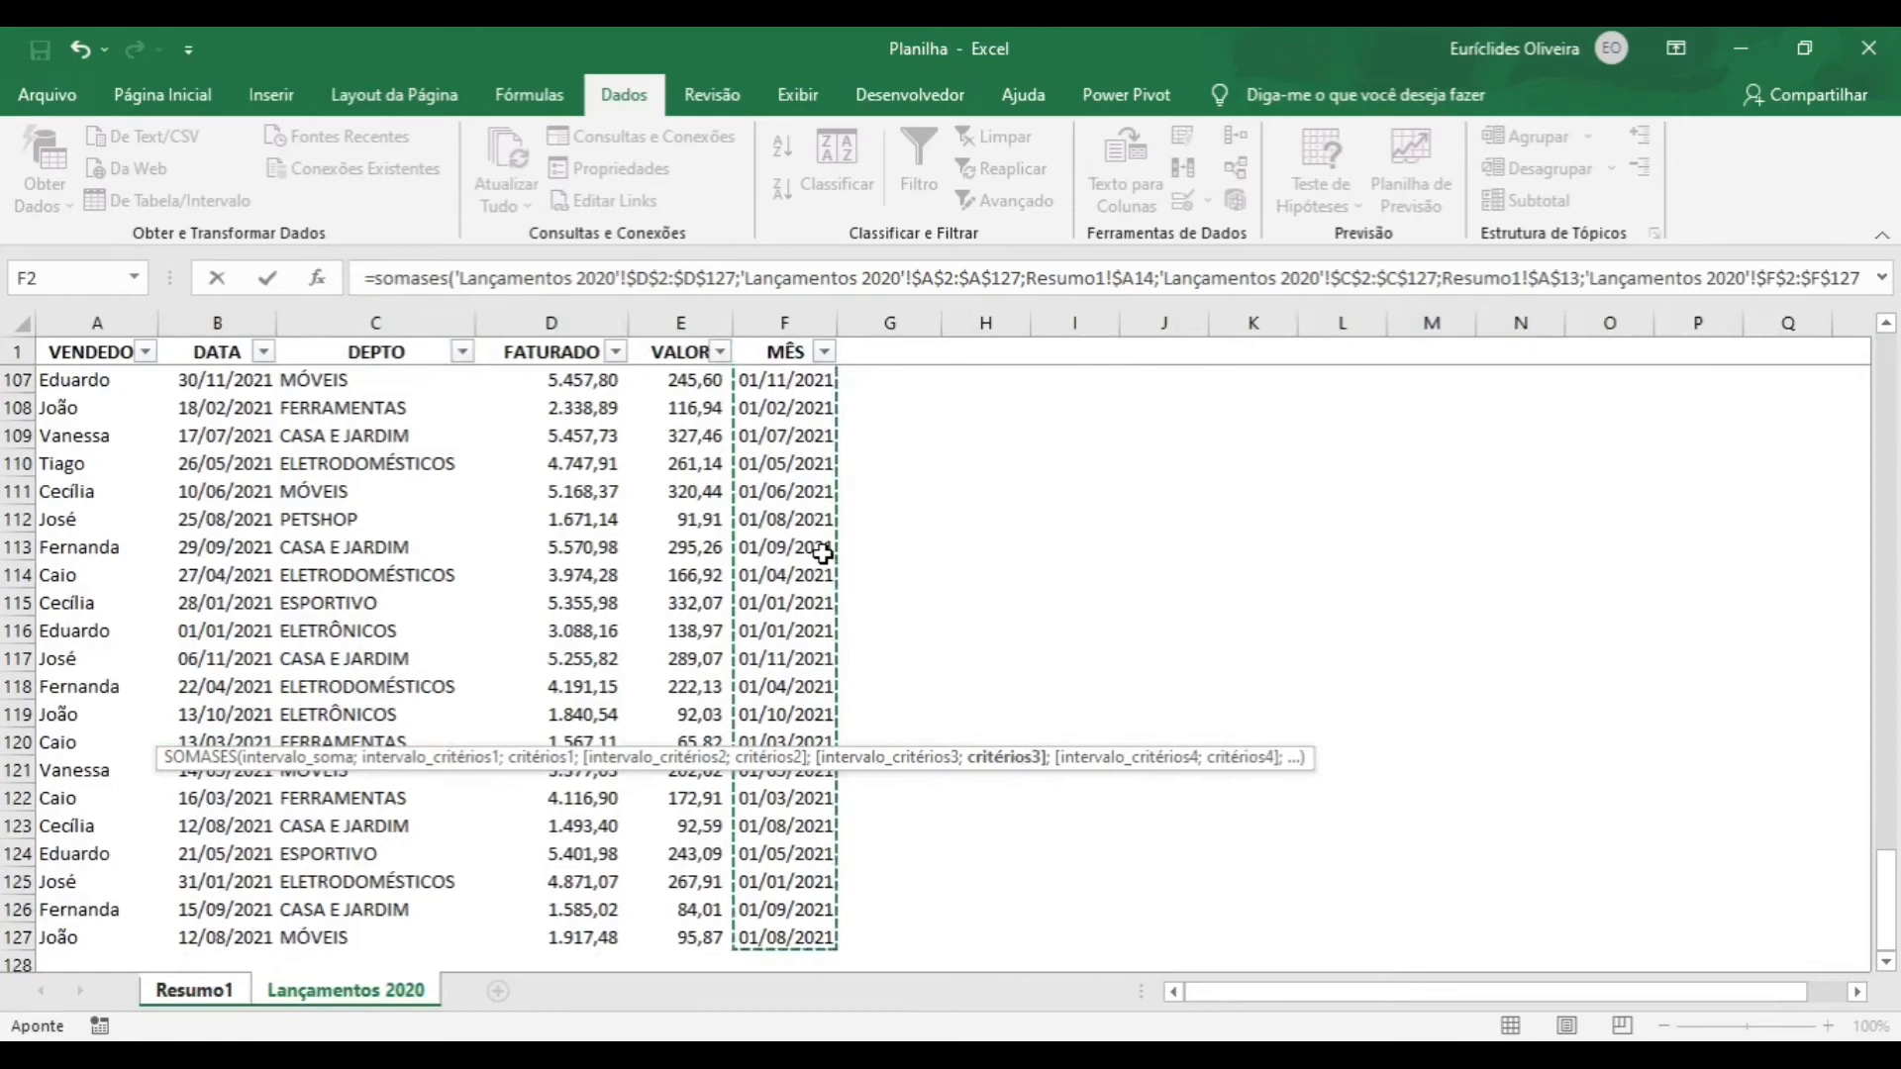
- Complete the B14 formula with the row-locked month criterion B$2 and fill it across the Eletrodomésticos block B14:M21
left_click(182, 998)
left_click(217, 392)
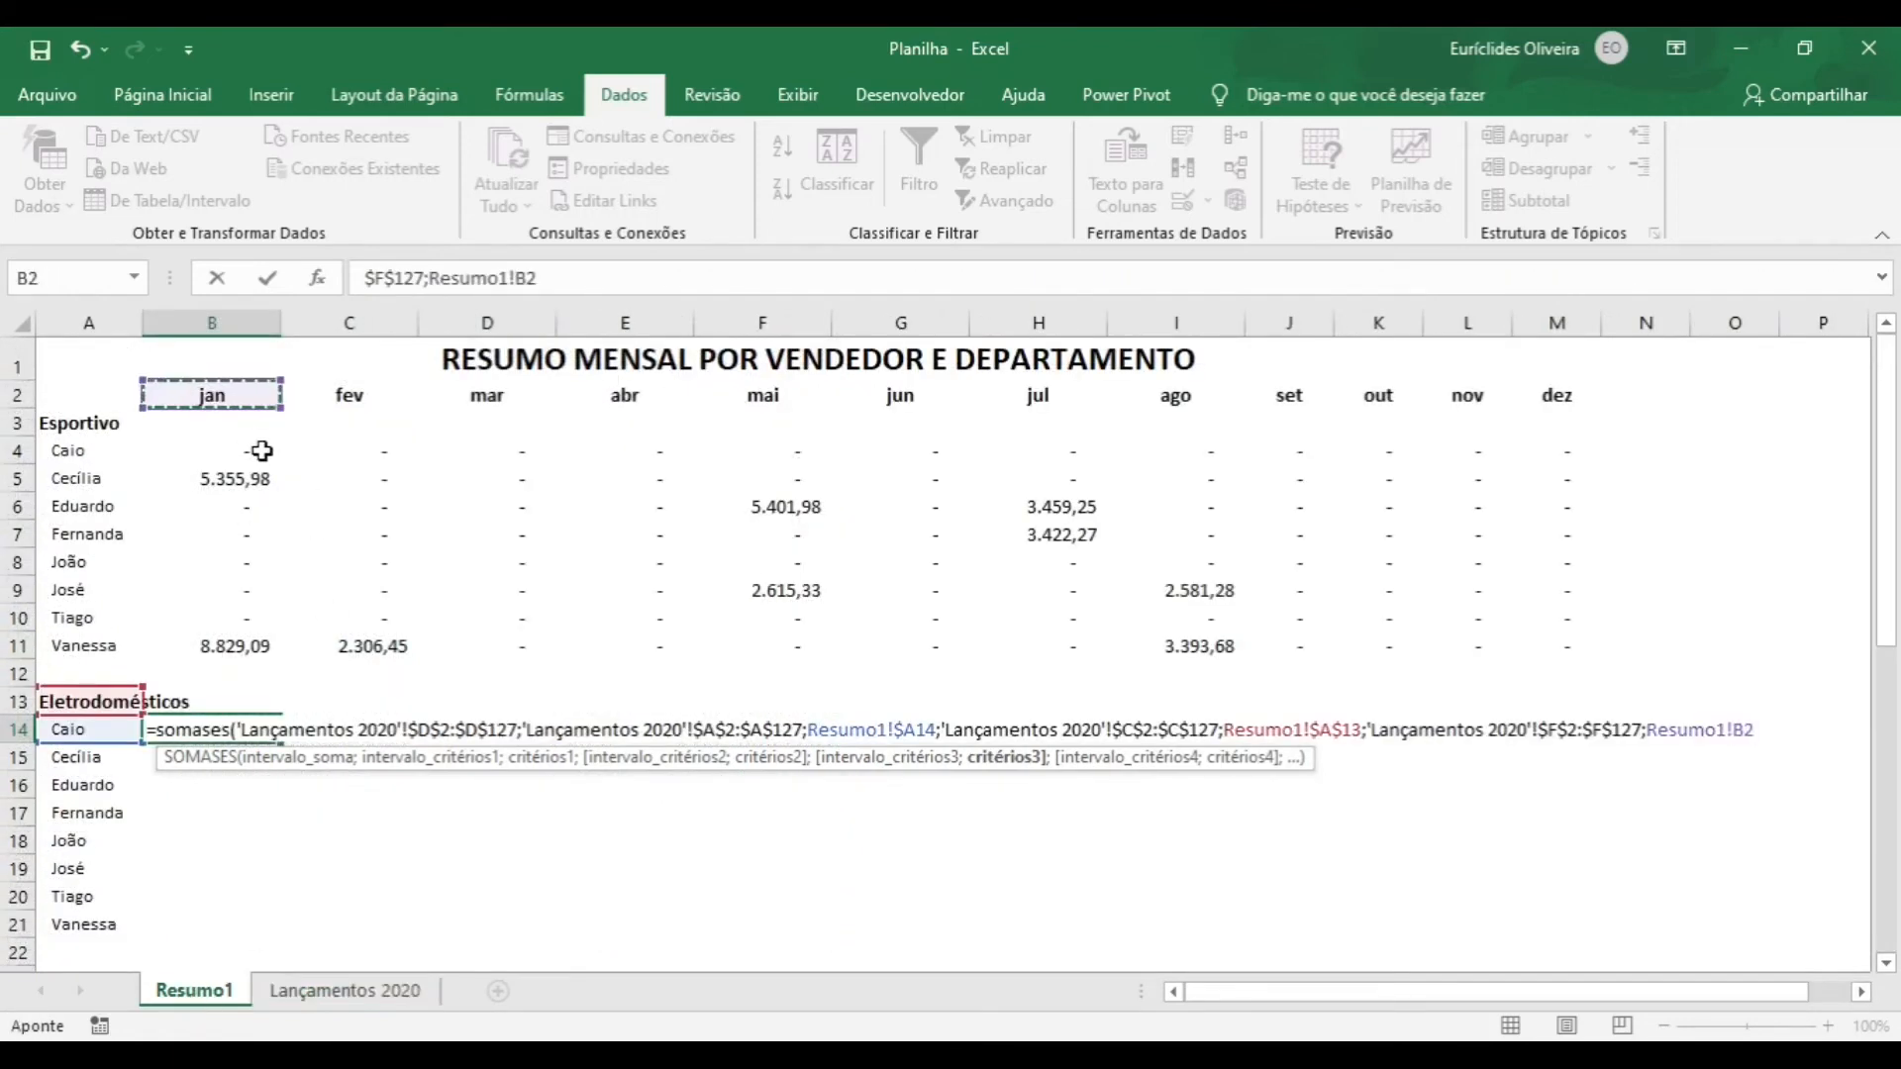
key("F4")
key("F4")
type(")")
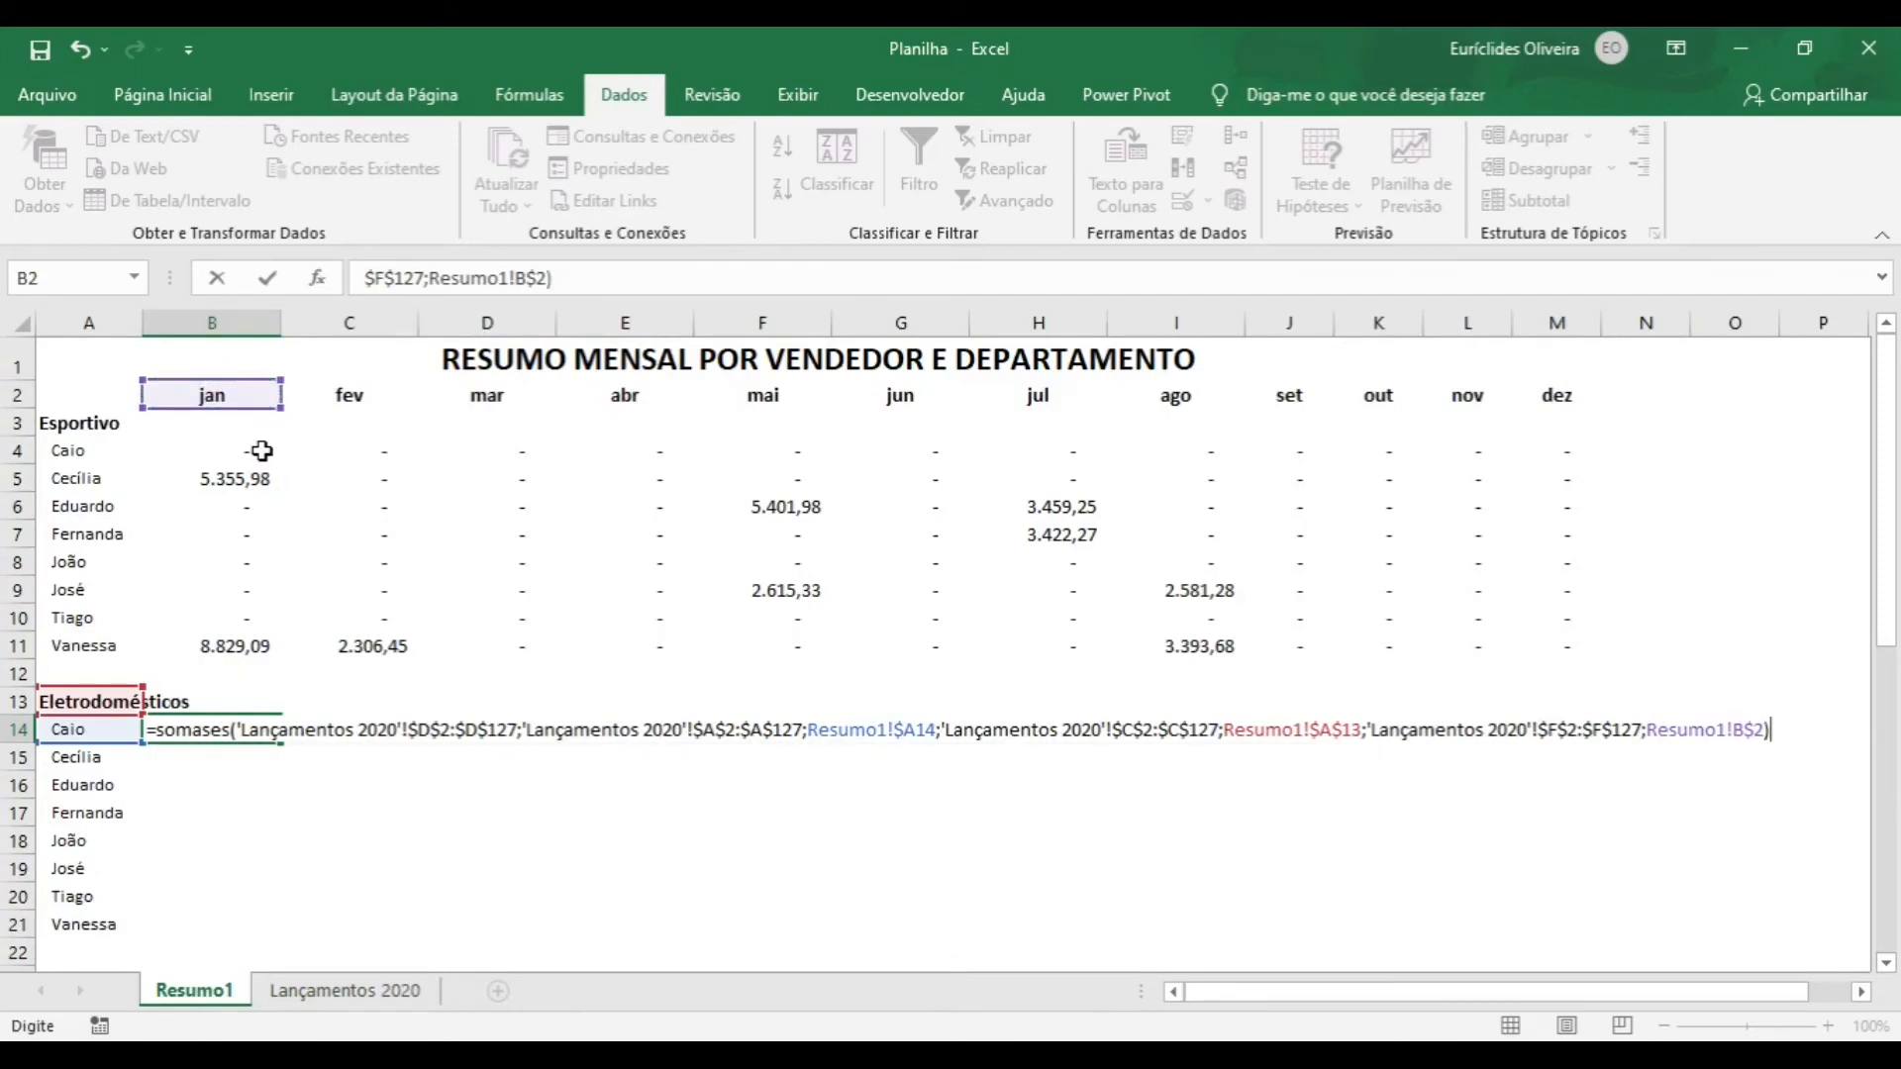
key("Return")
key("Up")
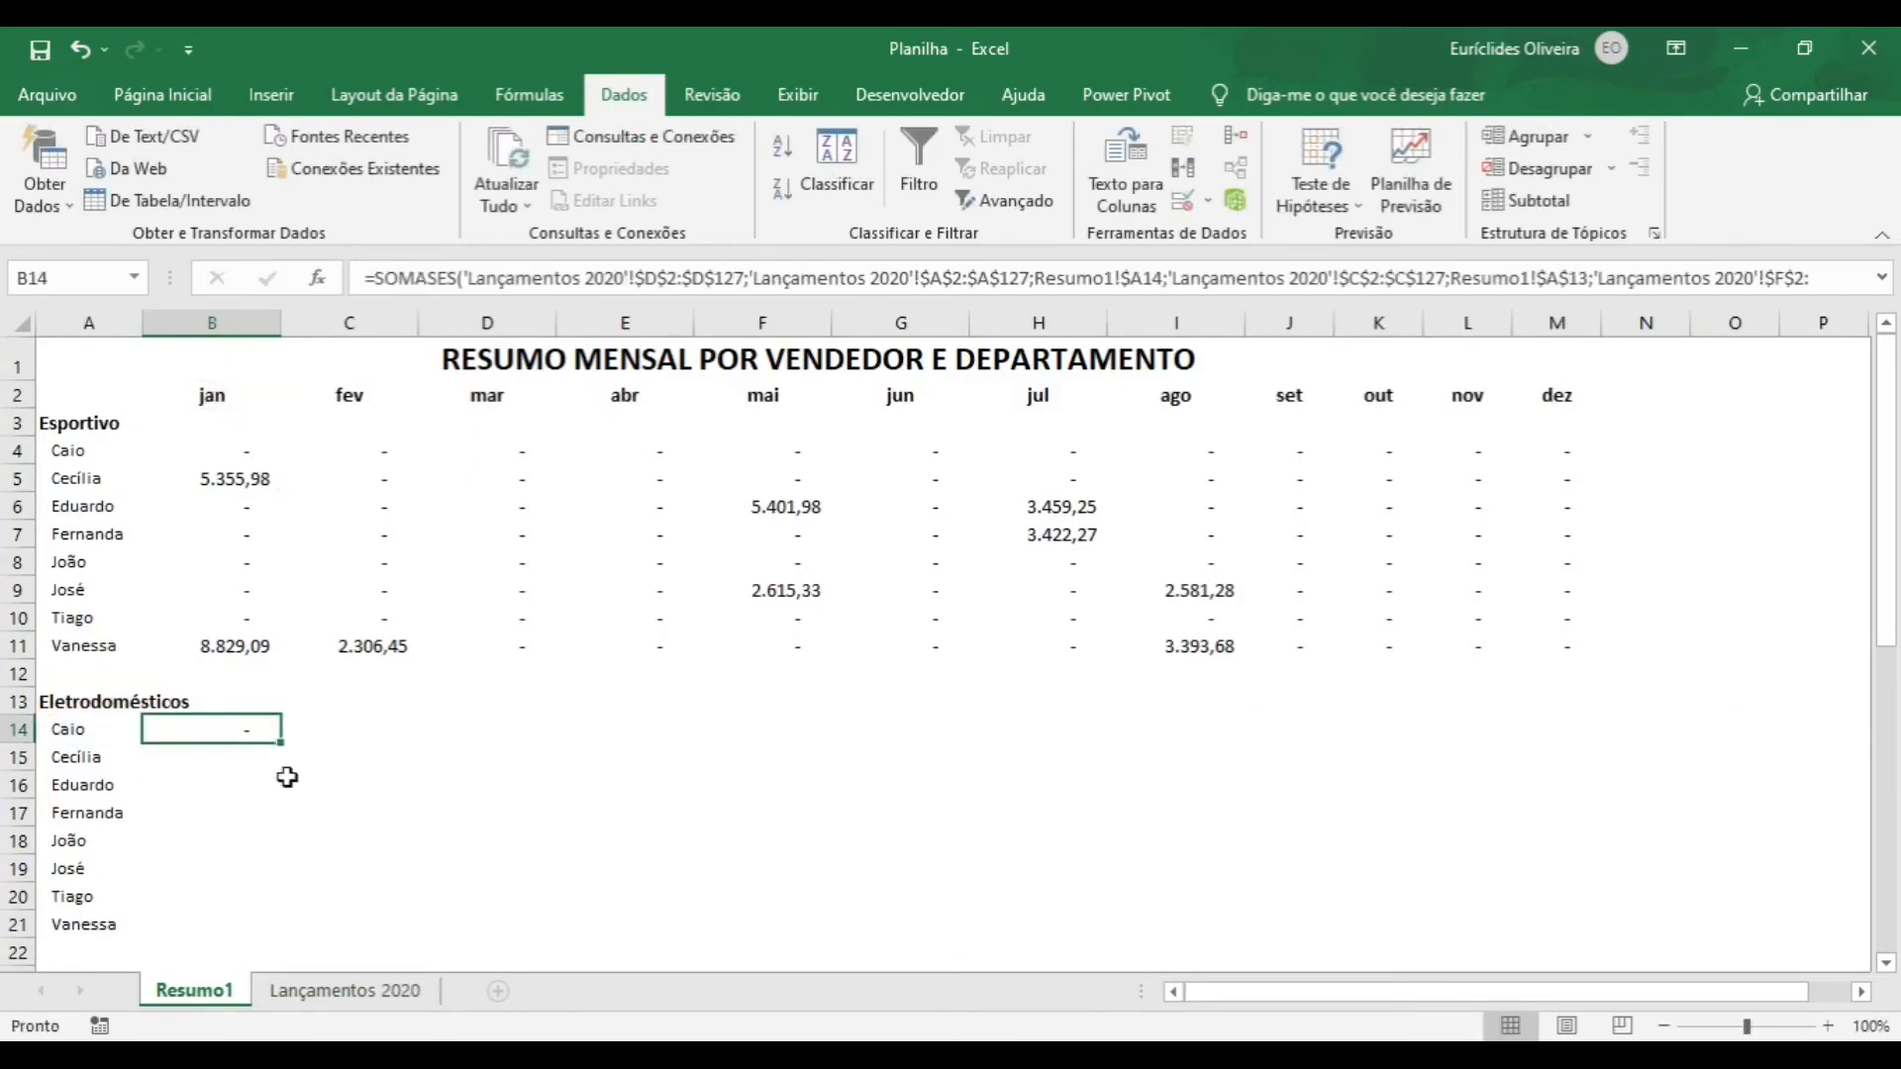
left_click_drag(280, 741, 1591, 964)
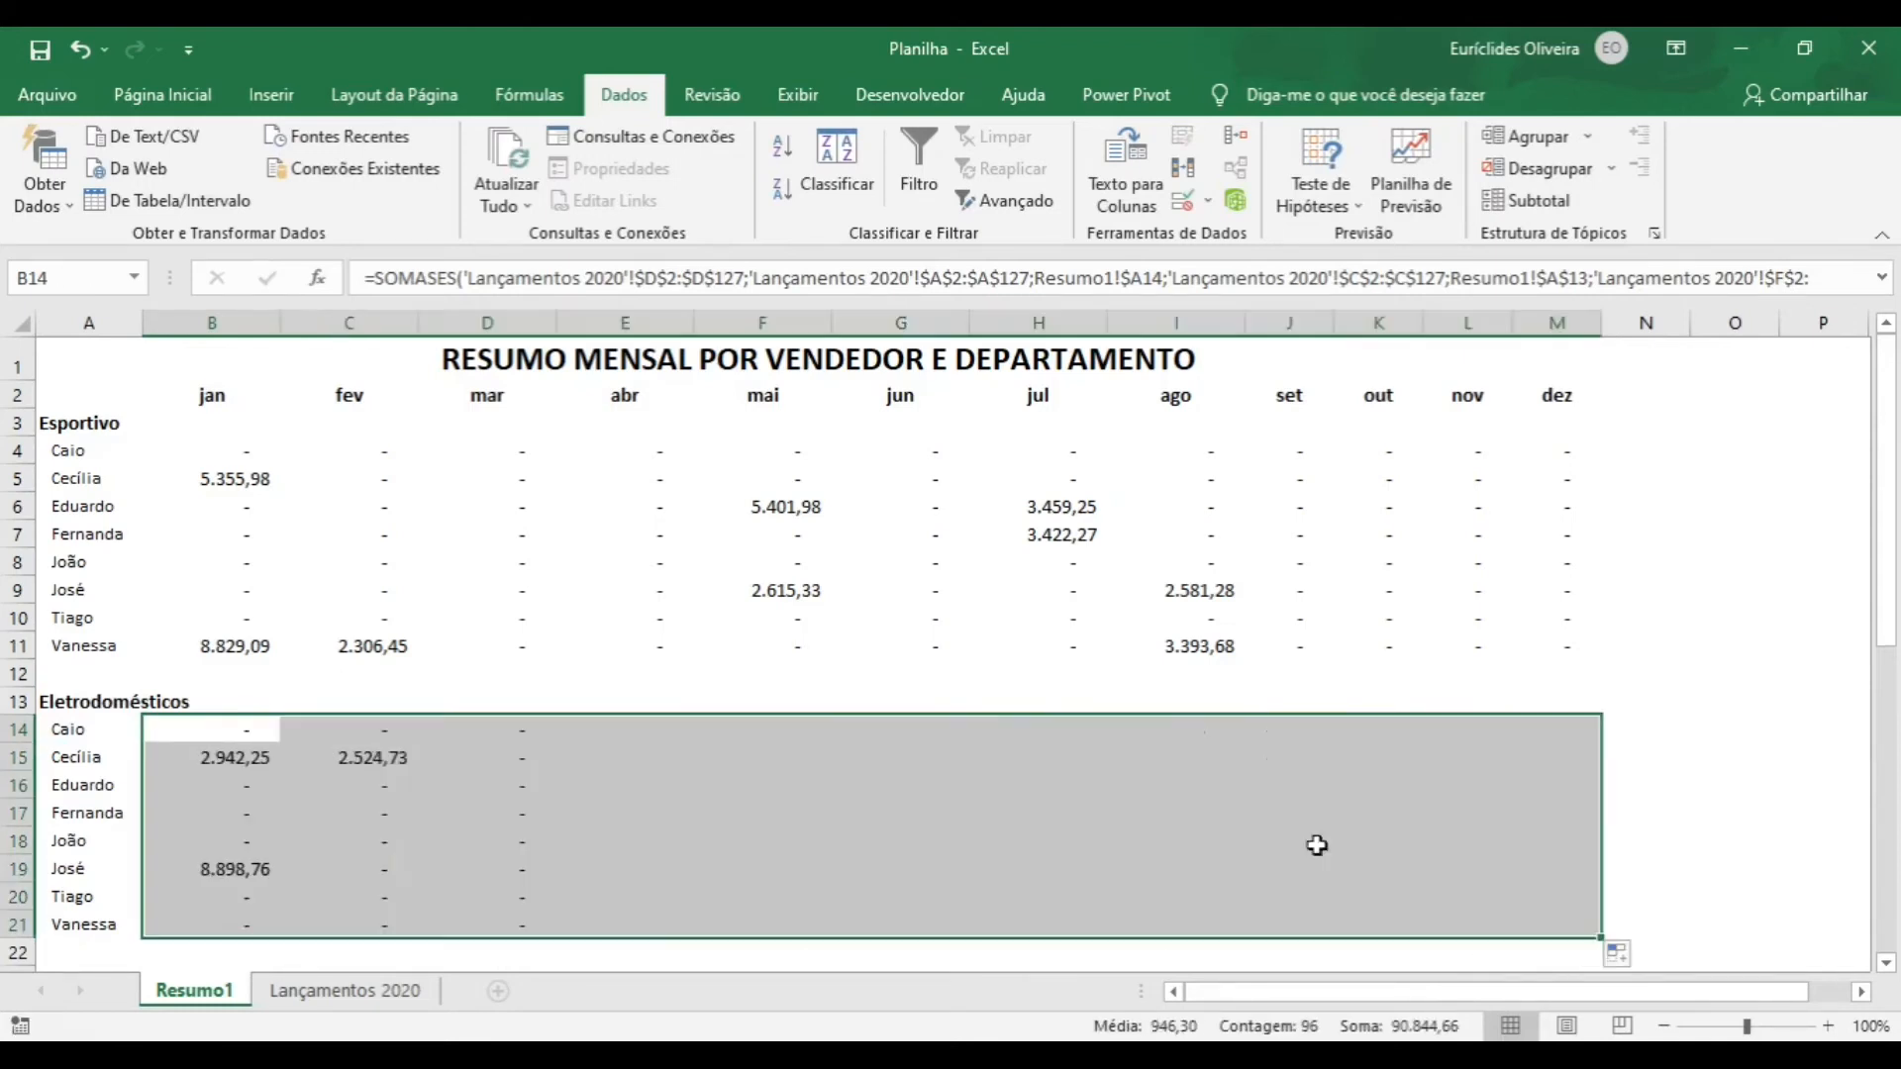
- AutoFit the widths of the set to dez columns, J through M, to their contents
scroll(761, 538, "down", 3)
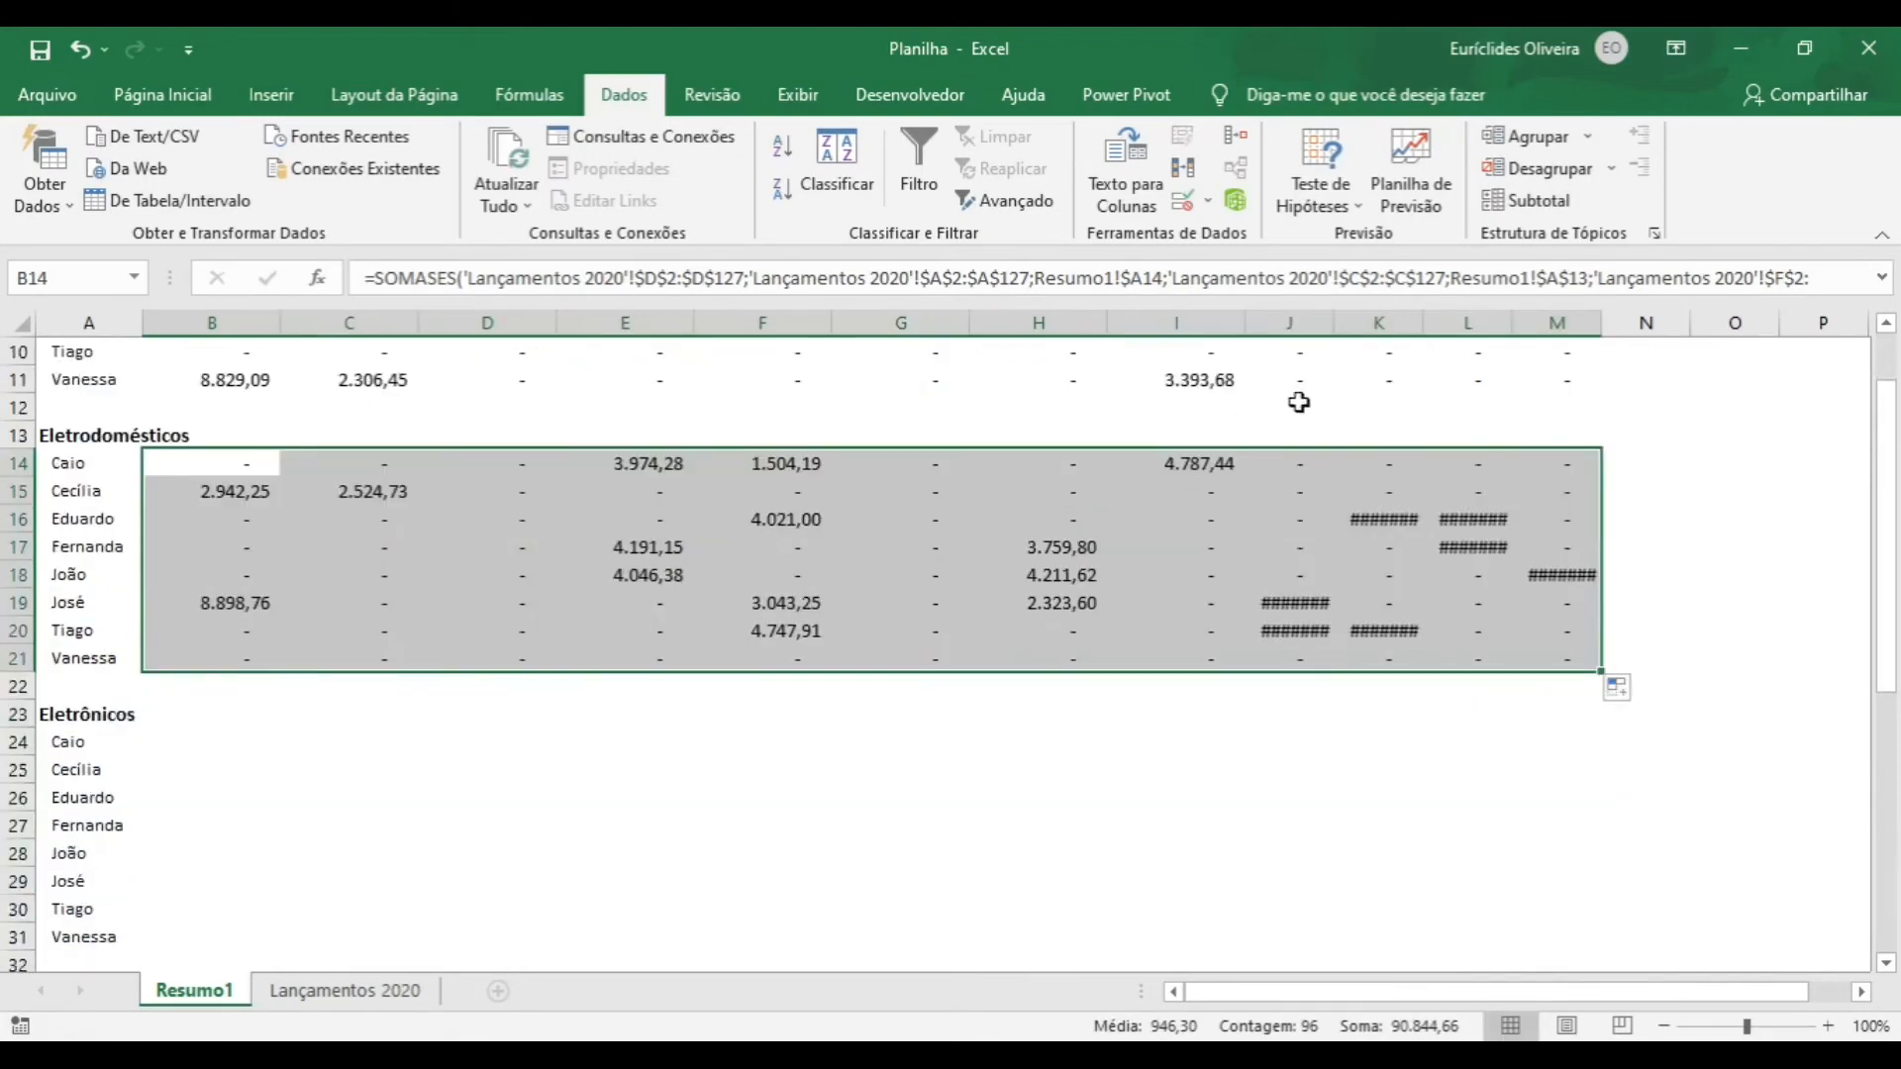
double_click(1330, 319)
left_click_drag(1384, 322, 1538, 326)
double_click(1605, 322)
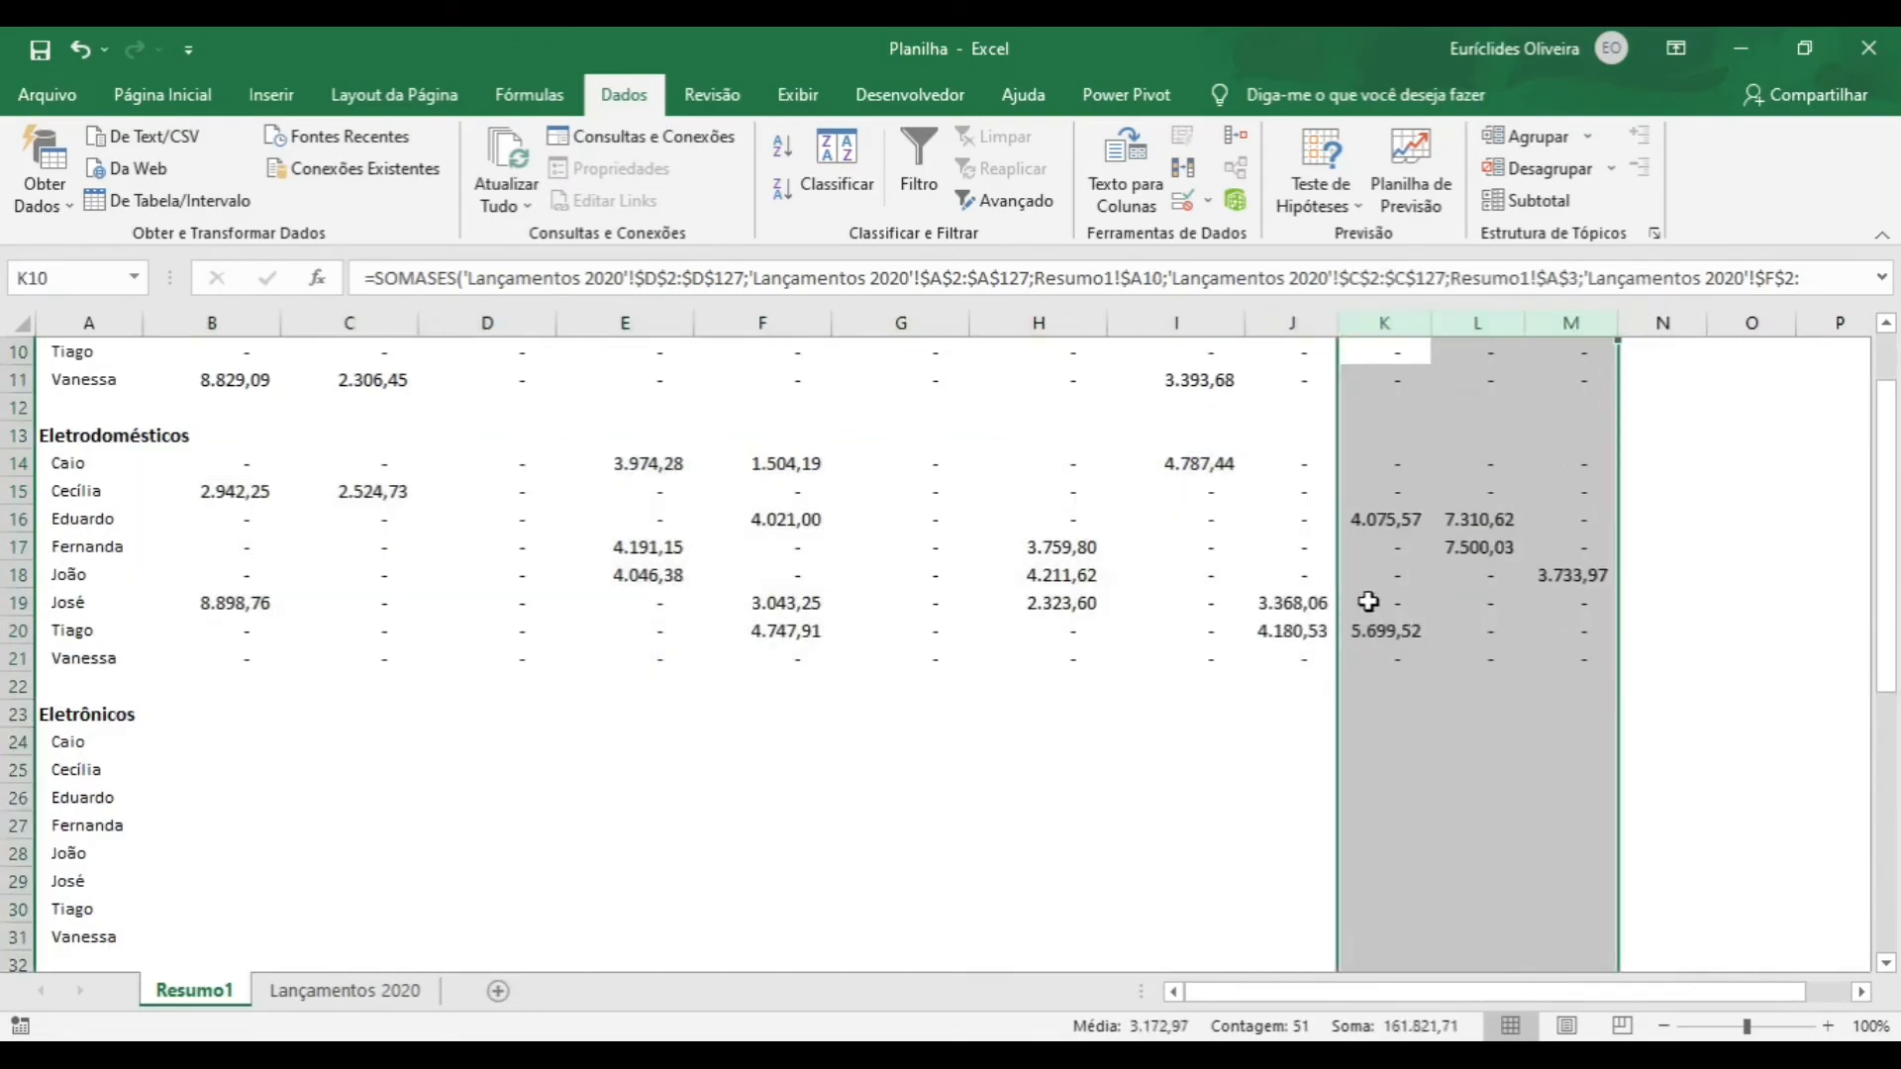
scroll(1347, 619, "up", 2)
scroll(1346, 619, "up", 1)
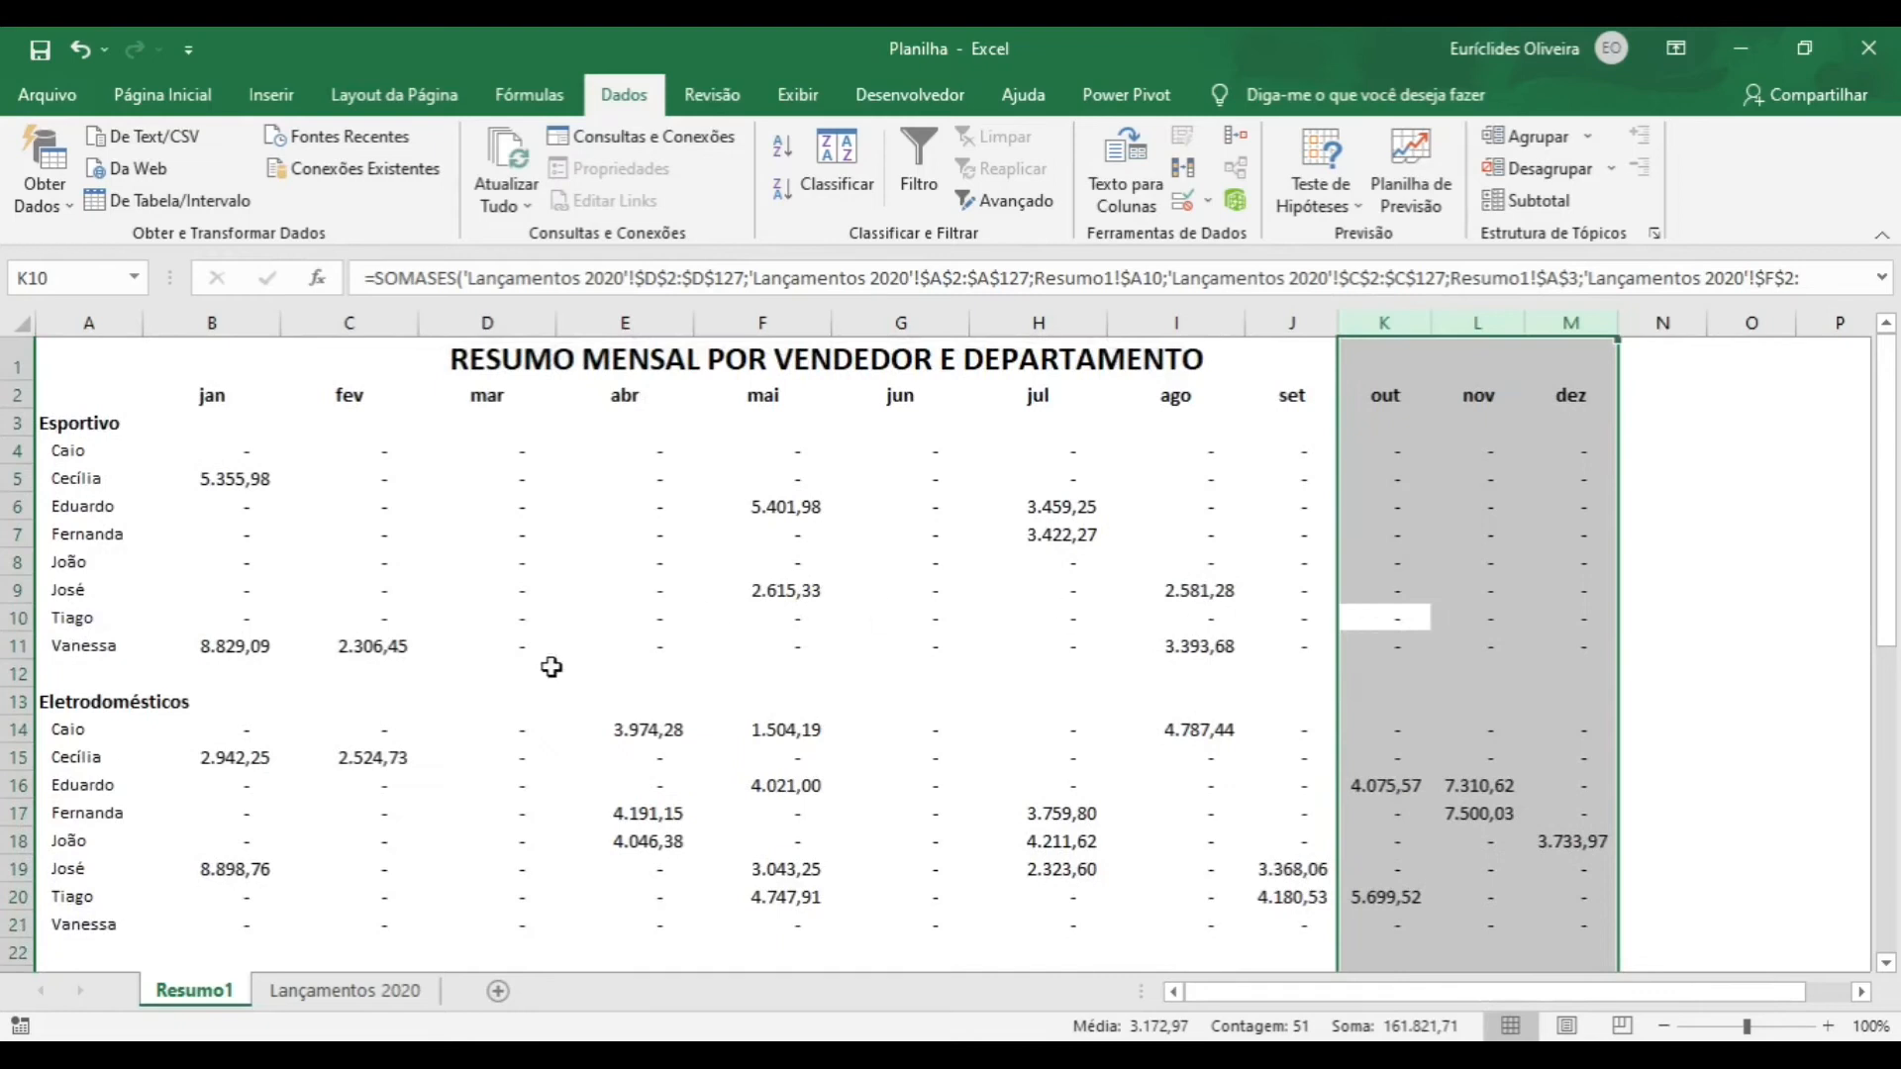
- Copy the SOMASES formula from B14 into B24, the first January cell of the Eletrônicos block
scroll(551, 668, "down", 2)
left_click(237, 551)
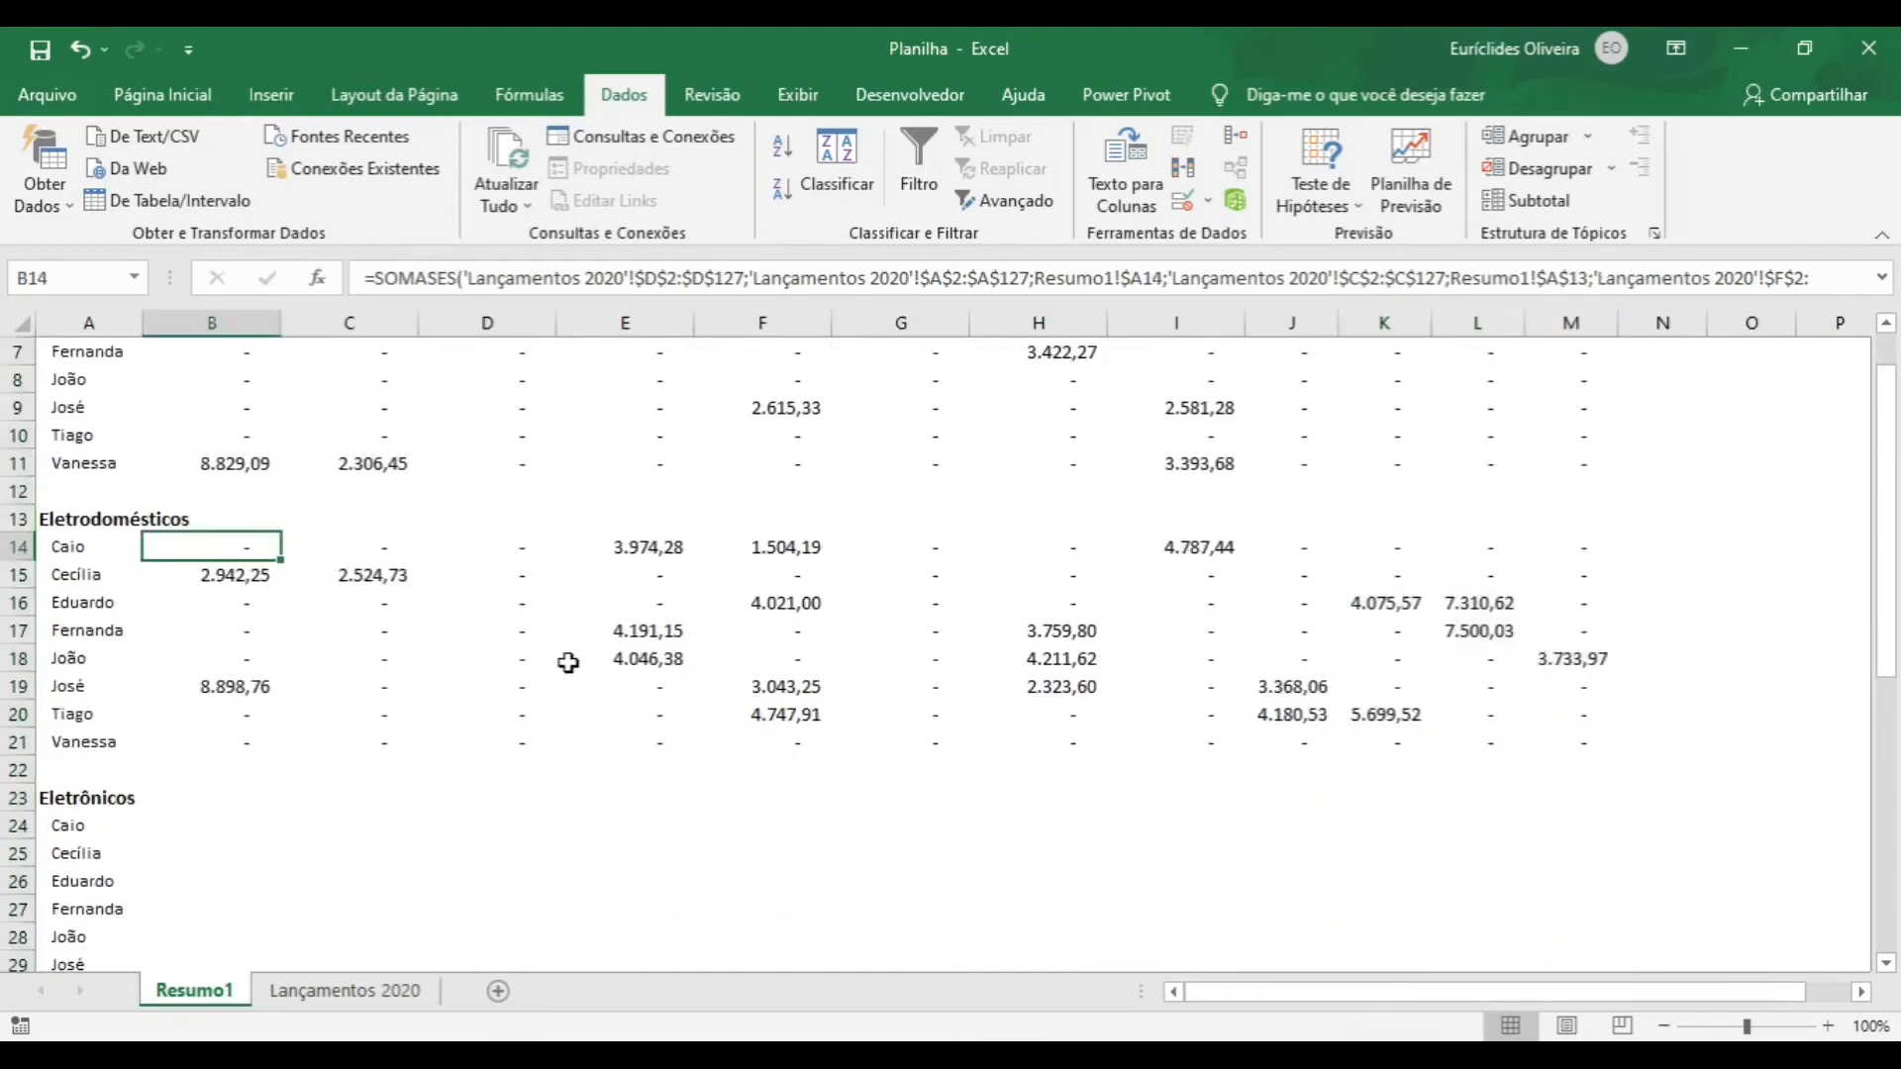
key("ctrl+c")
key("Down")
key("Down")
key("Down")
key("Down")
key("Down")
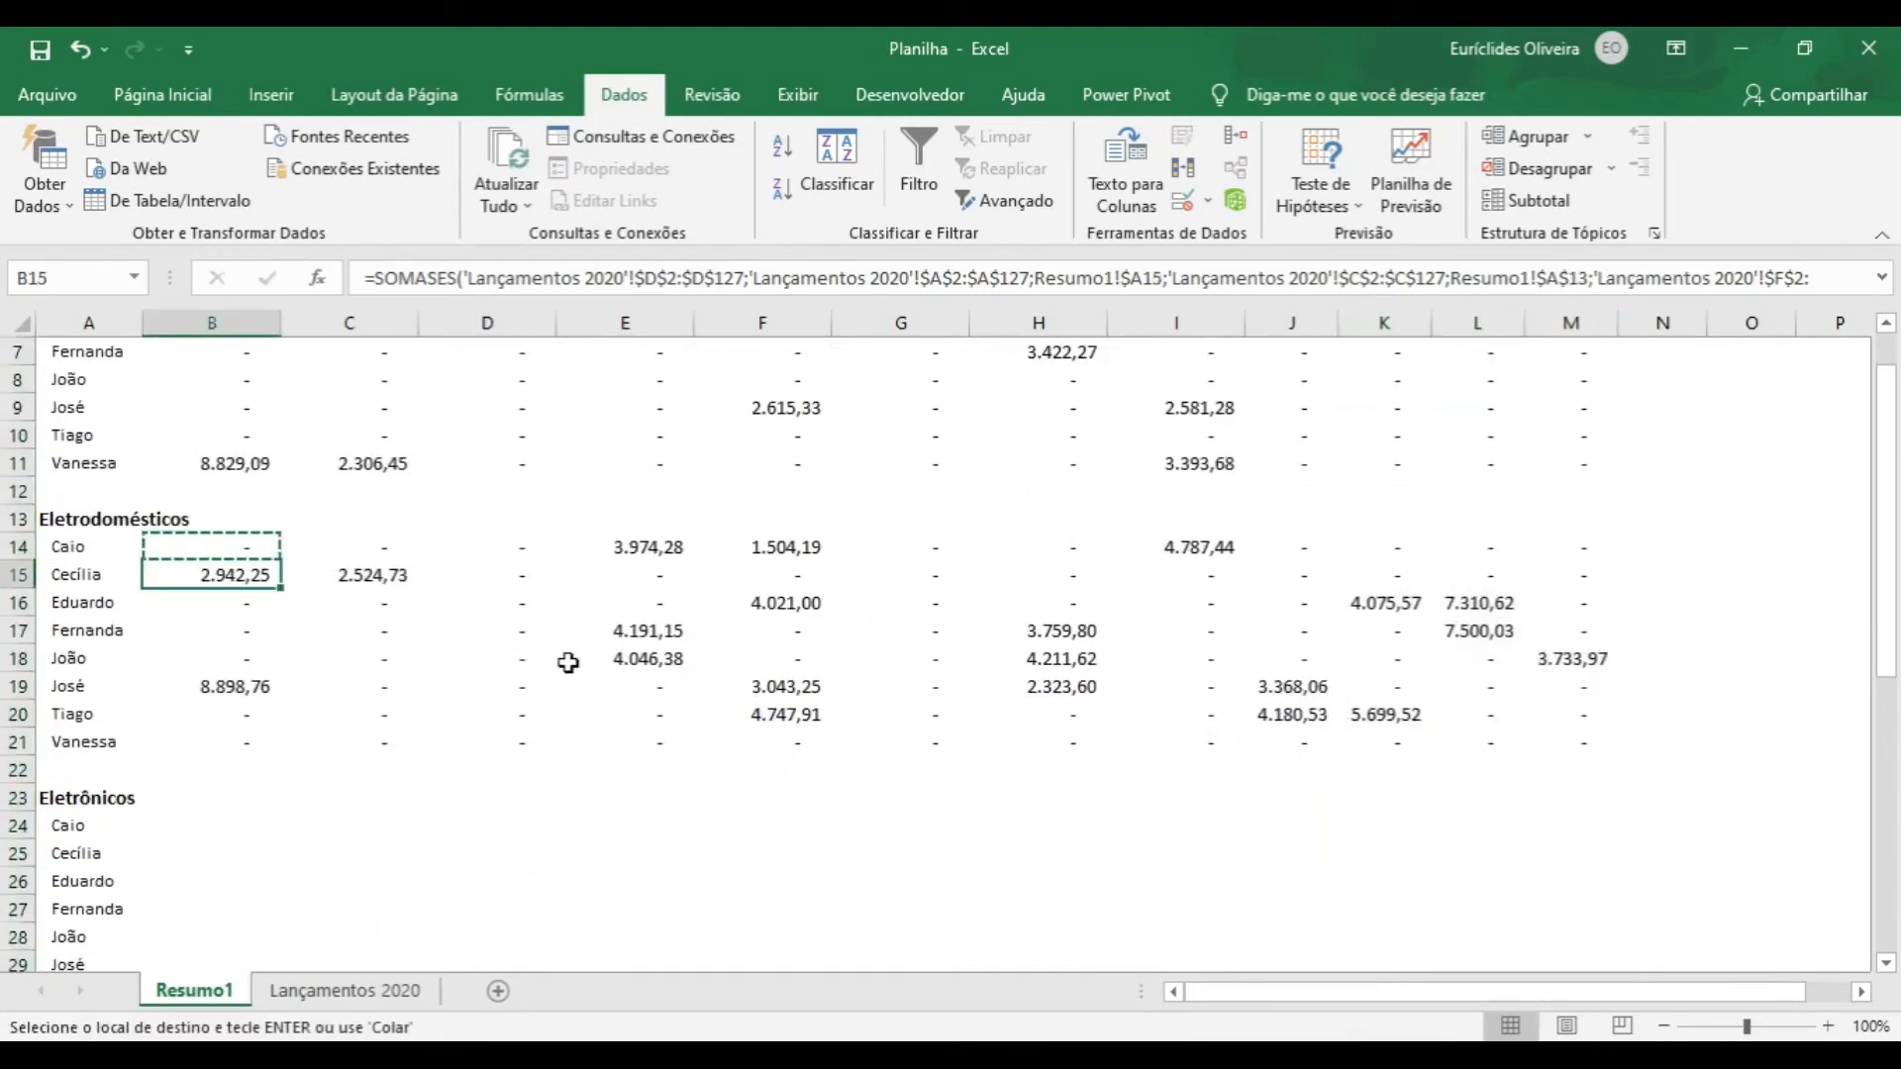
key("Up")
key("Up")
key("Up")
key("Up")
key("Up")
key("Up")
key("Up")
key("Up")
key("Up")
key("Up")
key("Up")
key("Up")
key("Up")
key("Up")
key("Up")
key("Up")
key("Up")
key("Up")
key("Down")
key("Down")
key("Down")
key("Down")
key("Down")
key("Down")
key("Down")
key("Down")
key("Down")
key("Down")
key("Down")
key("Down")
key("Down")
key("Down")
key("Down")
key("Down")
key("Down")
key("Down")
key("Down")
key("Down")
key("Down")
key("Down")
key("Down")
key("Down")
key("Down")
key("Down")
key("Down")
key("Down")
key("Down")
key("Down")
key("Down")
key("Down")
key("Up")
key("Up")
key("Up")
key("Up")
key("Up")
key("Up")
key("Up")
key("Up")
key("Up")
key("Up")
key("Up")
key("Down")
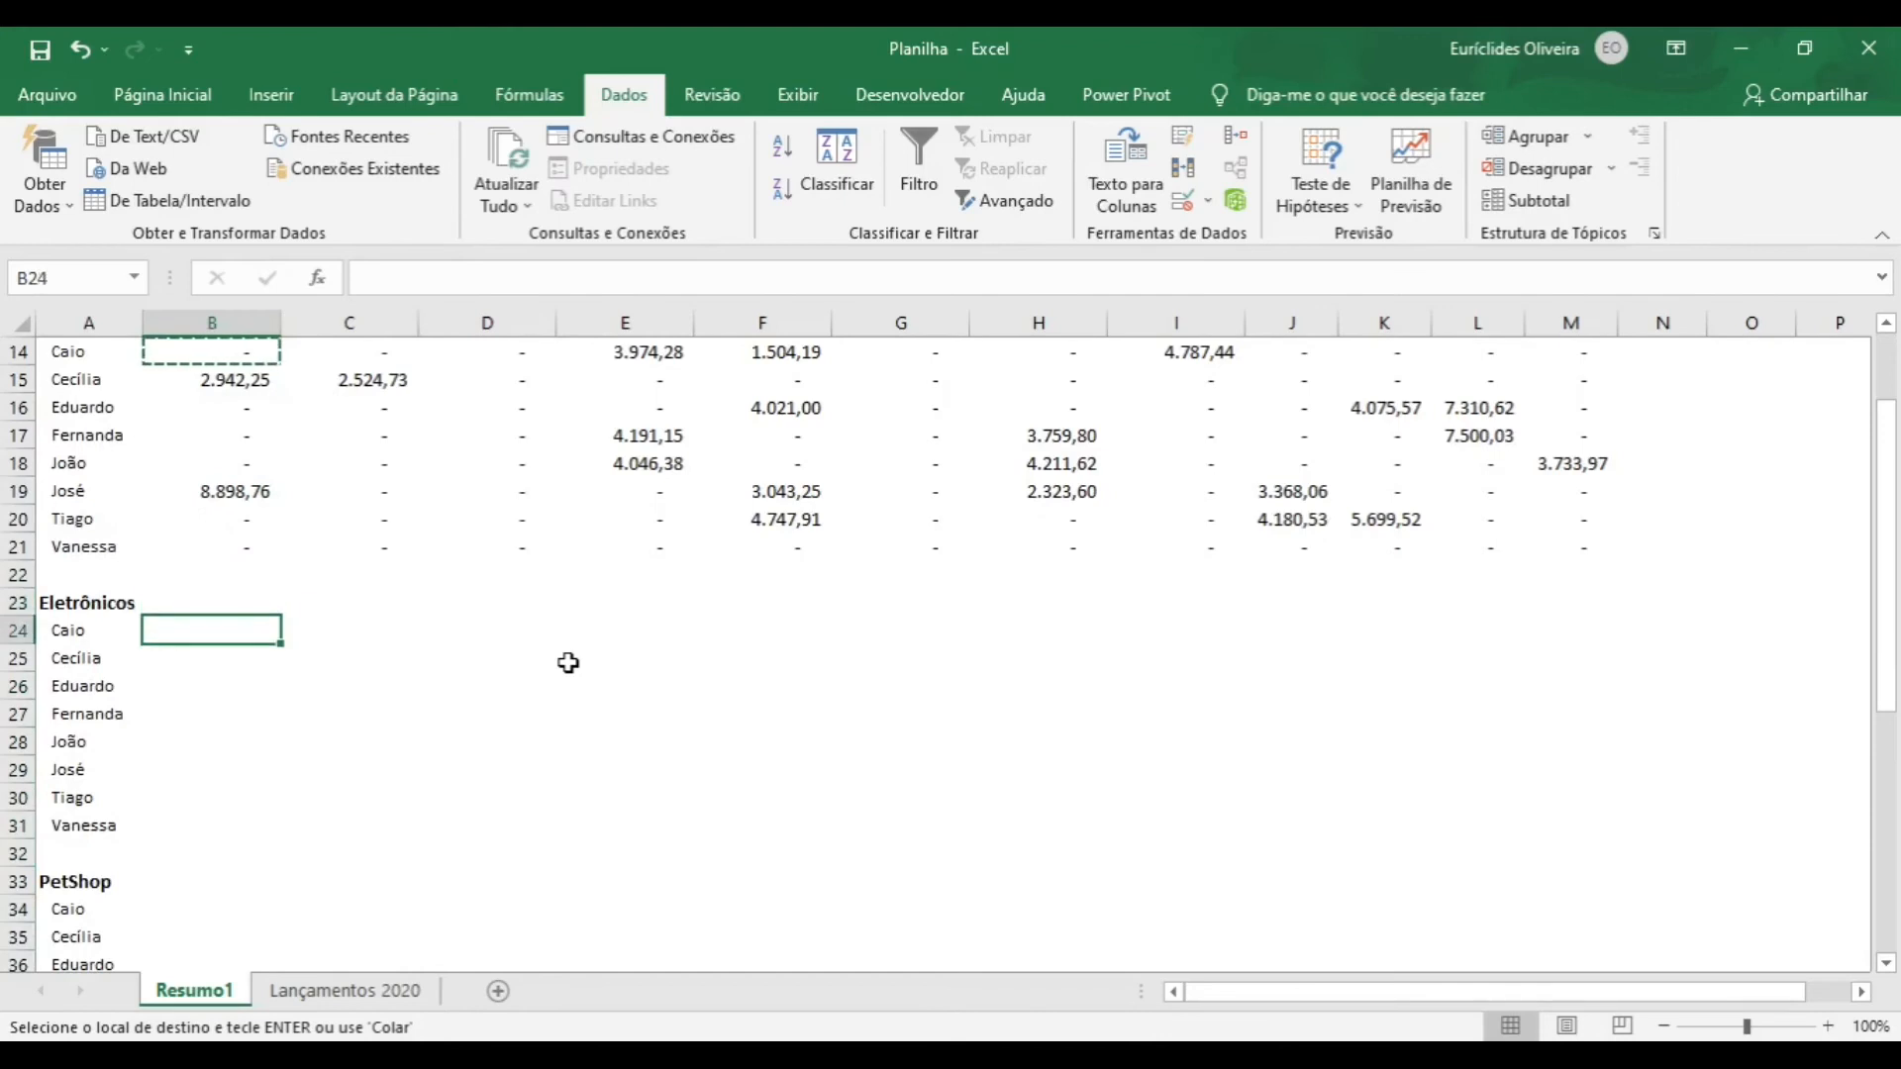
key("Return")
- Repoint the department criterion in B24 to the Eletrônicos heading $A$23 and fill the formula across B24:M31
key("F2")
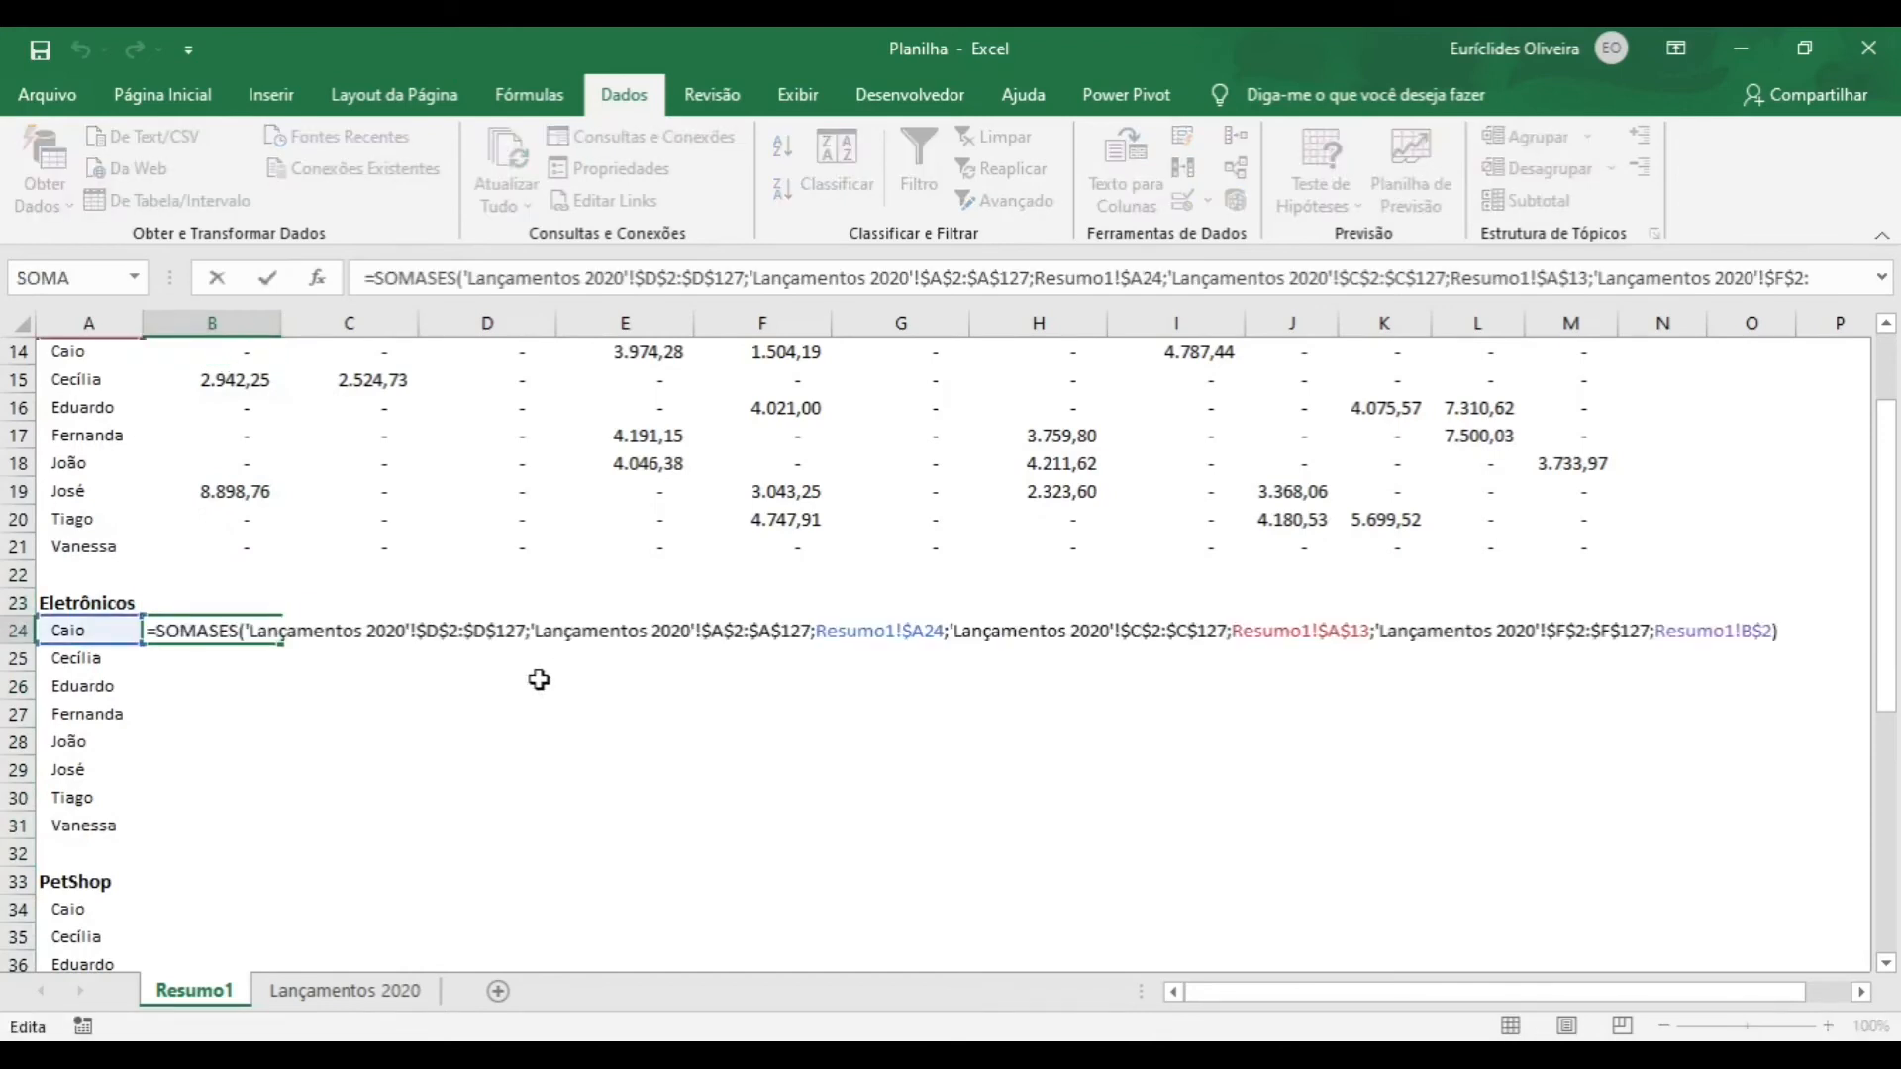
scroll(545, 674, "up", 5)
scroll(532, 682, "down", 4)
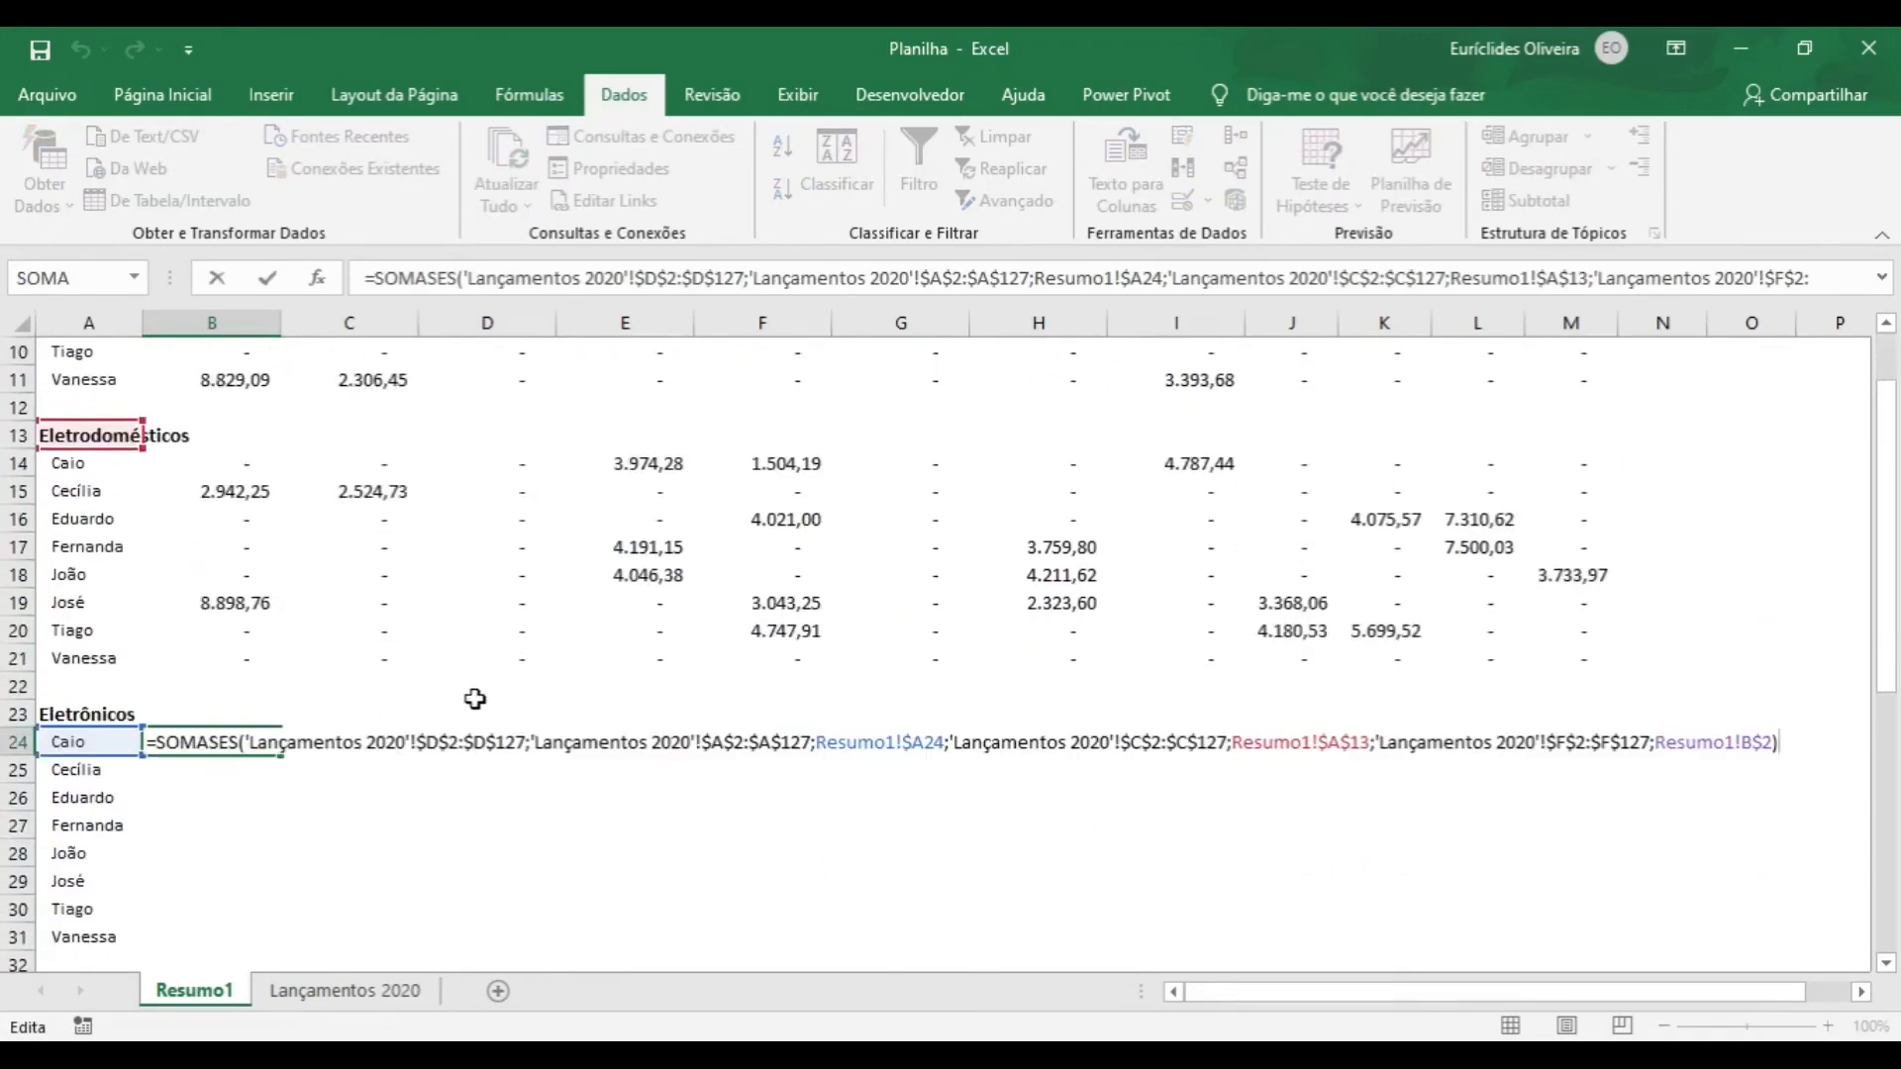
left_click_drag(118, 358, 111, 637)
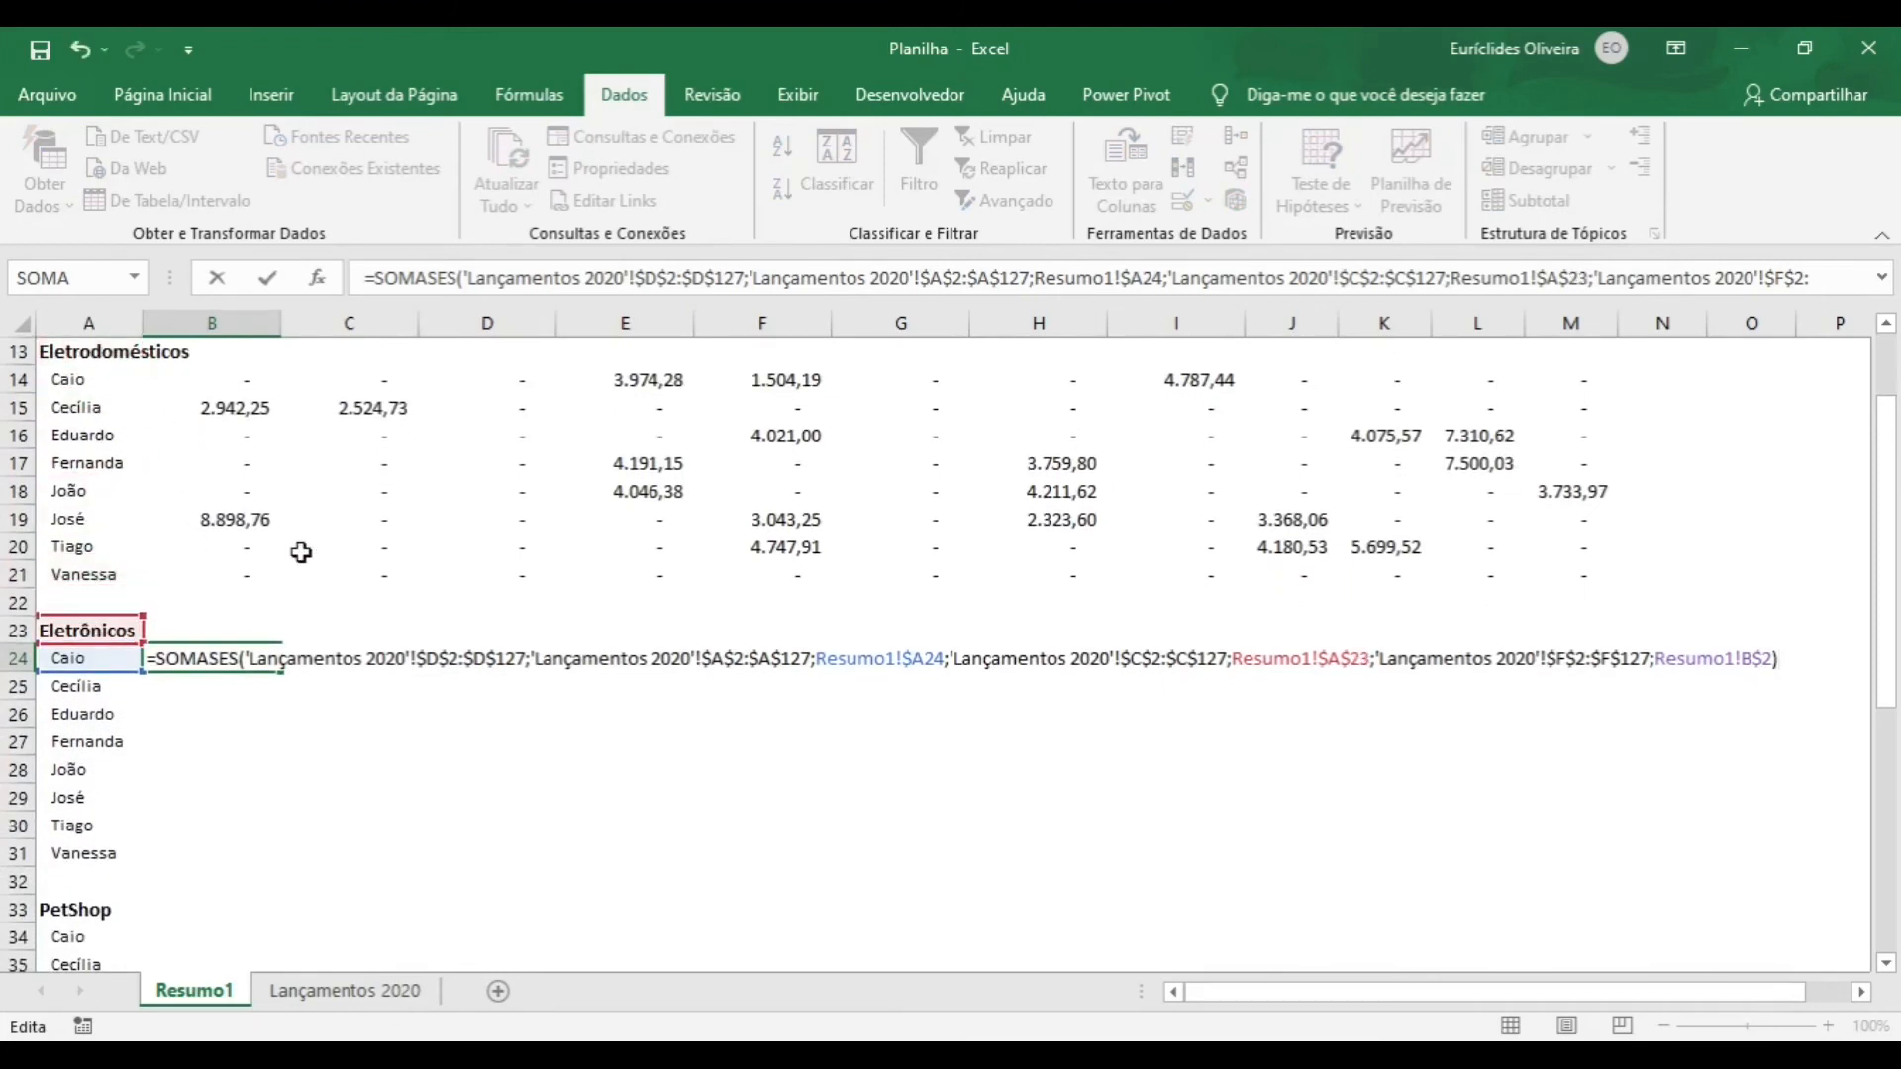
key("Return")
left_click(229, 654)
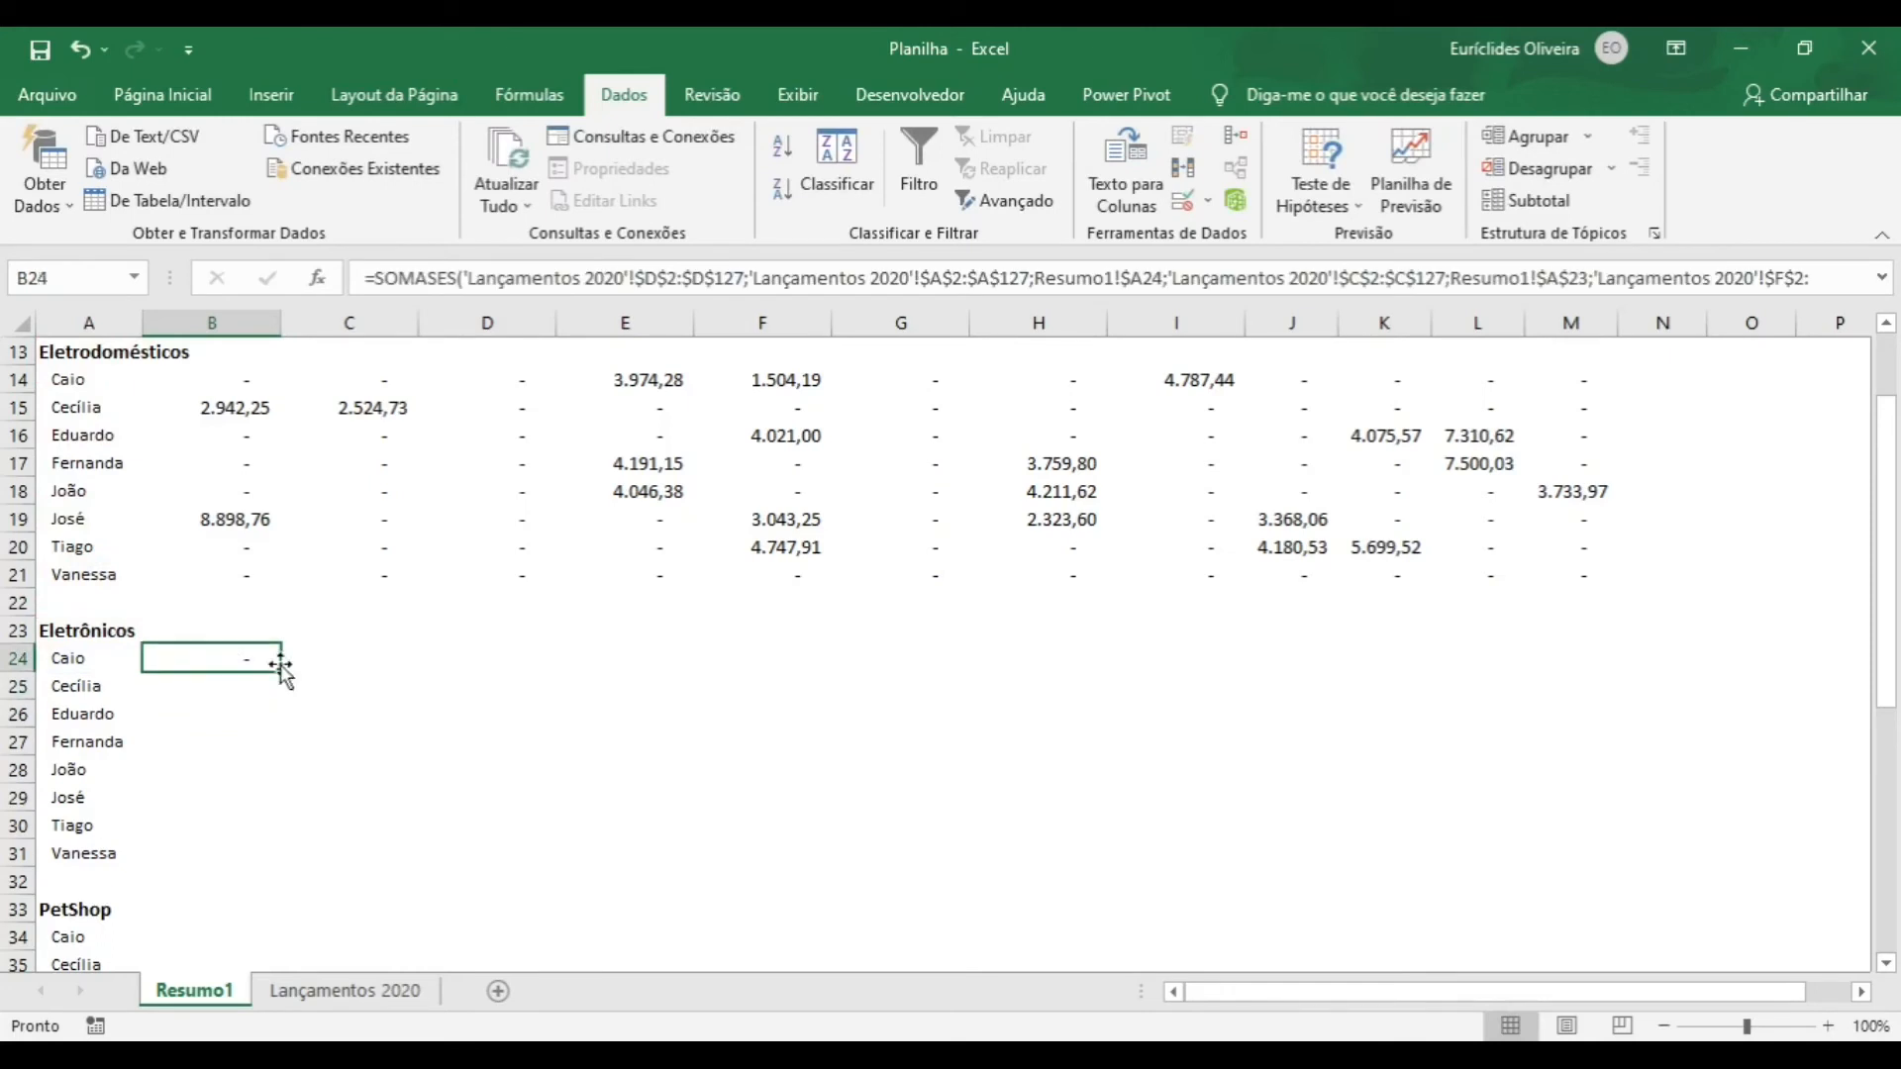
left_click_drag(282, 692, 1584, 869)
- Freeze the title and month header rows 1 and 2 of Resumo1, using A3 as the split cell
scroll(837, 689, "up", 4)
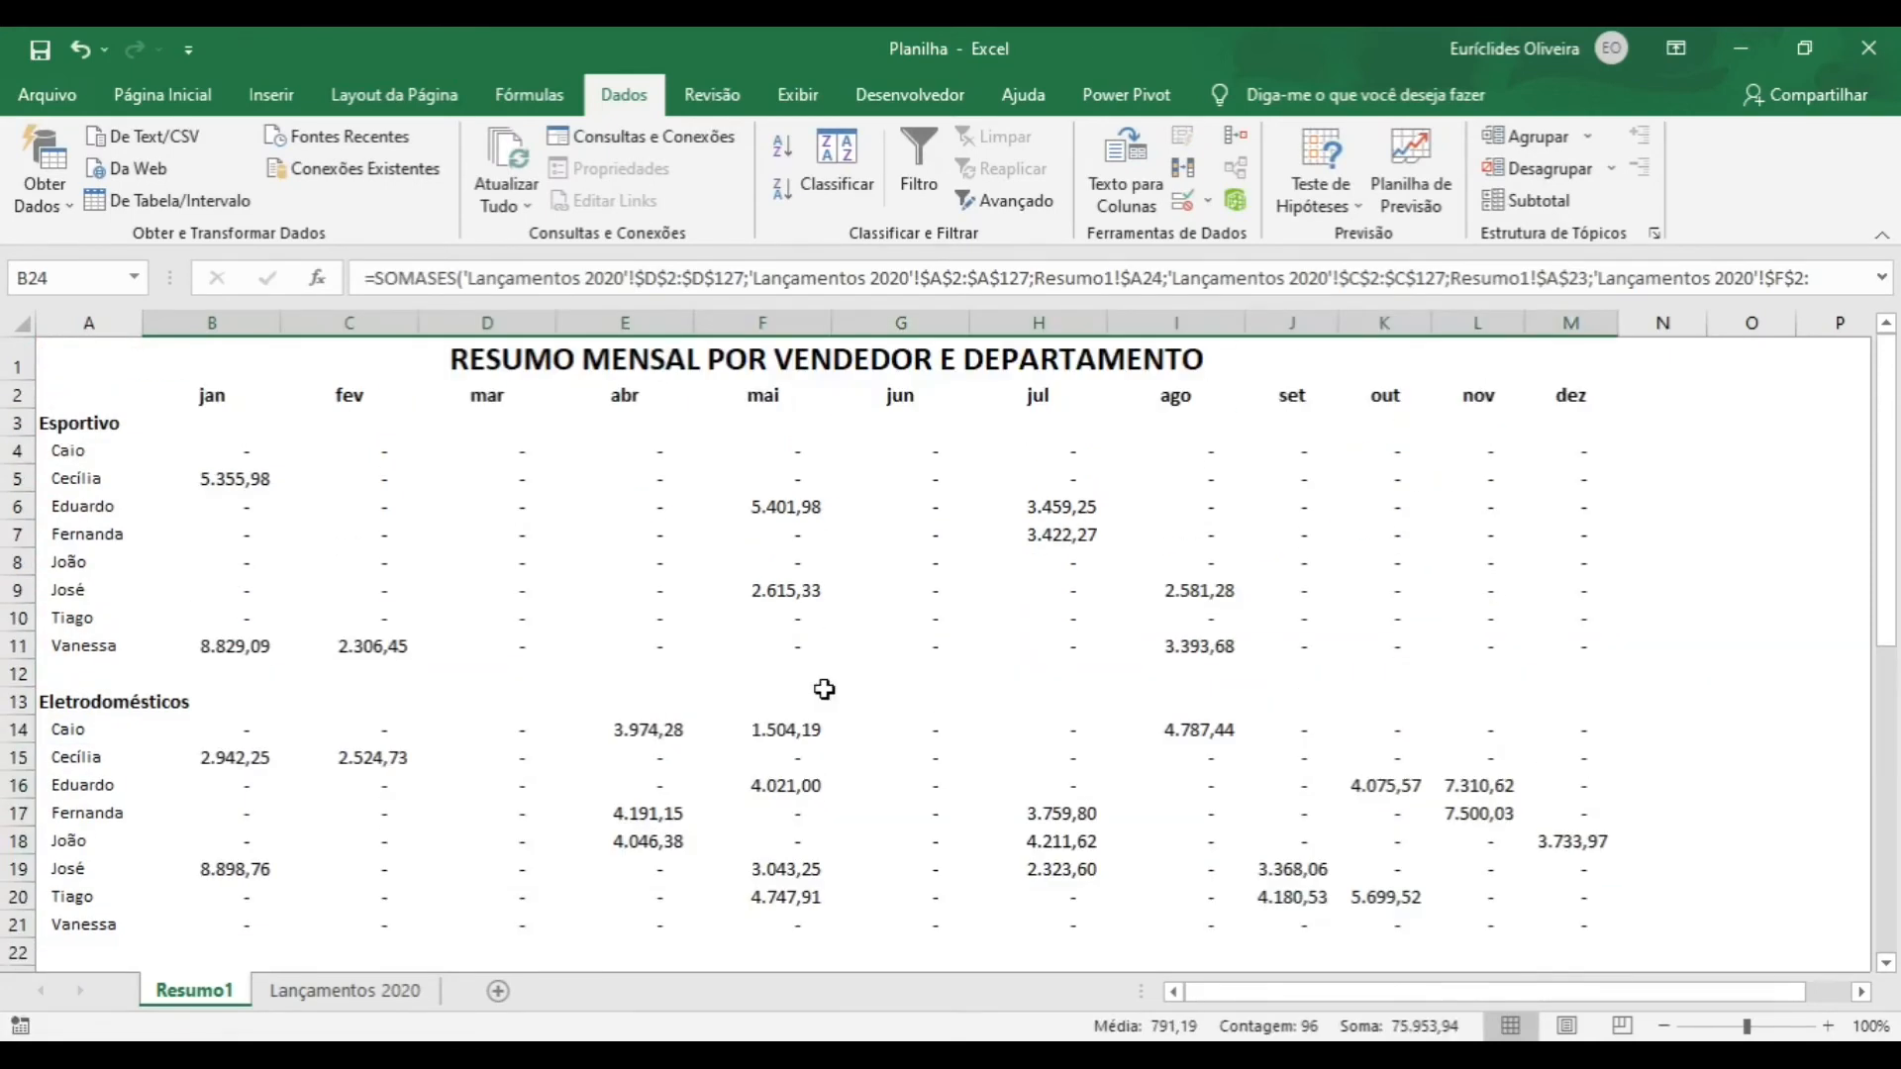
left_click(60, 425)
left_click(793, 99)
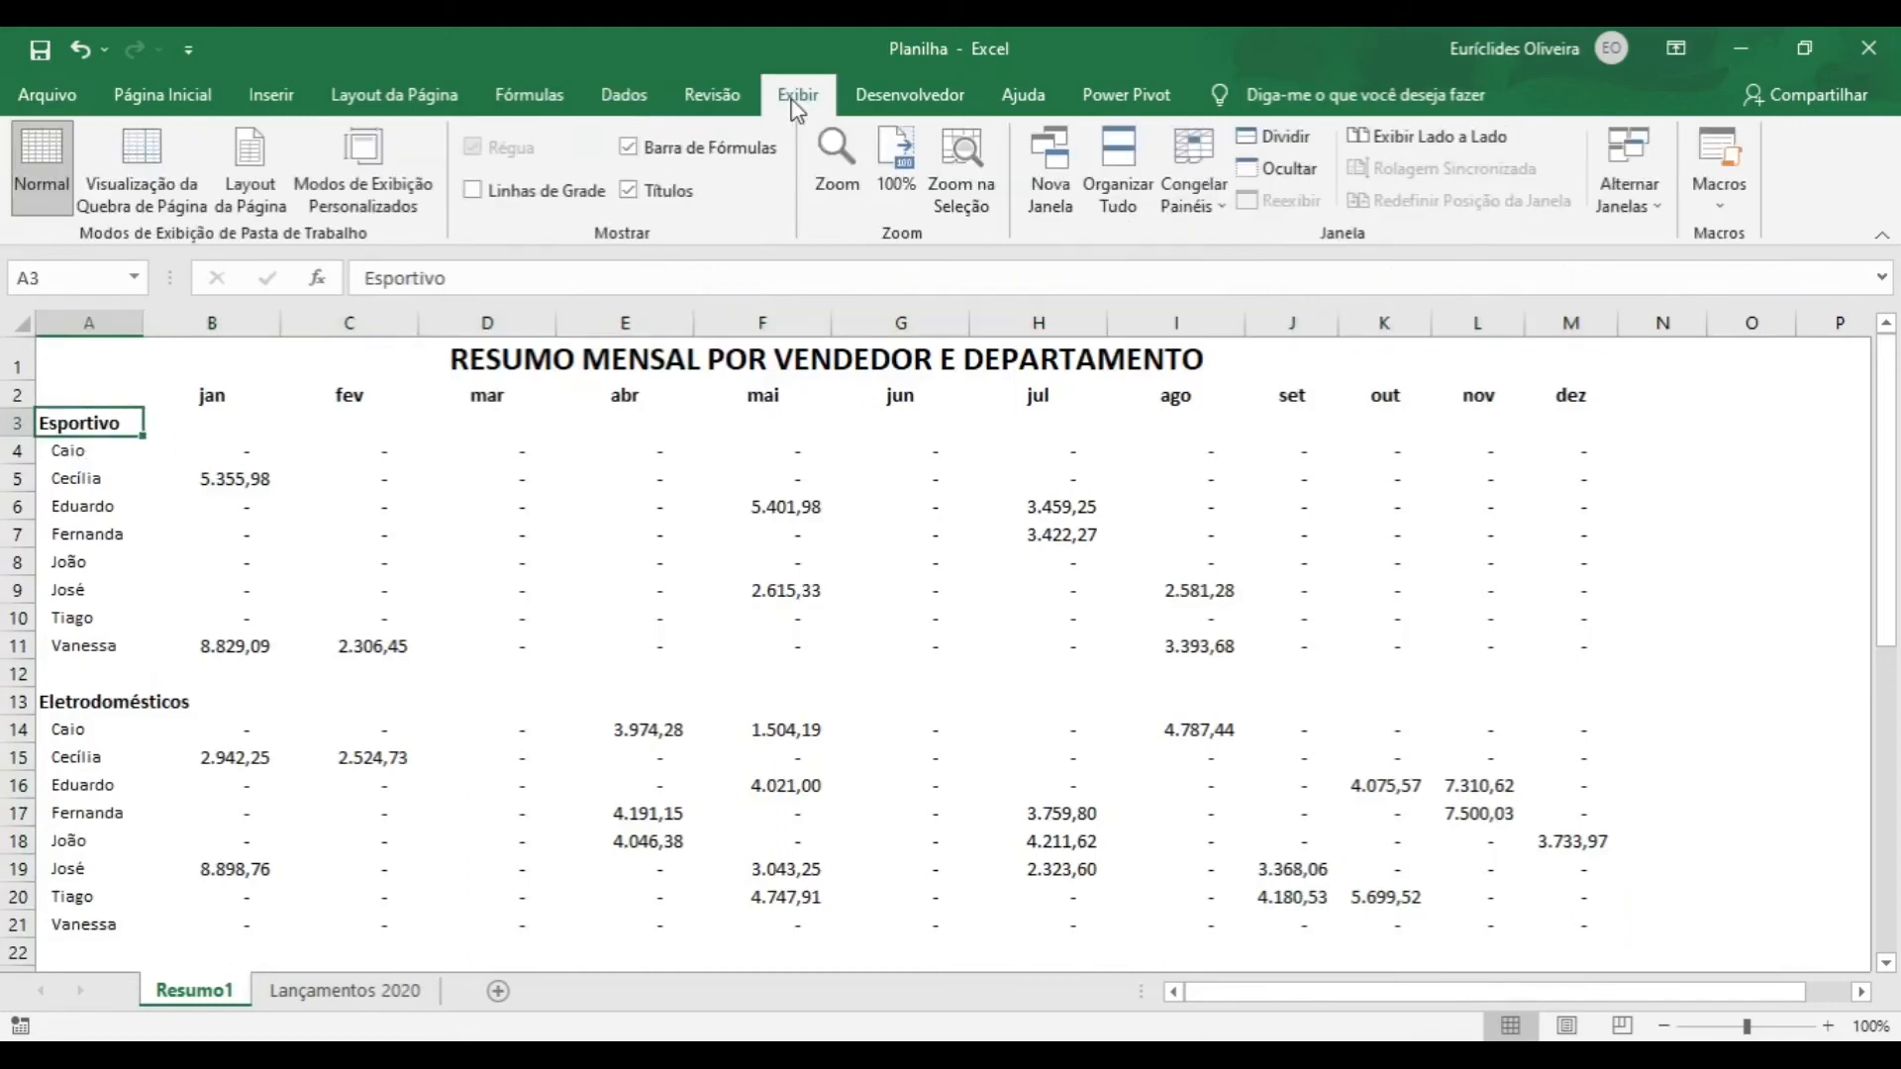
left_click(1192, 176)
left_click(1364, 263)
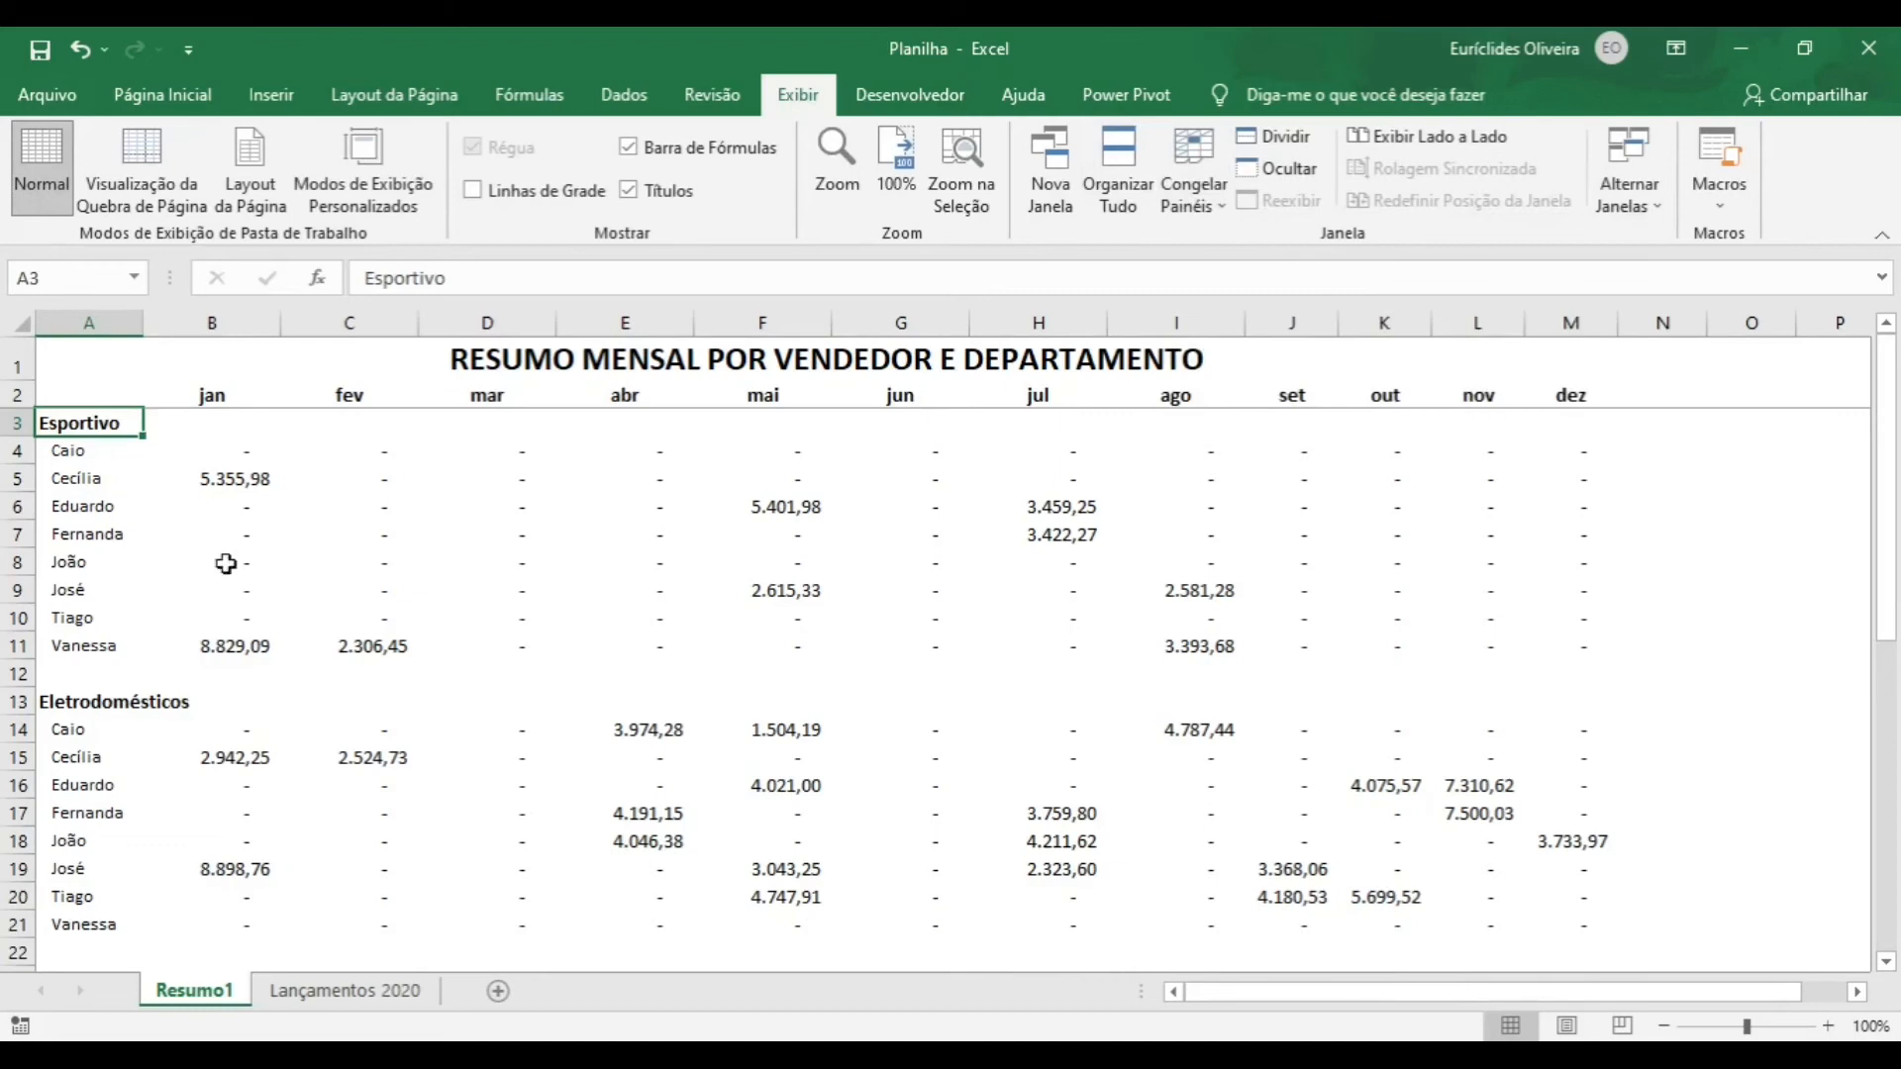
- Copy the SOMASES formula from B24 into B34, the first January cell of the PetShop block
scroll(176, 558, "down", 6)
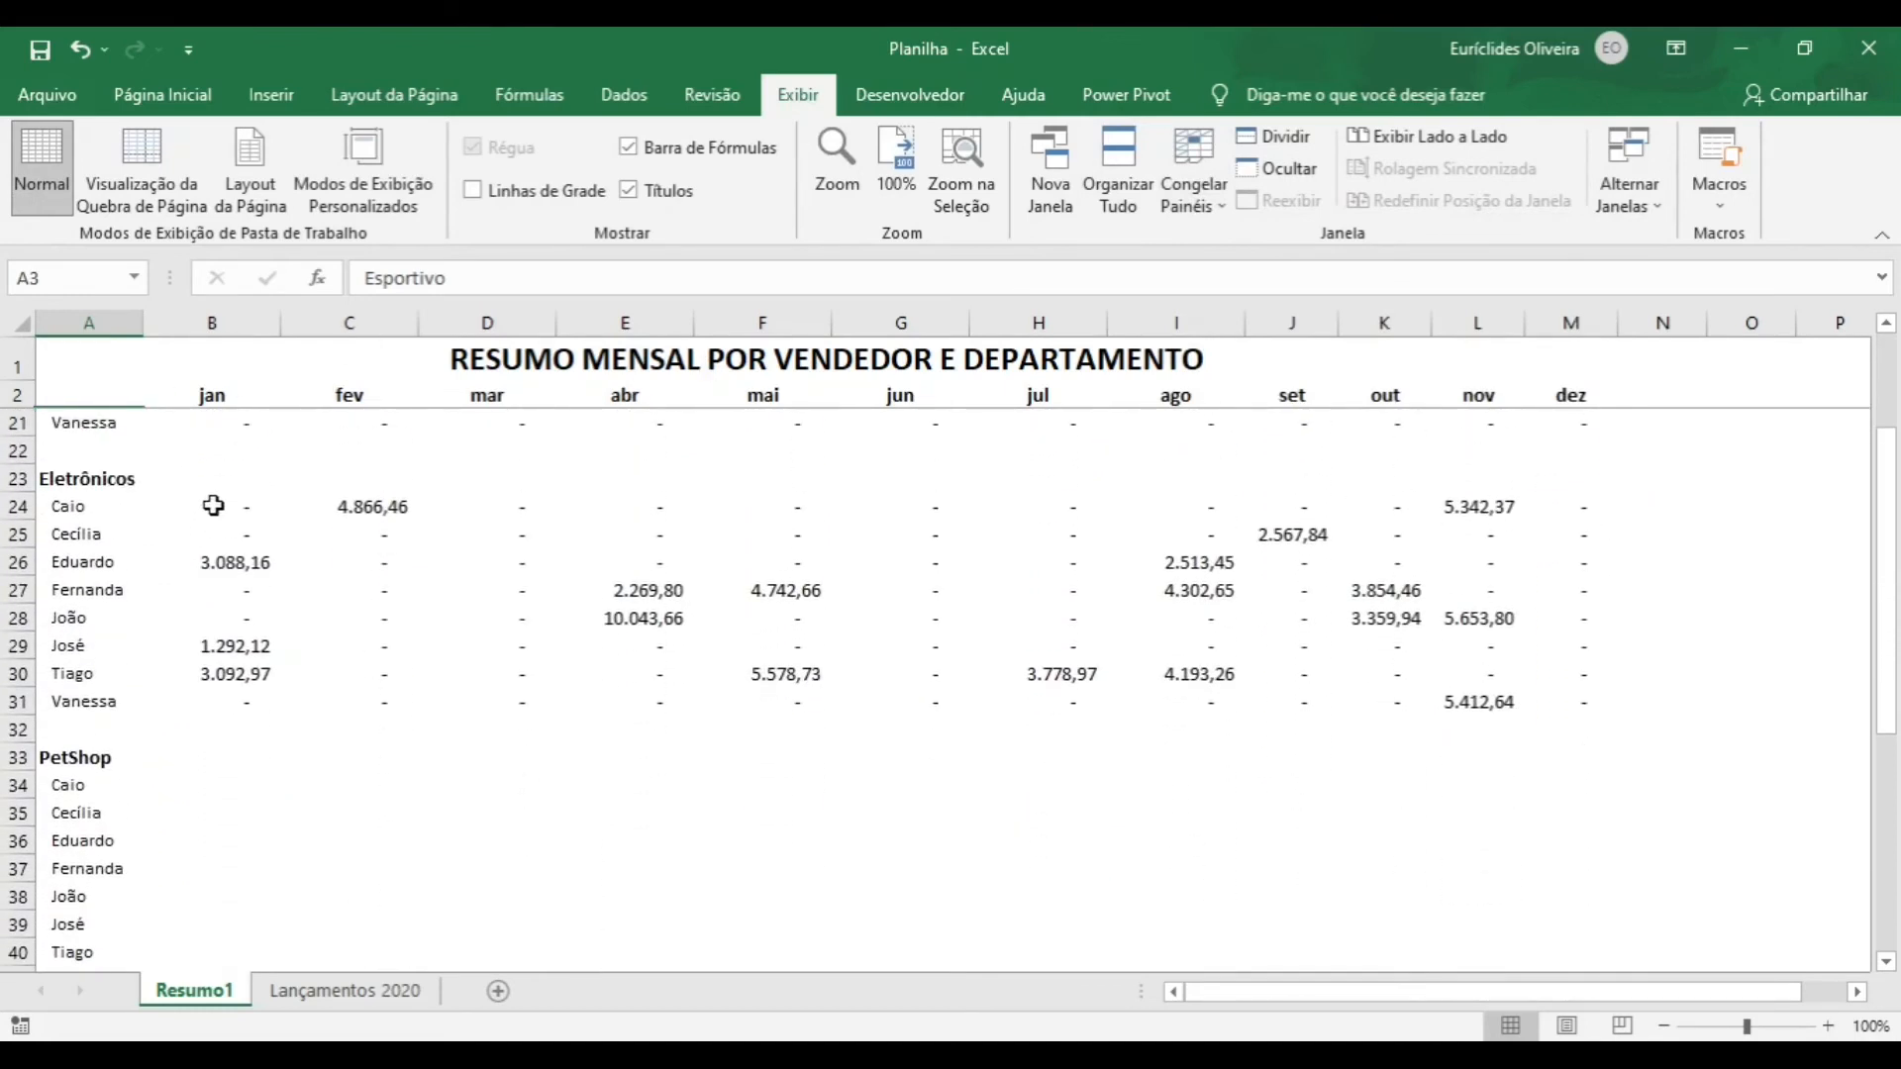
scroll(213, 505, "up", 1)
left_click(220, 591)
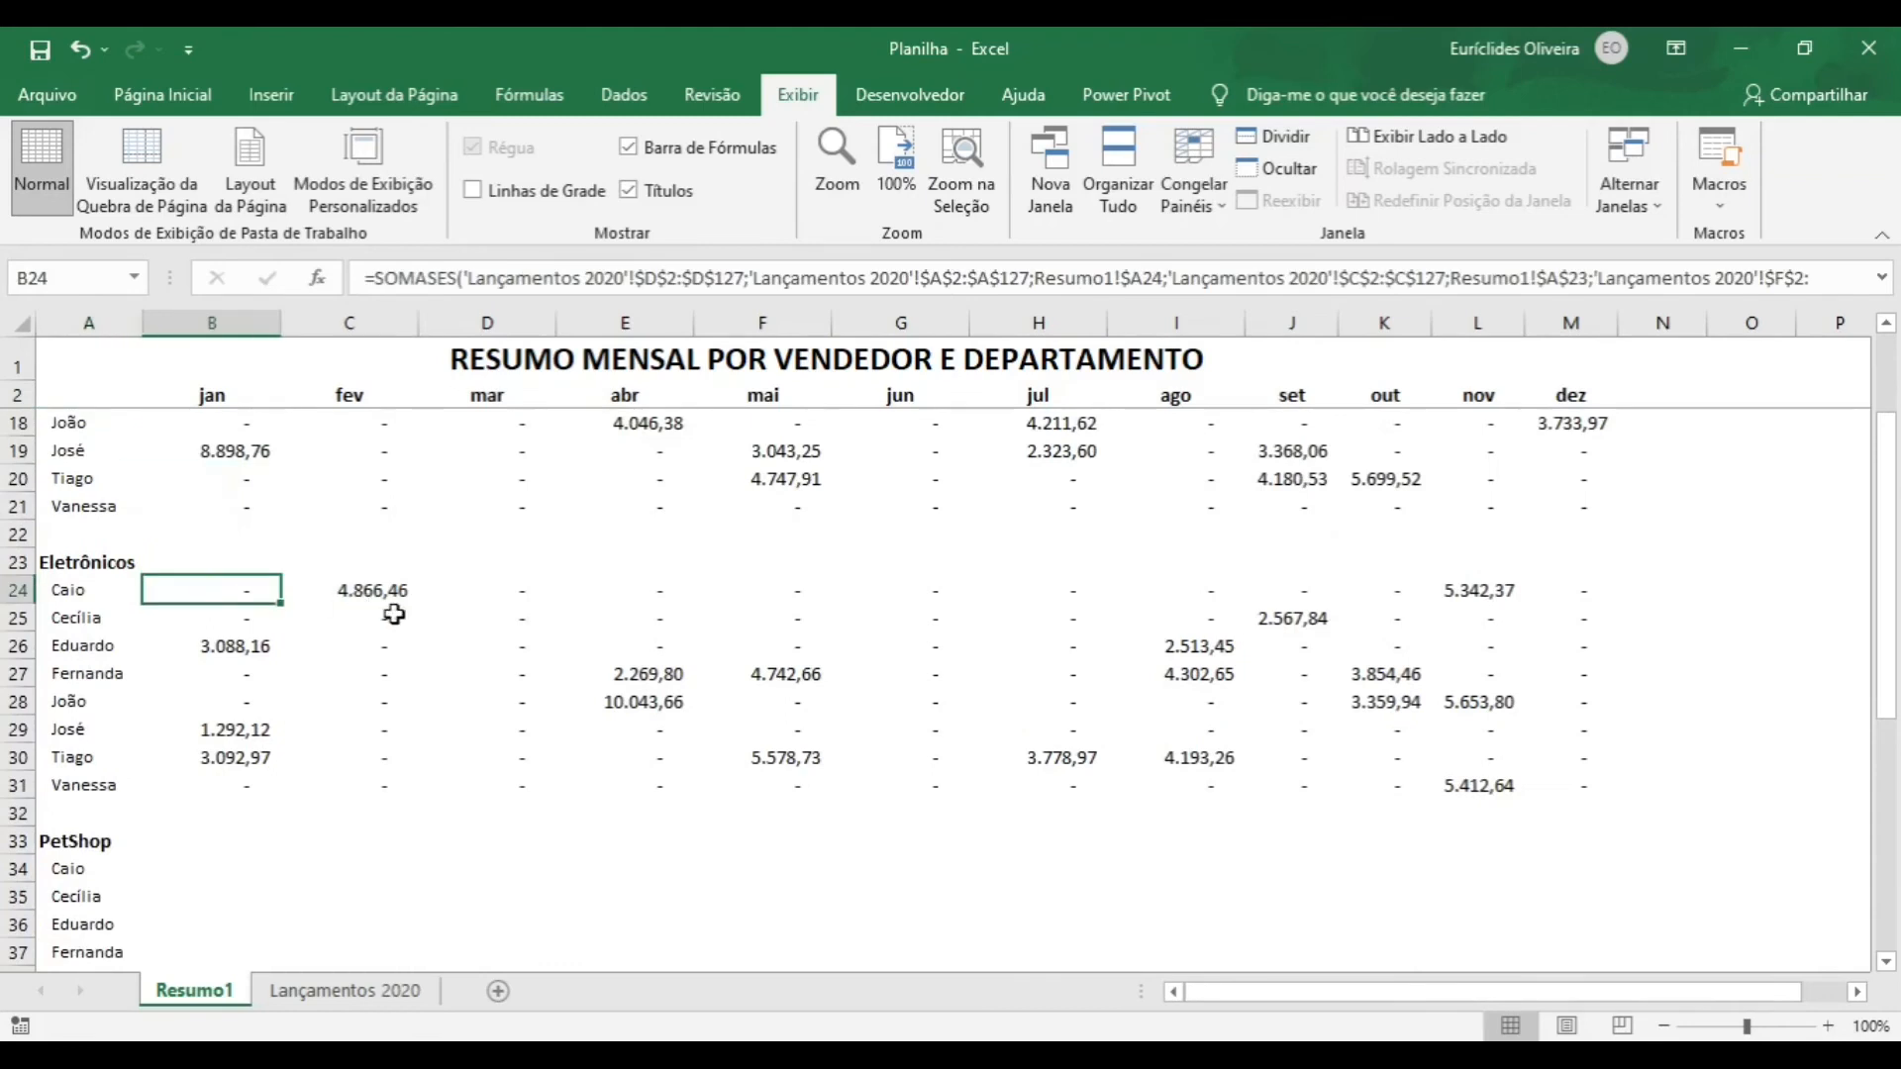
key("ctrl+c")
key("Down")
key("Down")
key("Down")
key("Down")
key("Down")
key("Down")
key("Down")
key("Down")
key("Down")
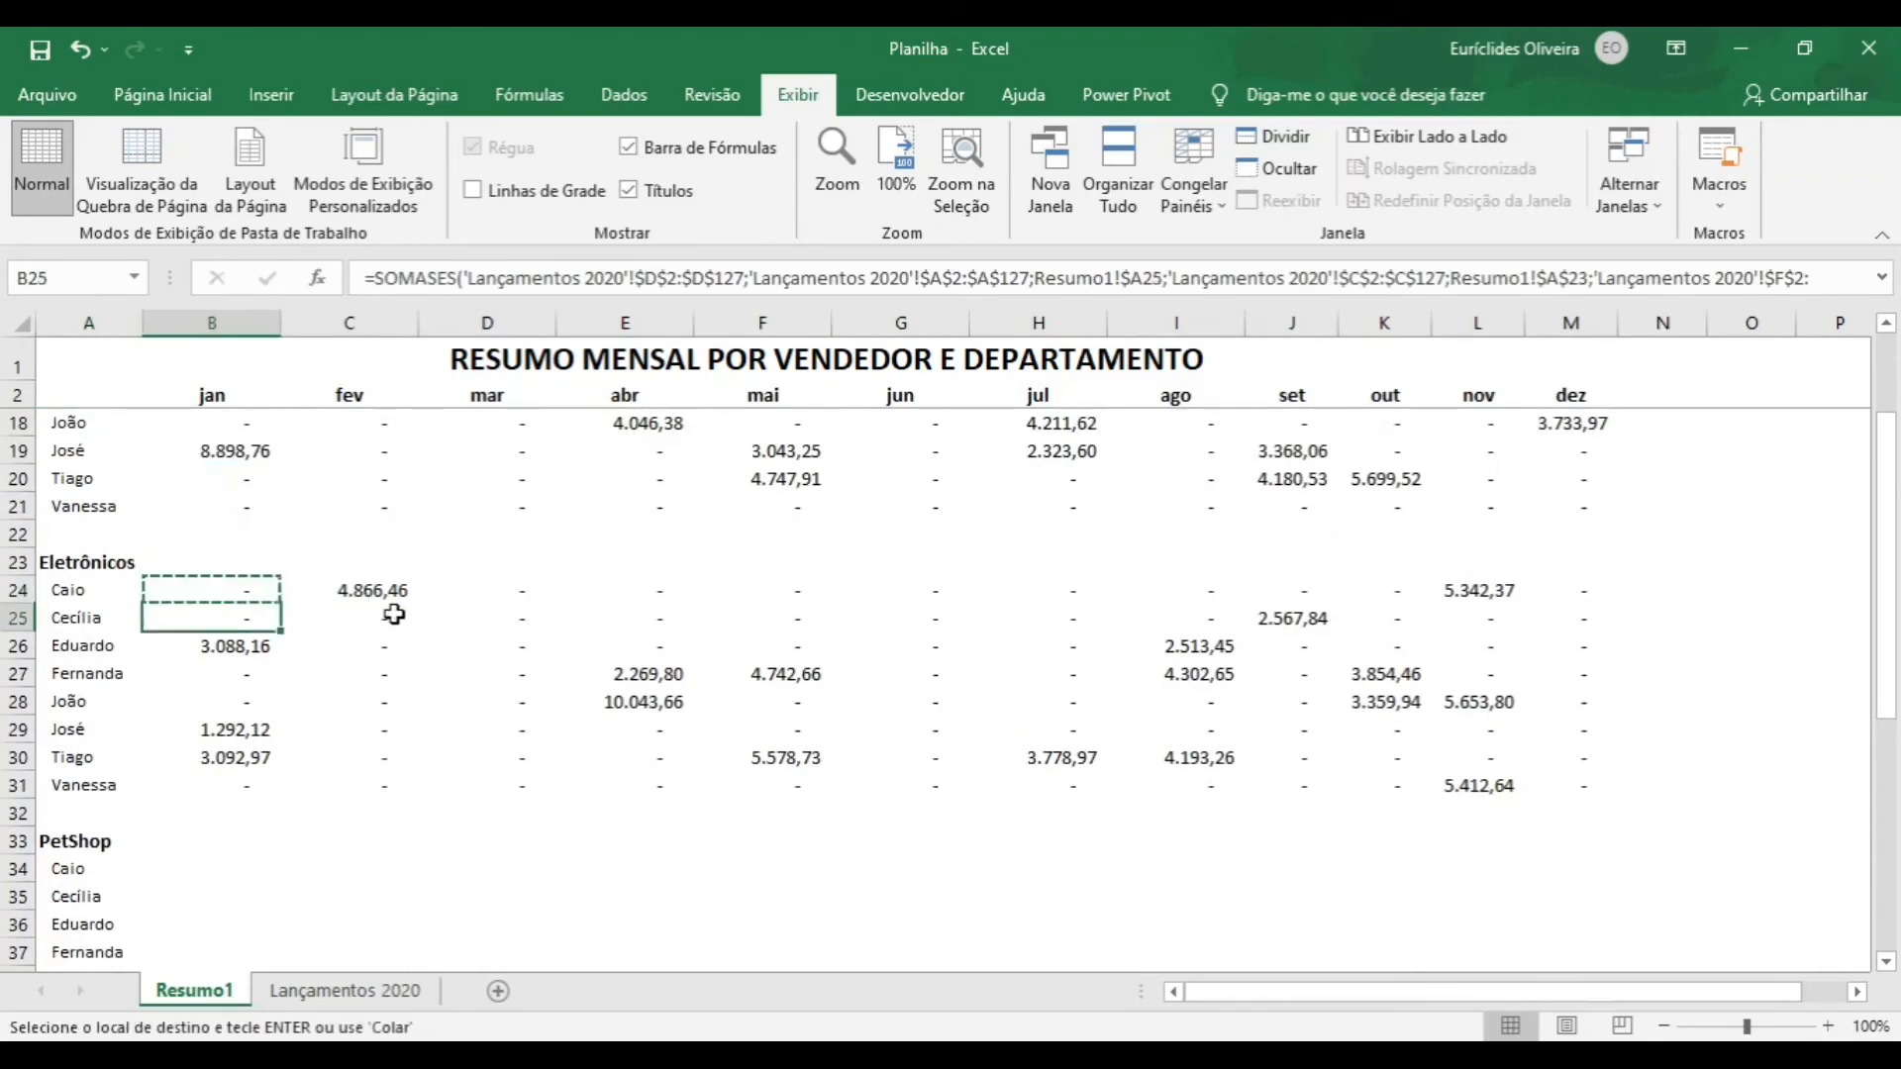
key("Down")
key("Return")
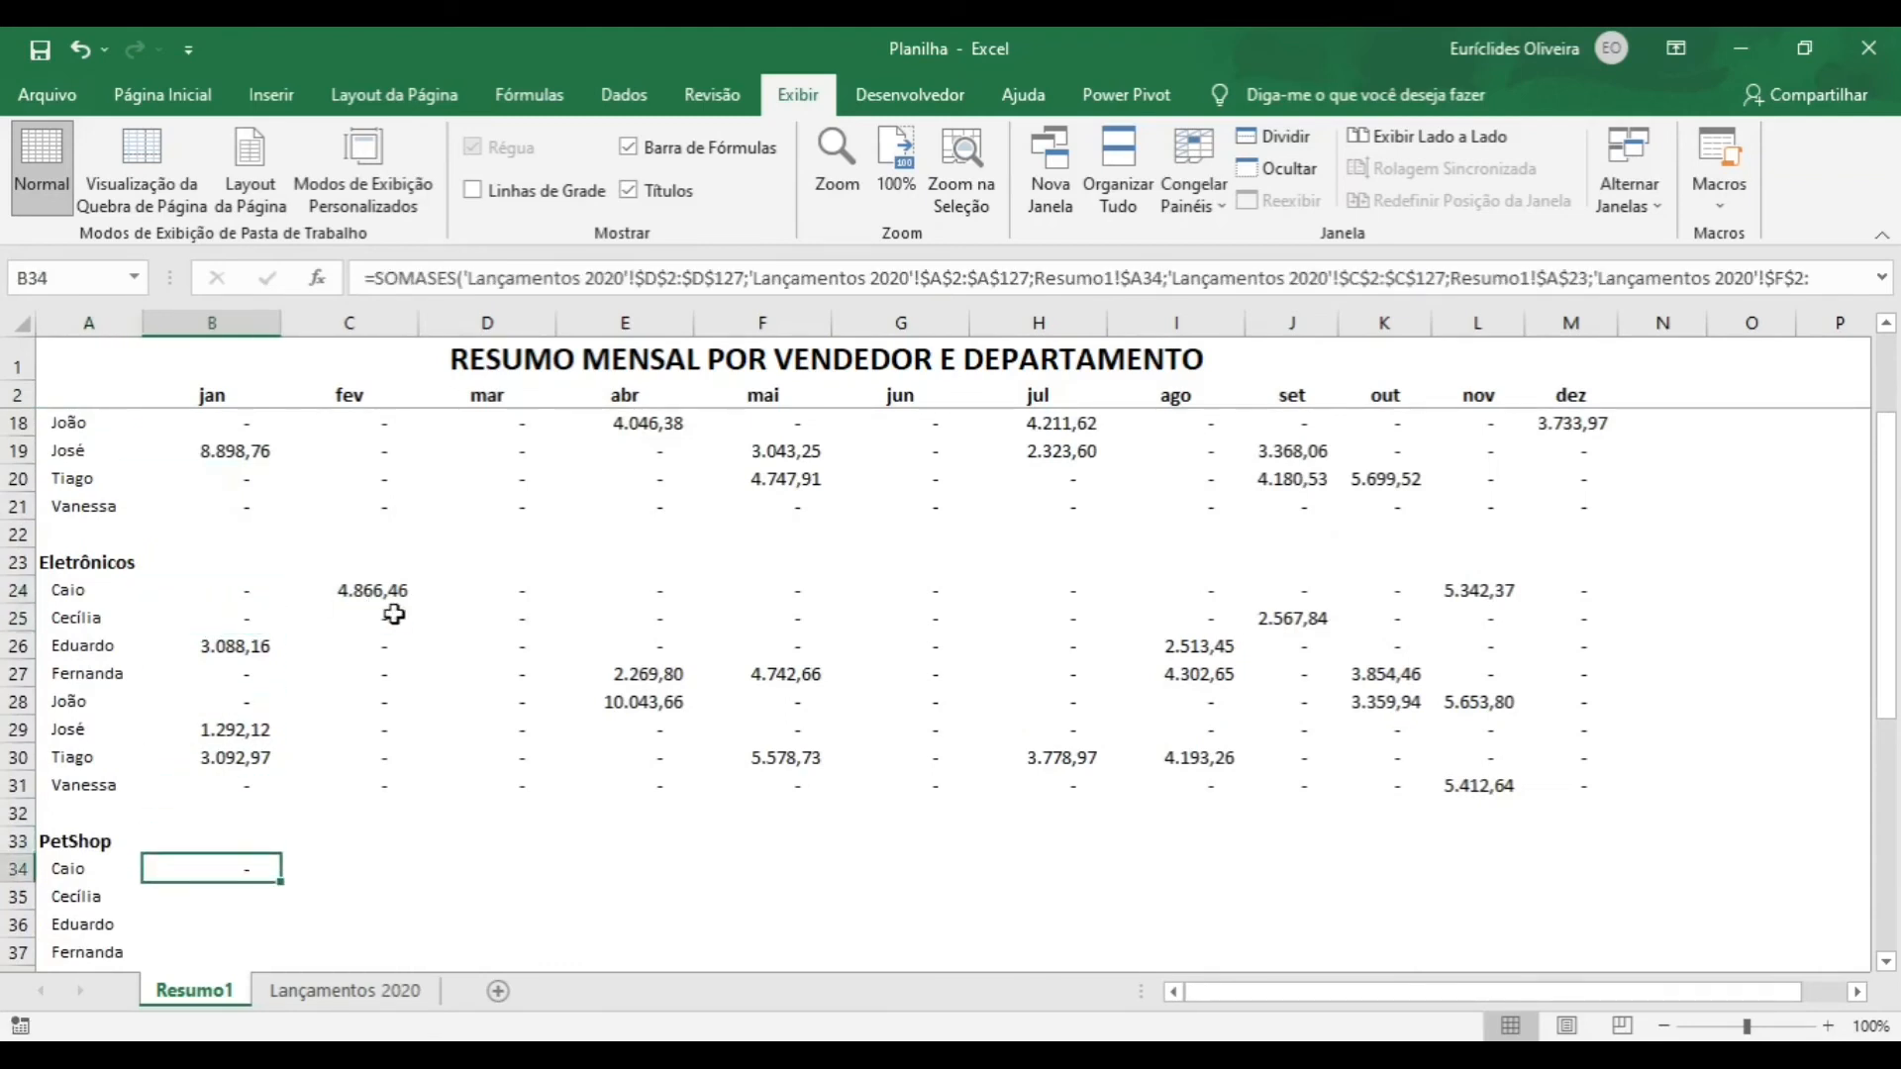
- Repoint the department criterion in B34 to the PetShop heading $A$33 and fill the formula across B34:M41
key("F2")
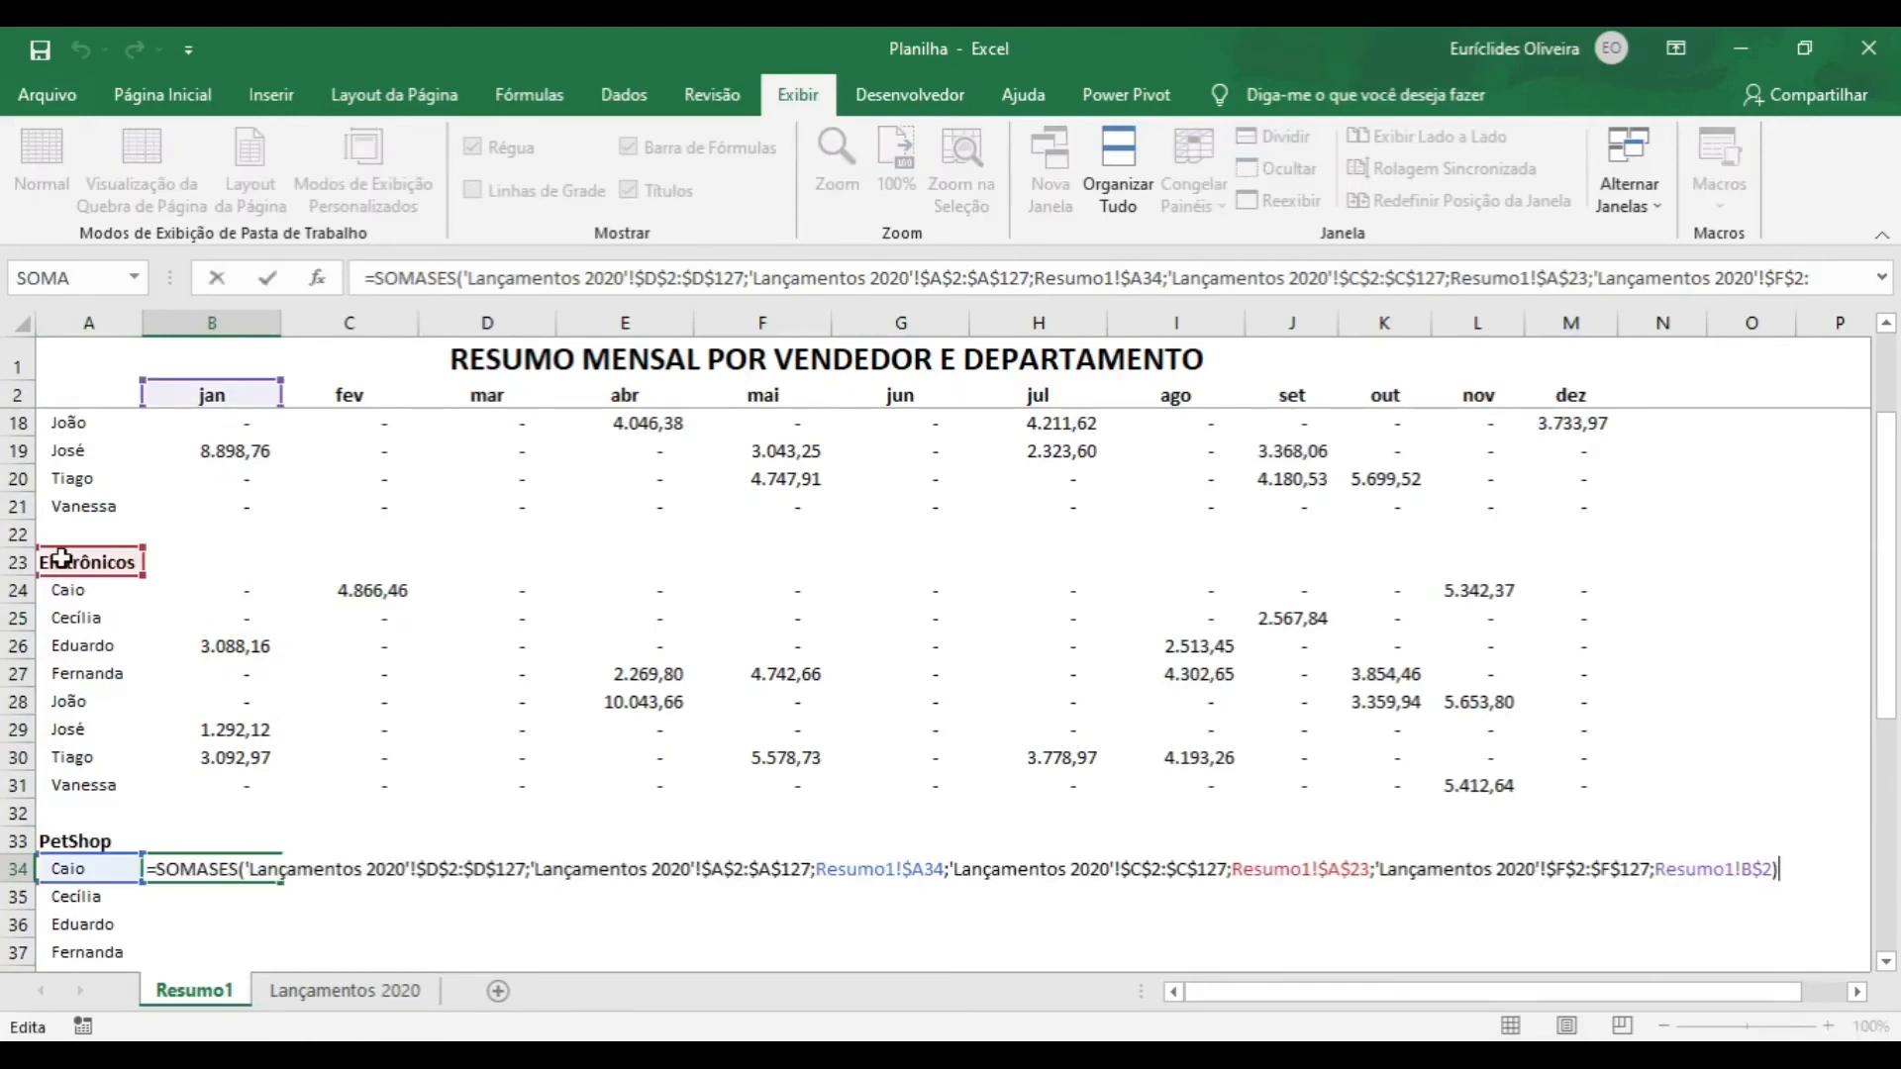
left_click_drag(111, 576, 83, 844)
key("ctrl+Return")
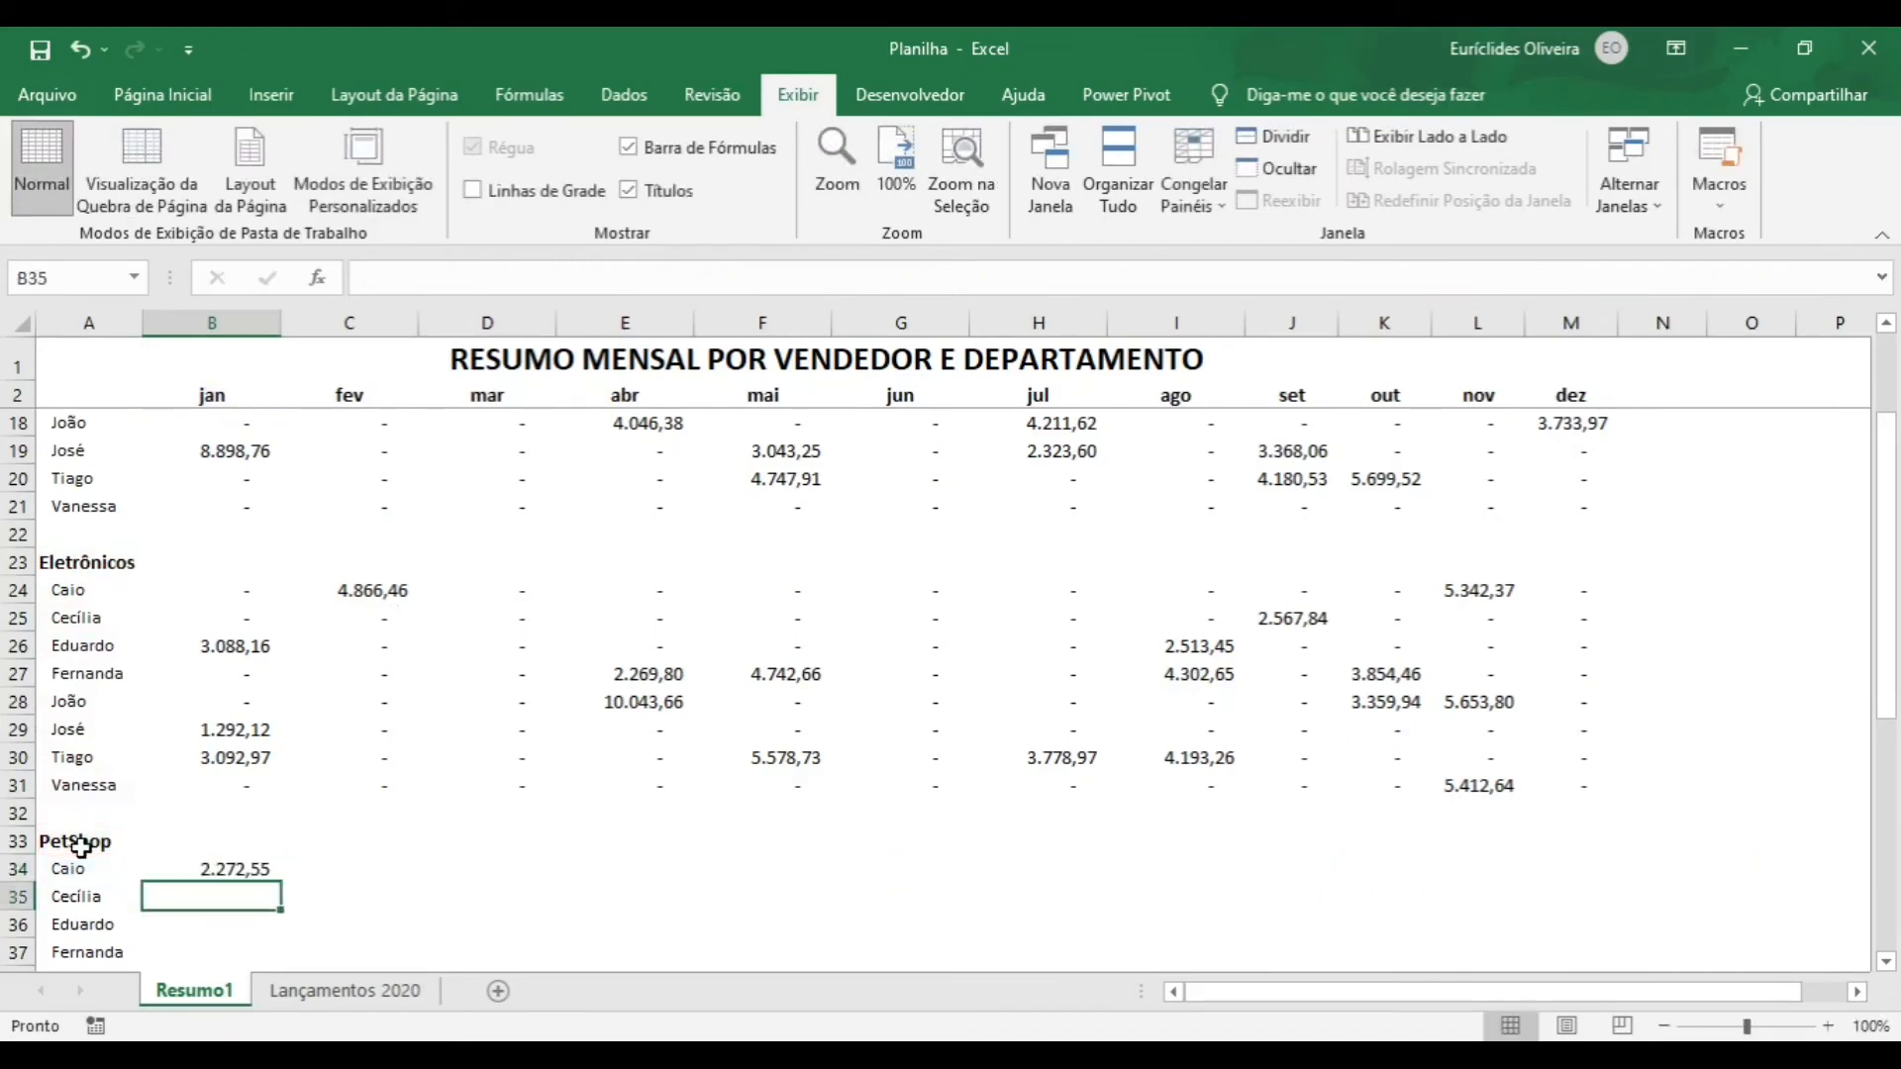
scroll(79, 891, "down", 2)
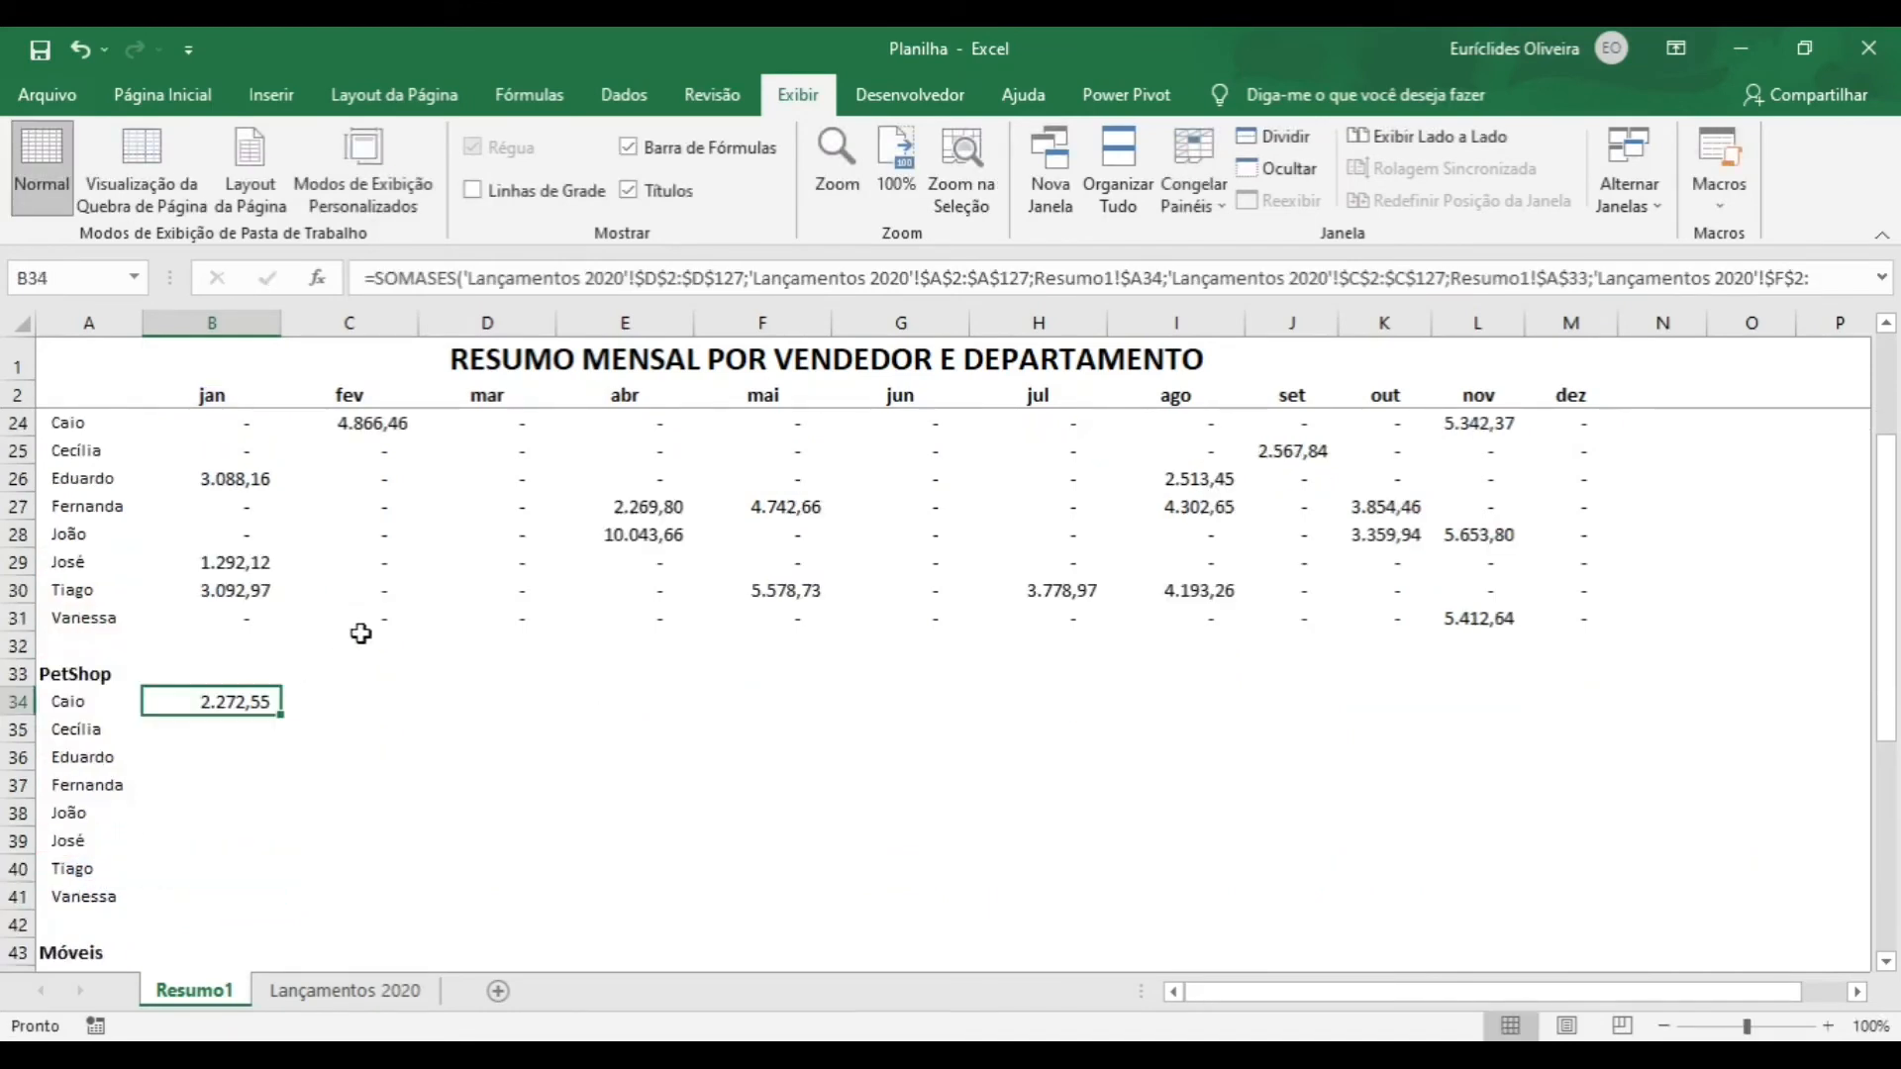
left_click_drag(284, 720, 1629, 896)
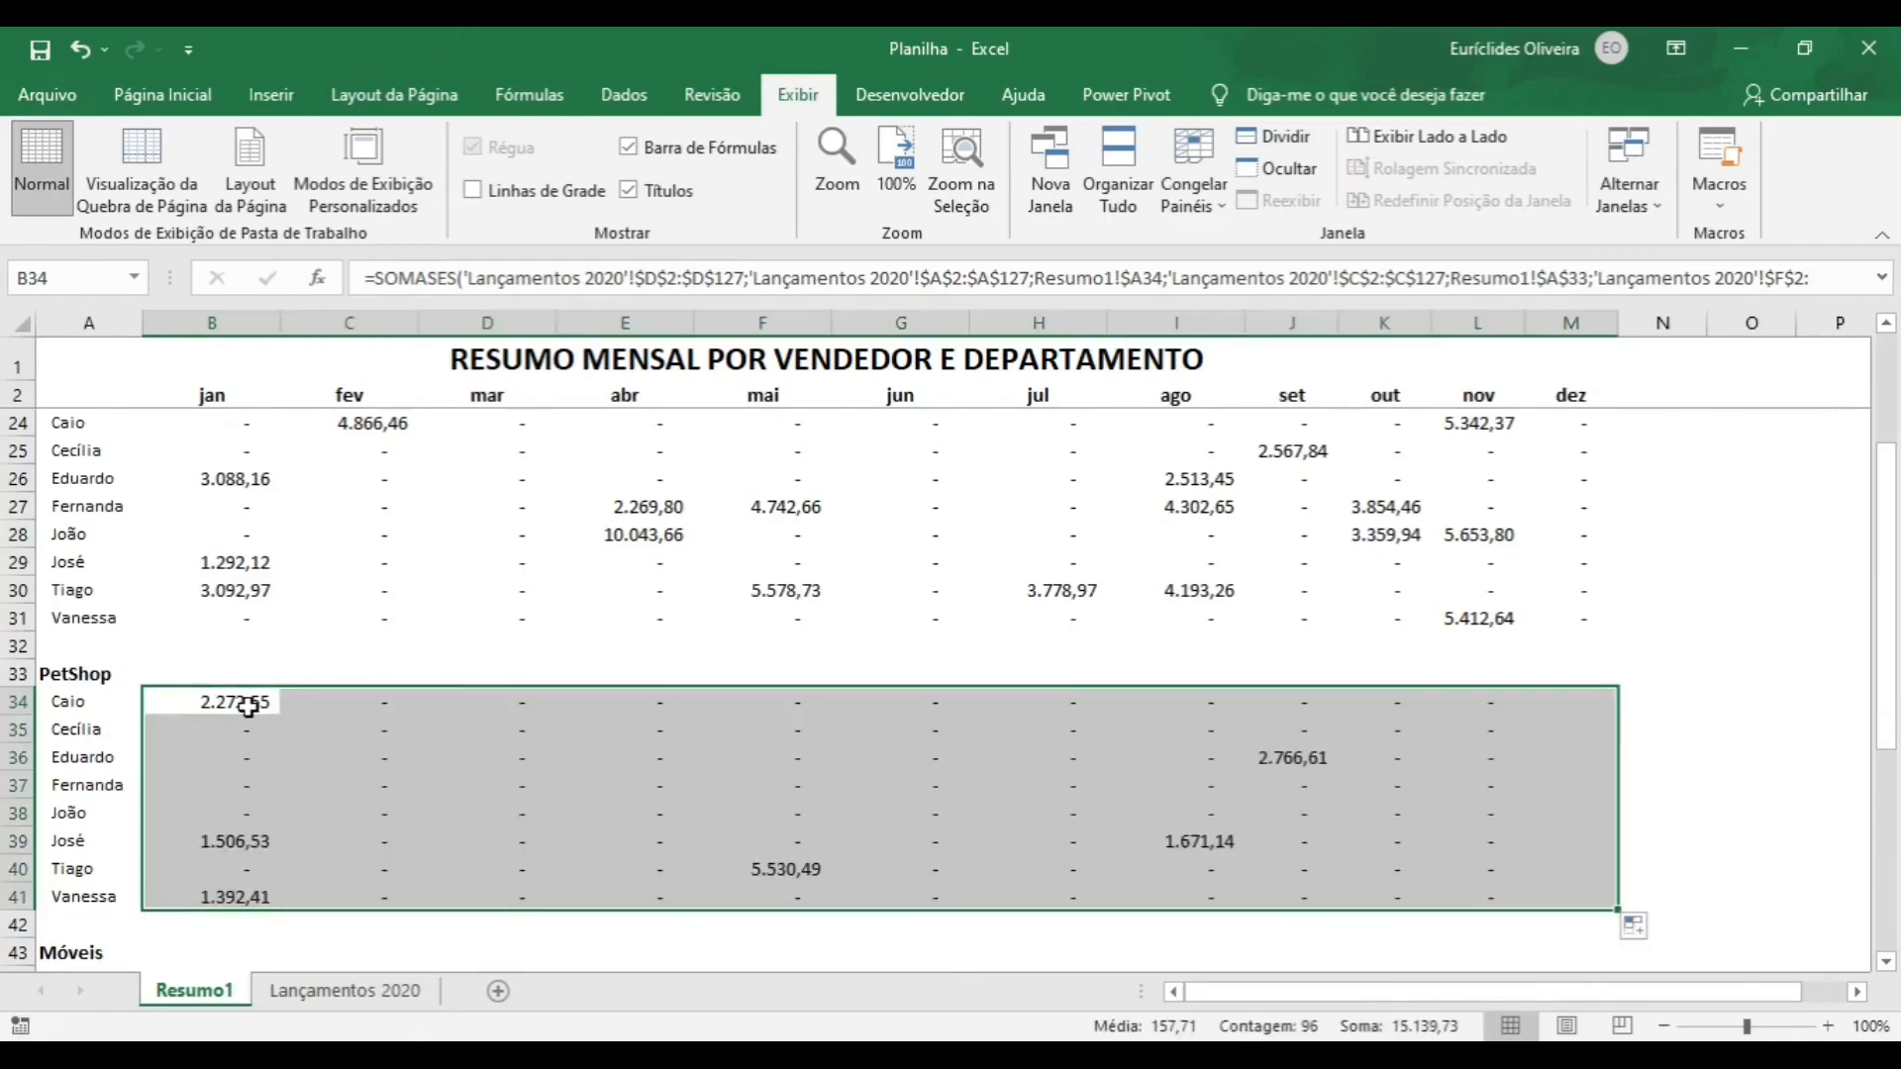
- Copy the SOMASES formula from B34 into B44, the first January cell of the Móveis block
scroll(247, 709, "down", 4)
scroll(210, 603, "up", 2)
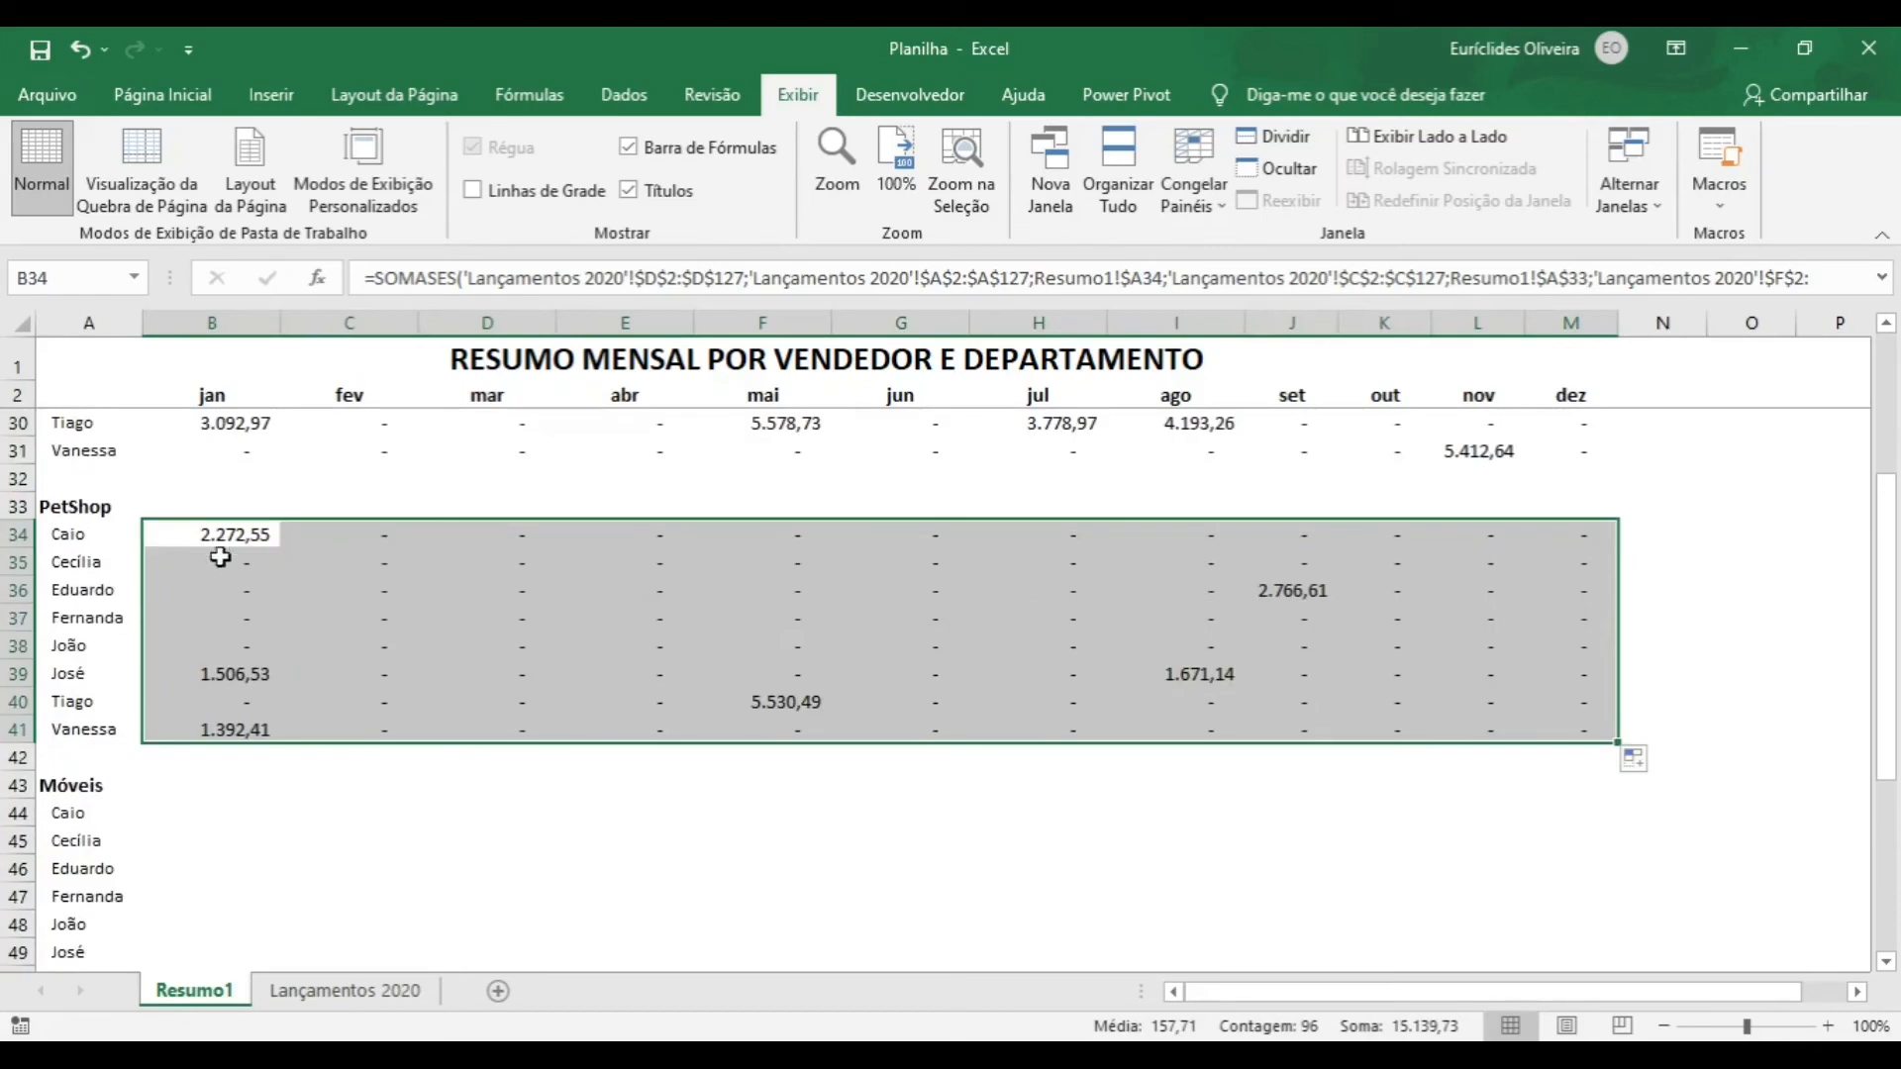
left_click(218, 540)
key("ctrl+c")
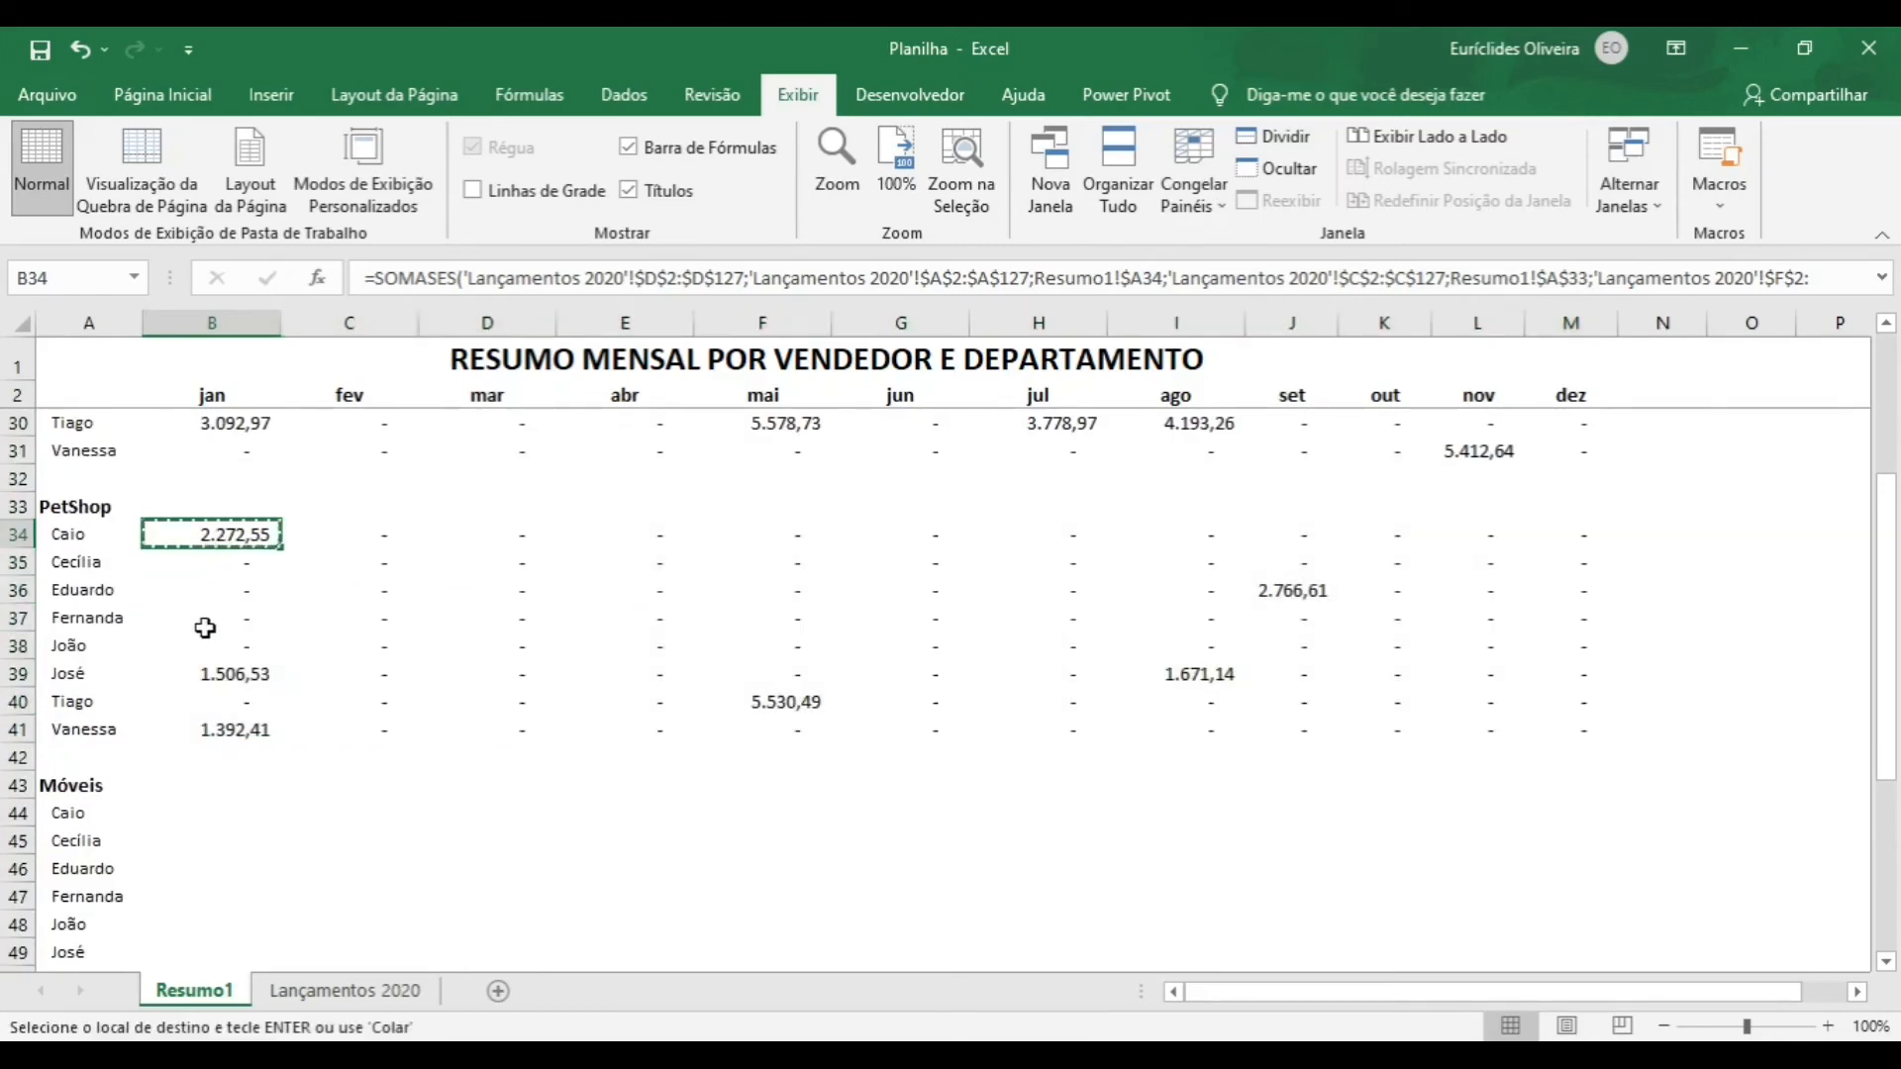
scroll(202, 643, "down", 1)
left_click(202, 726)
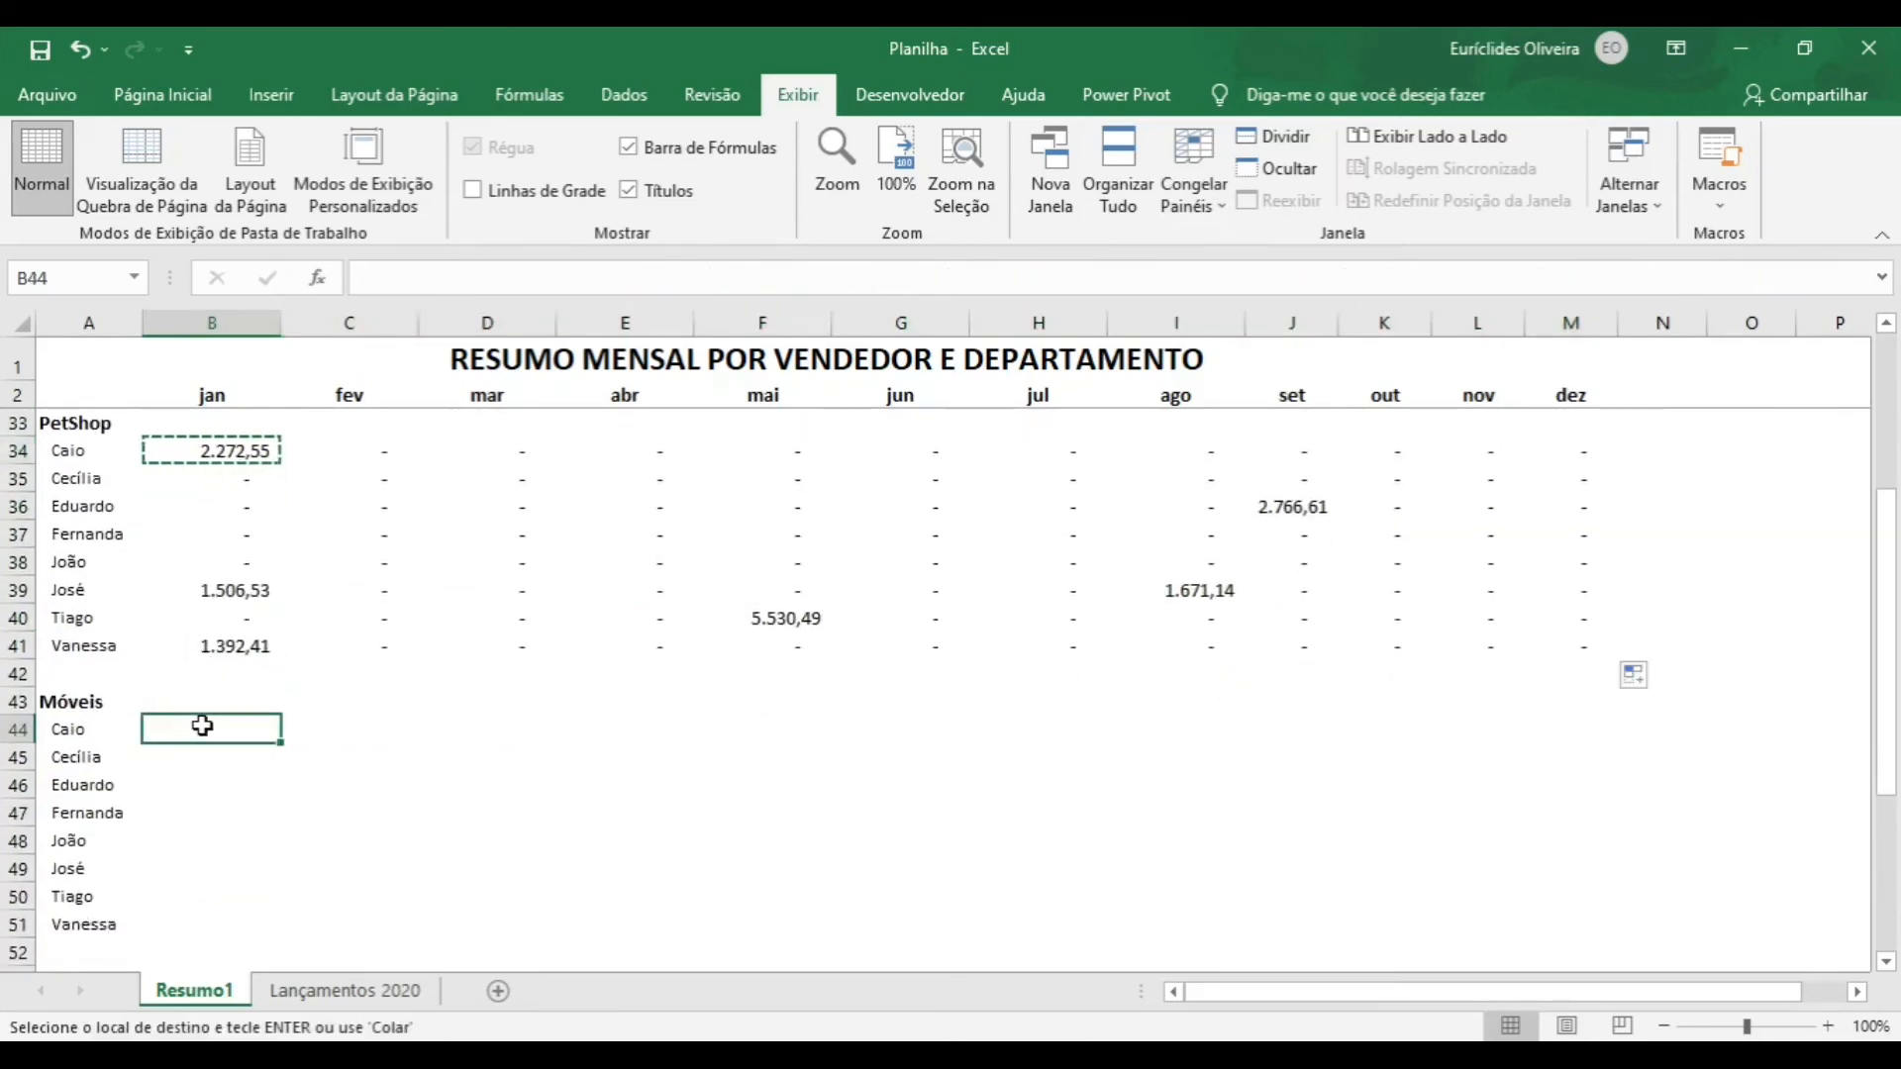
key("ctrl+v")
- Repoint the department criterion in B44 to the Móveis heading $A$43 and fill the formula across B44:M51
key("F2")
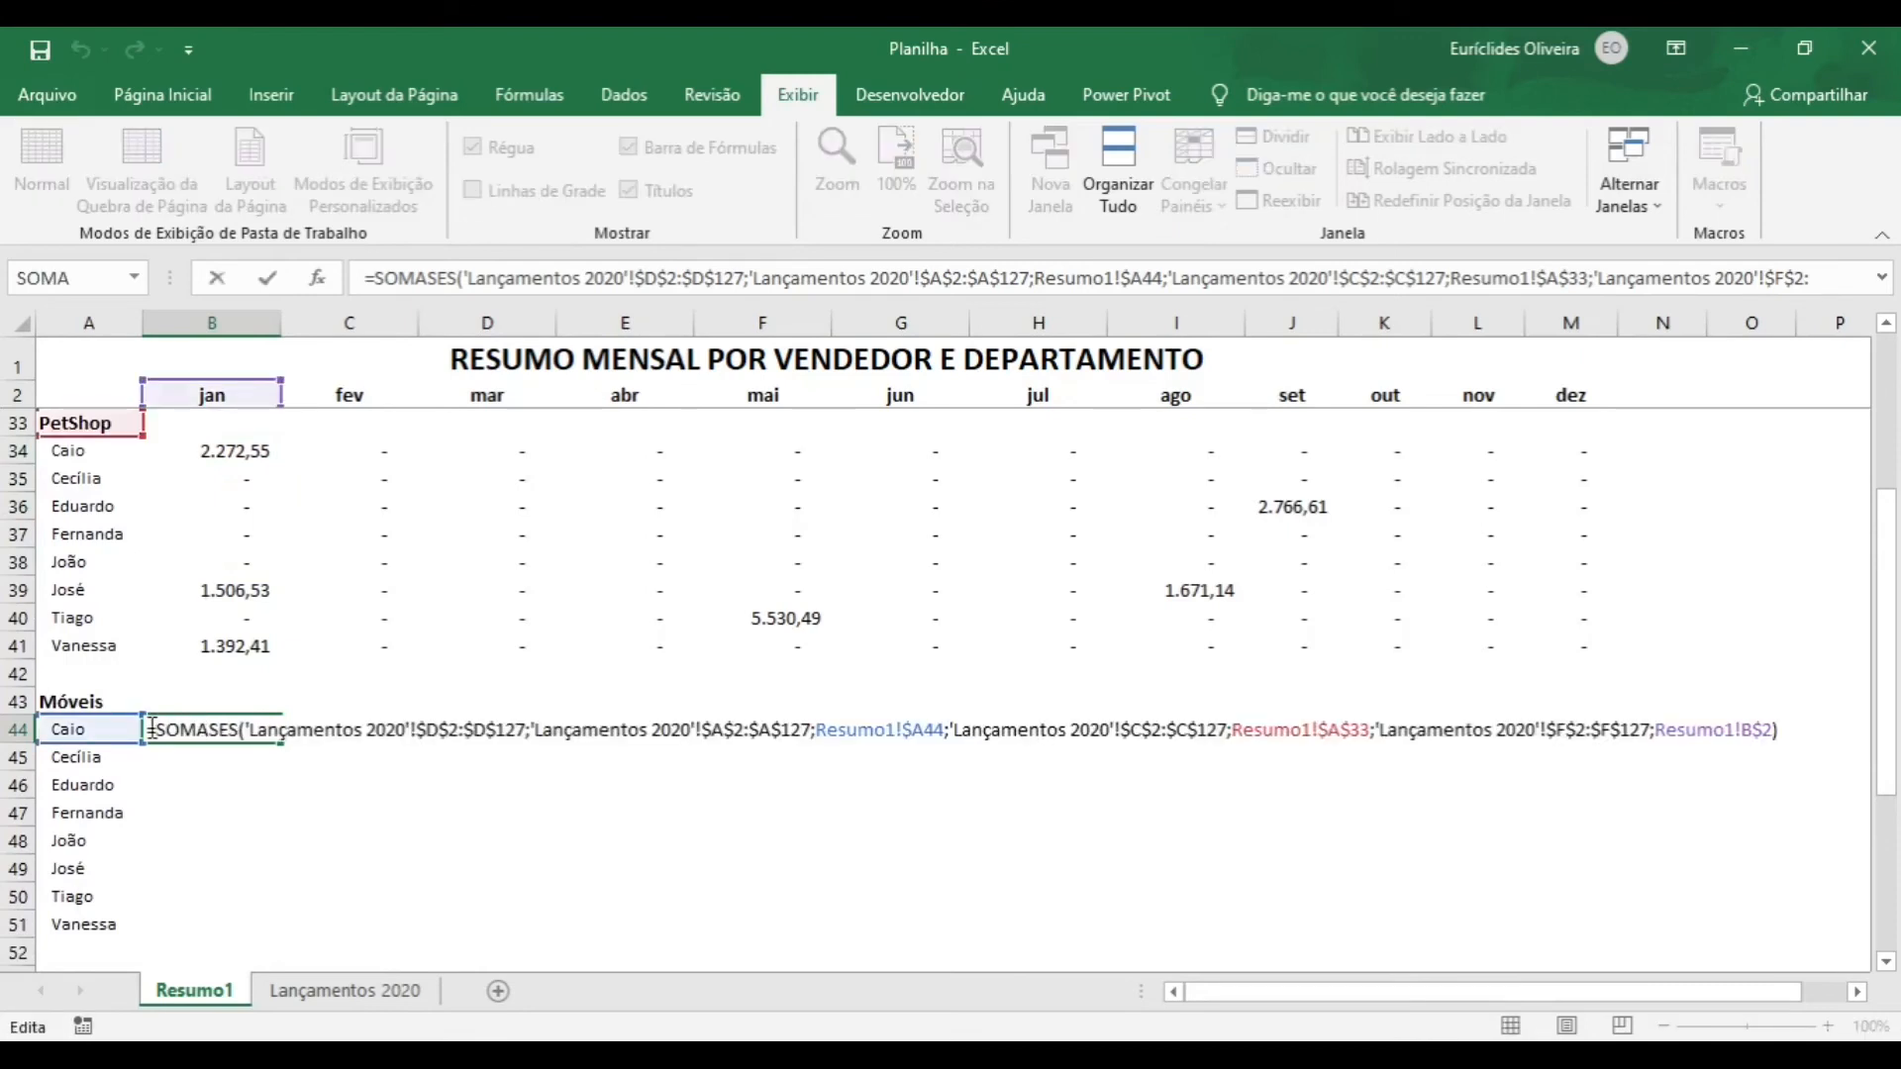
left_click_drag(119, 432, 89, 708)
key("Return")
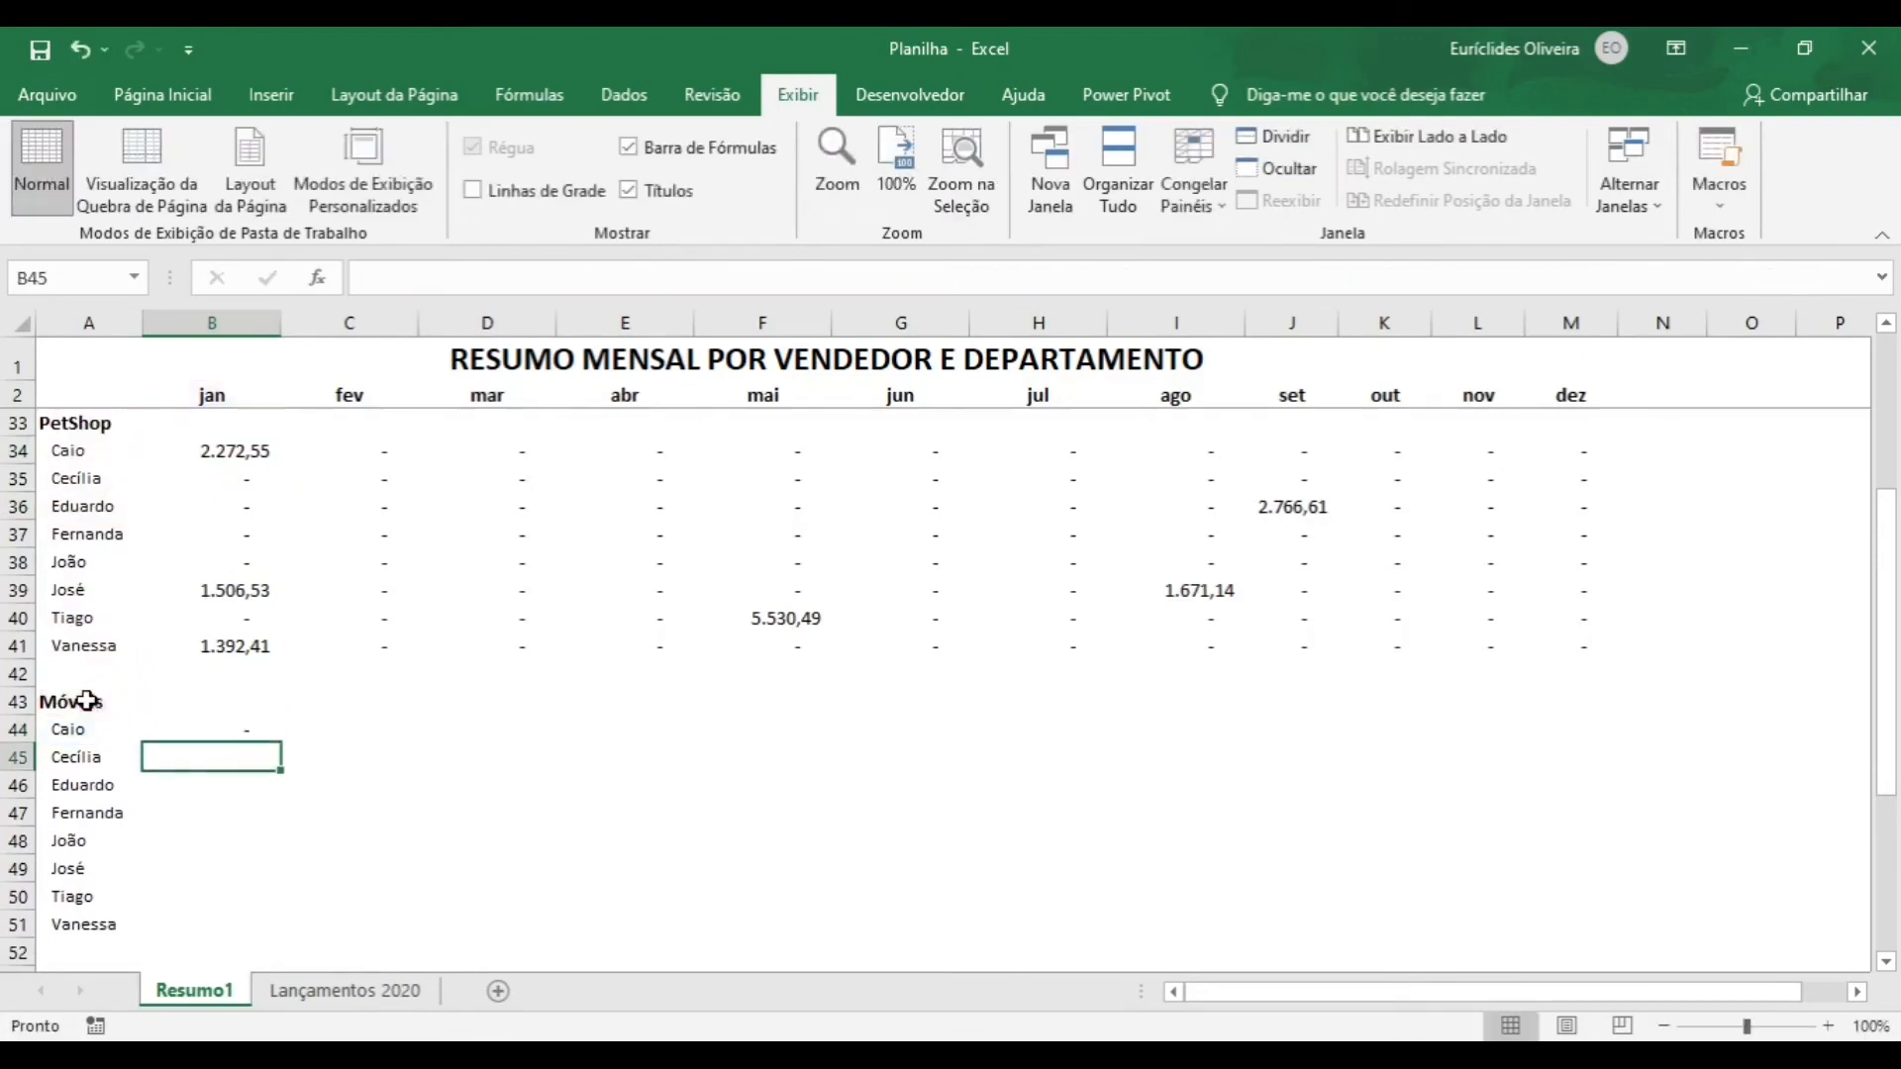
left_click(212, 724)
left_click_drag(275, 743, 1623, 911)
- Copy the SOMASES formula from B44 into B54, the first January cell of the Ferramentas block
scroll(365, 535, "down", 4)
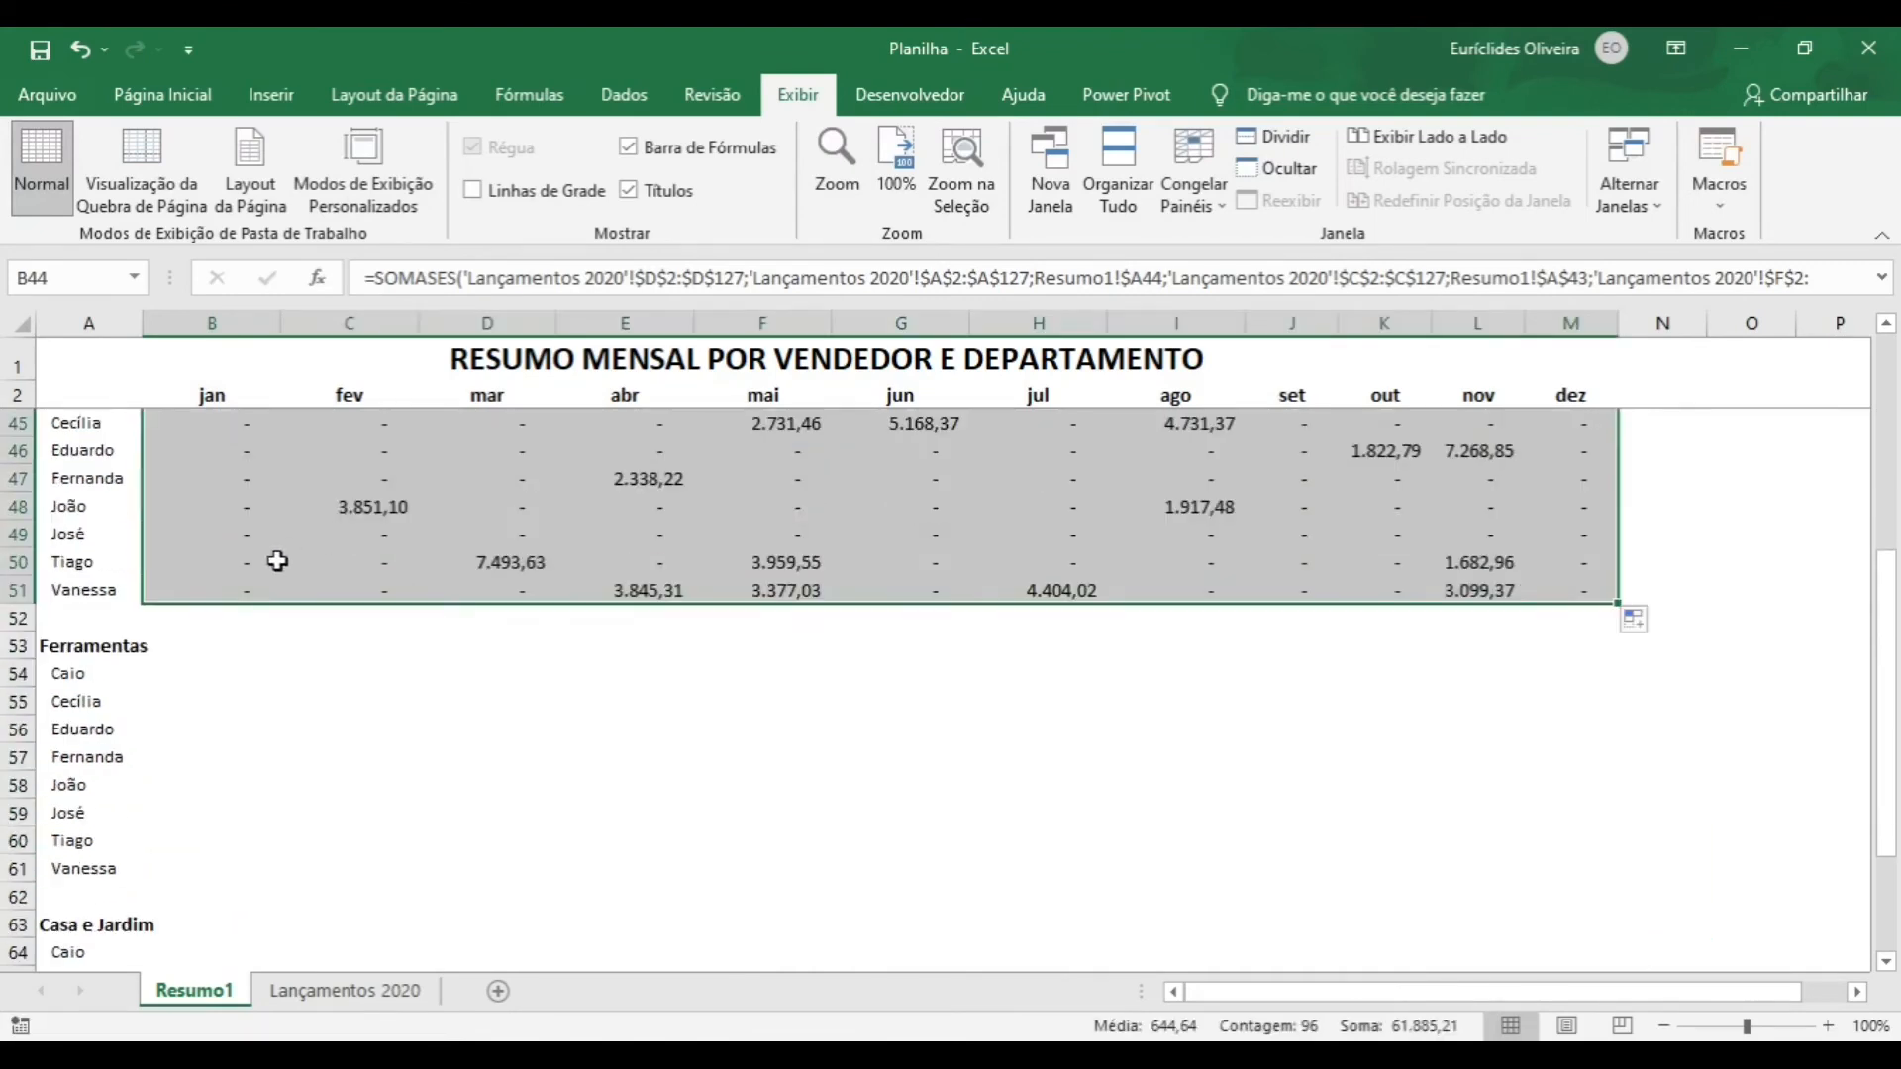
scroll(277, 561, "up", 2)
left_click(242, 563)
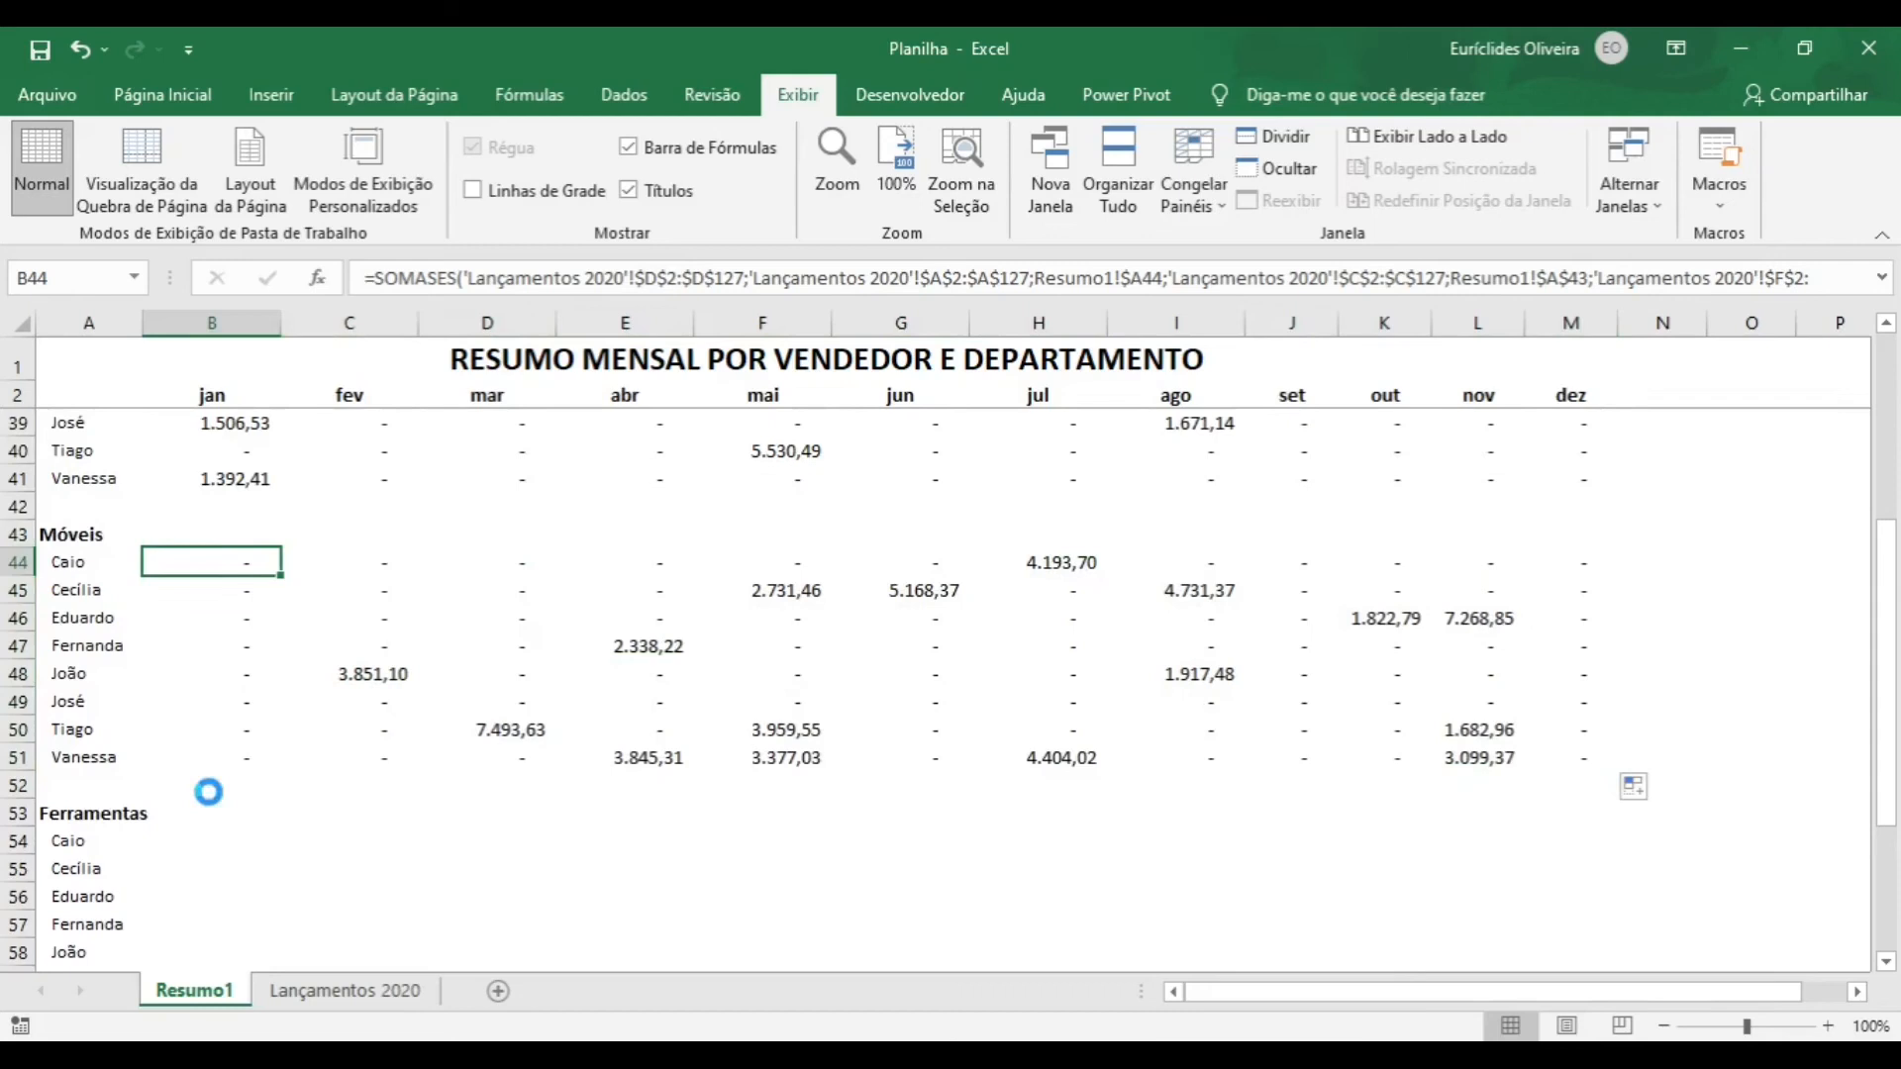
key("ctrl+c")
scroll(209, 790, "down", 2)
left_click(219, 670)
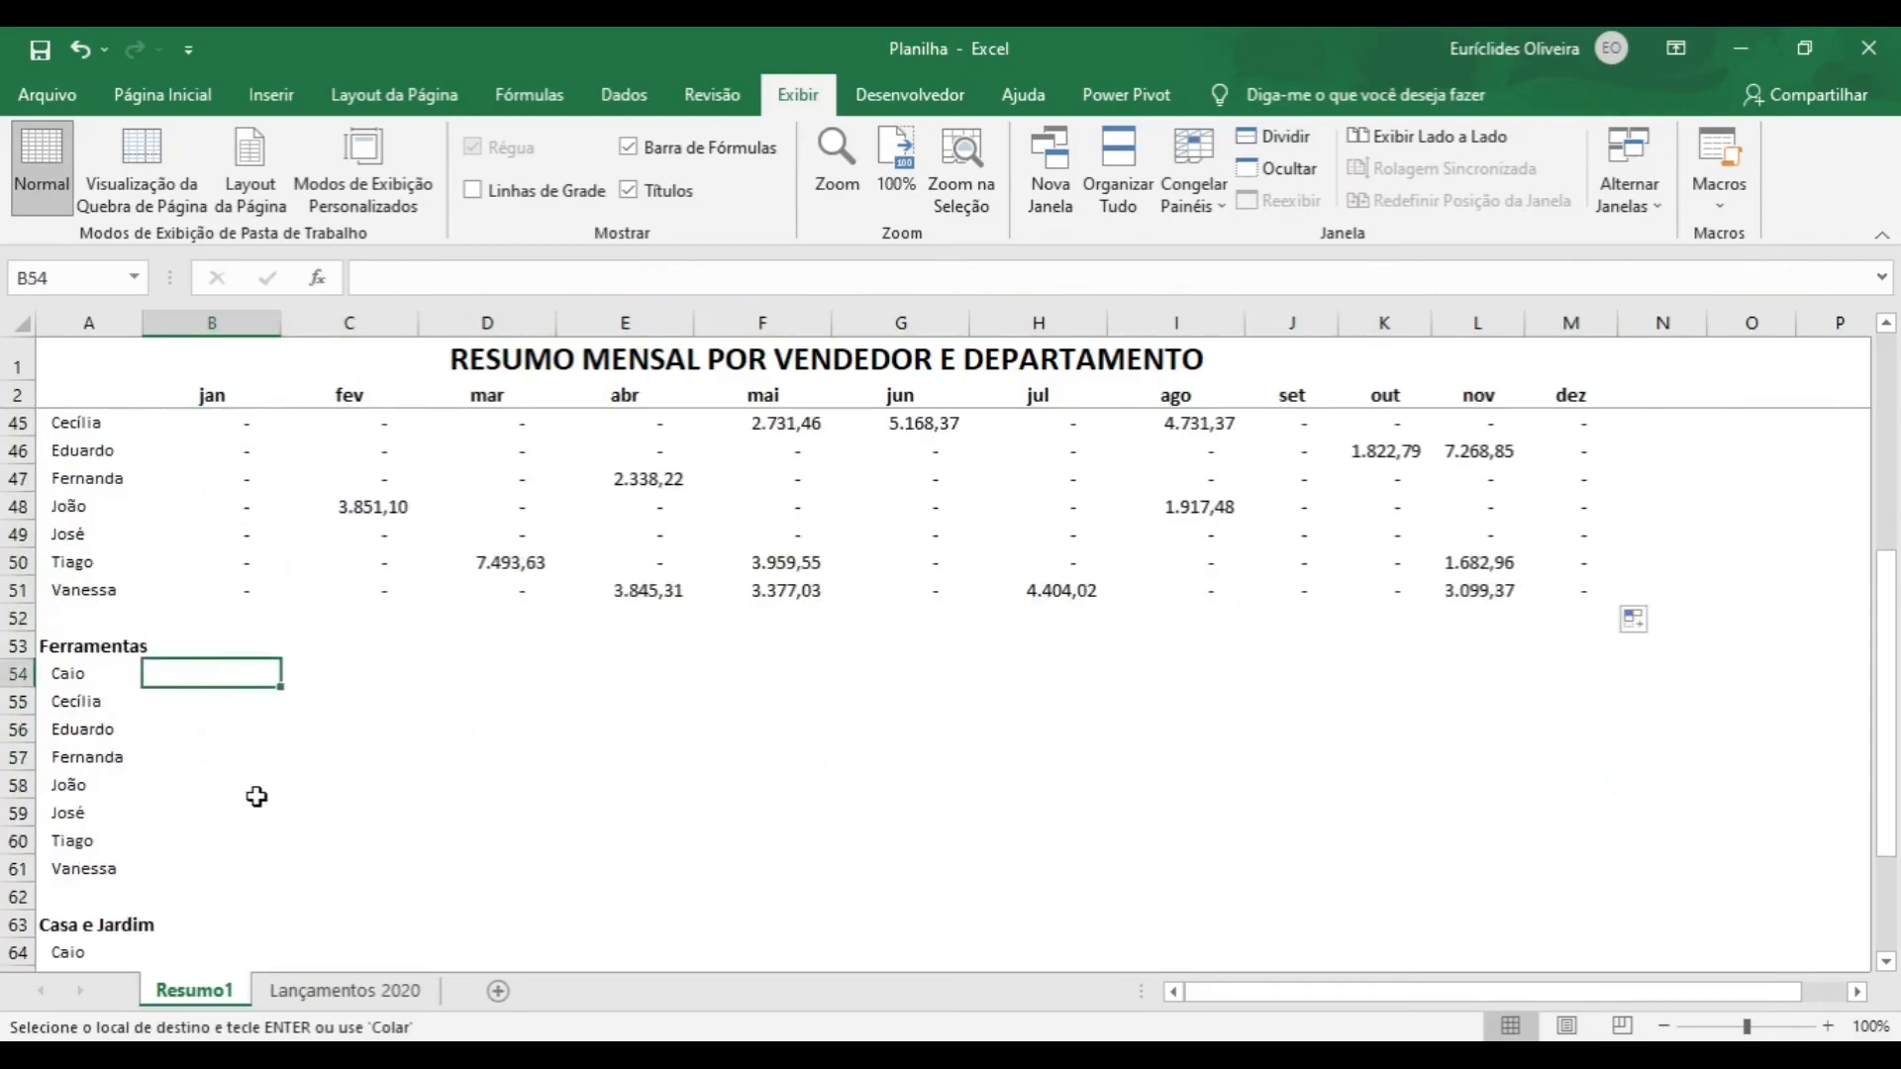
key("Return")
- Repoint the department criterion in B54 to the Ferramentas heading $A$53 and fill the formula across B54:M61
key("F2")
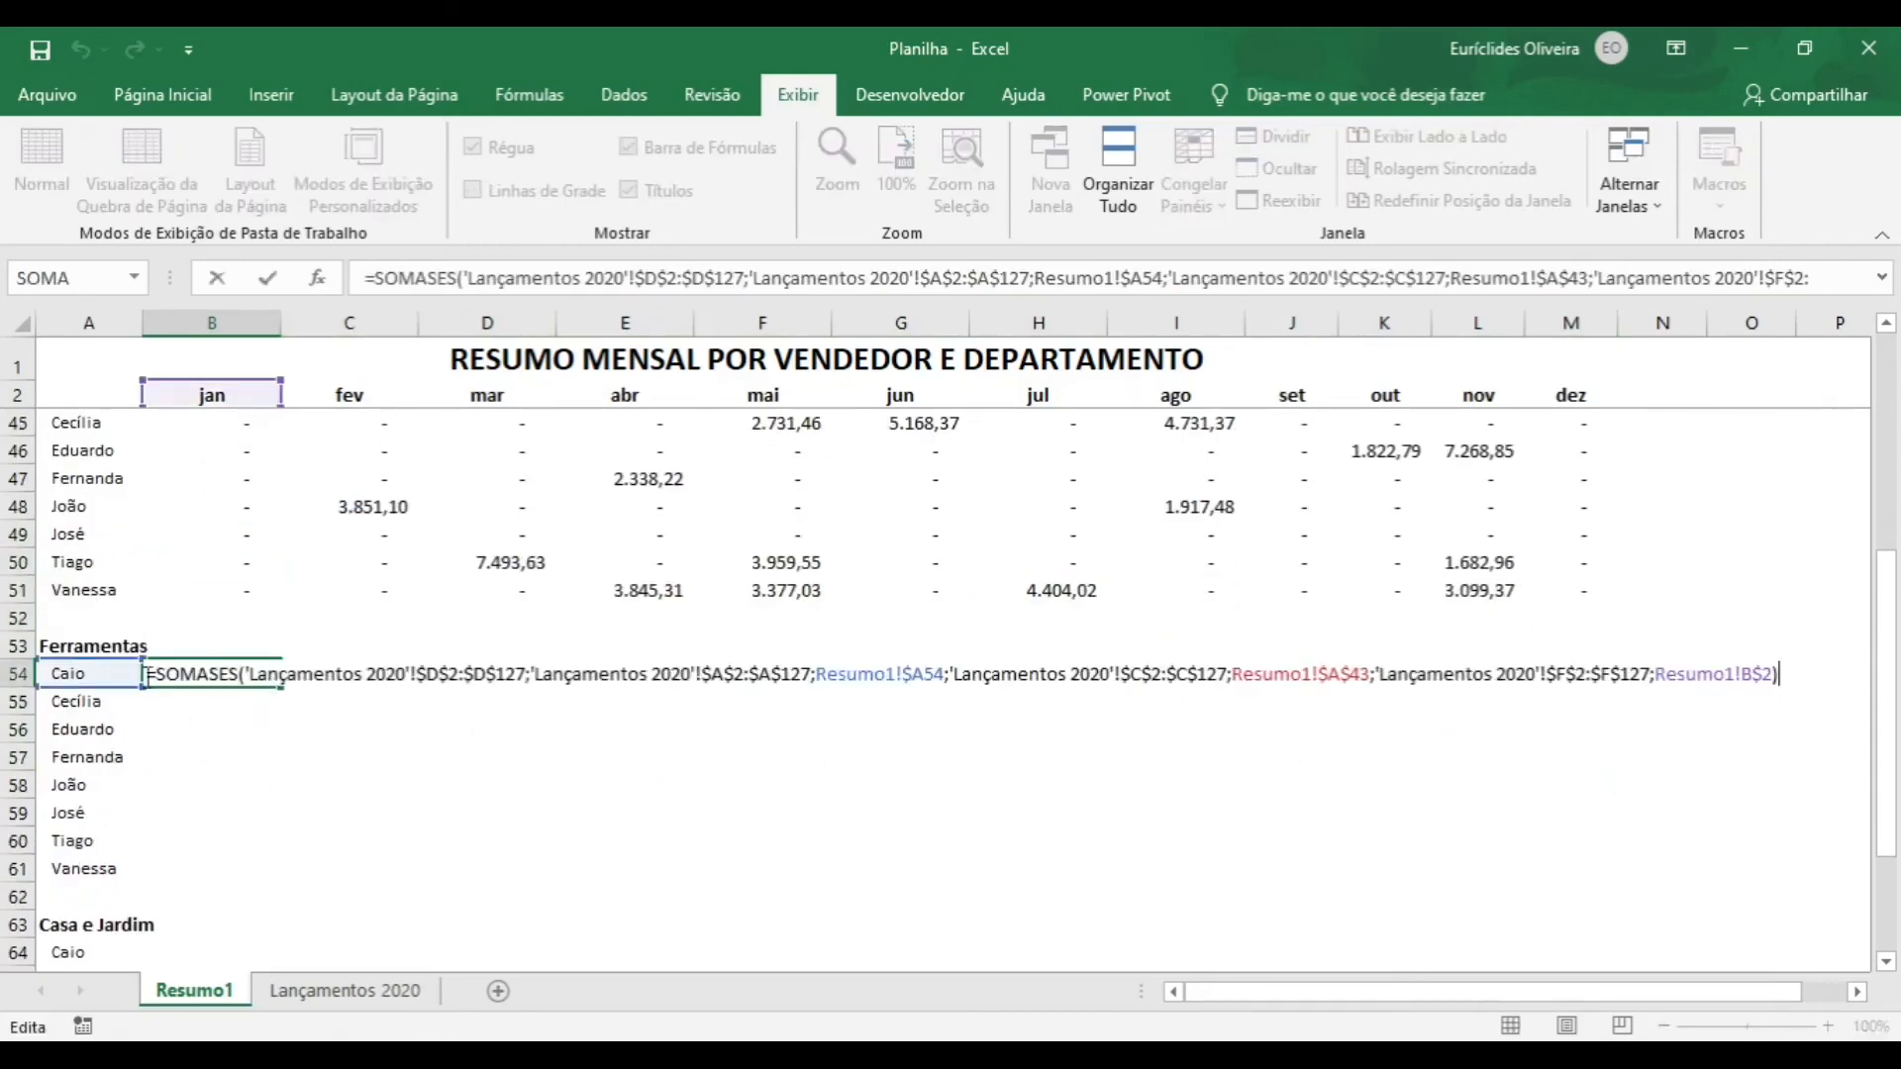
scroll(137, 589, "up", 1)
left_click_drag(119, 460, 109, 742)
key("Return")
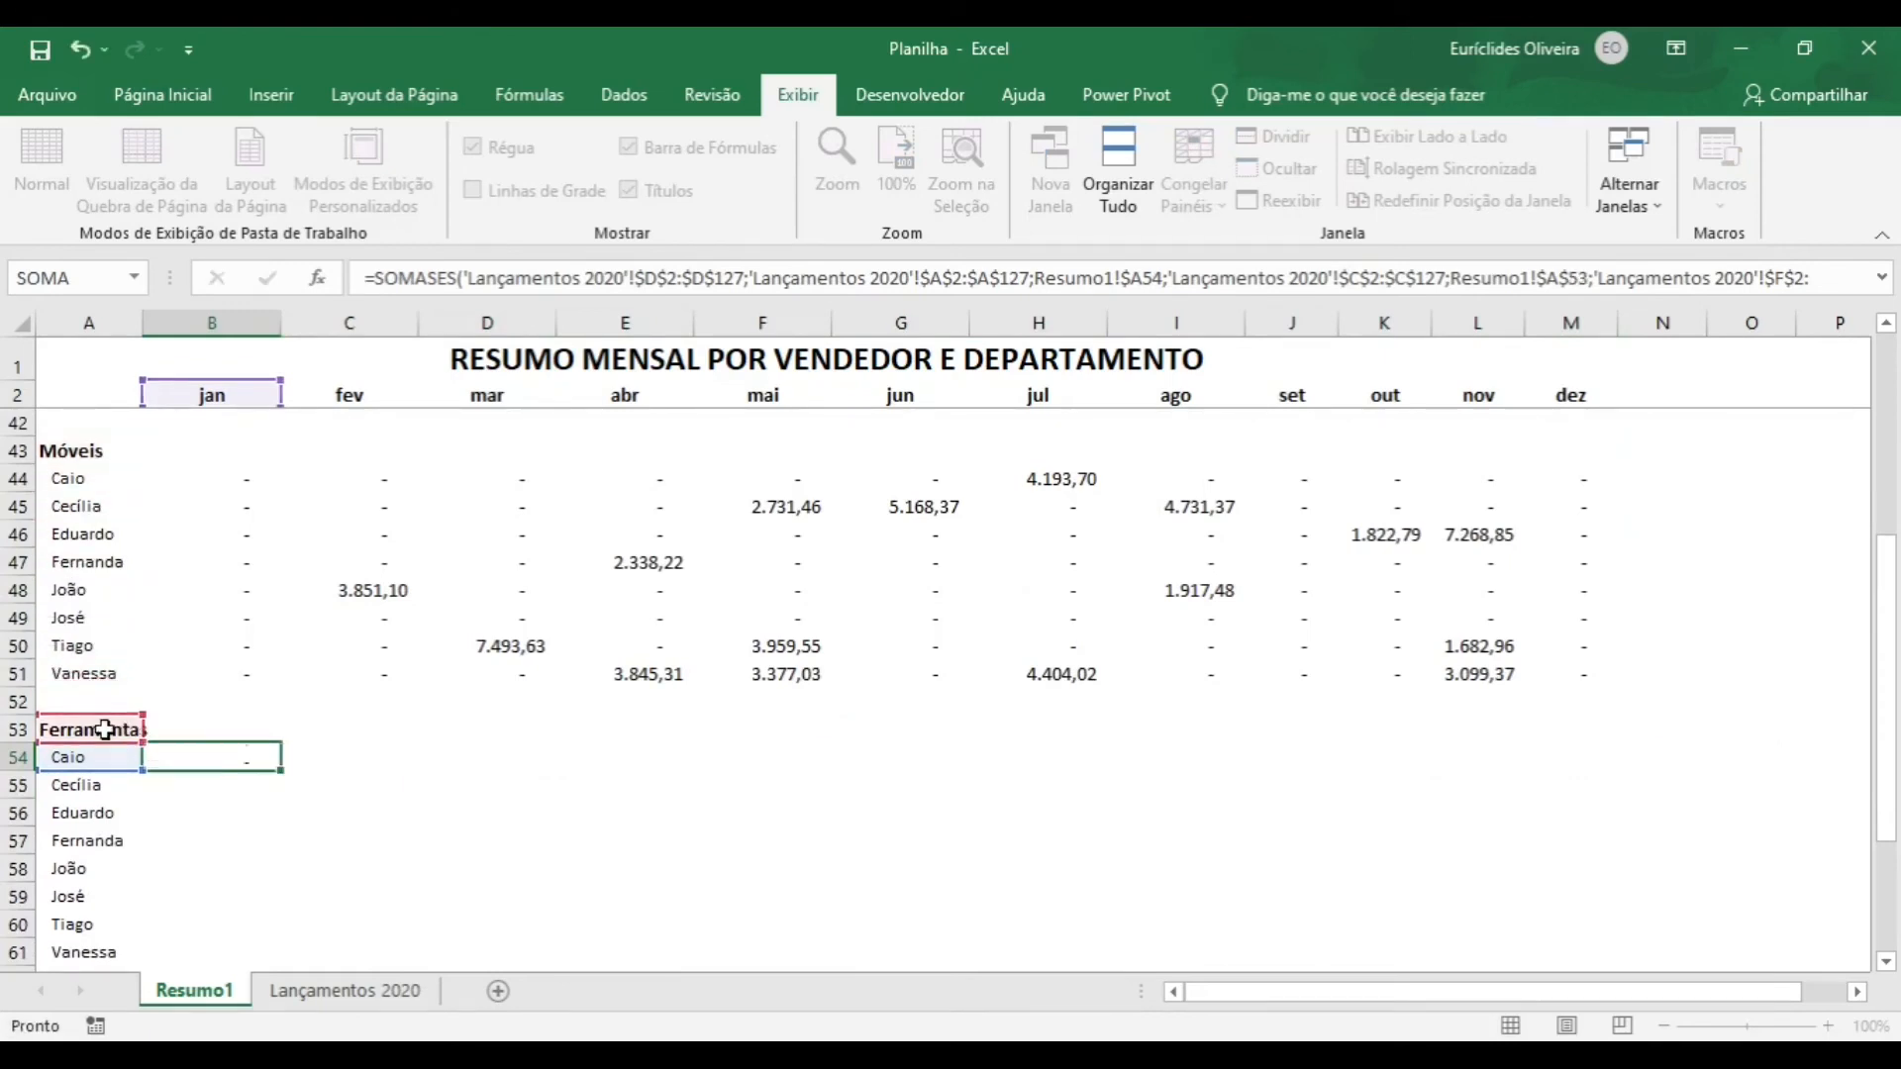
left_click(228, 759)
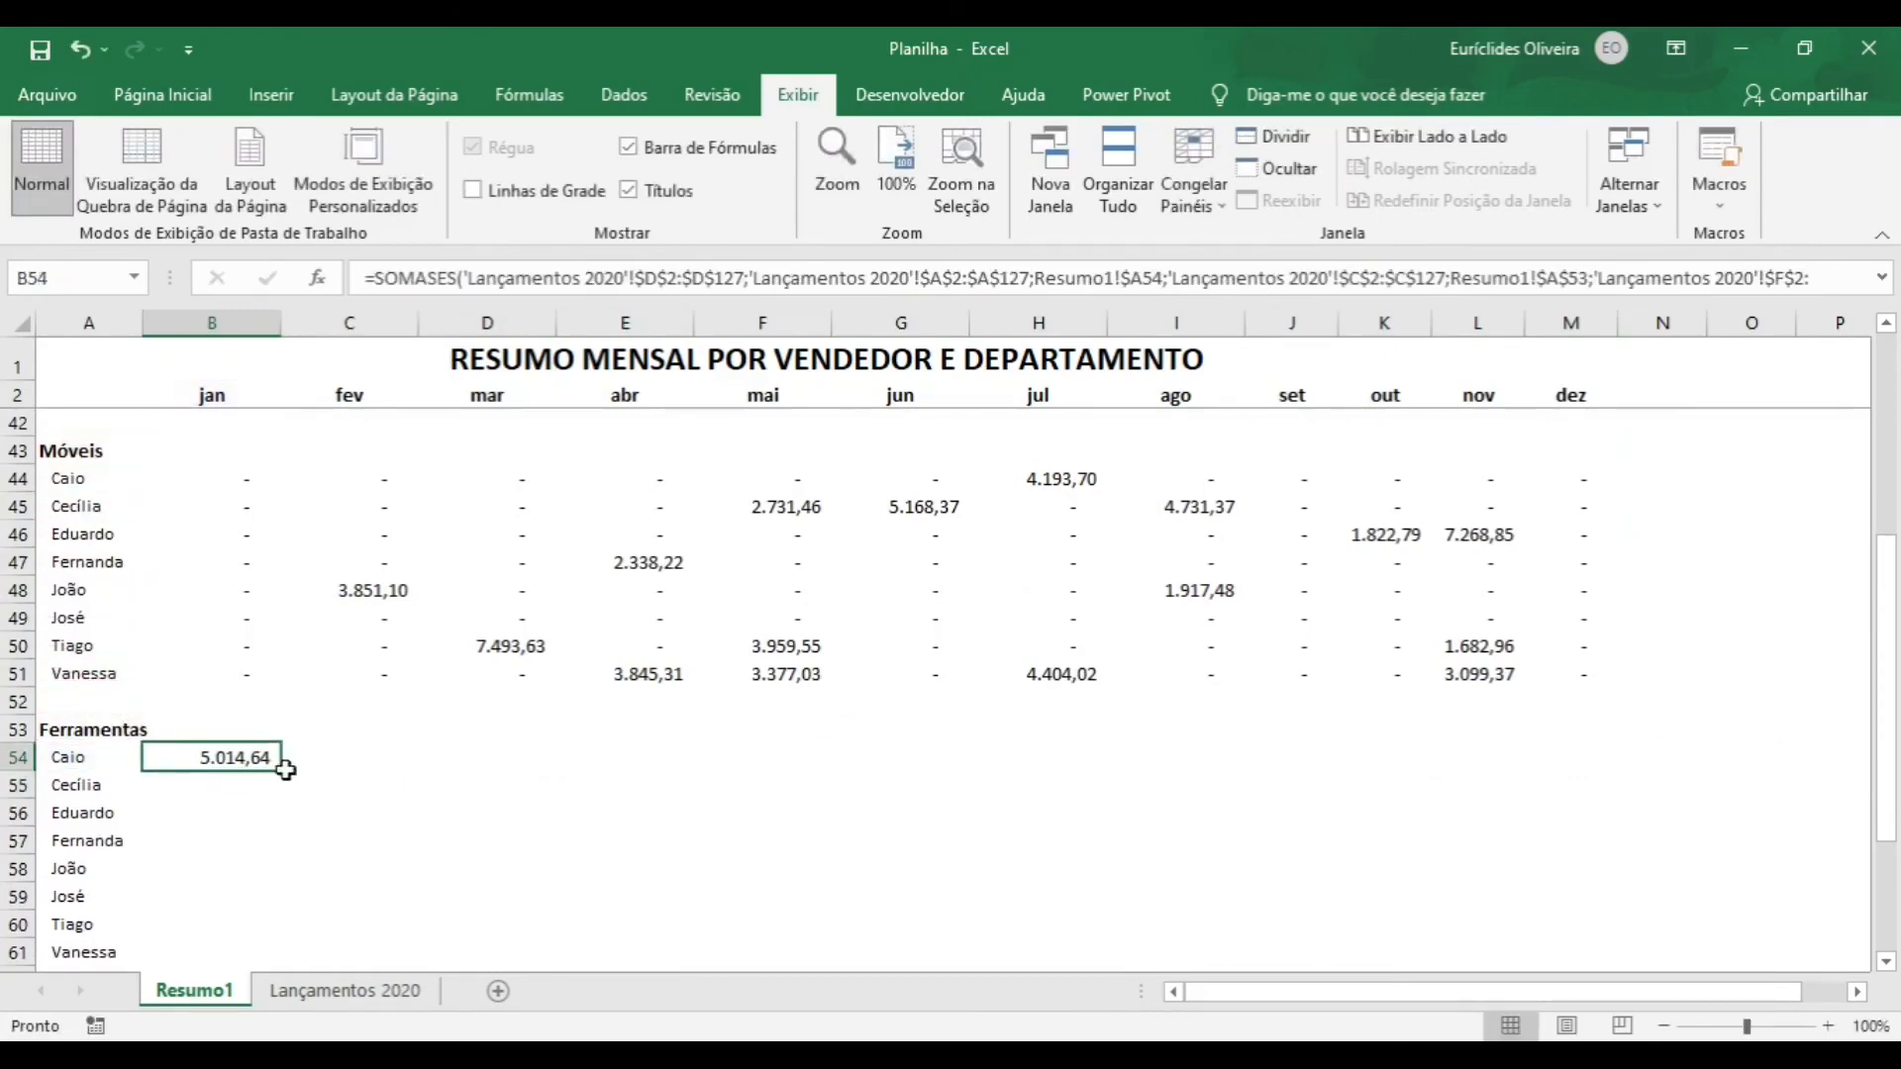
double_click(281, 771)
scroll(267, 718, "down", 2)
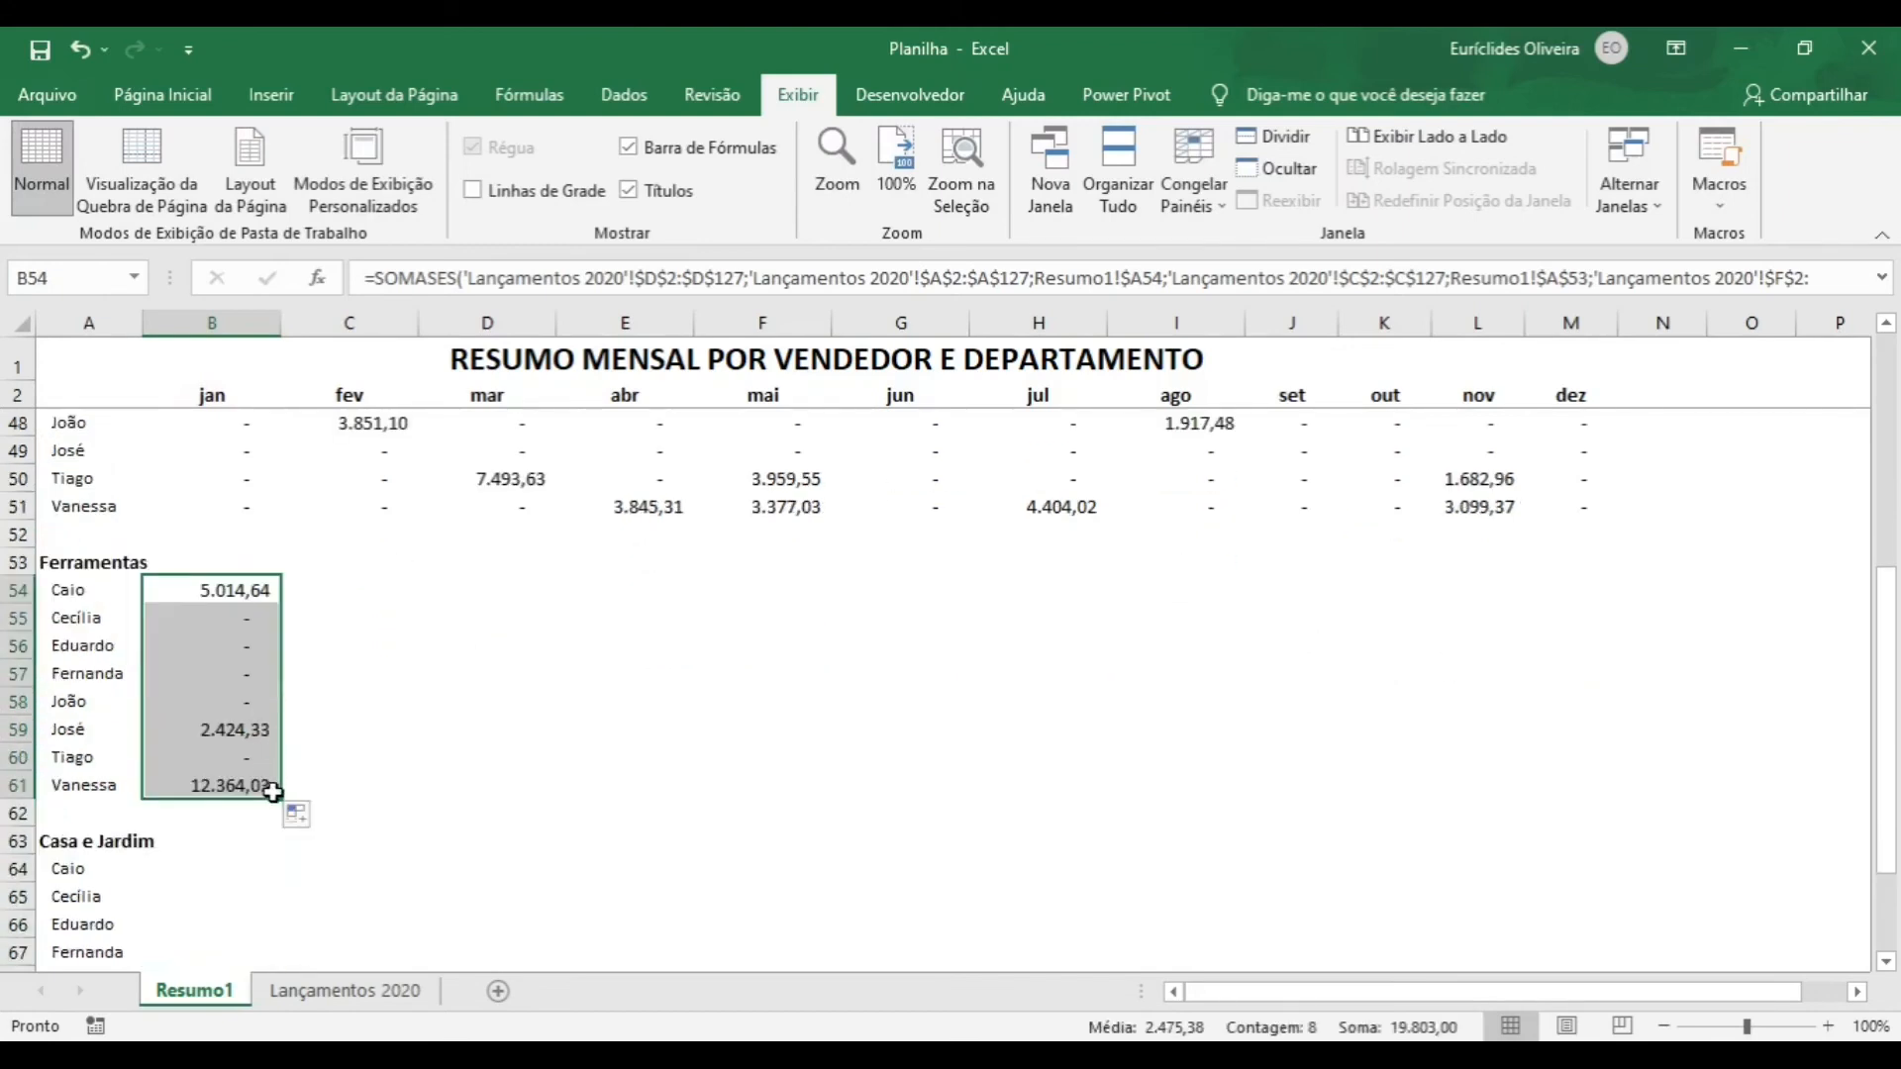
left_click_drag(281, 798, 1617, 797)
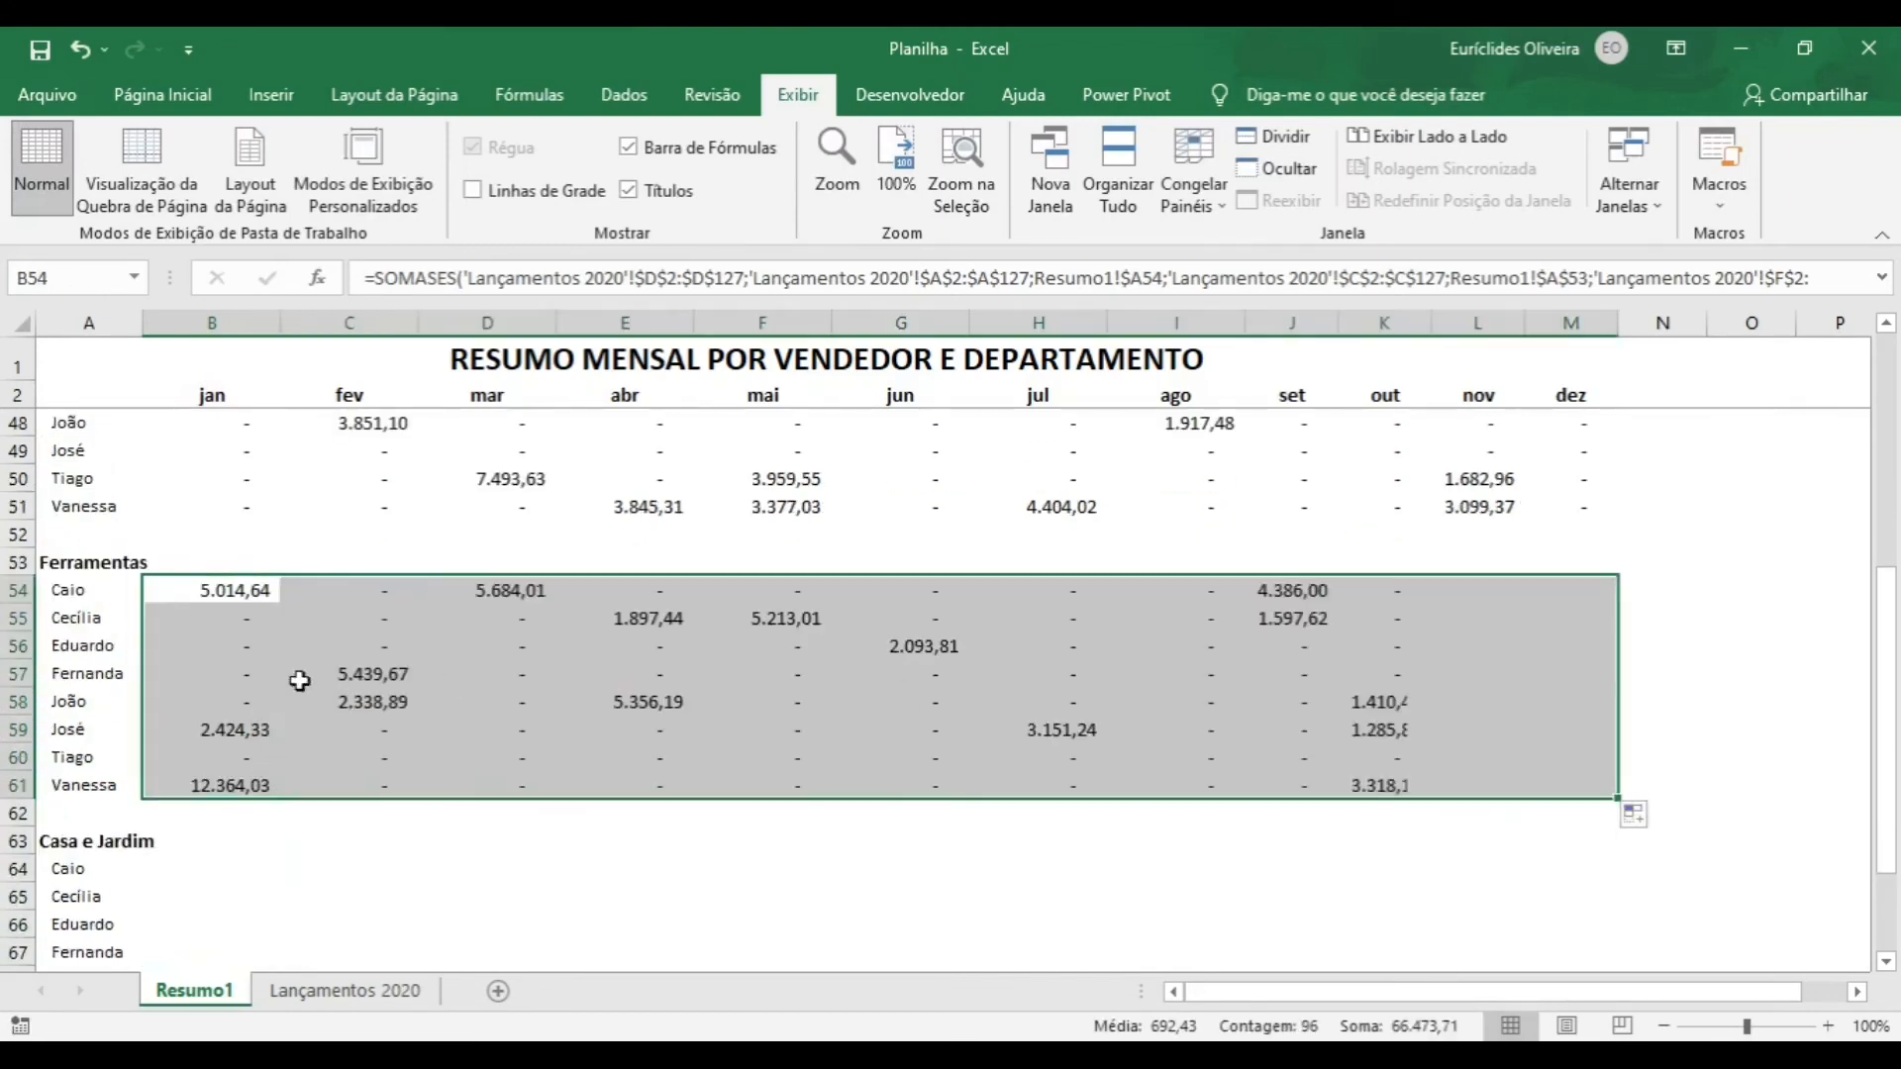
- Copy the SOMASES formula from B54 into B64, the first January cell of the Casa e Jardim block
scroll(228, 675, "down", 1)
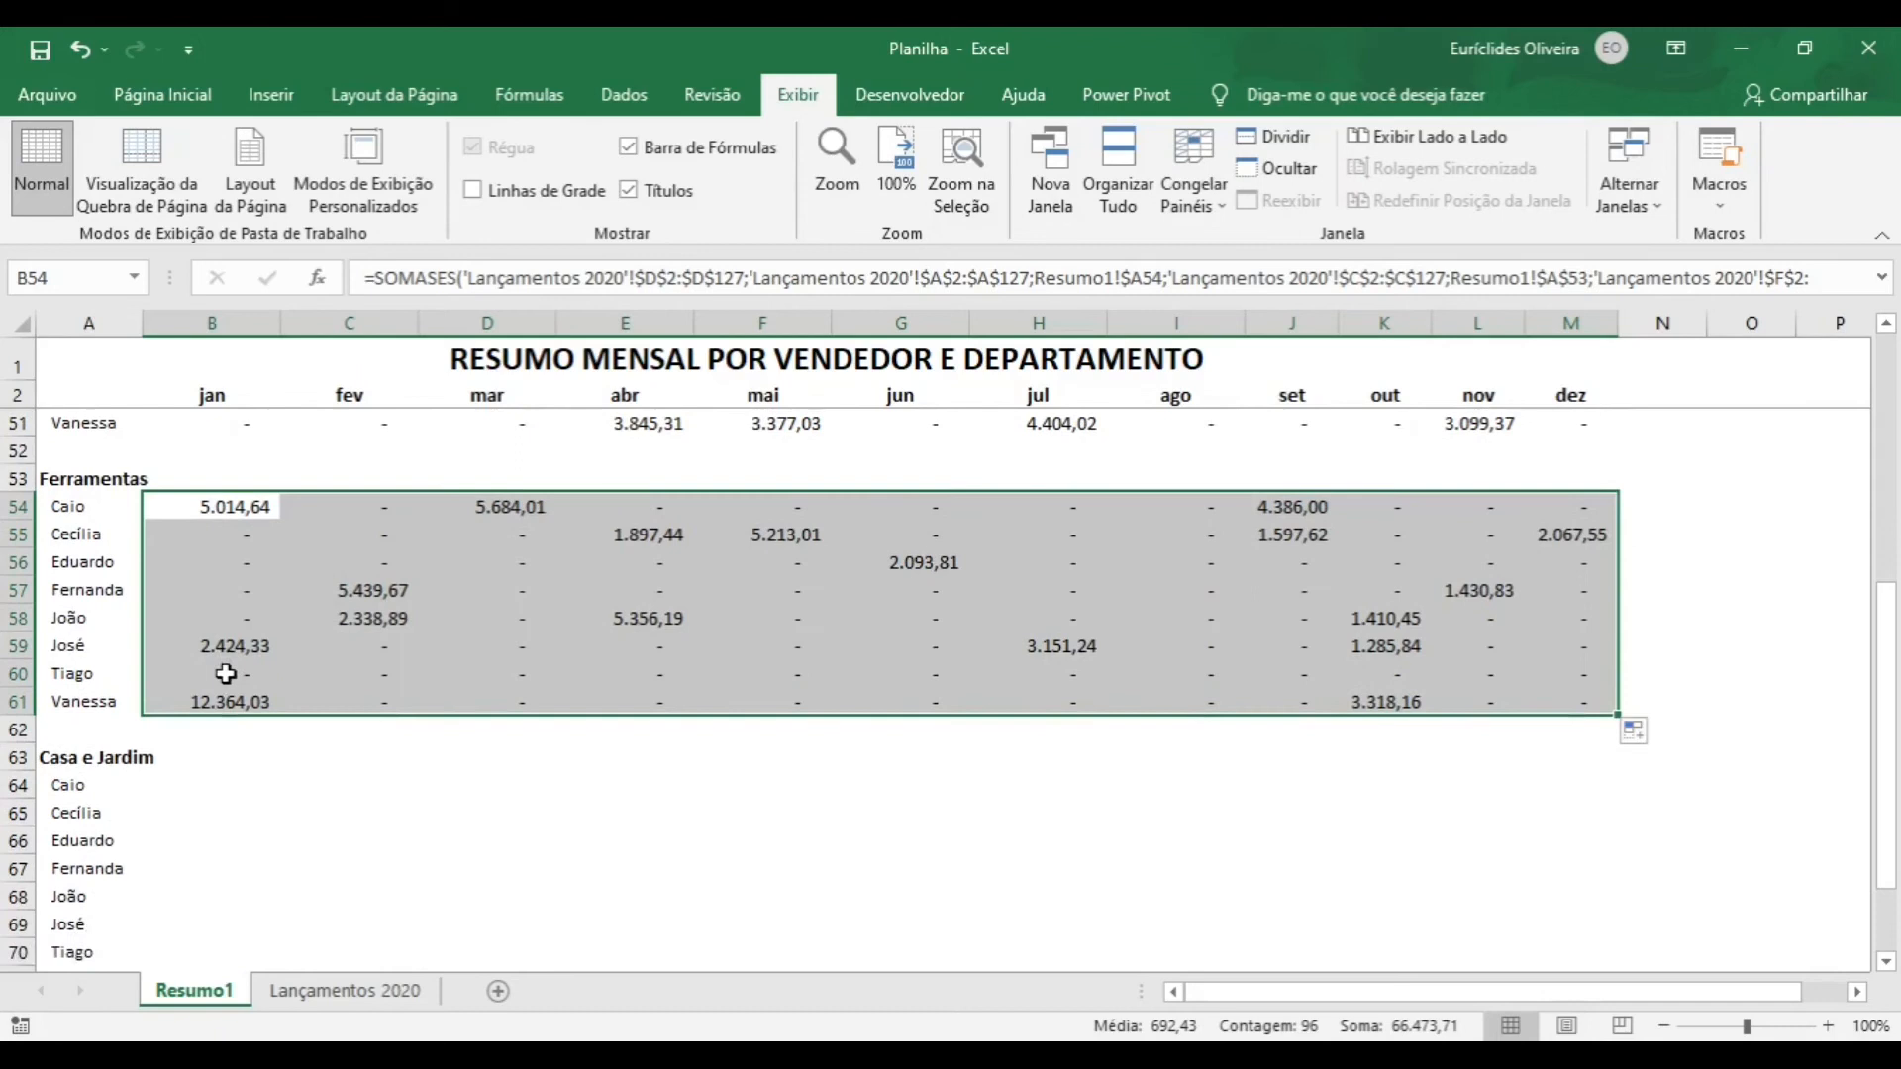
left_click(225, 509)
key("ctrl+c")
scroll(183, 704, "down", 1)
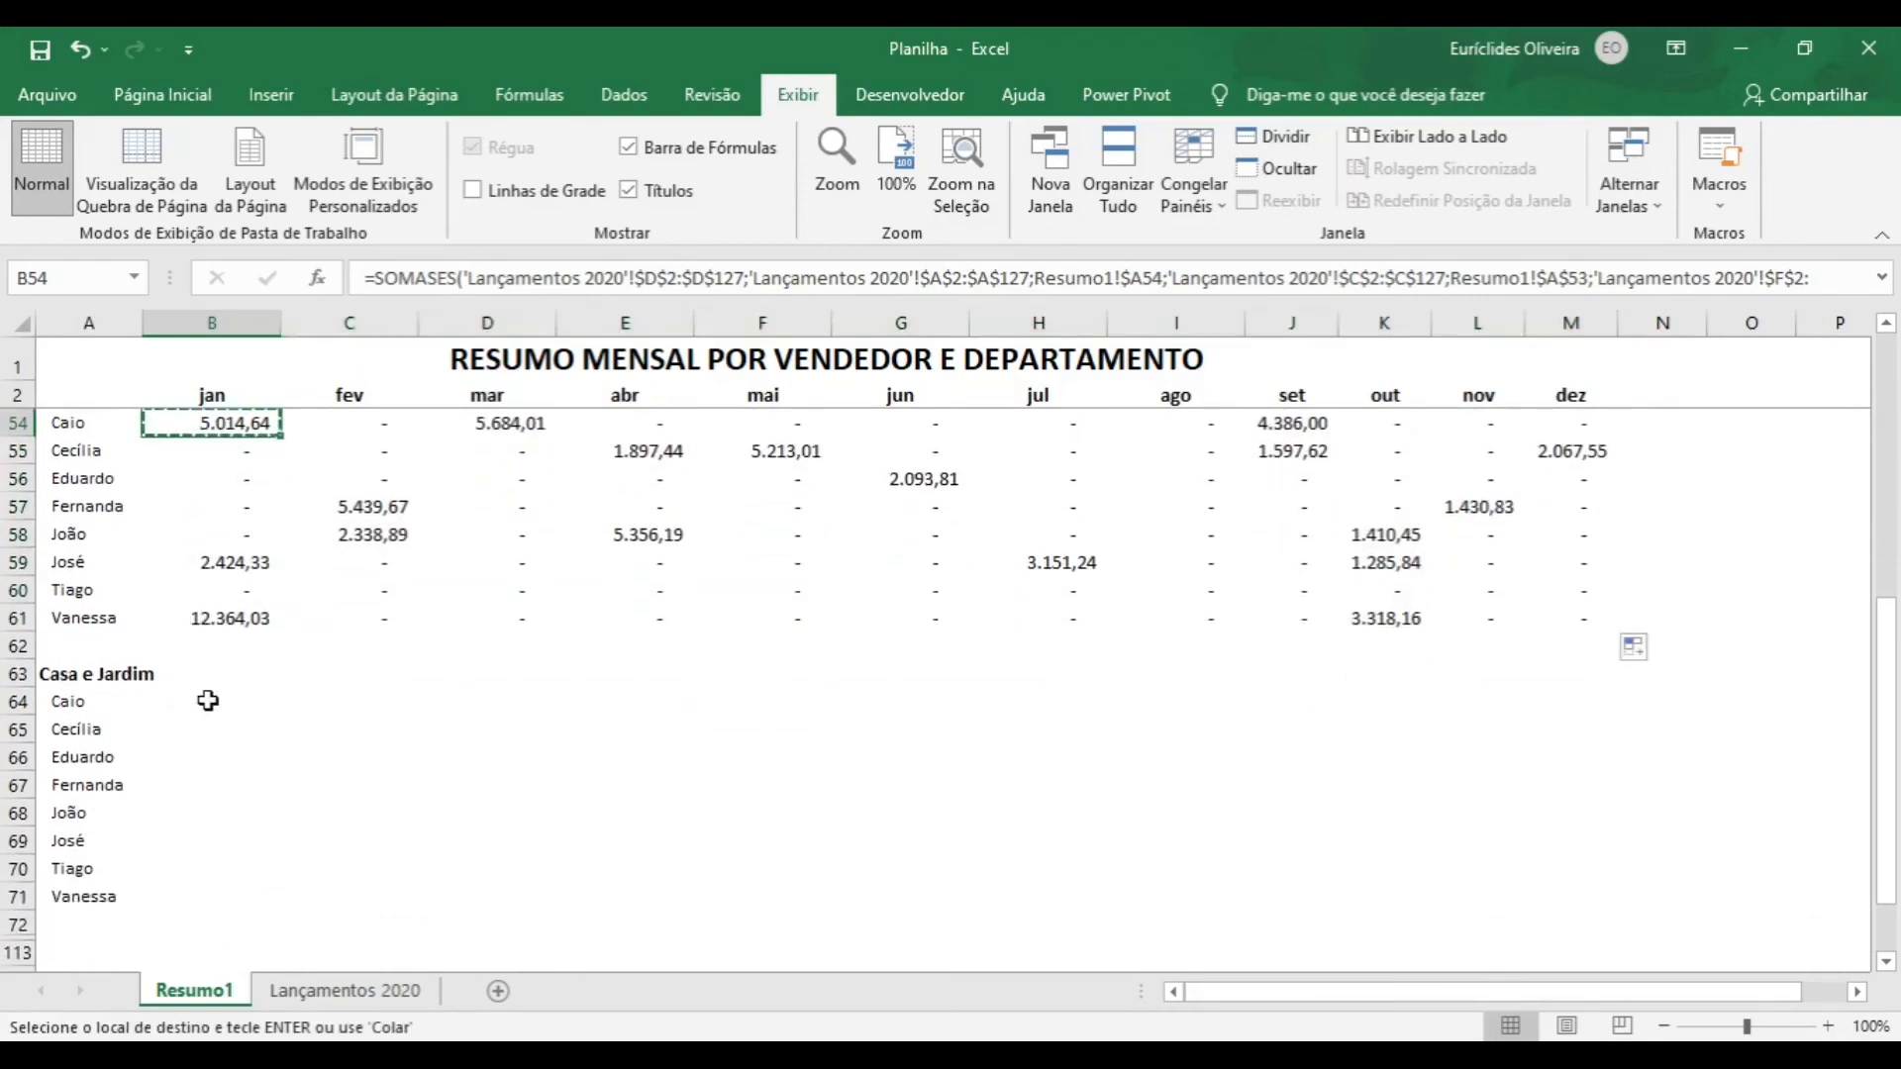
left_click(208, 701)
key("Return")
- Repoint the department criterion in B64 to the Casa e Jardim heading $A$63 and fill the formula across B64:M71
key("F2")
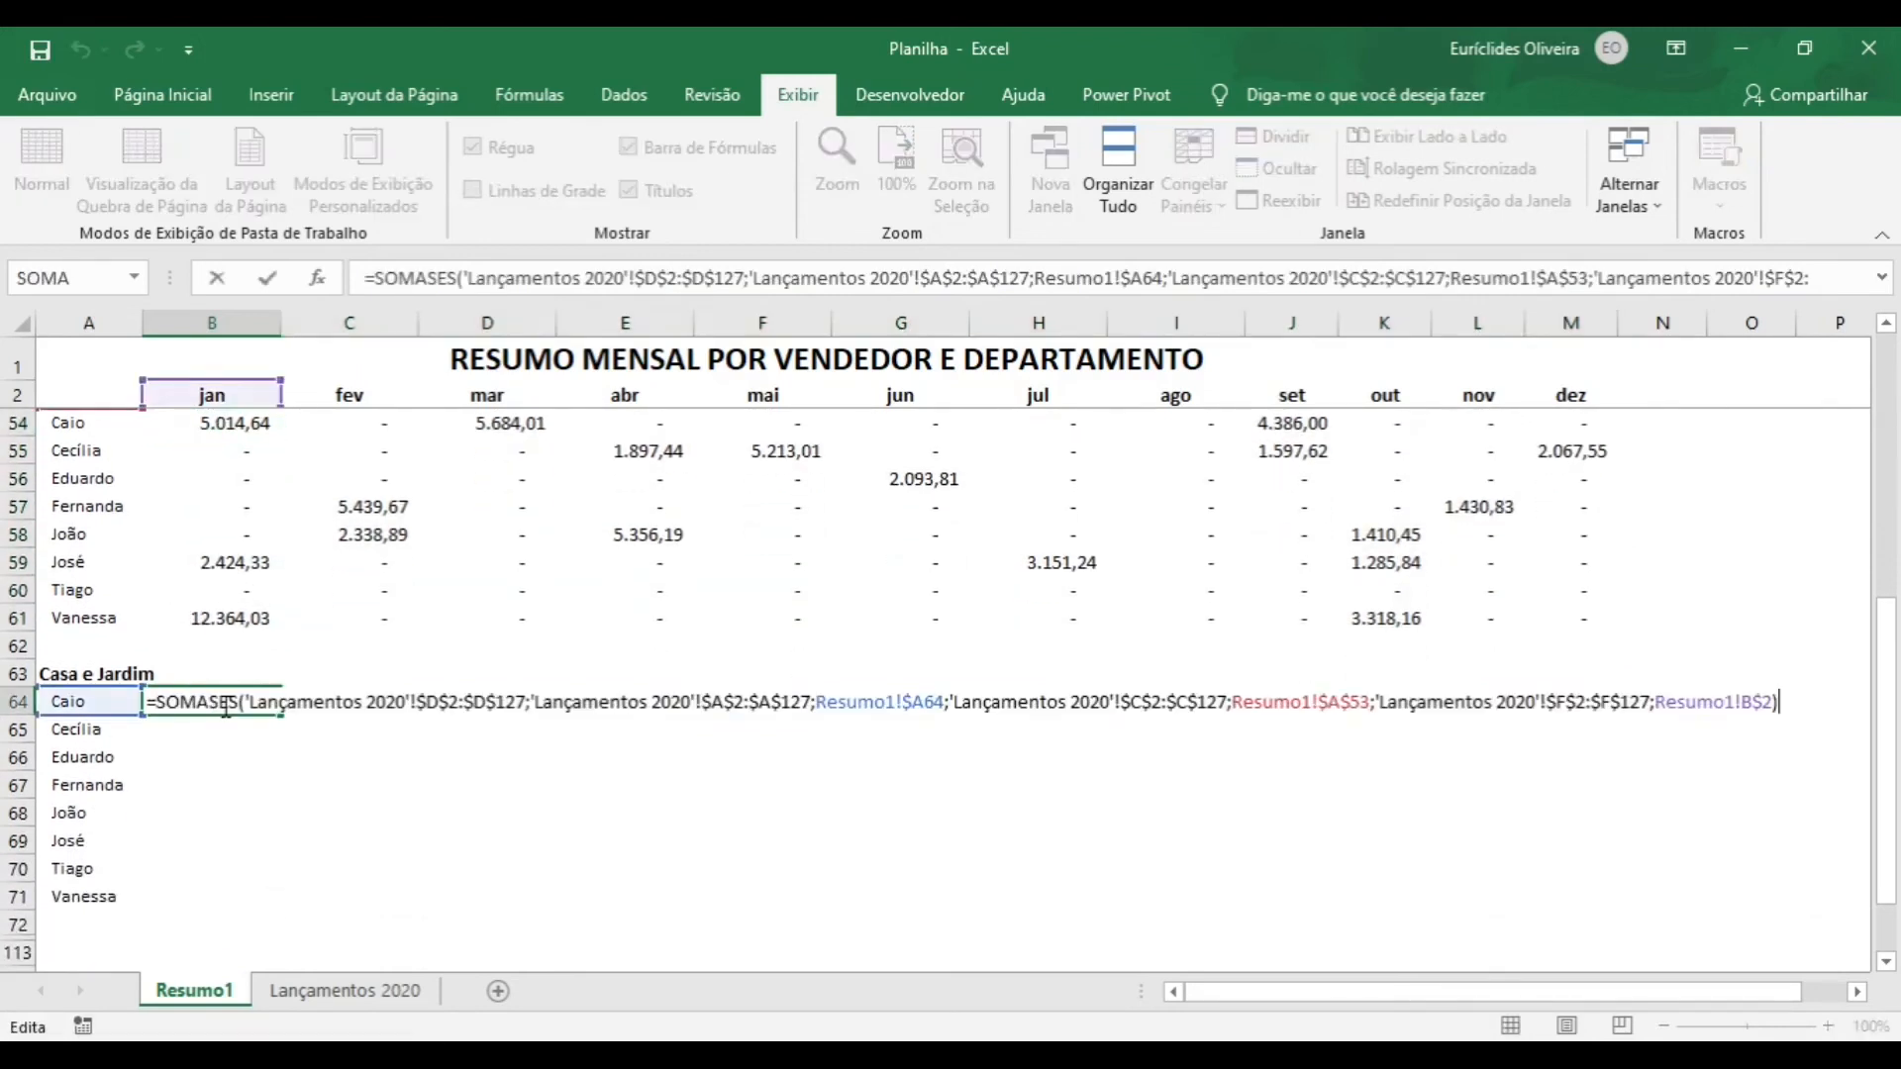
scroll(143, 534, "up", 1)
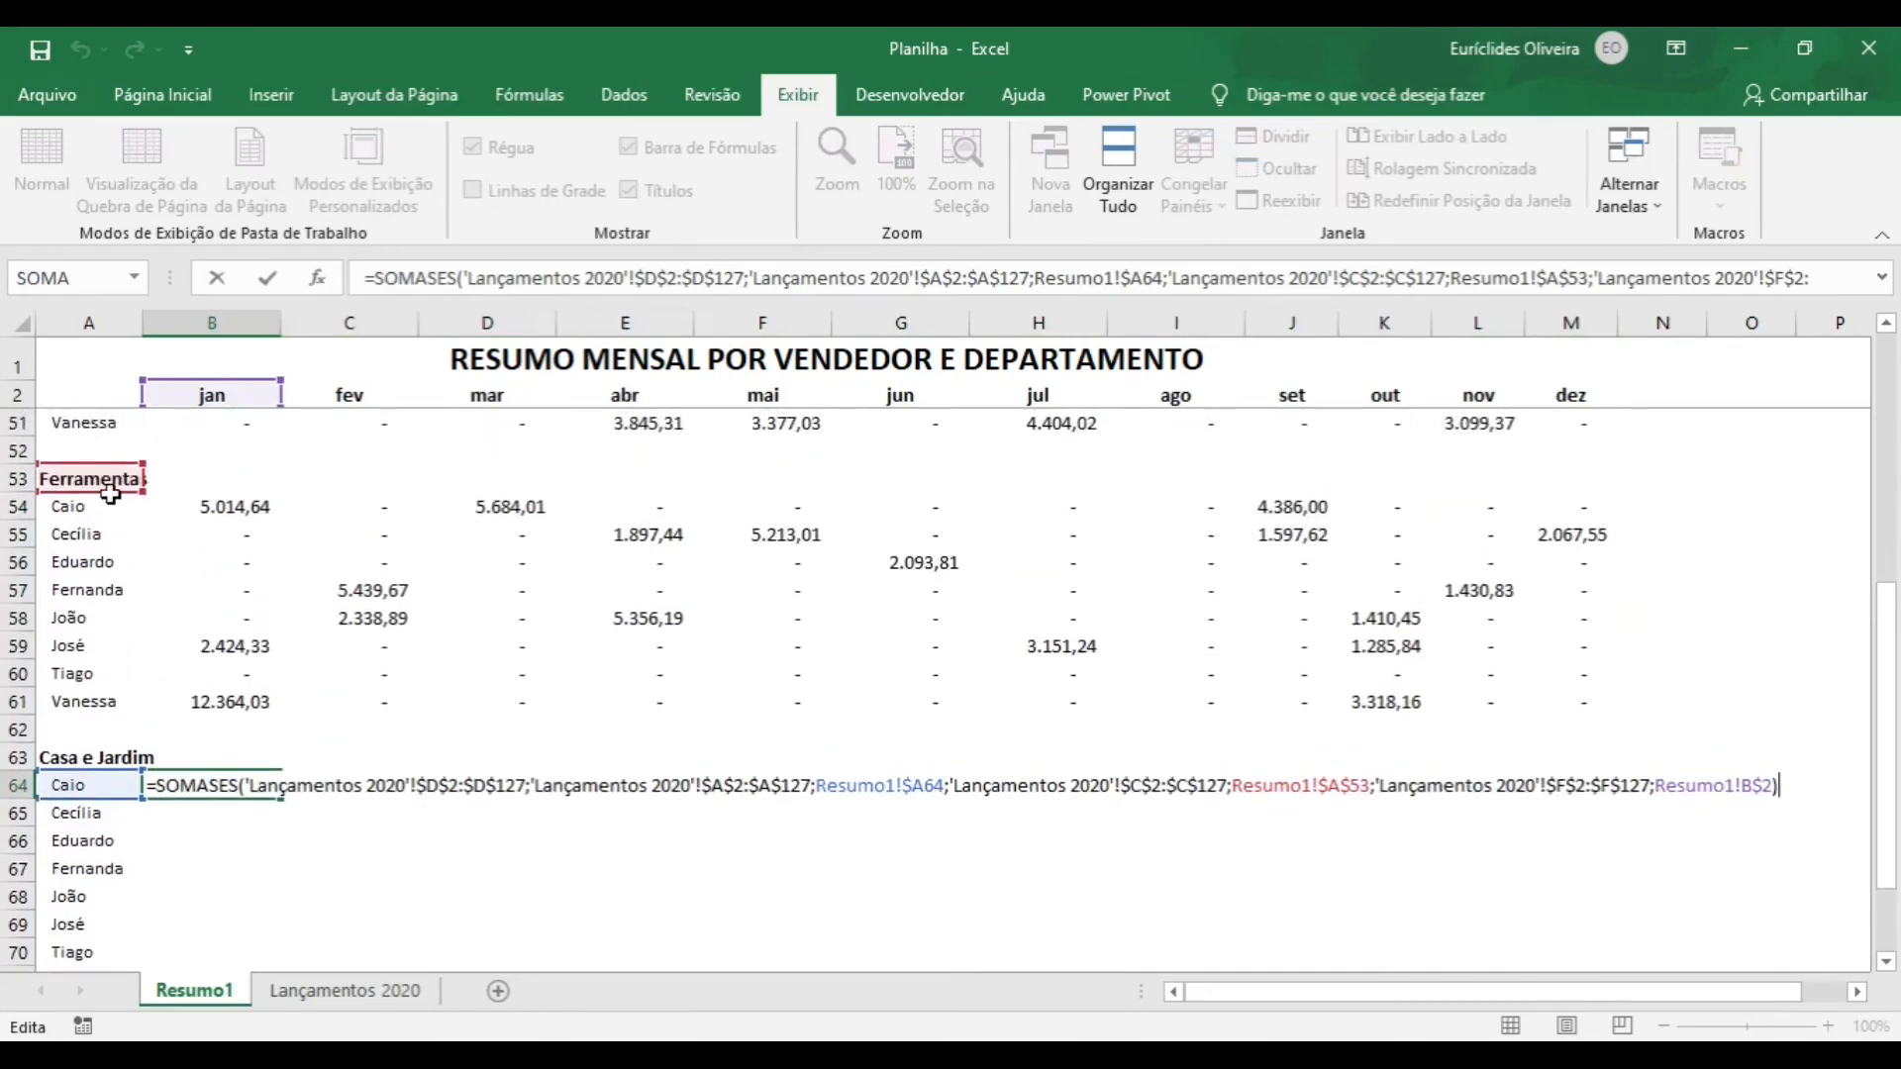
left_click_drag(110, 495, 84, 753)
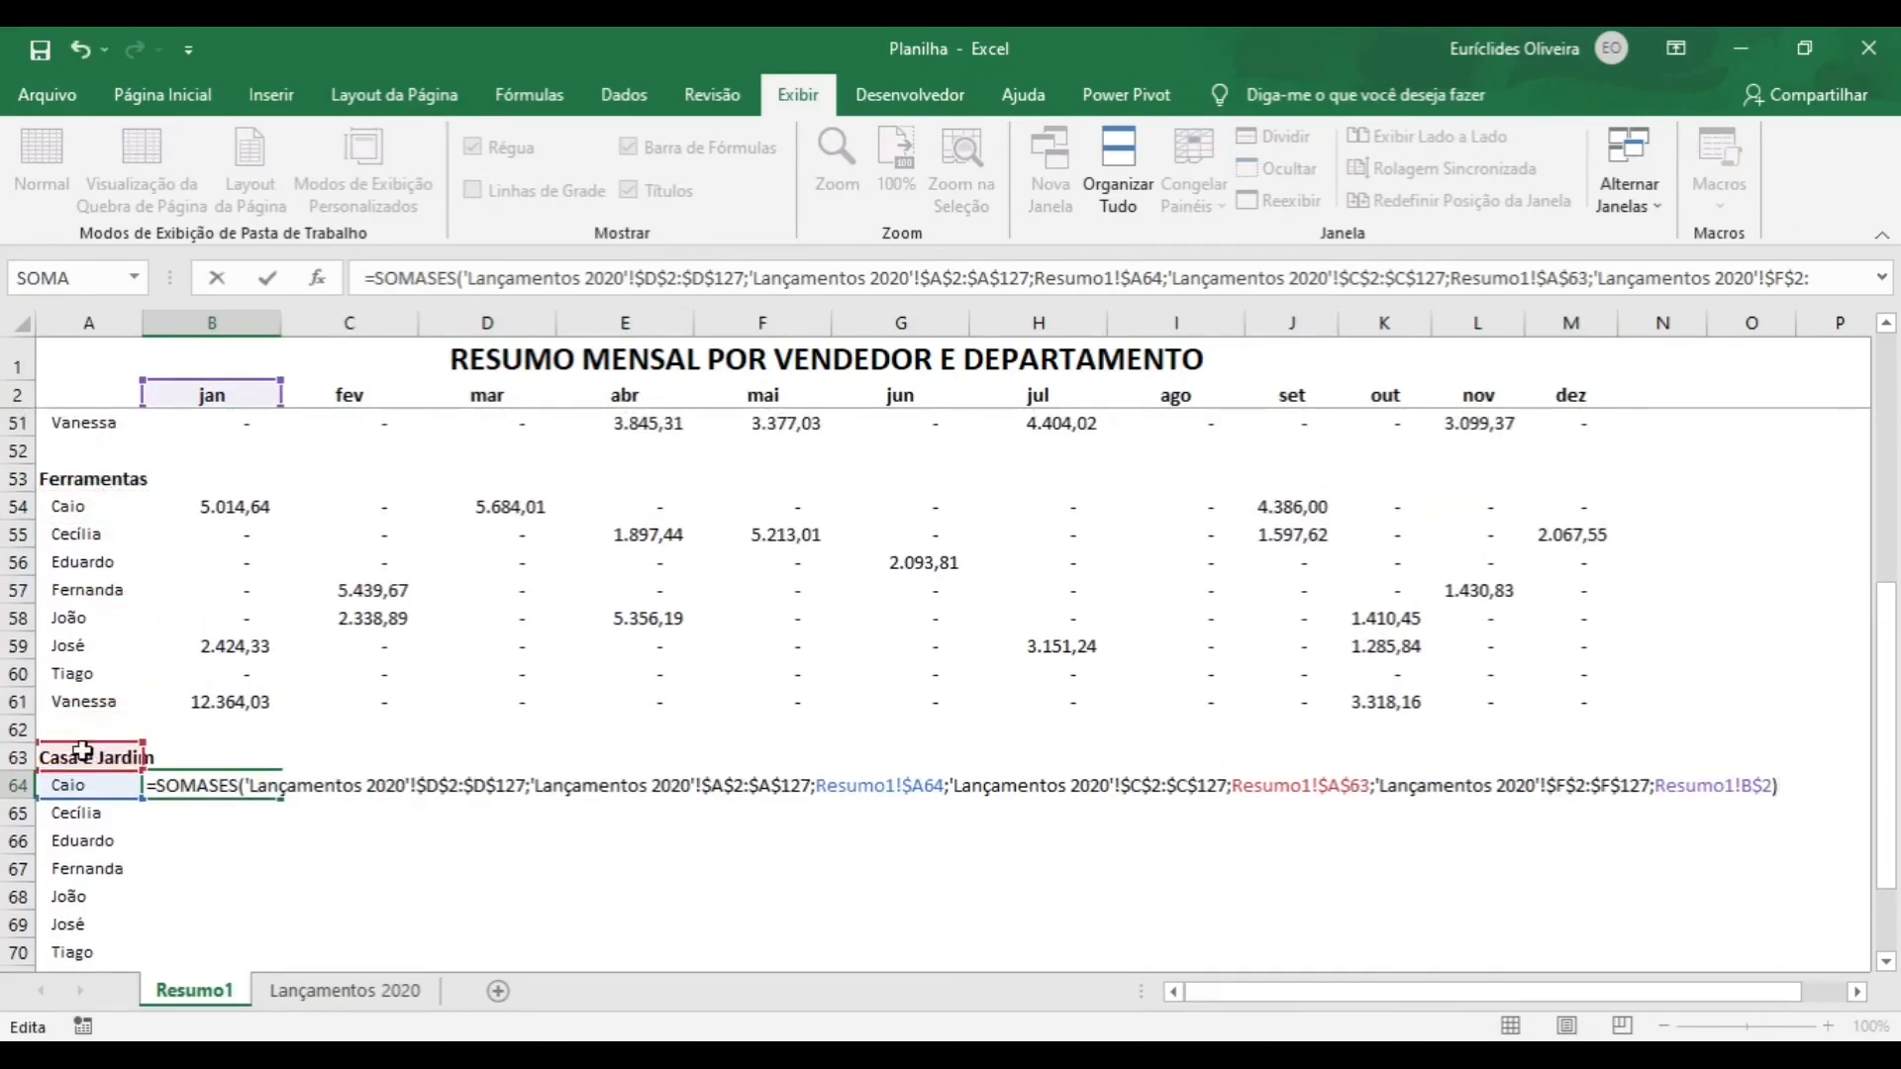
key("Return")
left_click(222, 785)
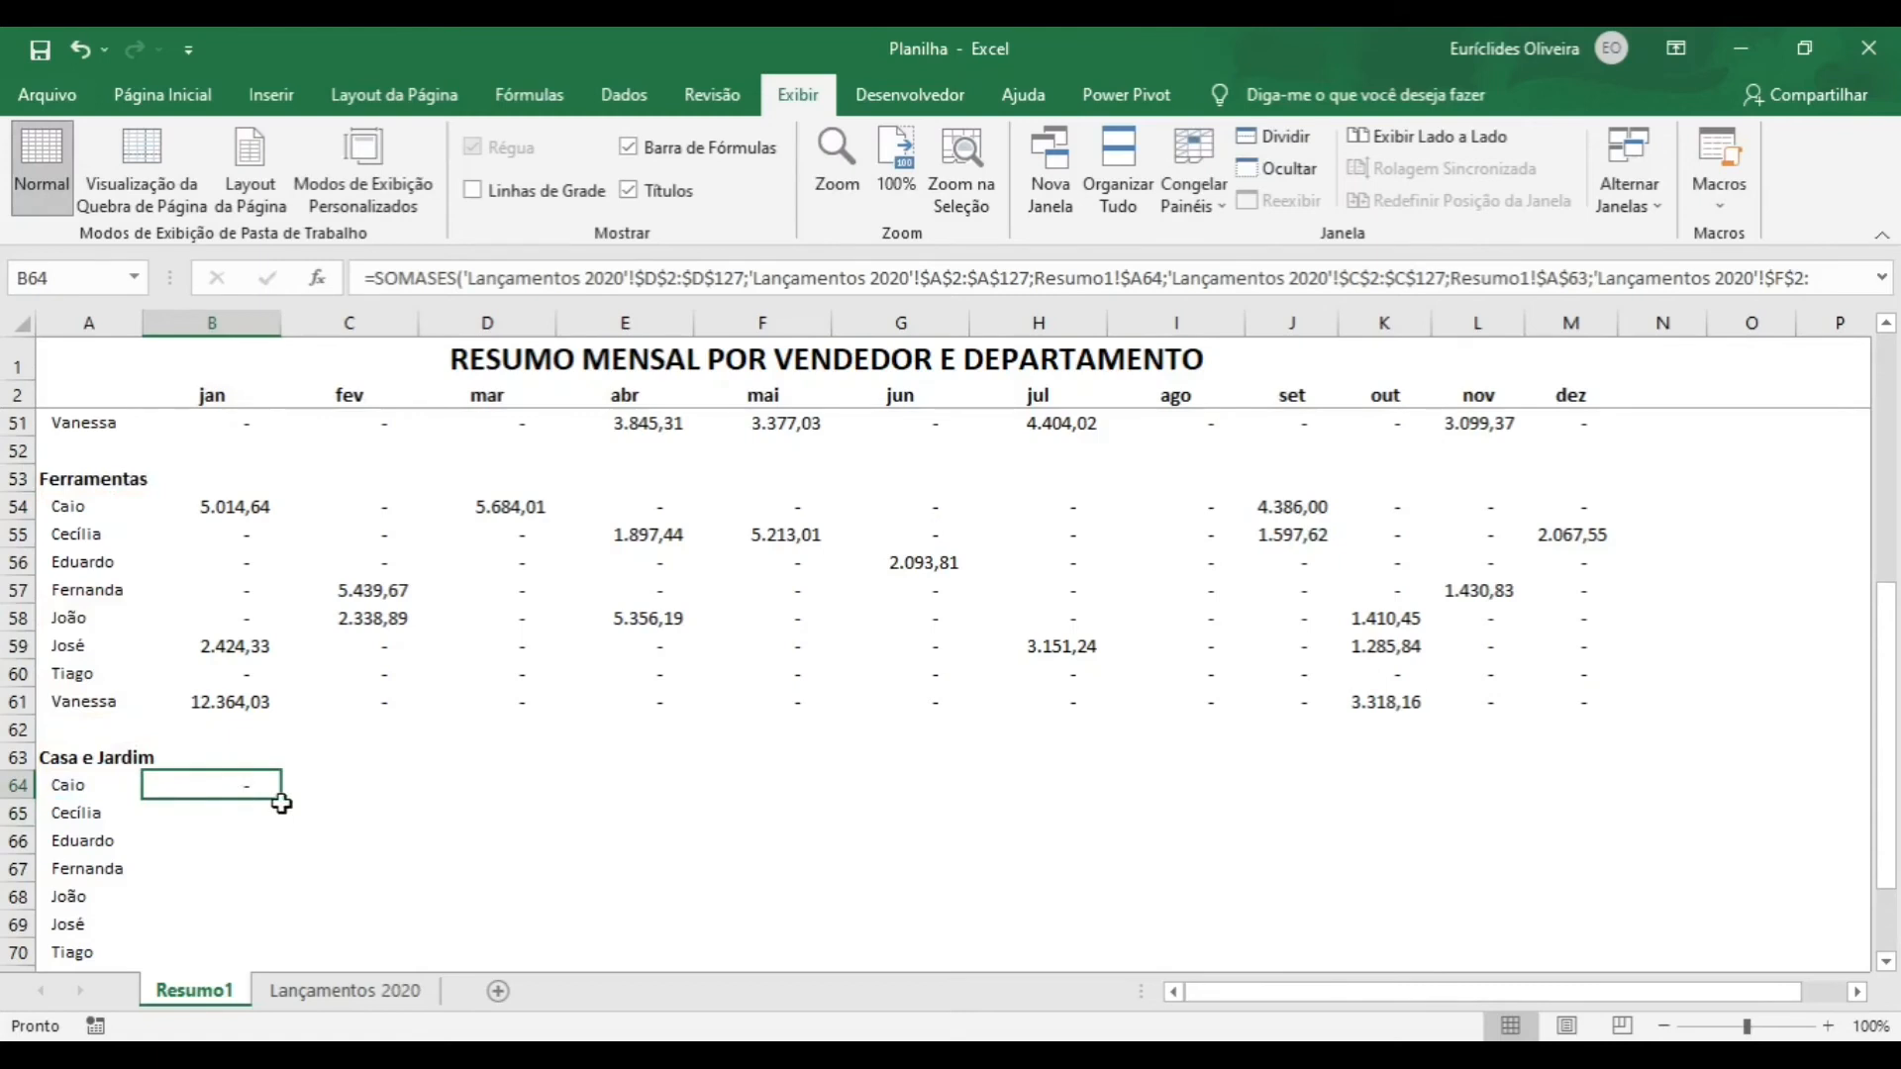
double_click(281, 799)
scroll(274, 771, "down", 1)
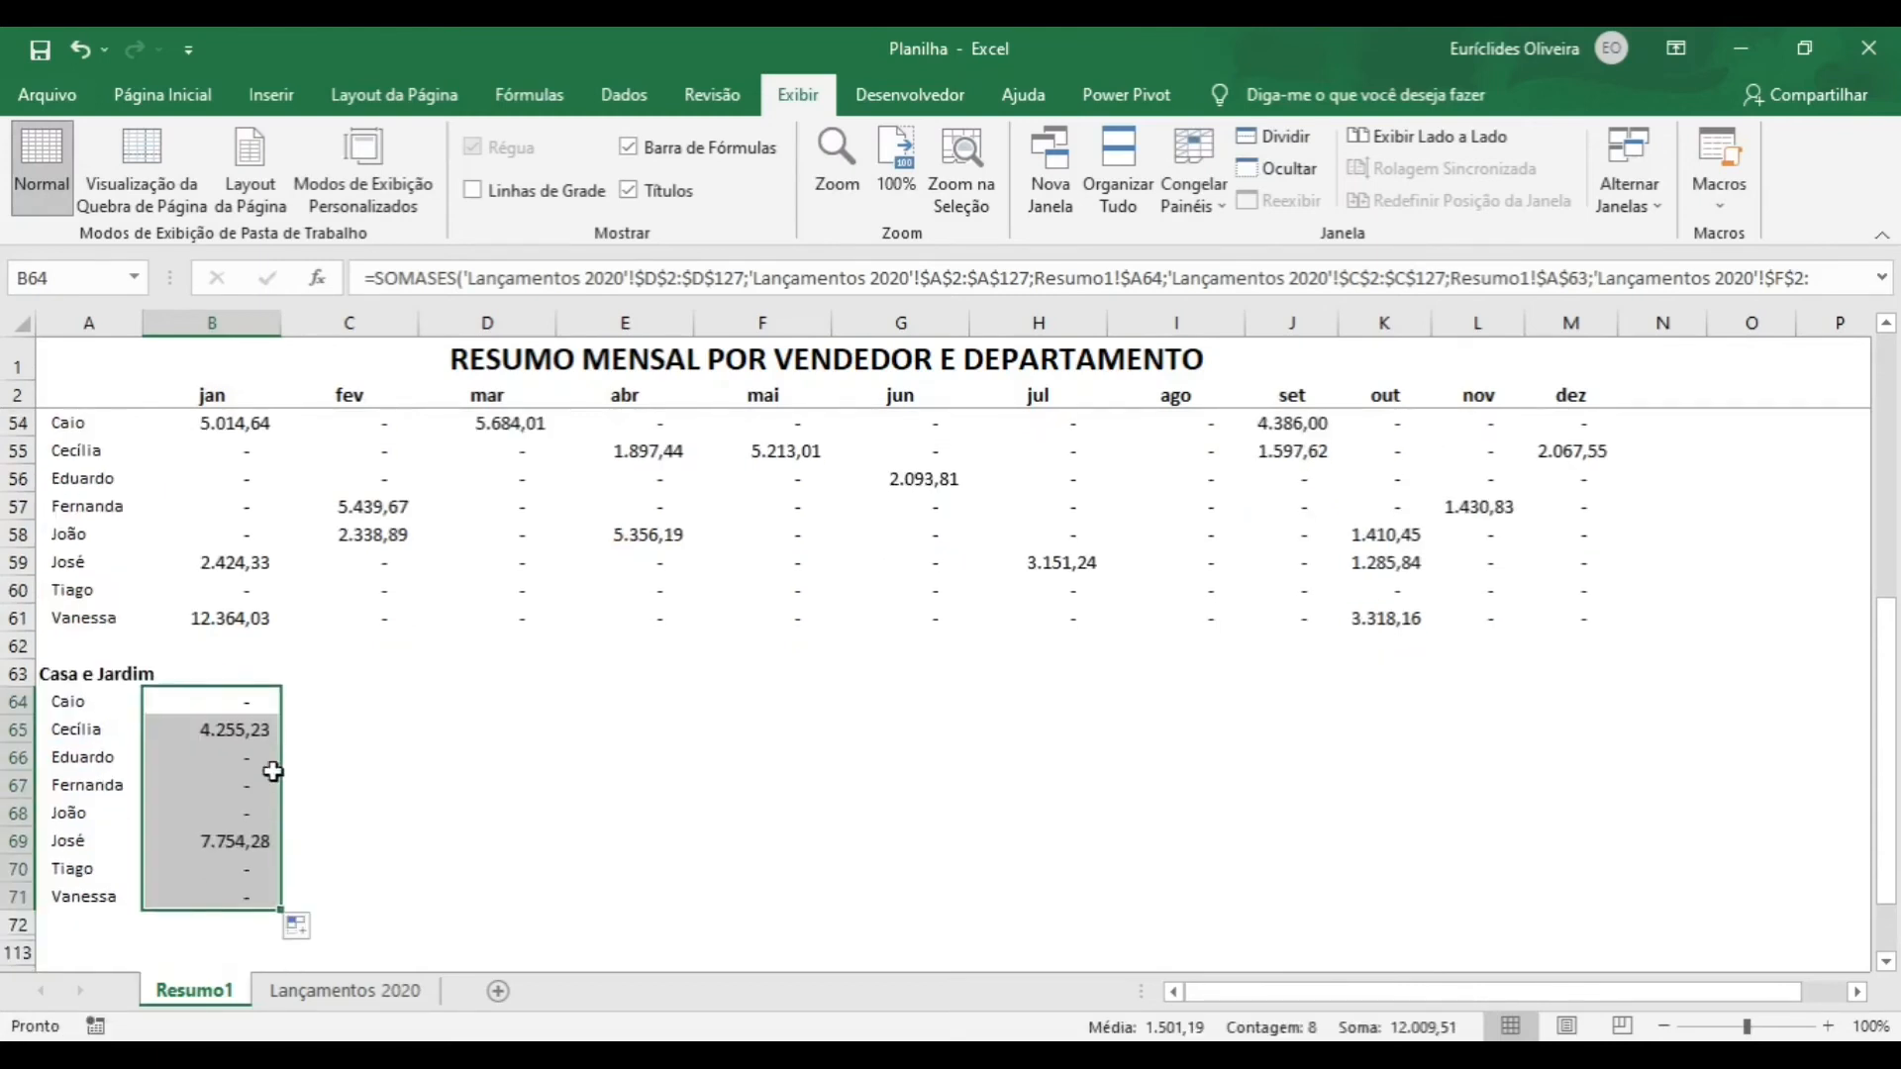
left_click_drag(281, 911, 1604, 891)
- Enter =SOMA(B4:B11) in B3 as the Esportivo January total and fill it across to December in M3
scroll(929, 639, "up", 6)
scroll(647, 562, "up", 11)
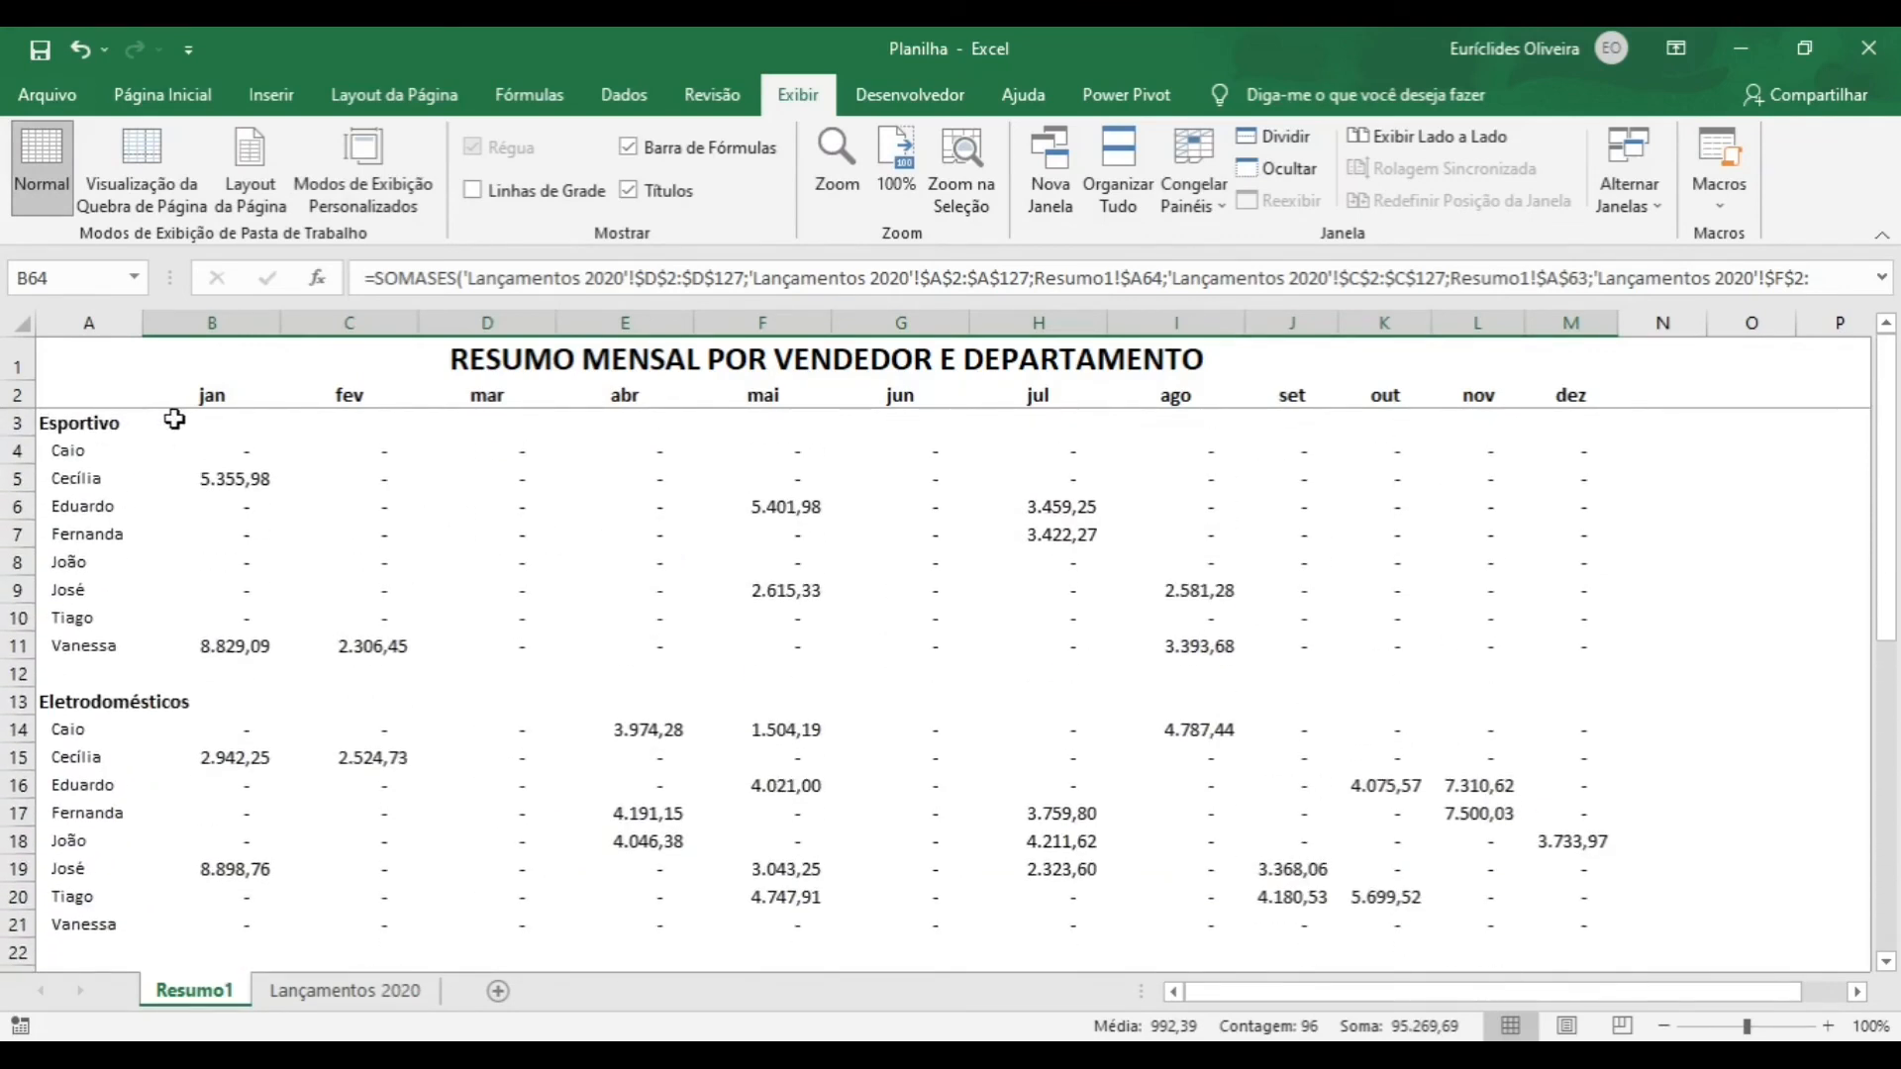
left_click(229, 421)
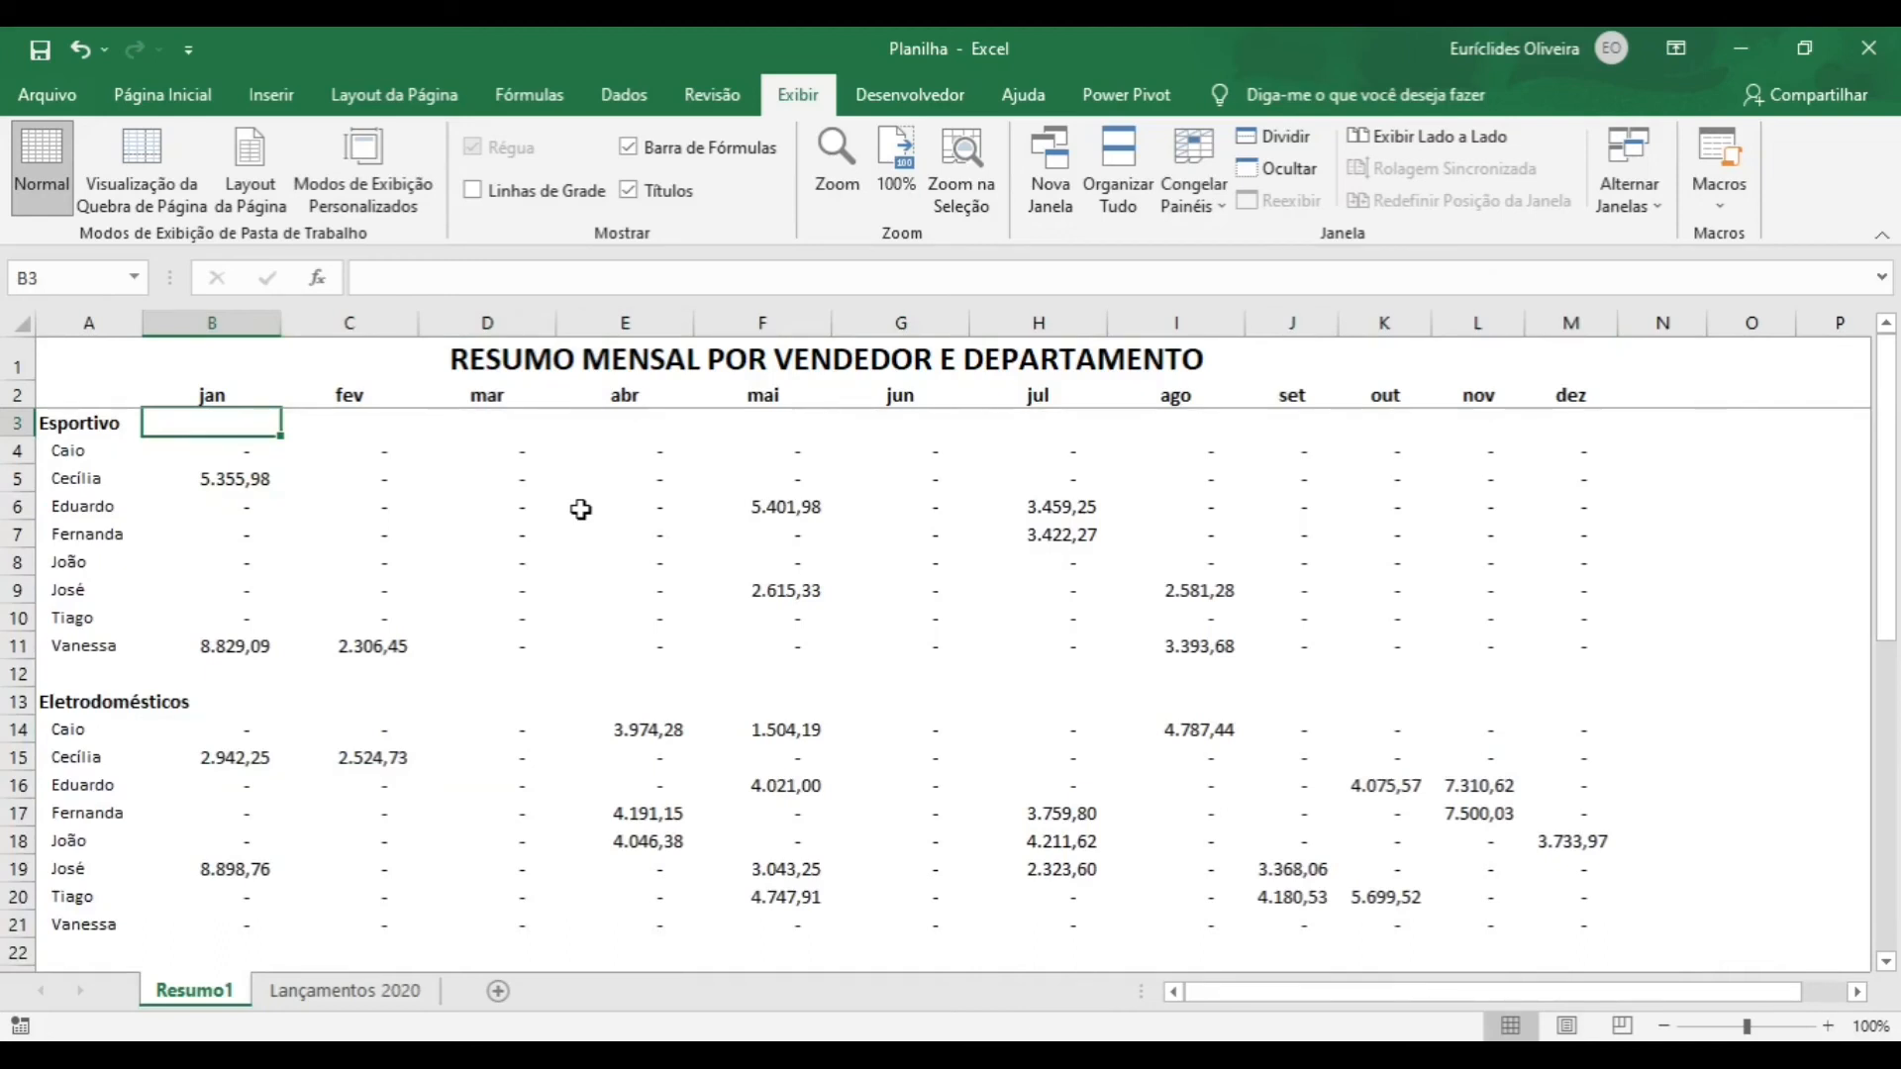
type("=s")
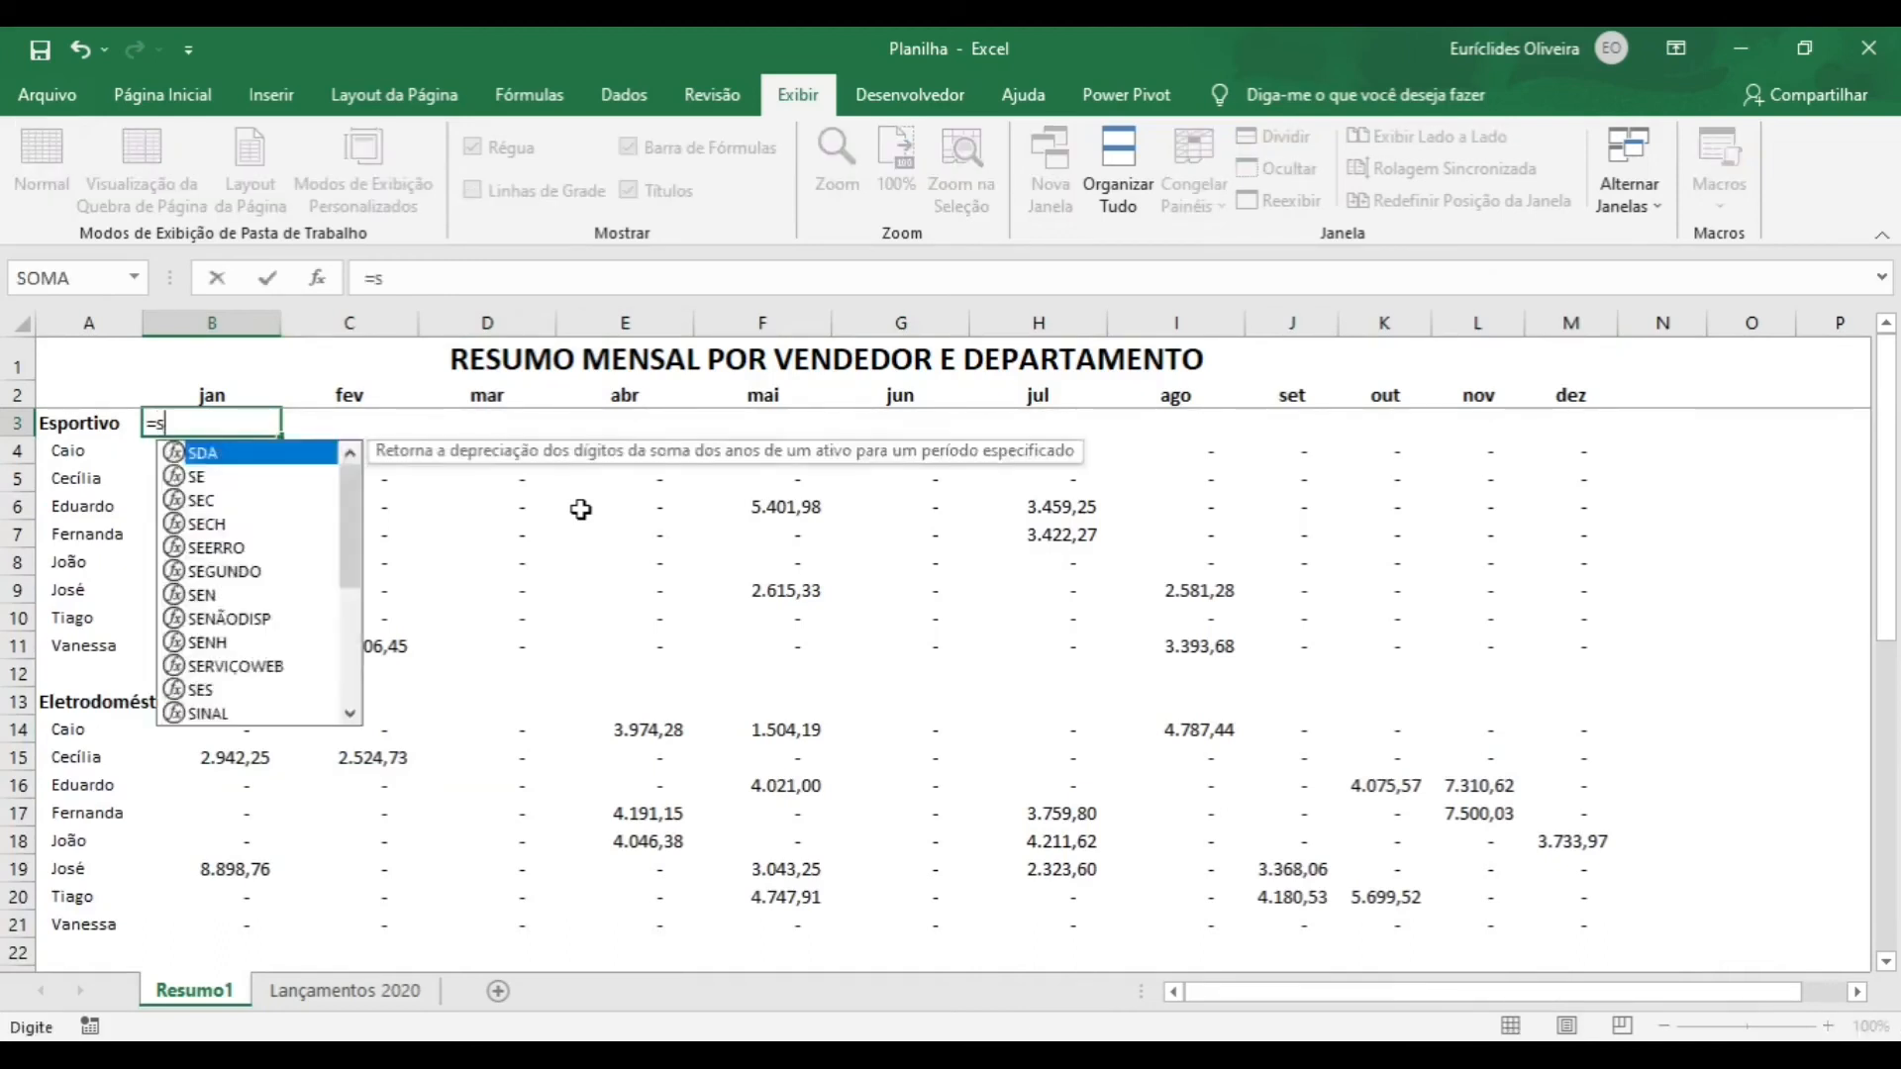
type("oma")
key("Tab")
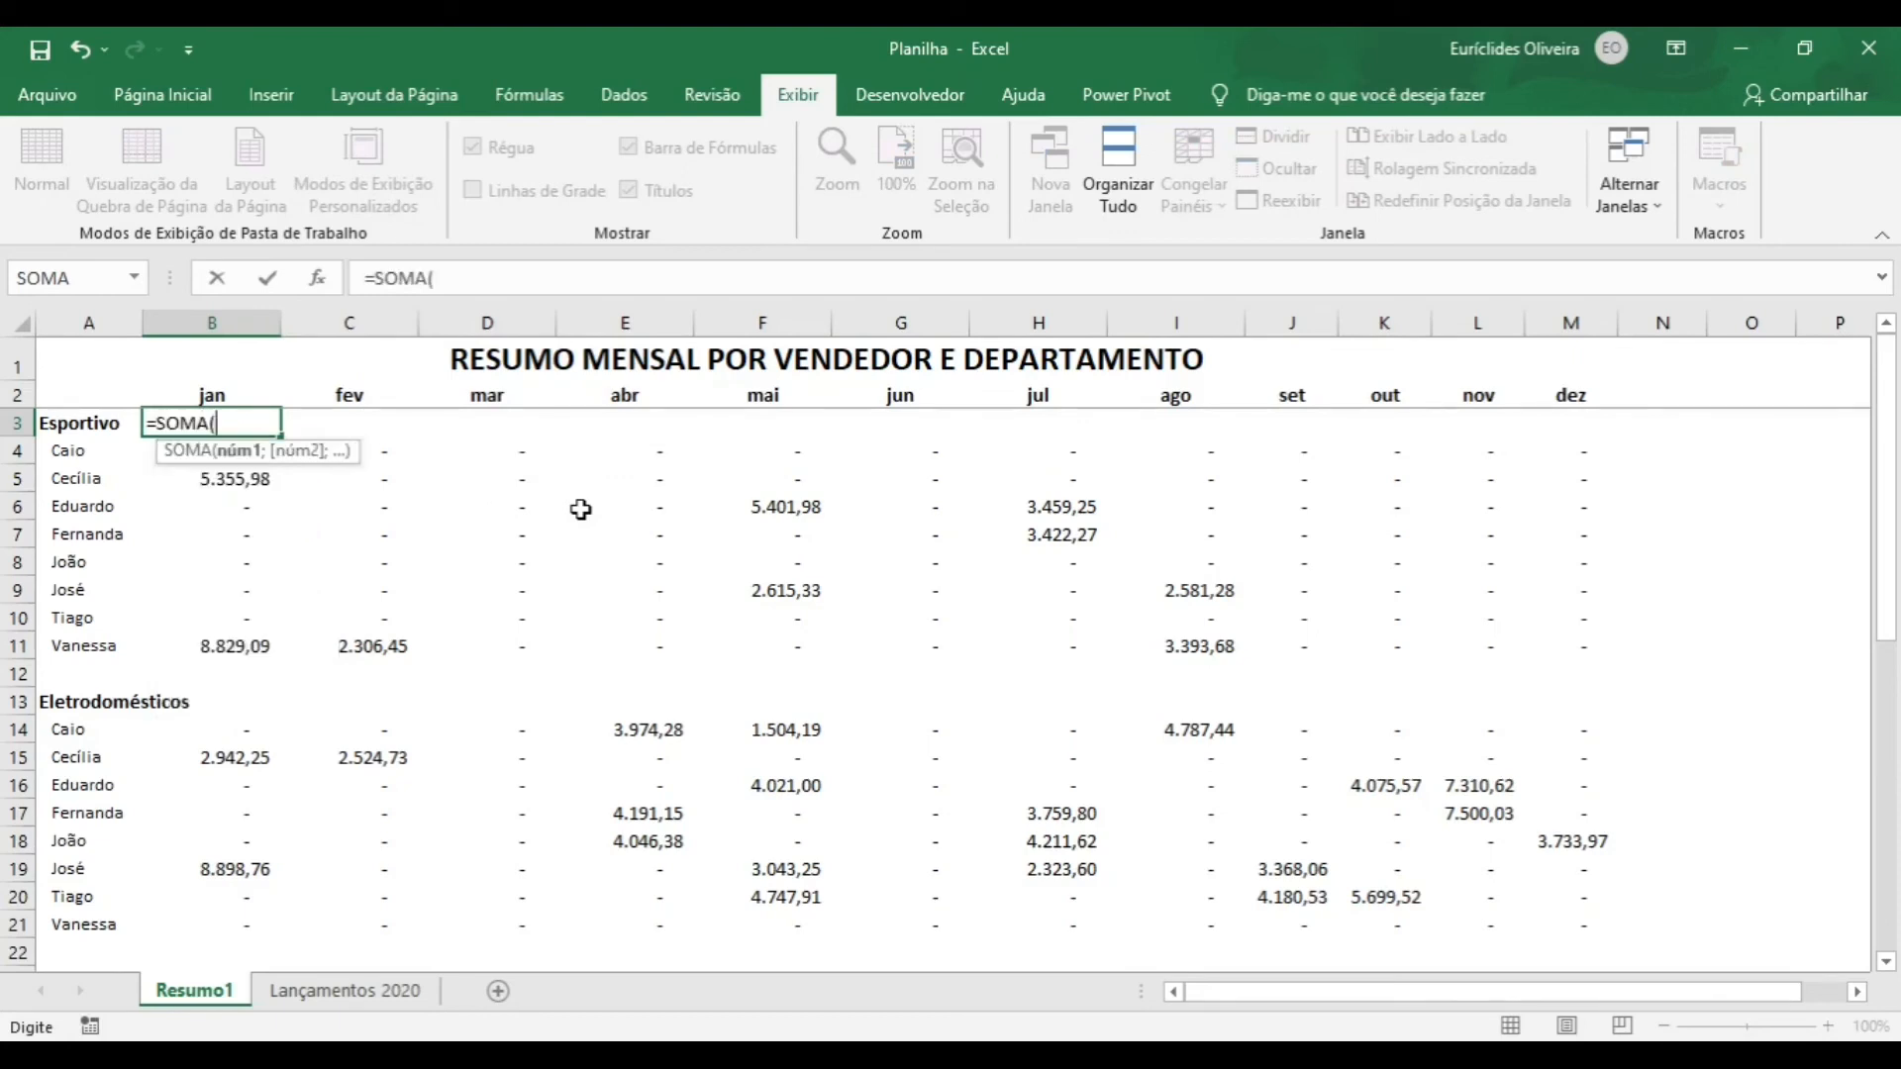
key("Down")
key("ctrl+shift+Down")
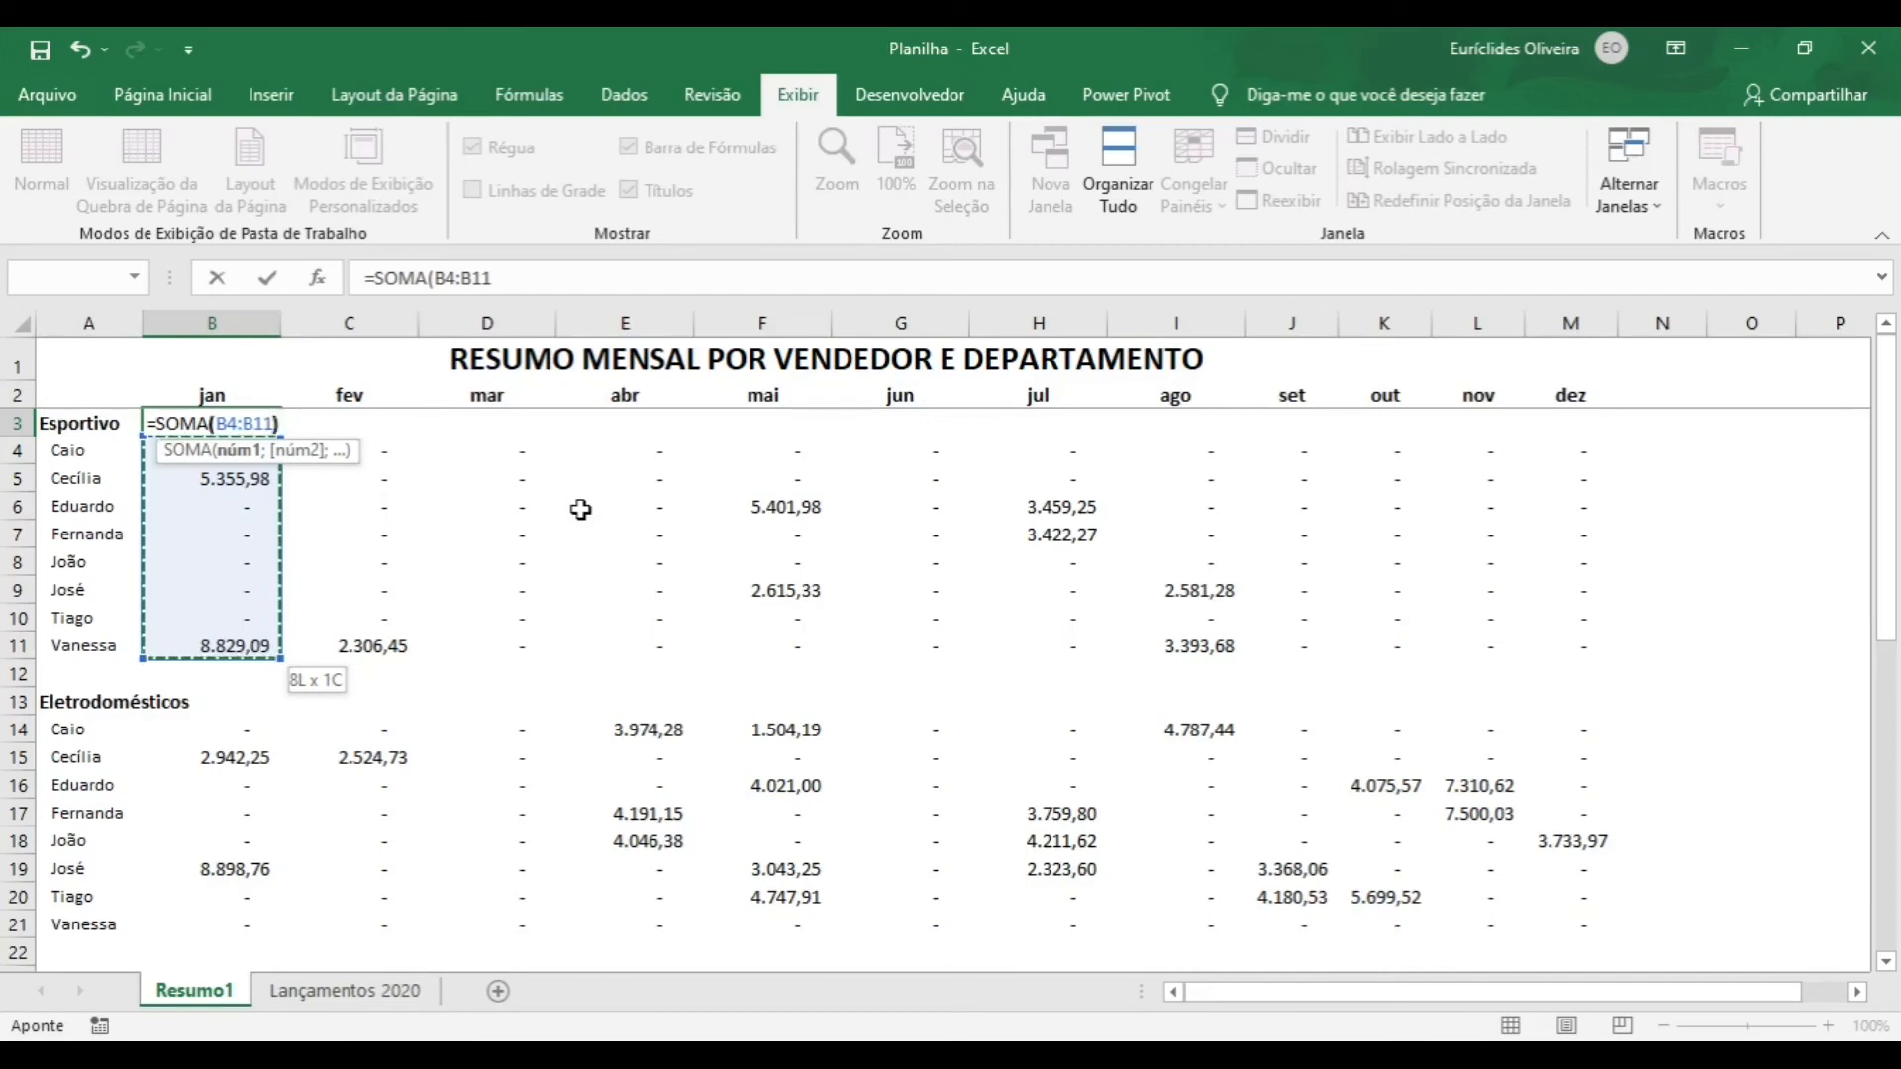
type(")")
key("ctrl+Return")
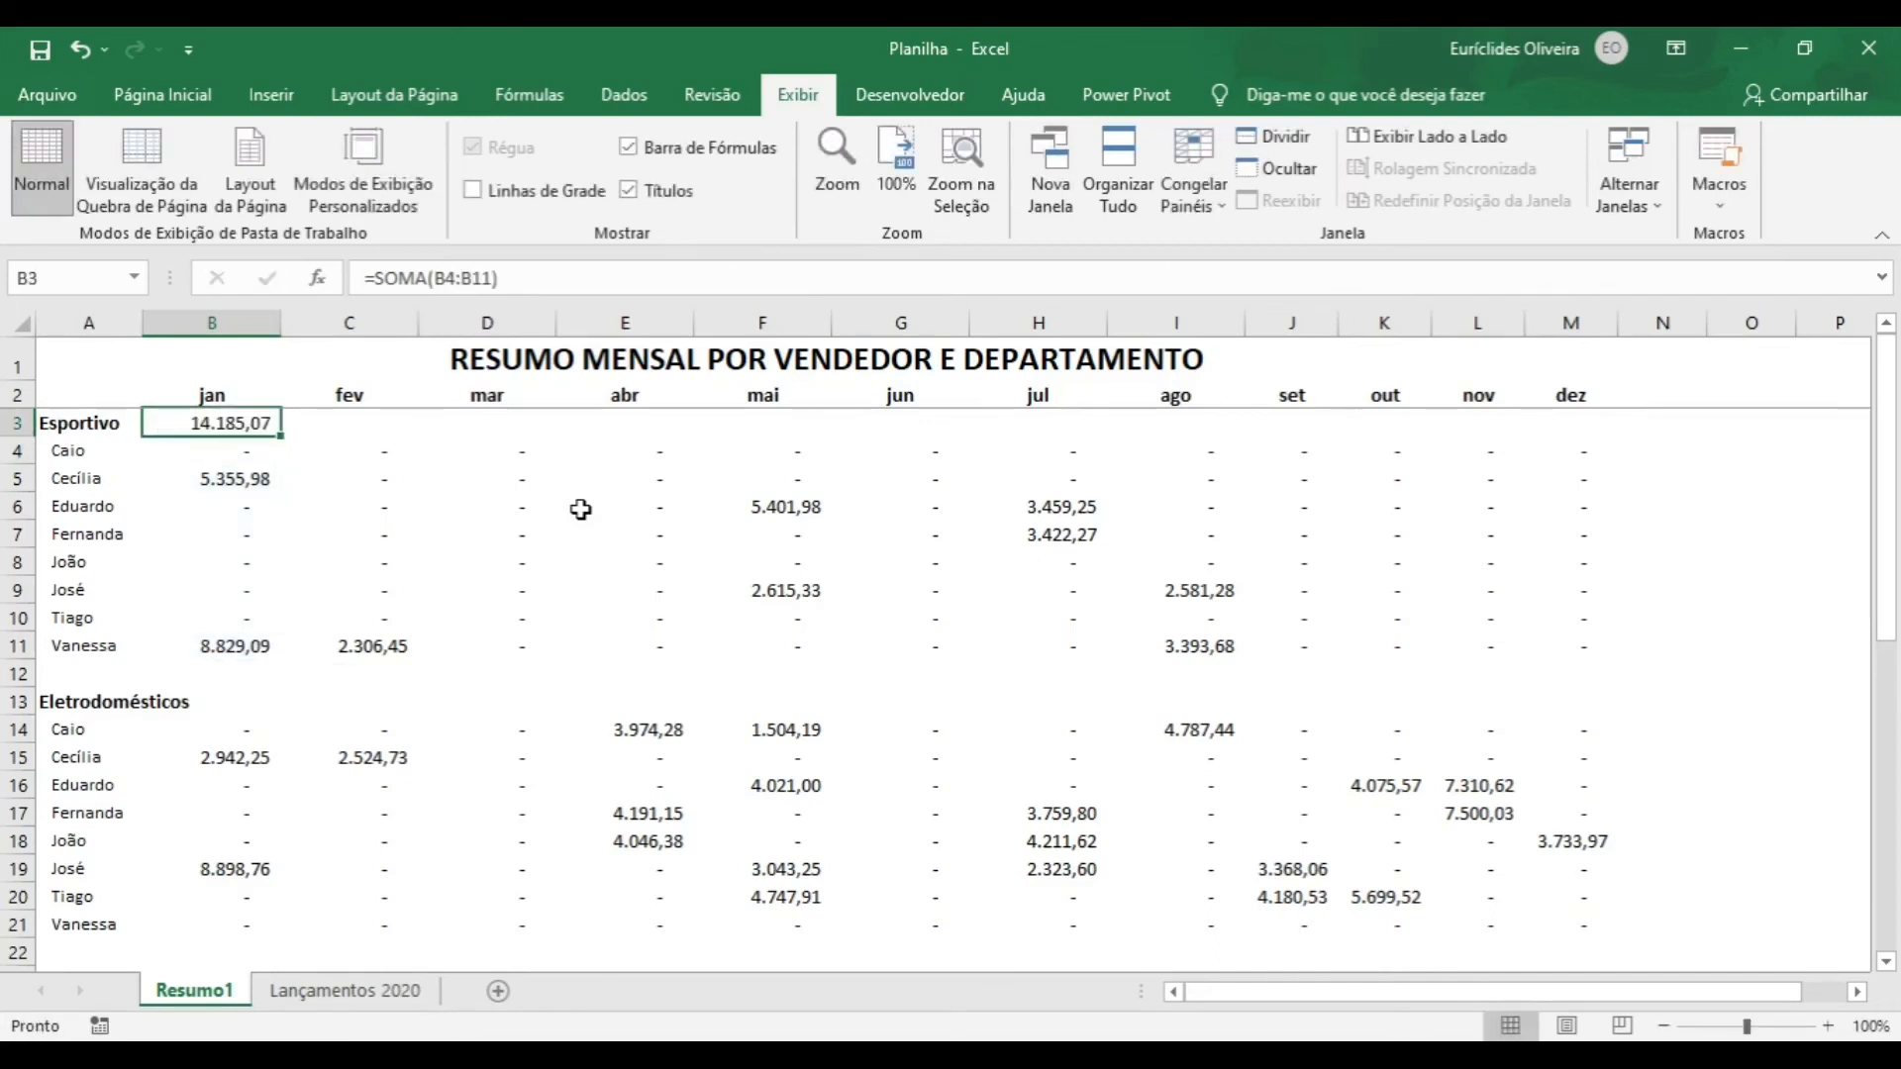
left_click_drag(281, 435, 1604, 444)
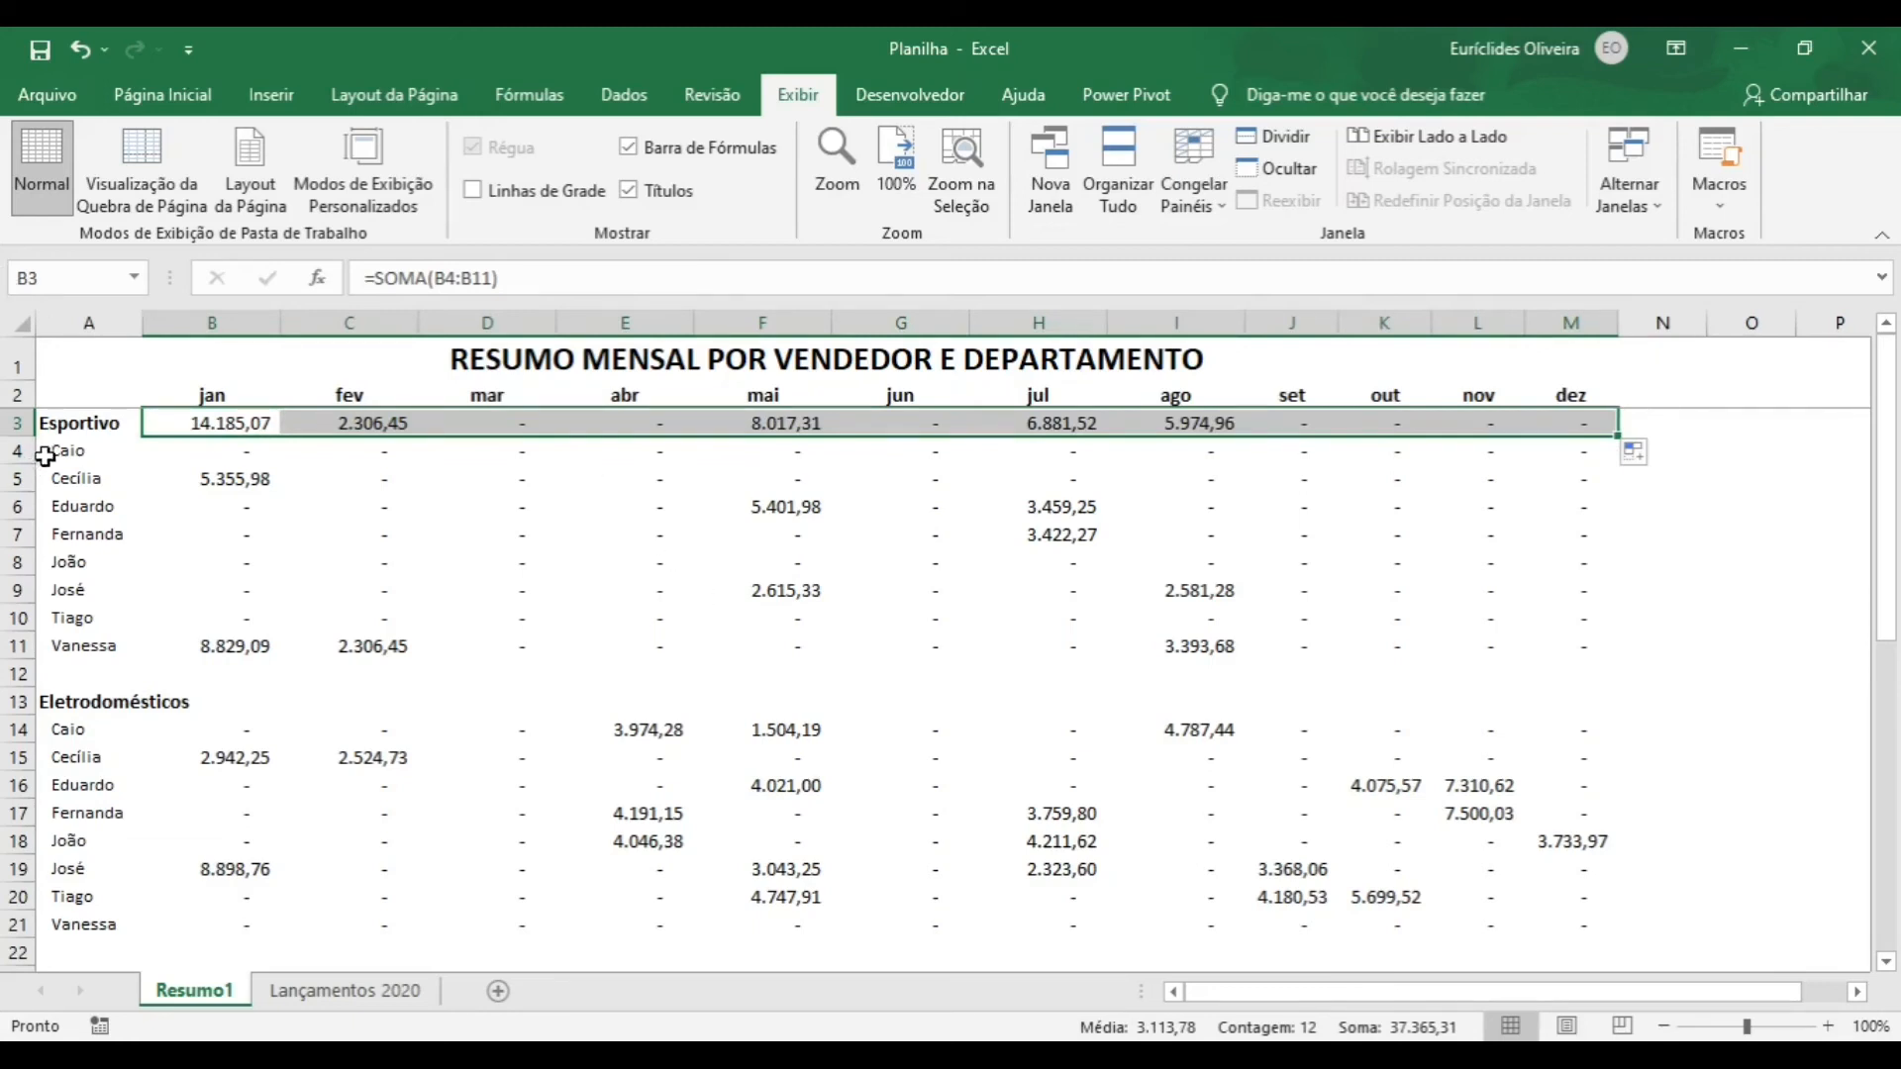
- Copy the Esportivo monthly totals B3:M3 into the Eletrodomésticos heading row starting at B13
key("ctrl+c")
key("Down")
key("Down")
key("Down")
key("Down")
key("Down")
key("Down")
key("Down")
key("Down")
key("Down")
key("Down")
key("Down")
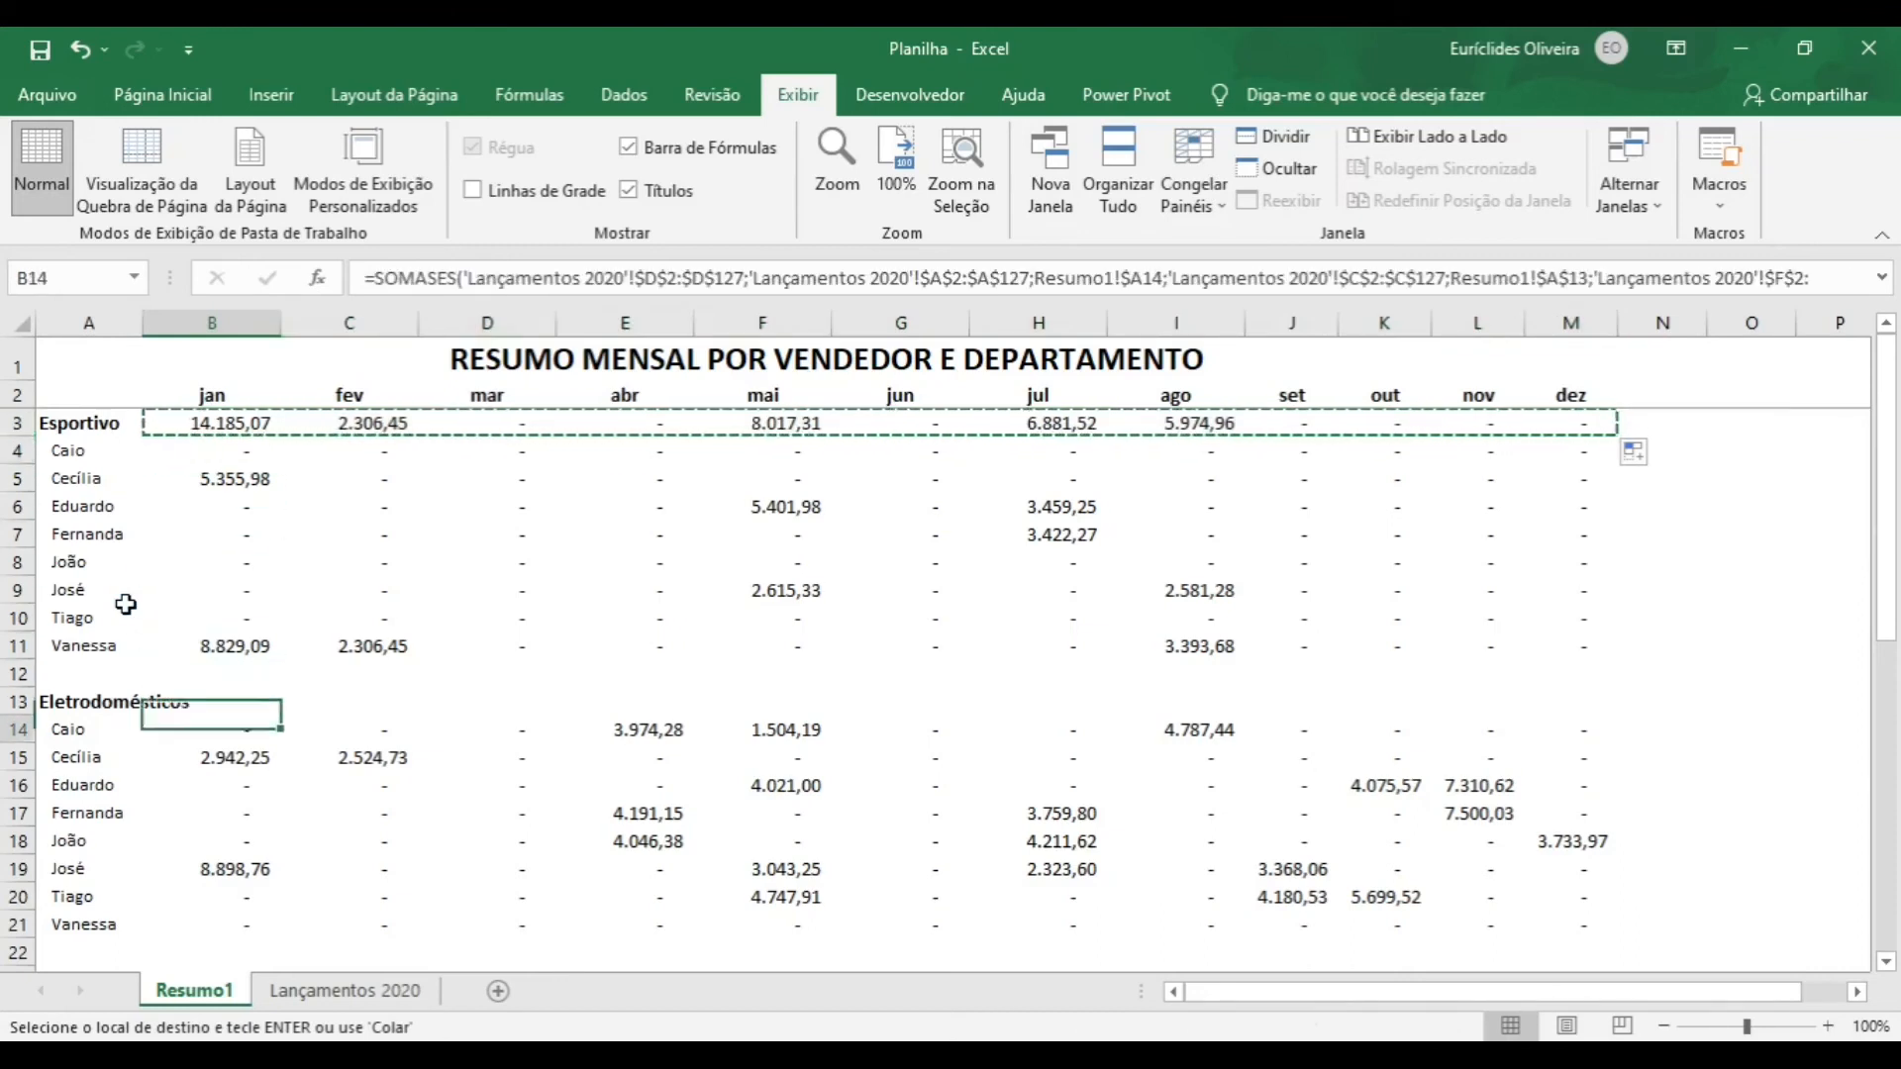
key("Up")
key("ctrl+v")
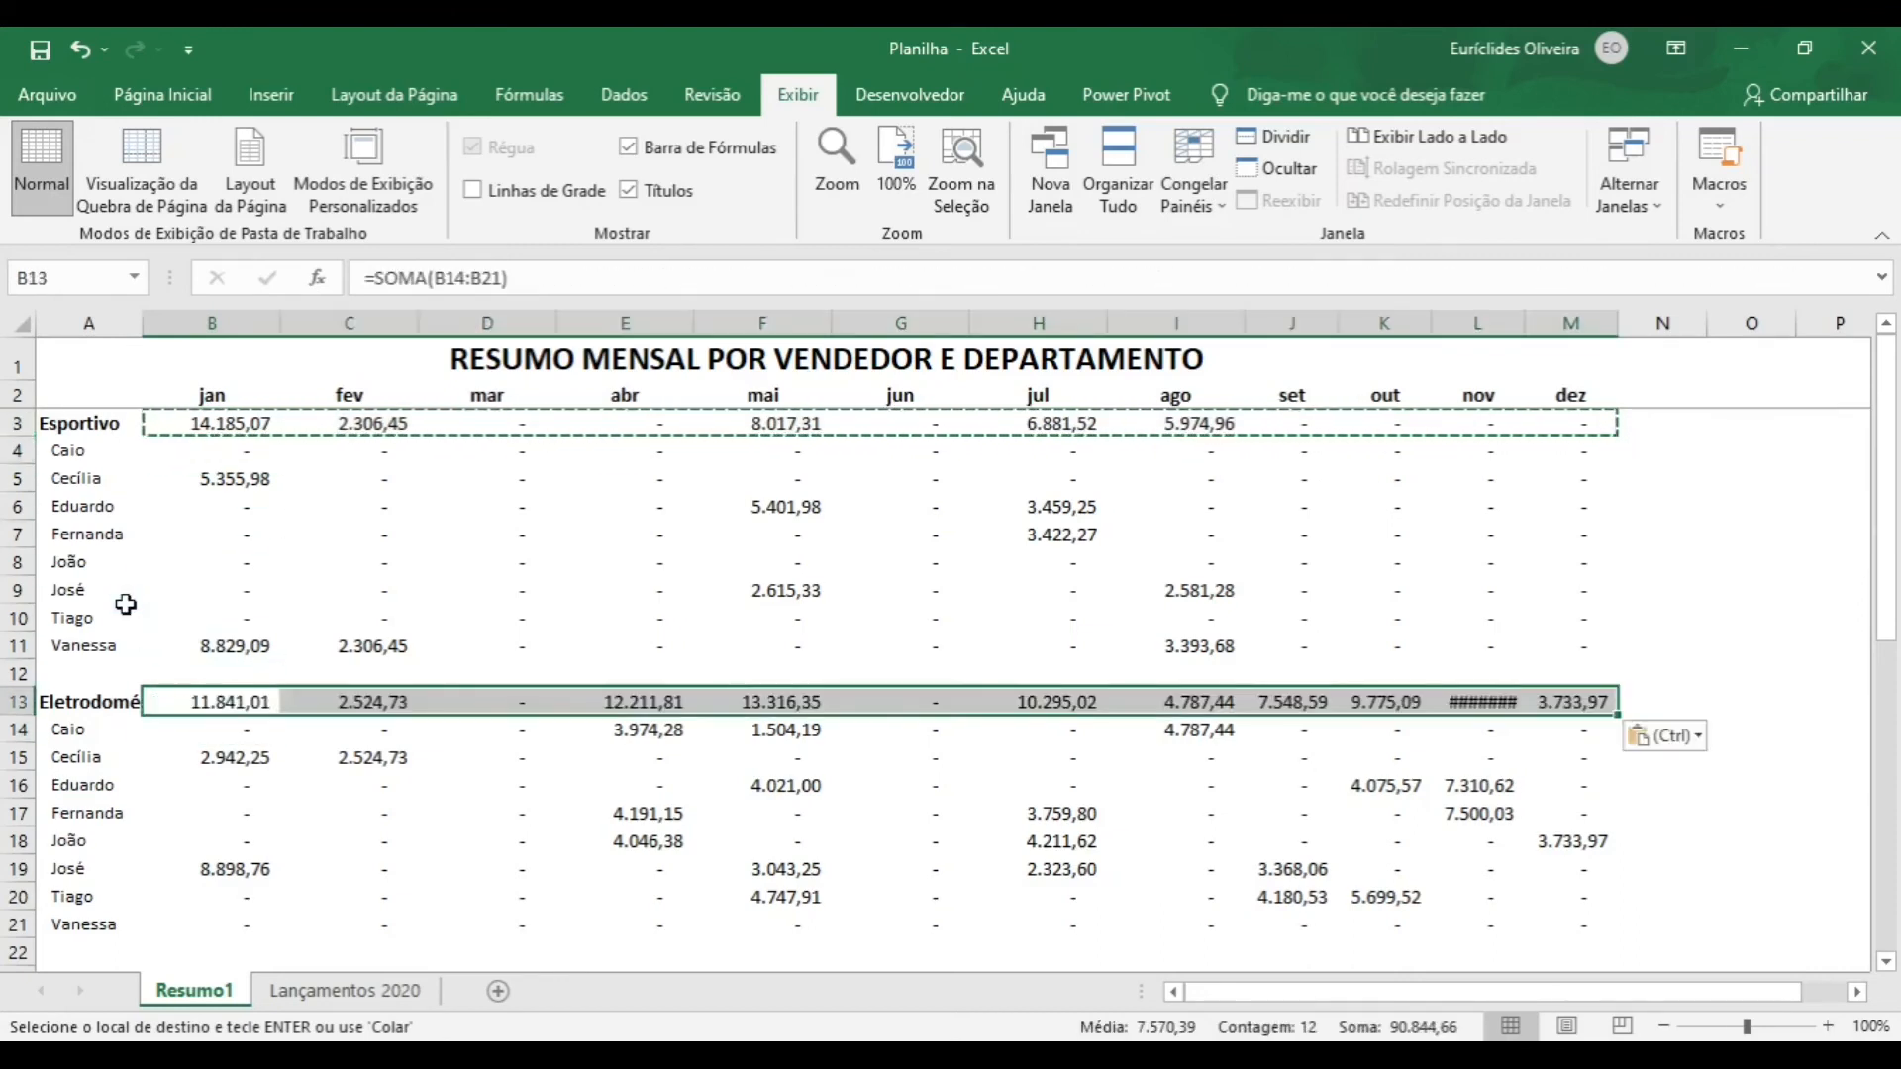
- Paste the copied monthly SOMA totals into the Eletrônicos heading row starting at B23
key("Down")
key("Down")
key("Down")
key("Down")
key("Down")
key("Down")
key("Down")
key("Down")
key("Down")
key("Down")
key("Down")
key("Down")
key("Down")
key("Down")
key("Up")
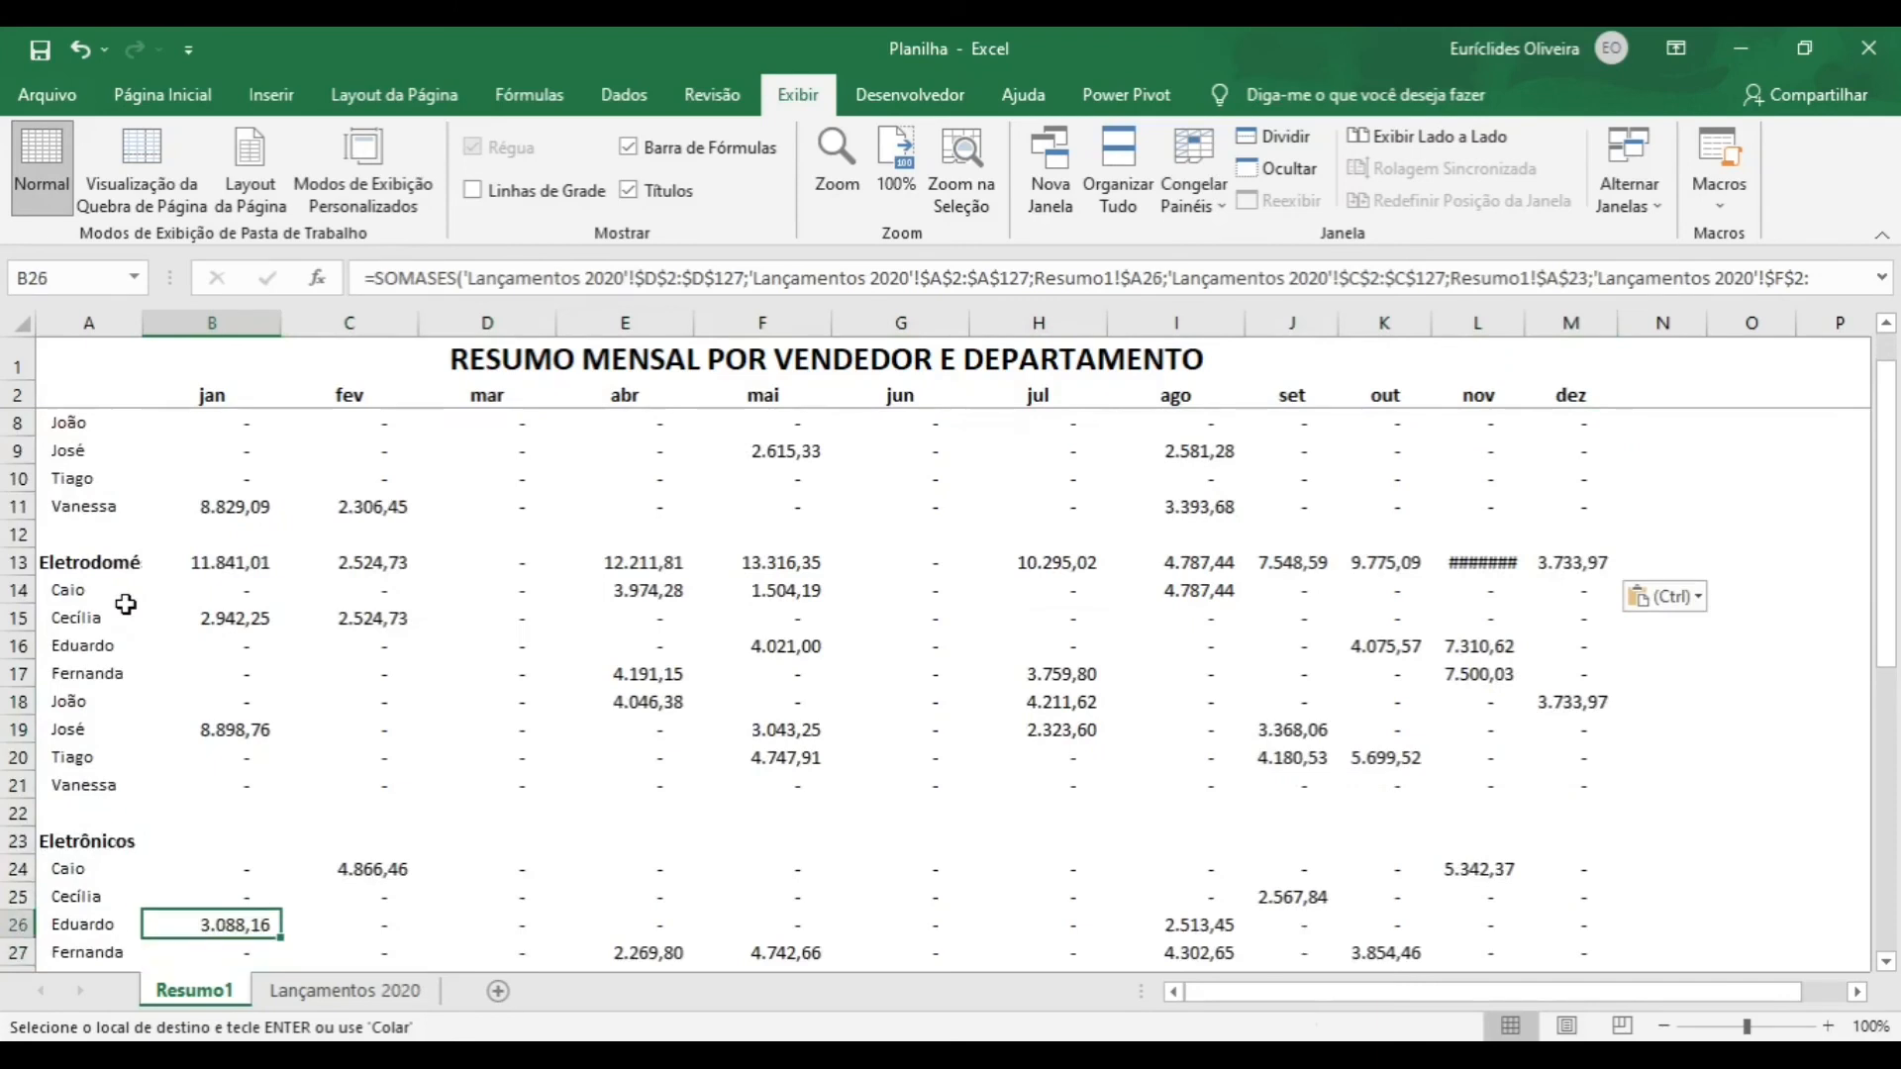
key("Up")
key("Up")
key("Up")
key("ctrl+v")
- Paste the copied monthly SOMA totals into the PetShop heading row starting at B33
key("Down")
key("Down")
key("Down")
key("Down")
key("Down")
key("Down")
key("Down")
key("Down")
key("Down")
key("Down")
key("Down")
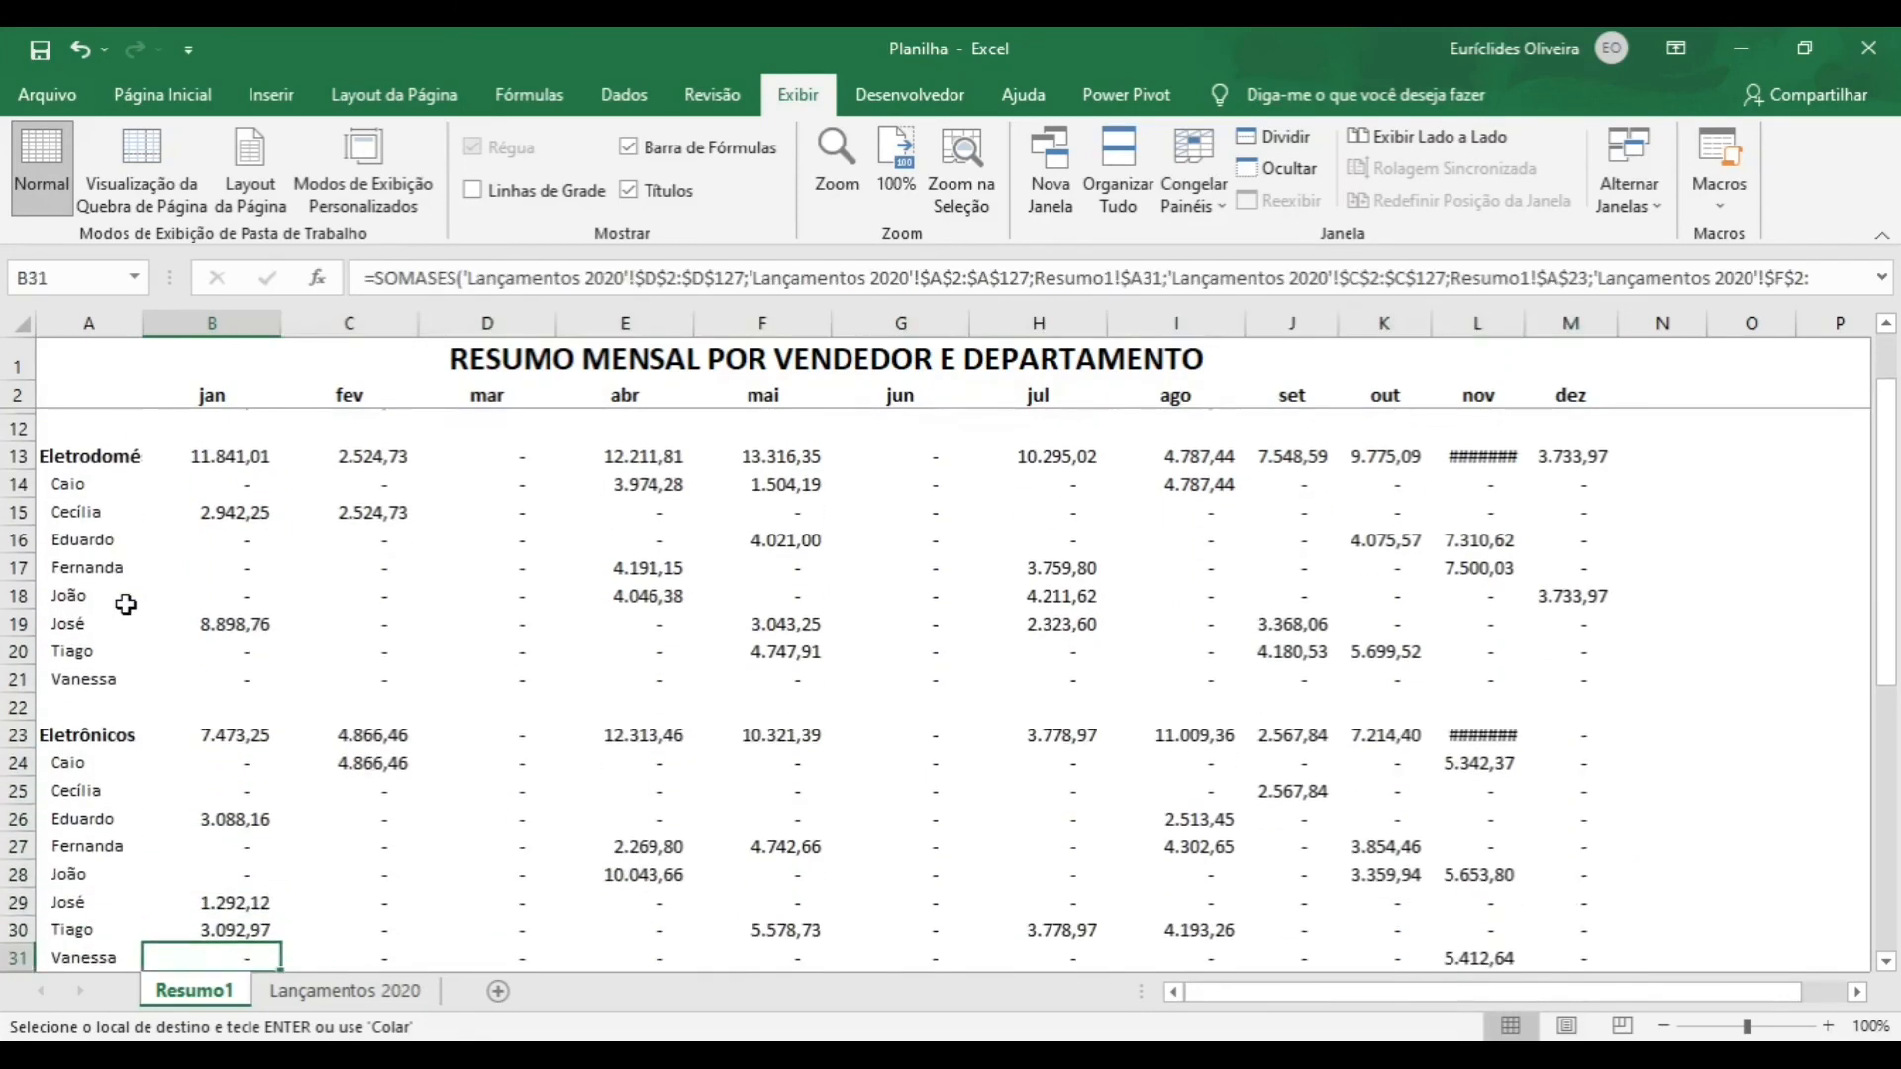
key("Up")
key("ctrl+v")
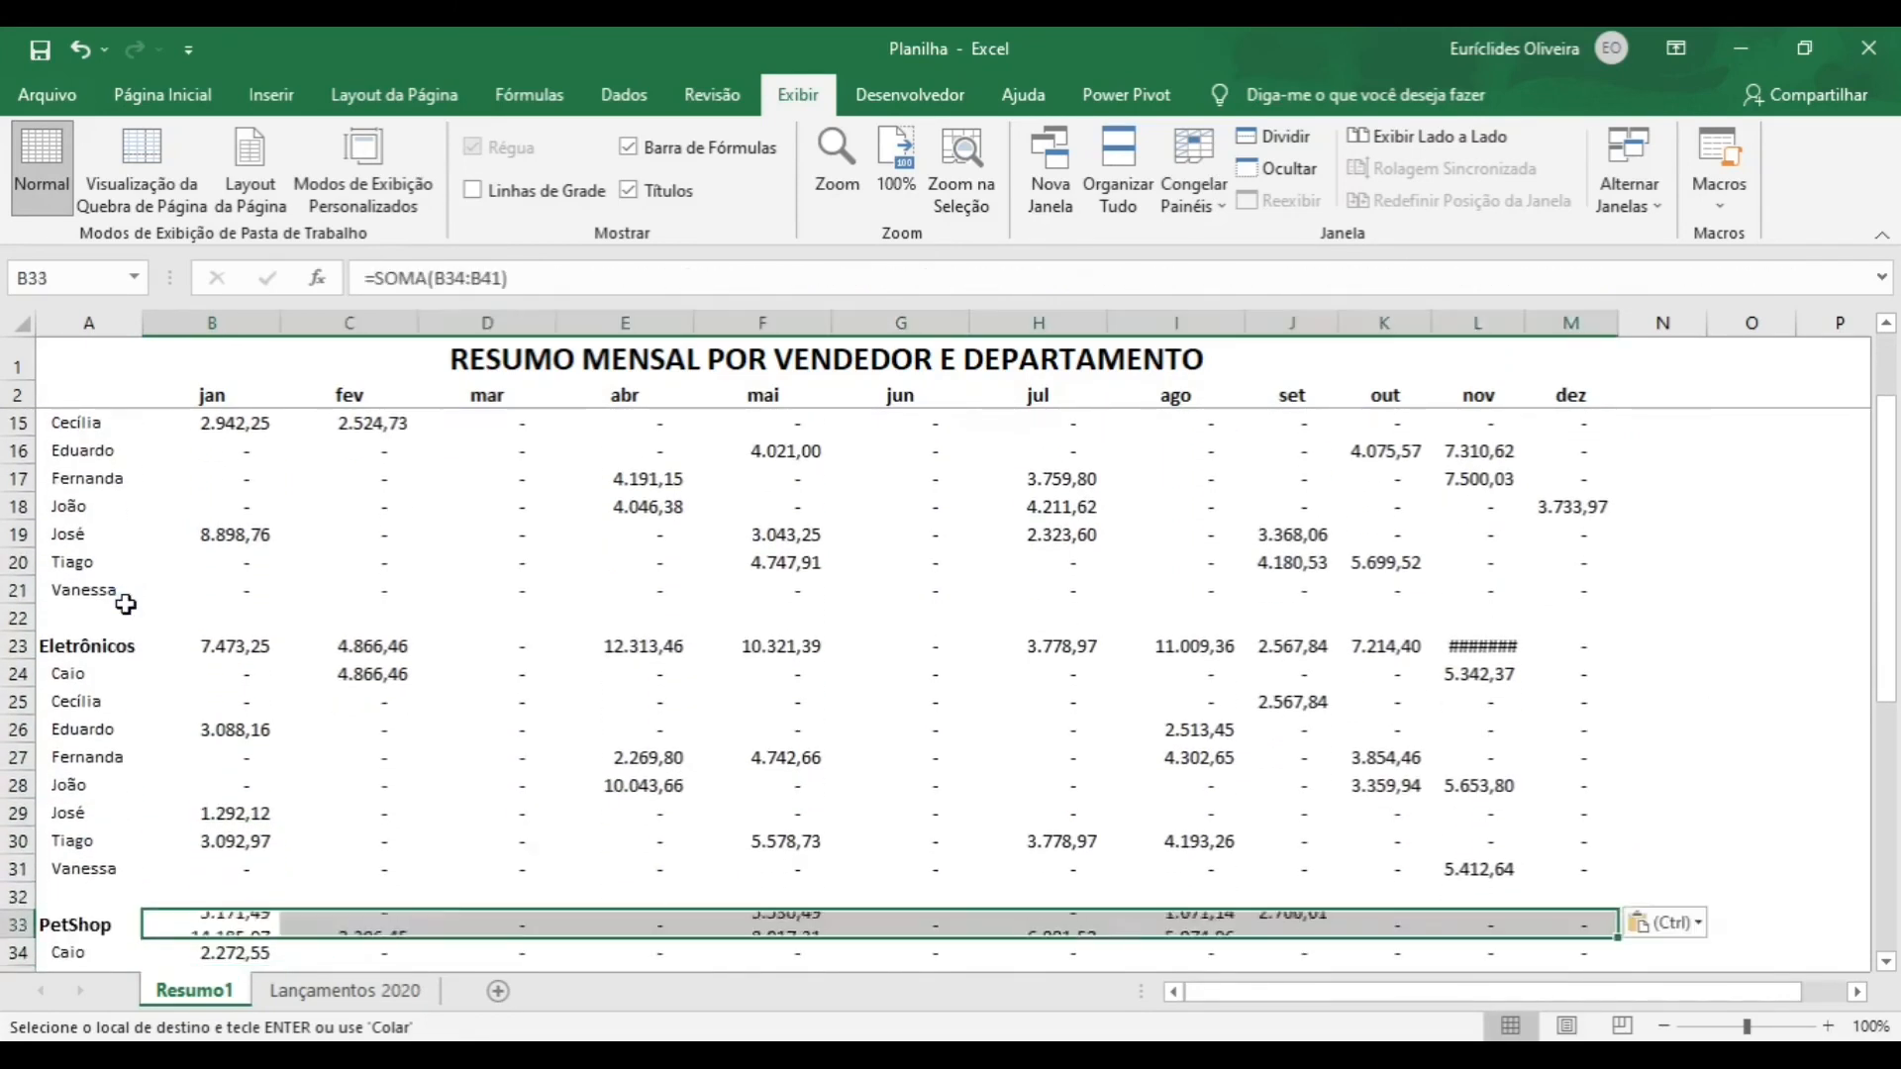
key("ctrl")
key("v")
- Paste the copied monthly SOMA totals into the Móveis heading row starting at B43
key("Down")
key("Down")
key("Down")
key("Down")
key("Down")
key("Down")
key("Down")
key("Down")
key("Down")
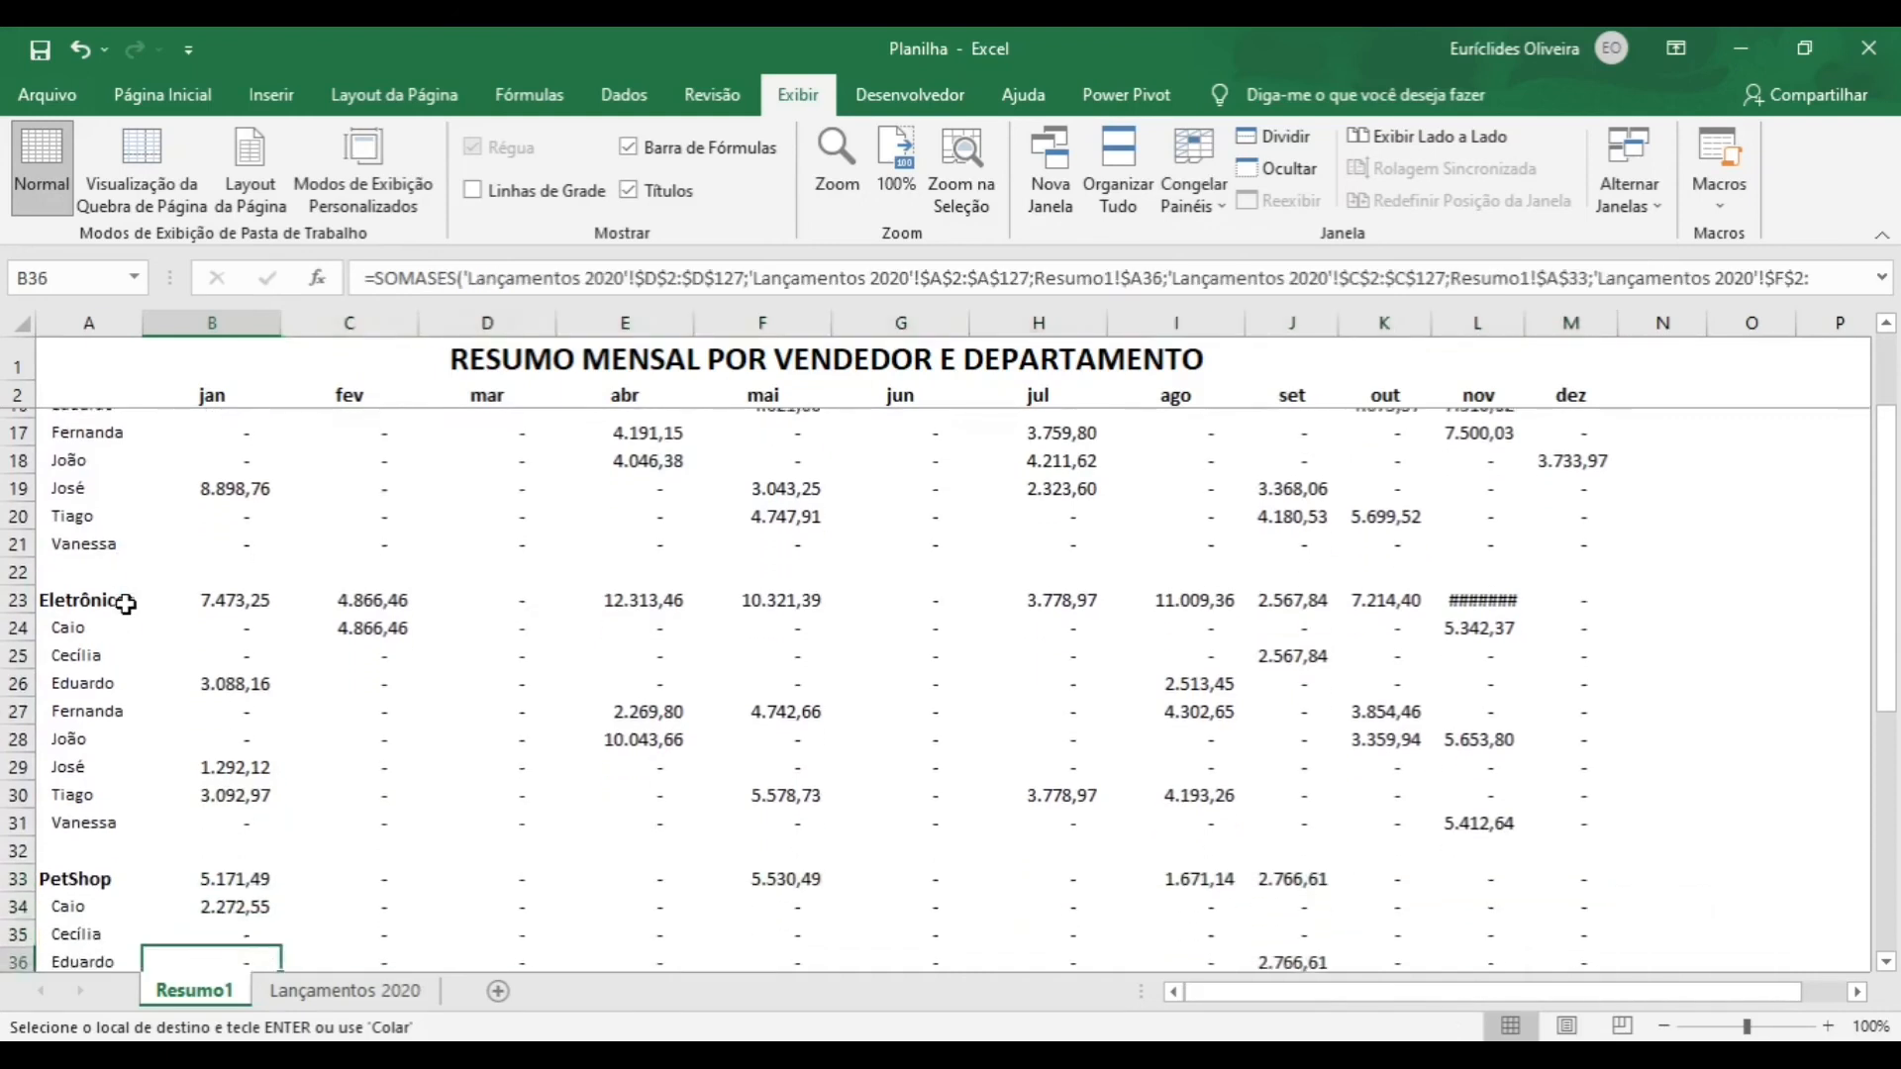
key("Down")
key("Down")
key("Up")
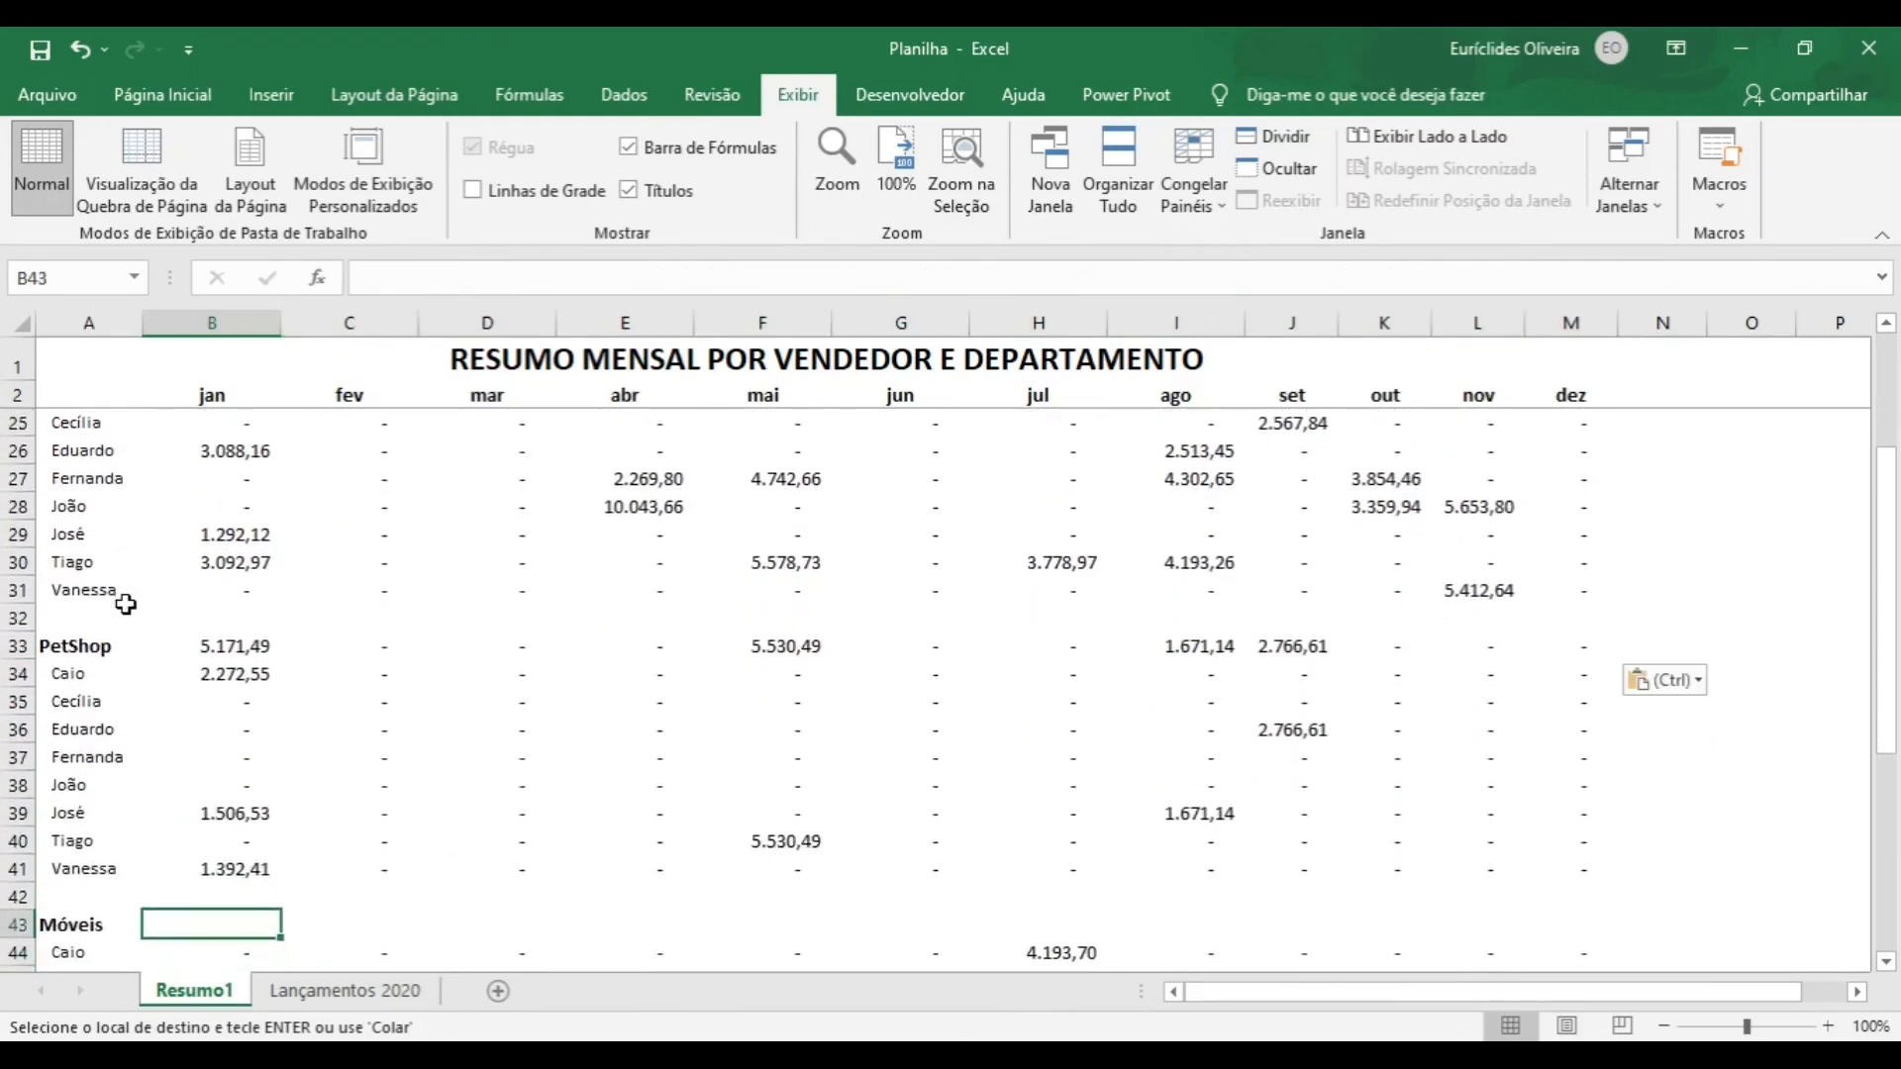
key("ctrl+v")
- Paste the copied monthly SOMA totals into the Ferramentas heading row starting at B53
key("Down")
key("Down")
key("Down")
key("Down")
key("Down")
key("Down")
key("Down")
key("Down")
key("Down")
key("Down")
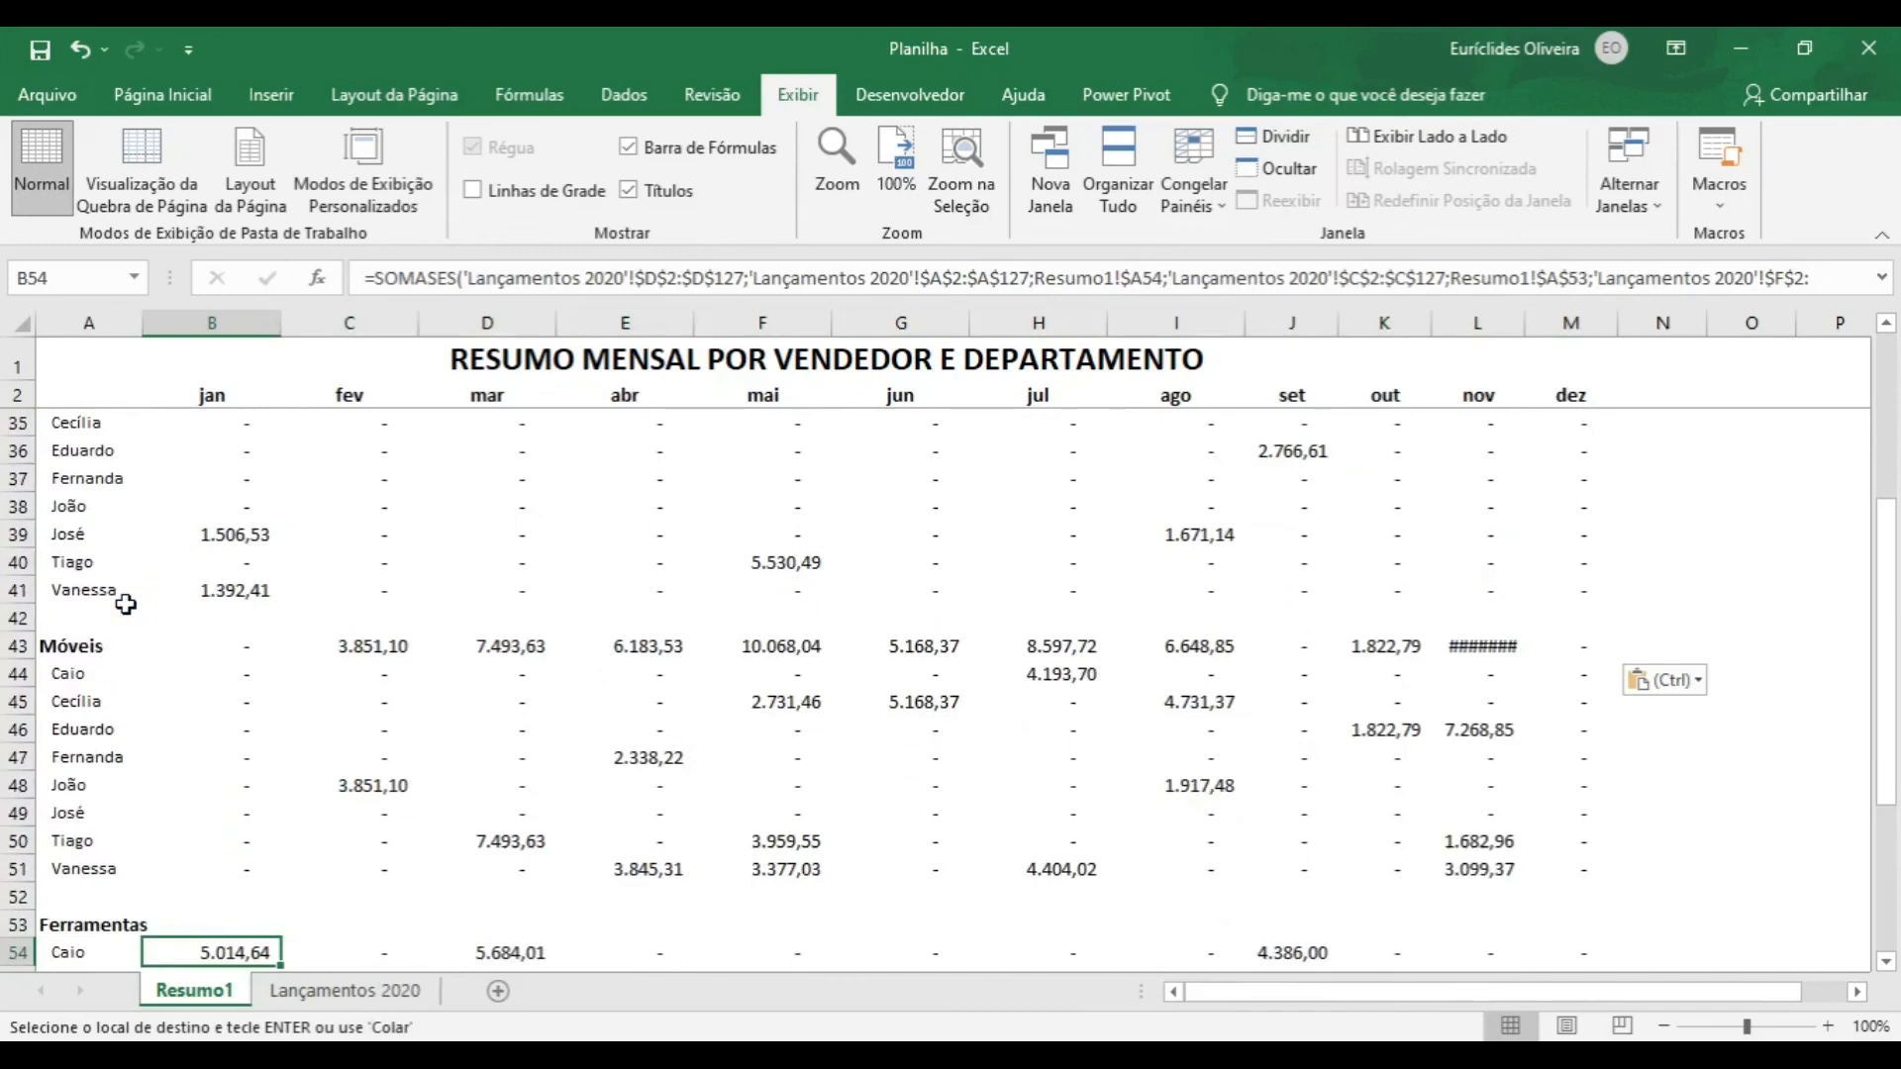
key("ctrl+v")
- Paste the copied monthly SOMA totals into the Casa e Jardim heading row starting at B63 and end the copy mode
key("Down")
key("Down")
key("Down")
key("Down")
key("Down")
key("Down")
key("Down")
key("Down")
key("Down")
key("Down")
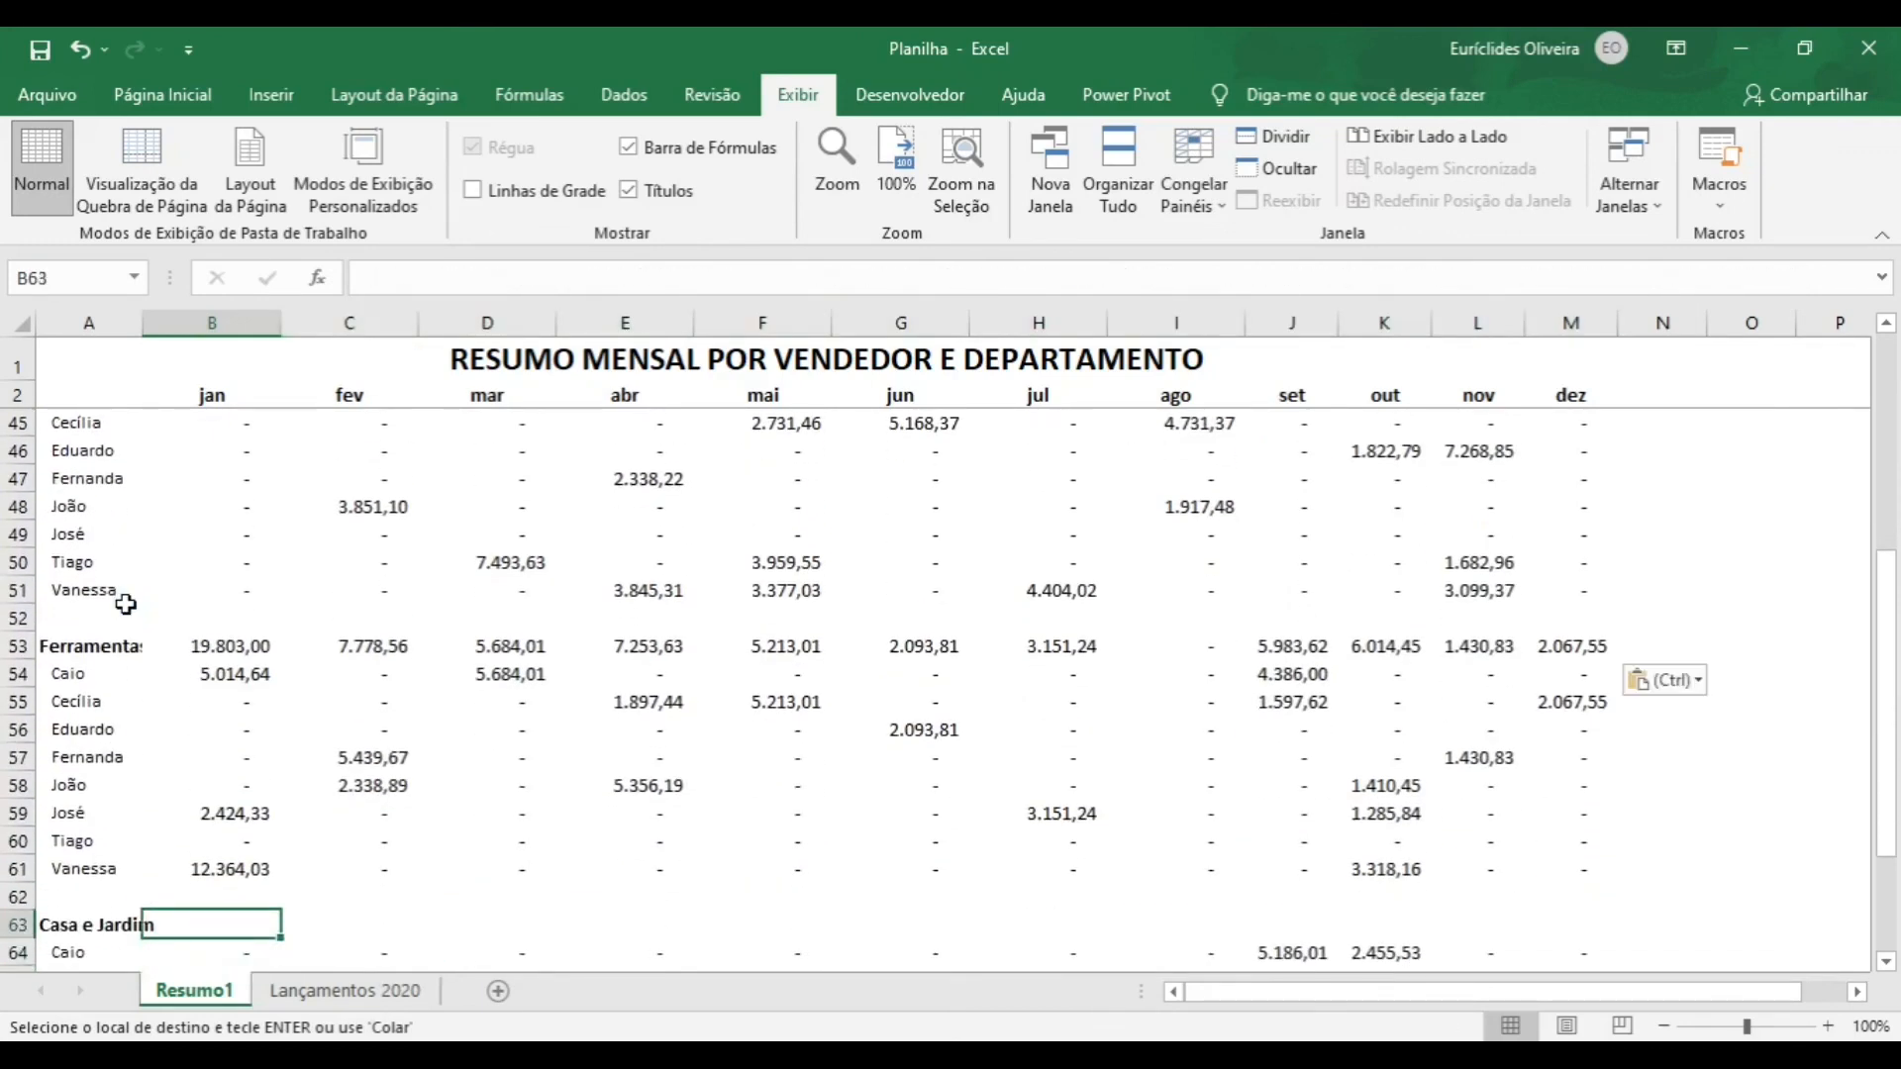
key("ctrl+v")
key("Down")
key("Escape")
- Autofit column A to its department names and give month columns B to M one equal width that fits all totals
key("ctrl+Home")
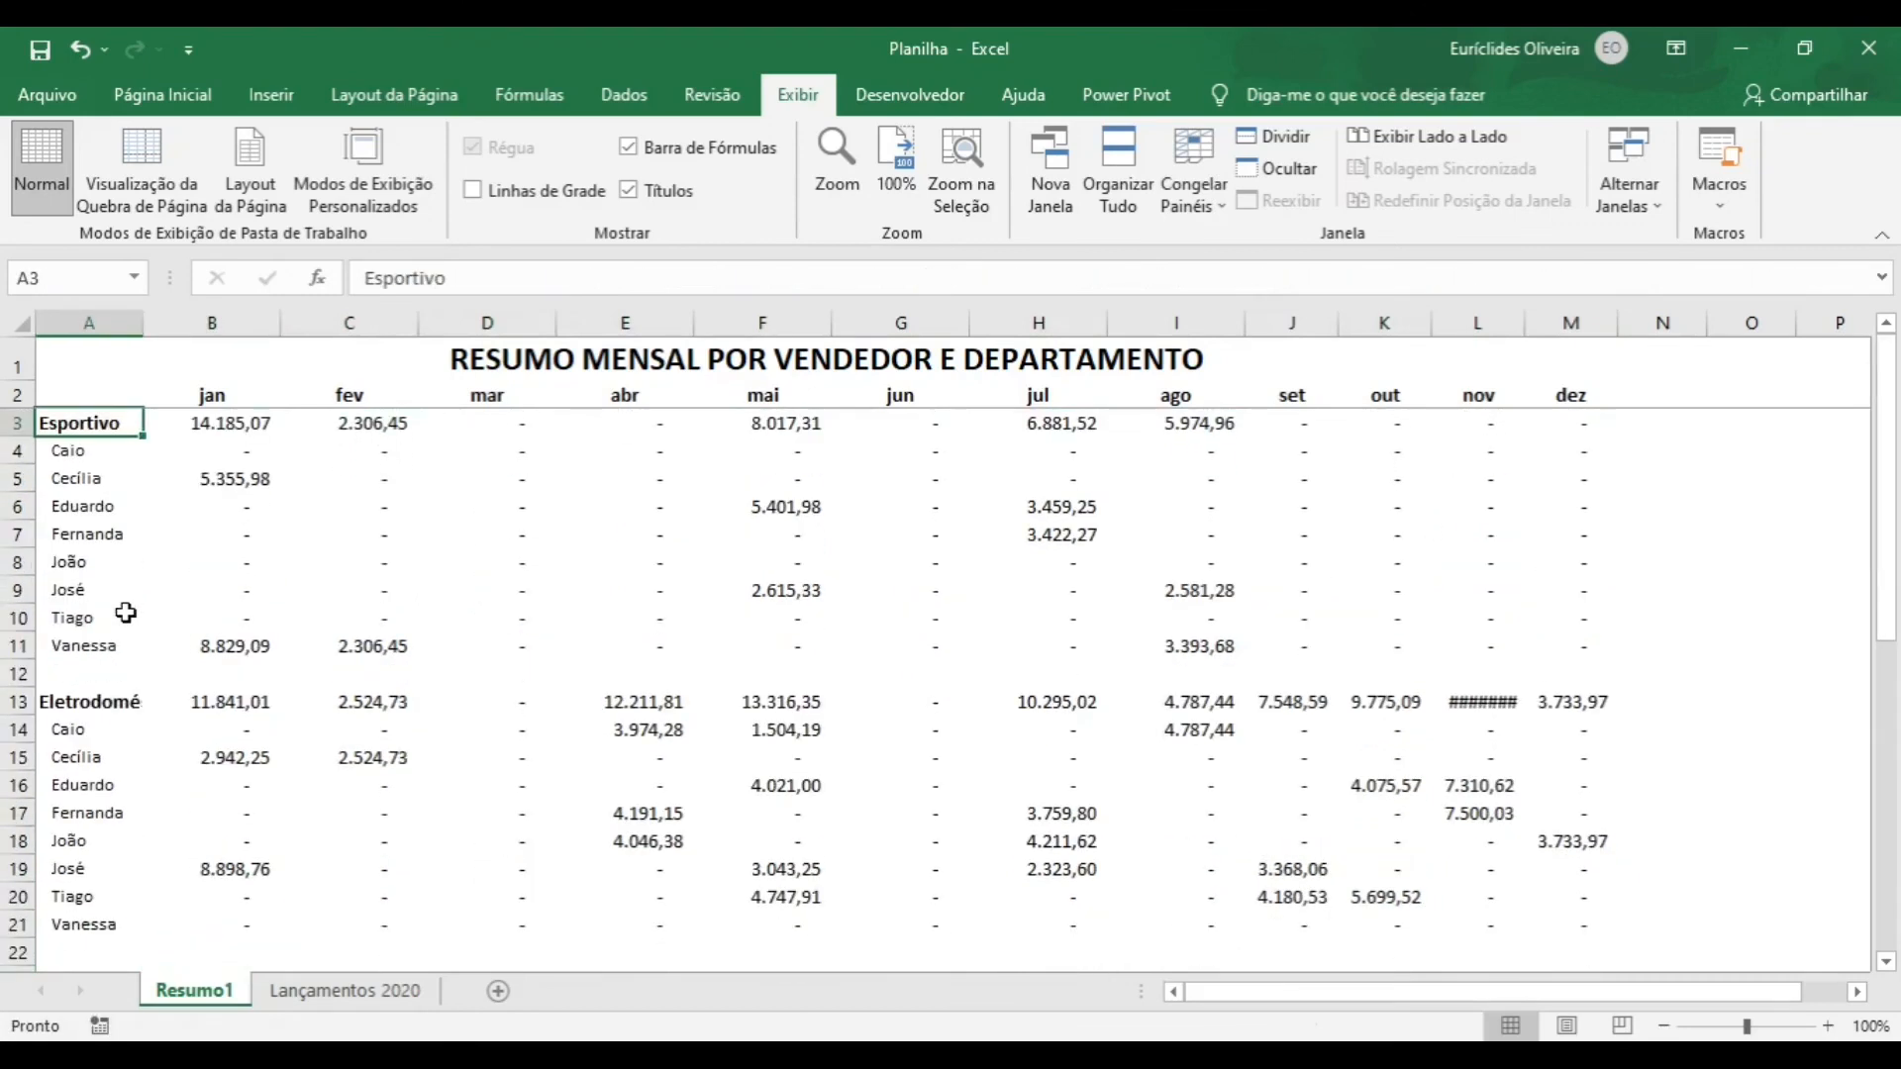
double_click(144, 322)
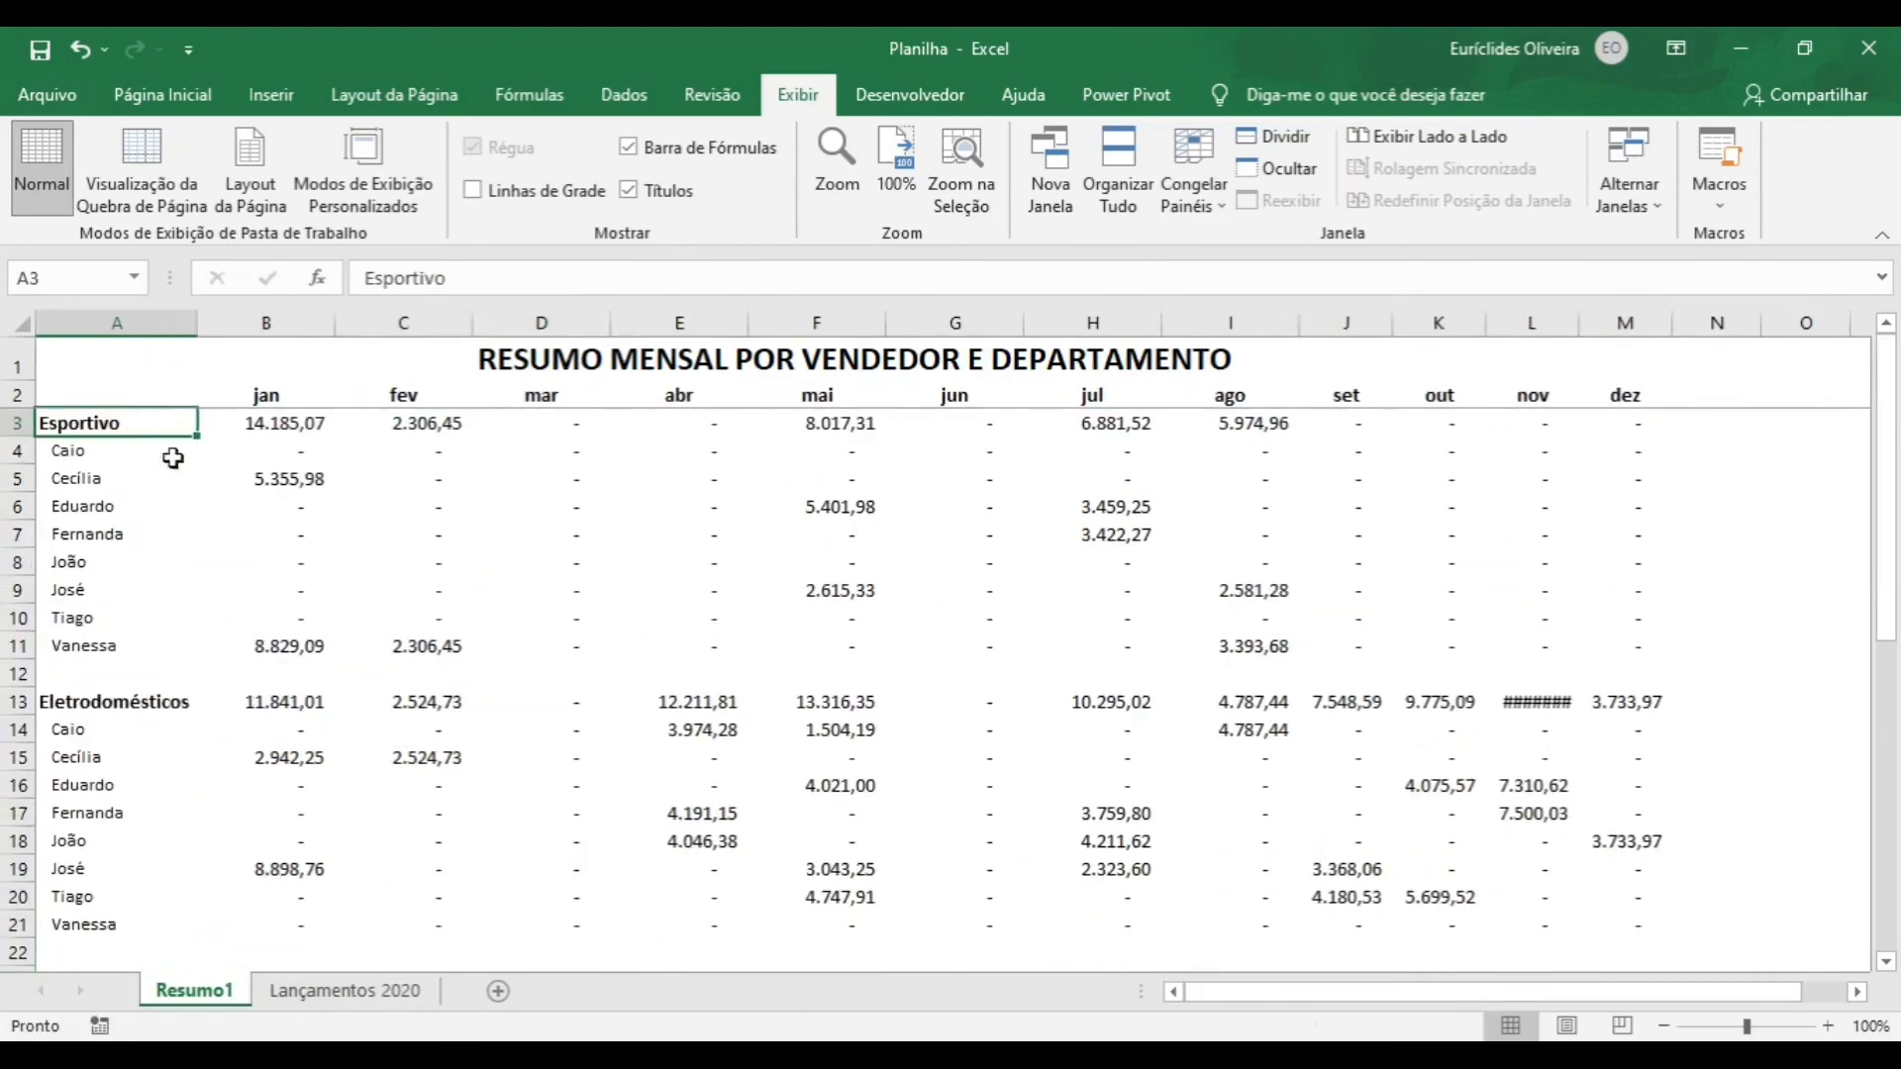
scroll(267, 675, "down", 5)
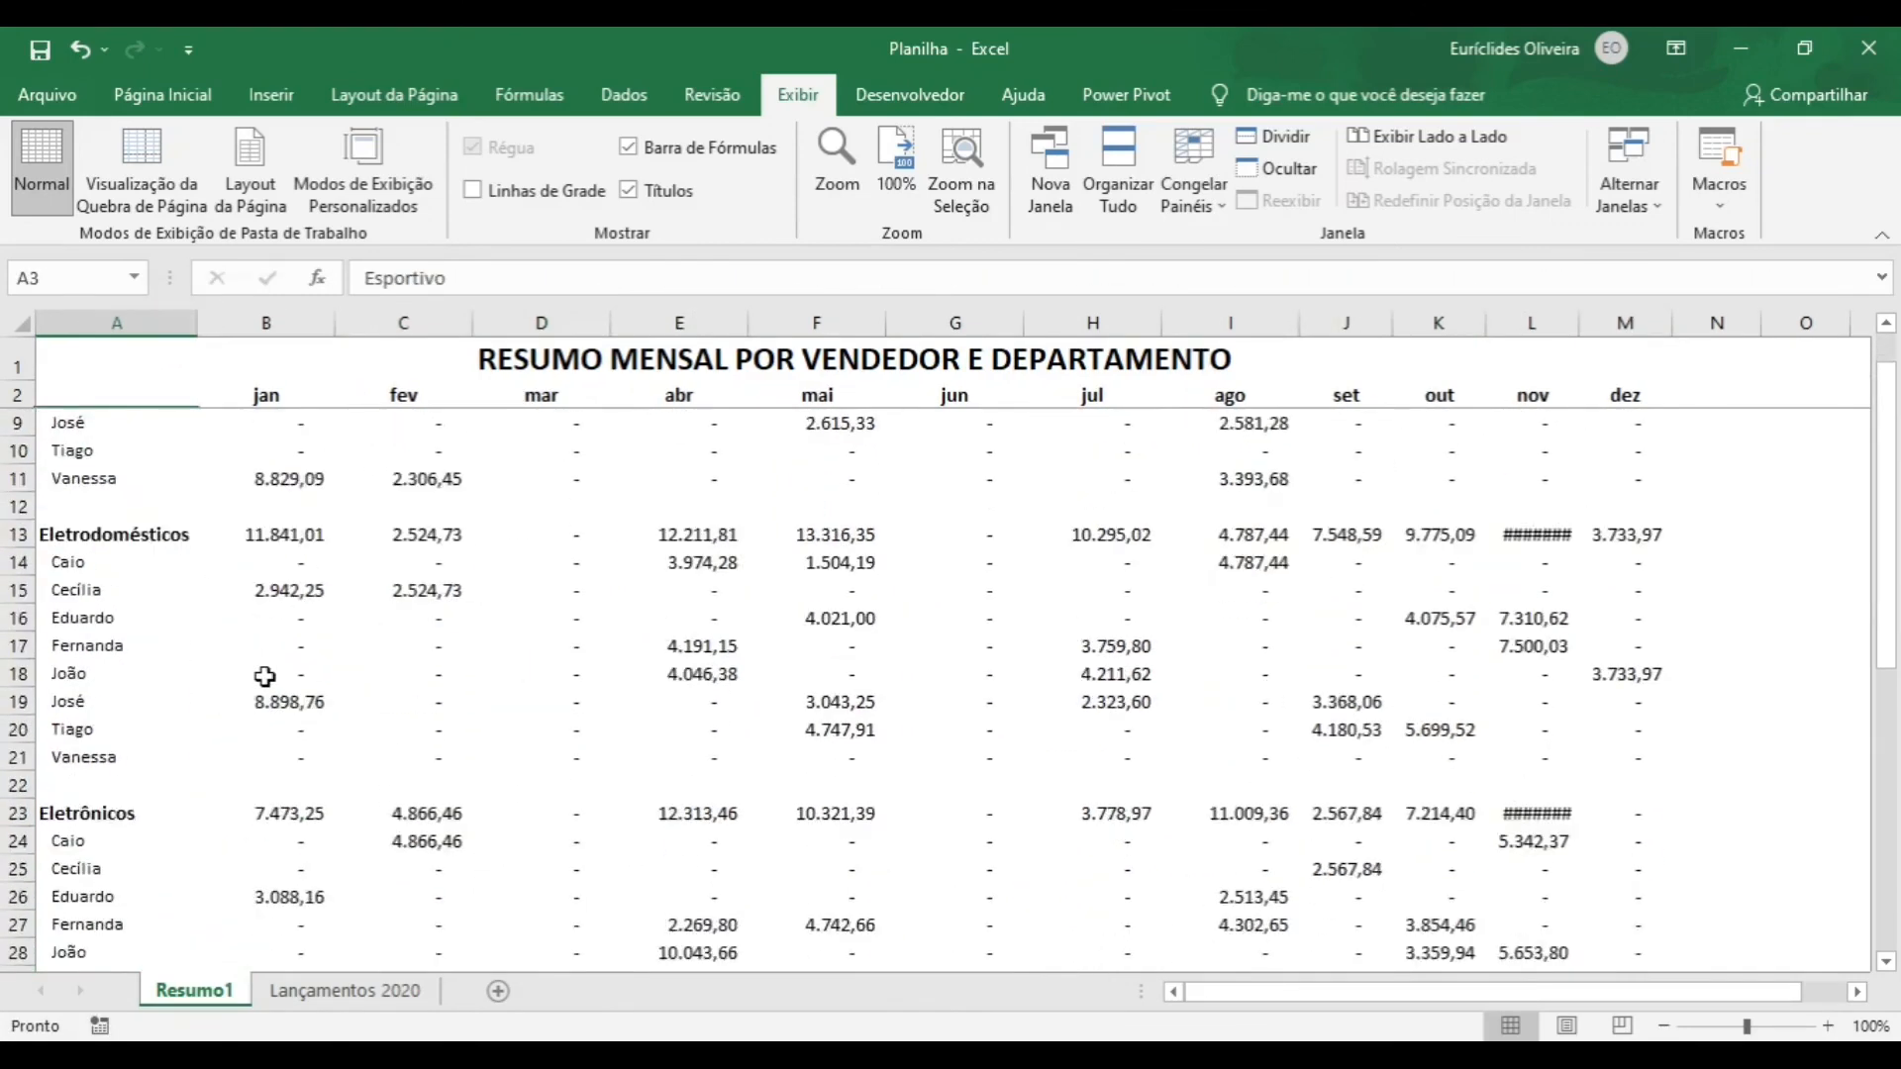
scroll(264, 676, "up", 5)
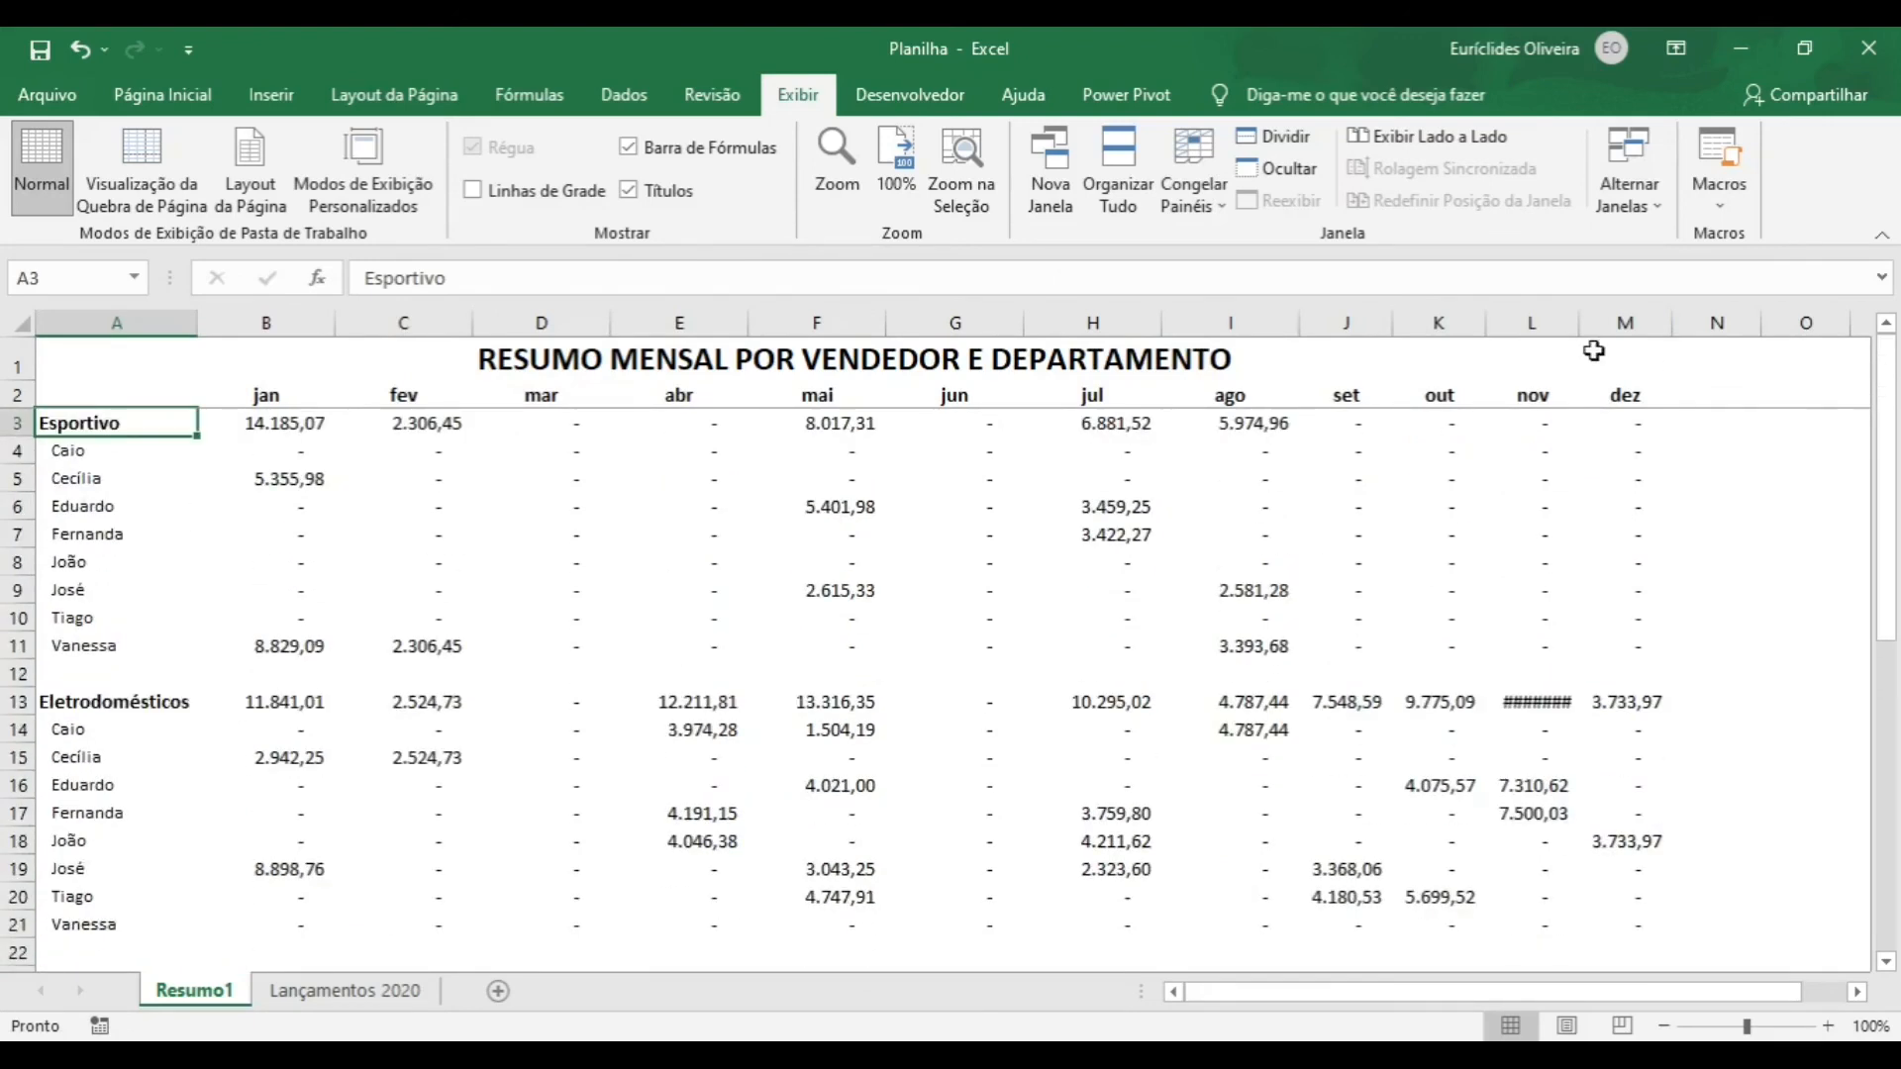
left_click_drag(260, 319, 1623, 322)
left_click_drag(333, 318, 322, 318)
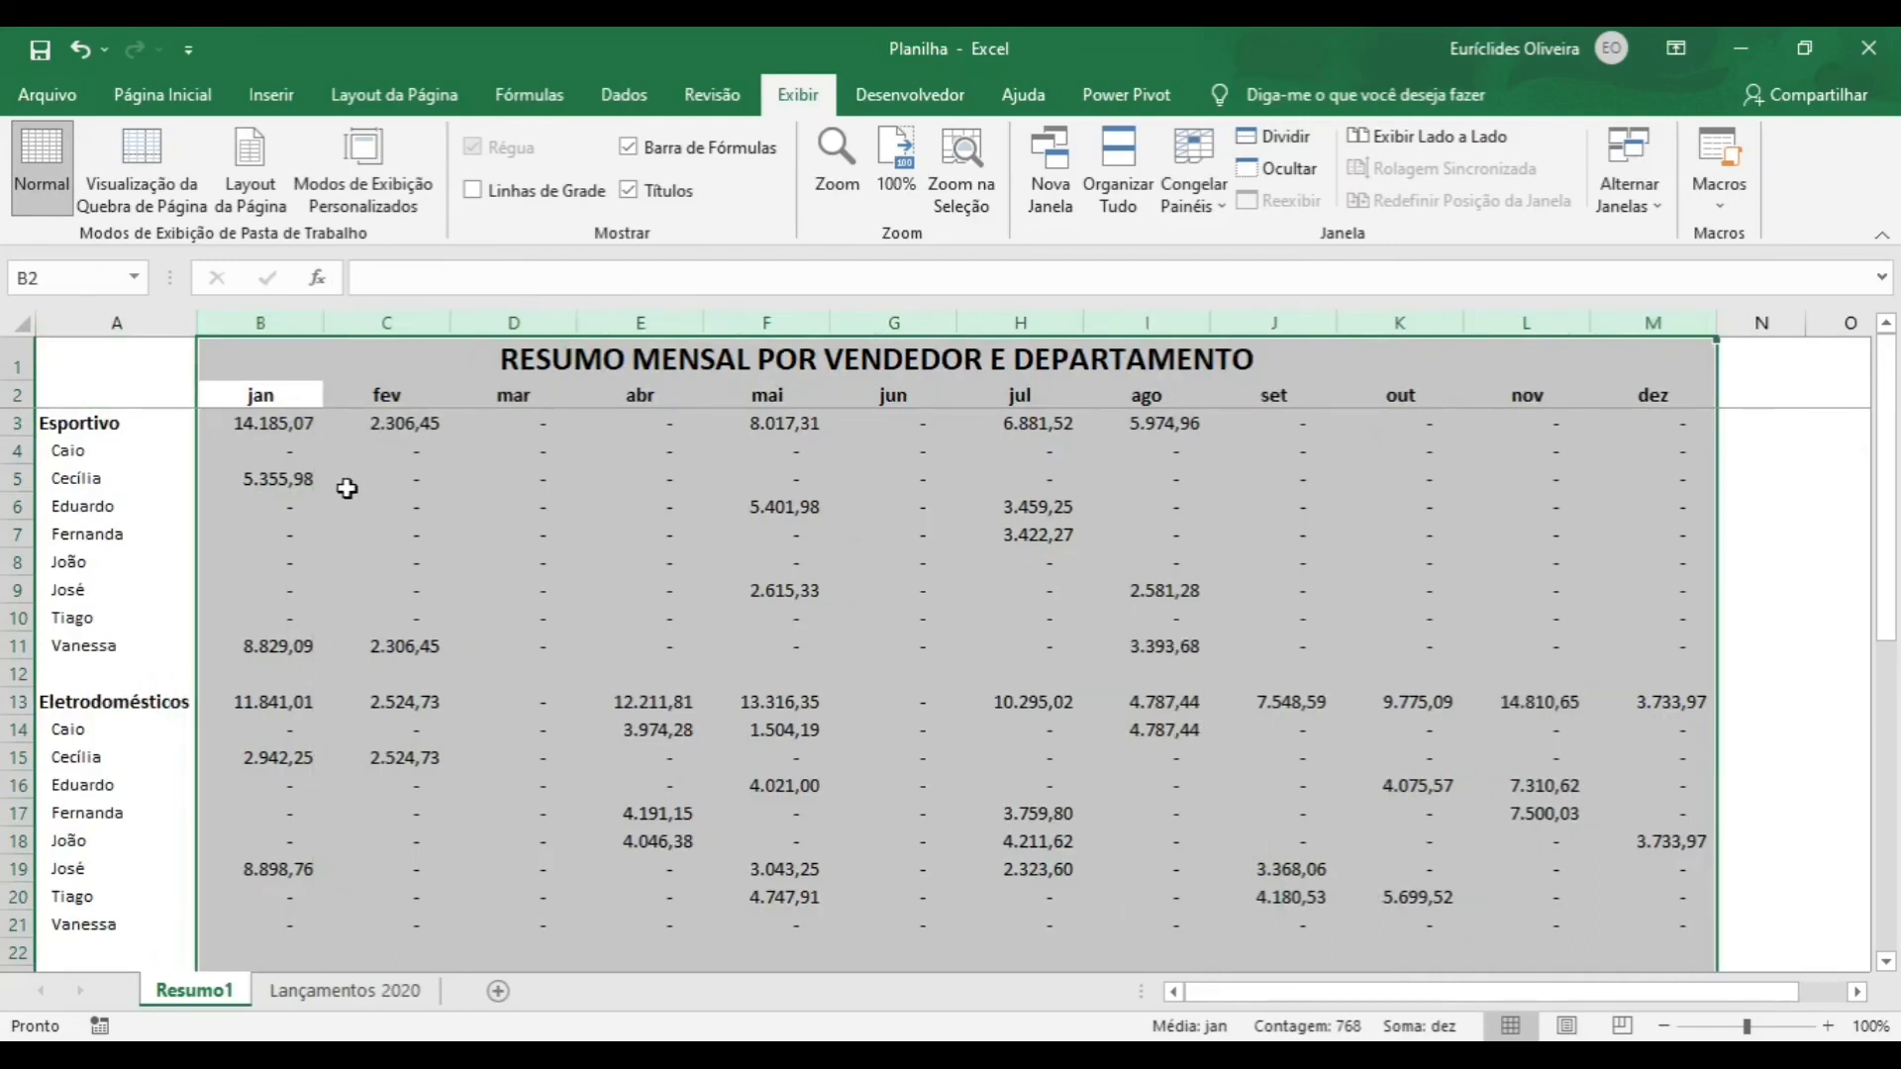
- Enter the label TOTAL in A72, directly below the Casa e Jardim block
scroll(411, 579, "down", 12)
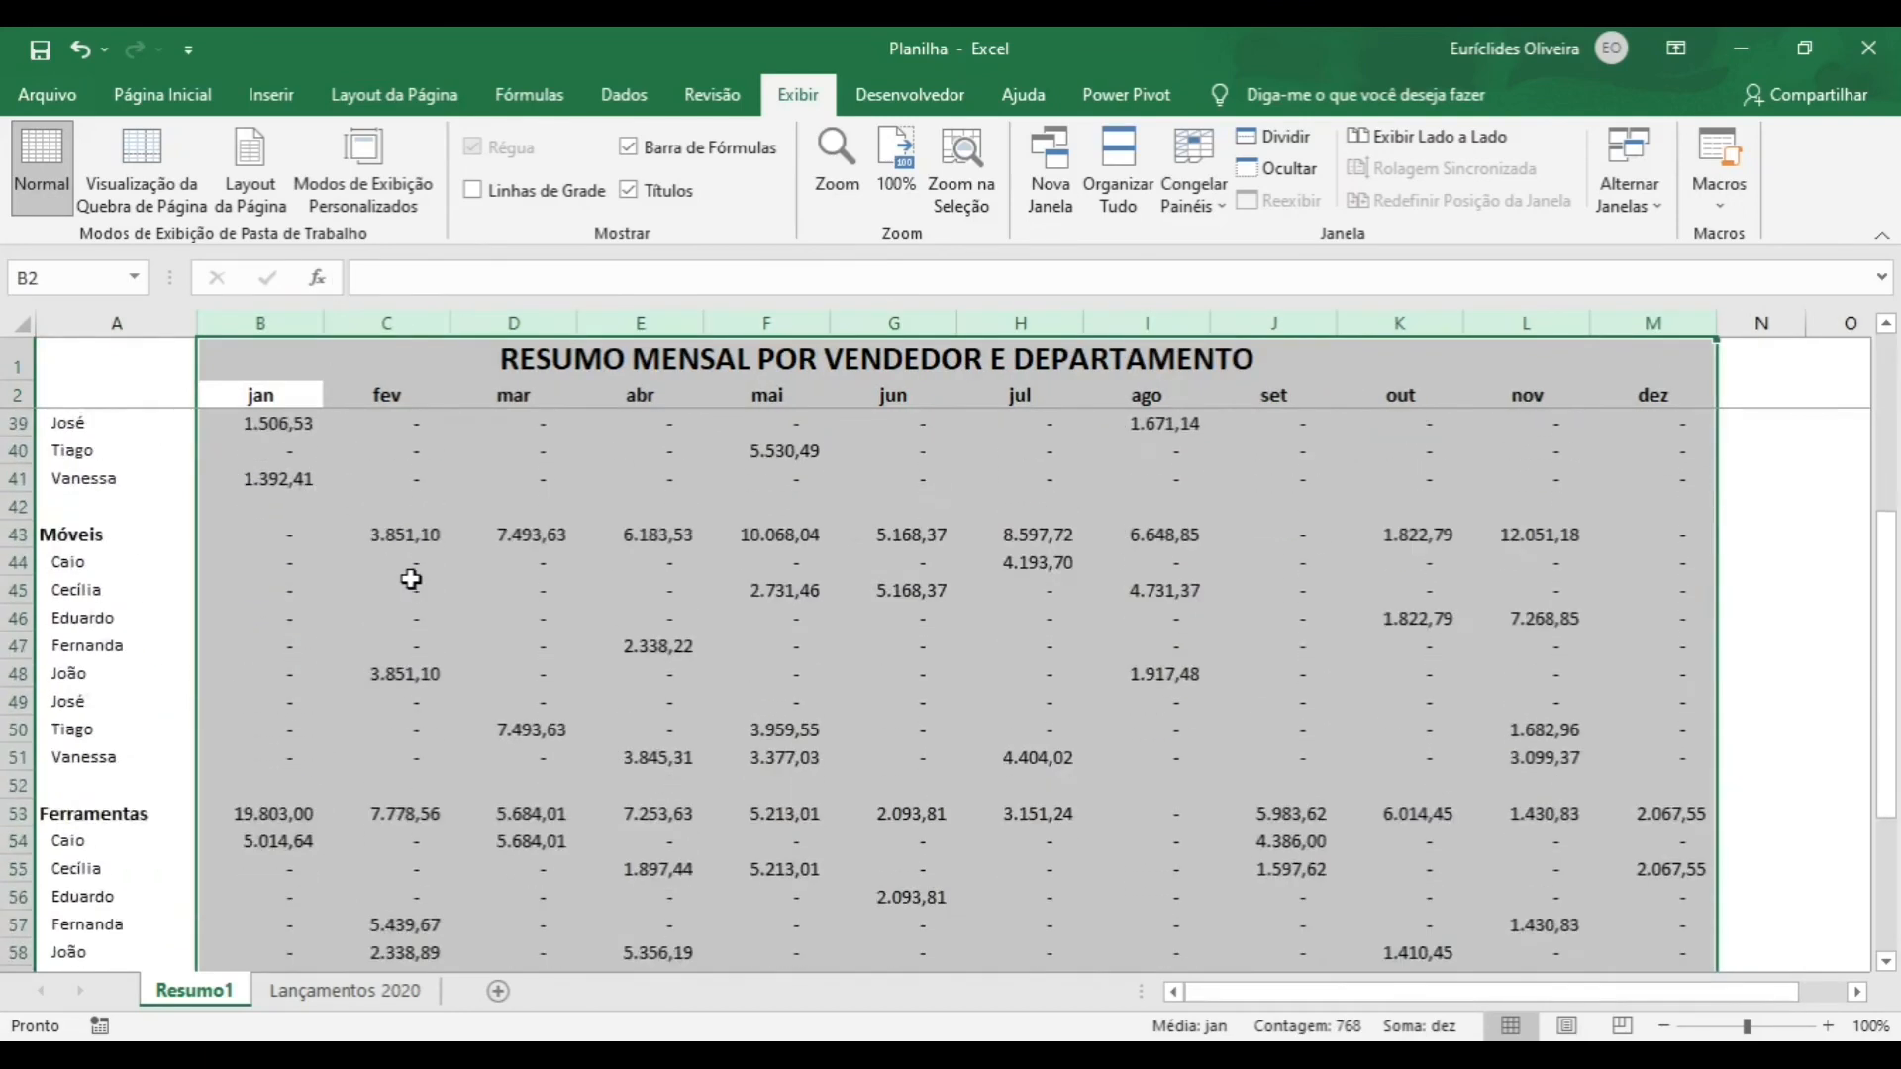
scroll(410, 579, "down", 7)
scroll(411, 579, "down", 1)
scroll(411, 579, "up", 2)
scroll(411, 579, "down", 2)
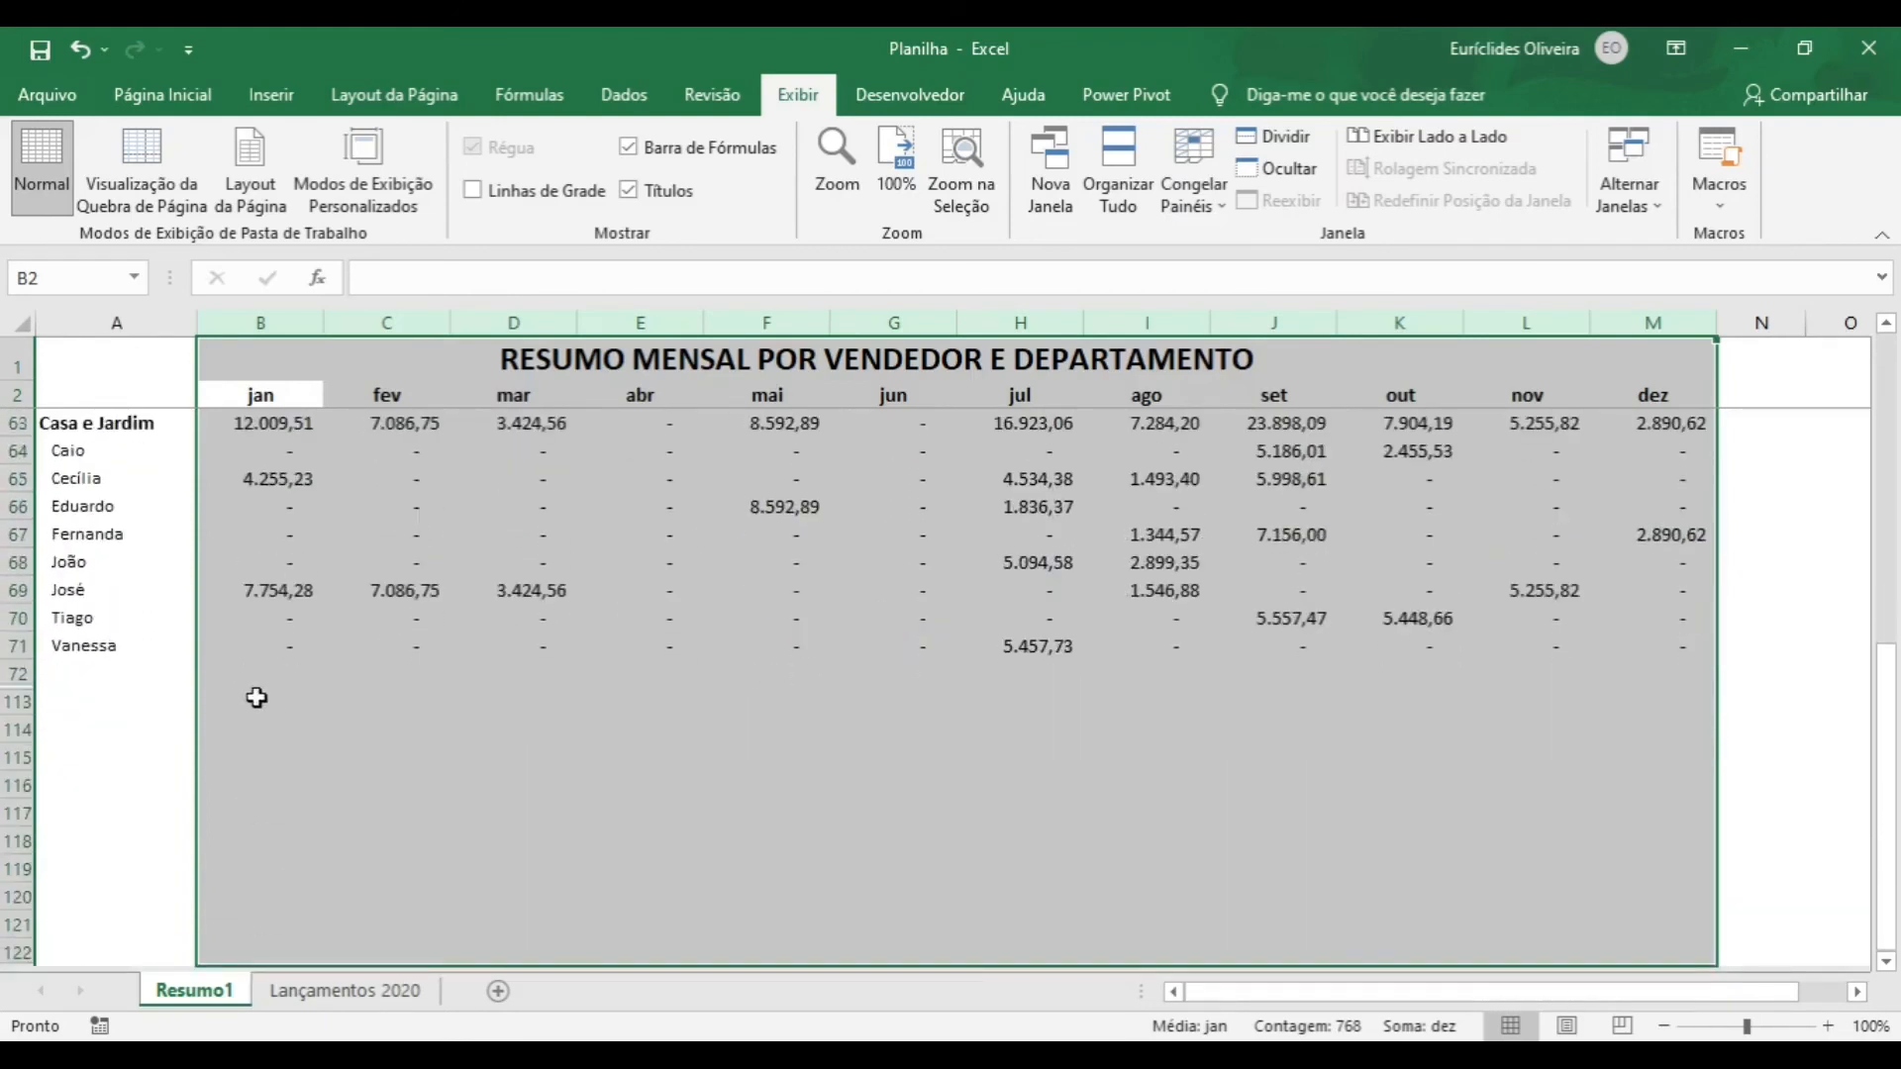
left_click(287, 677)
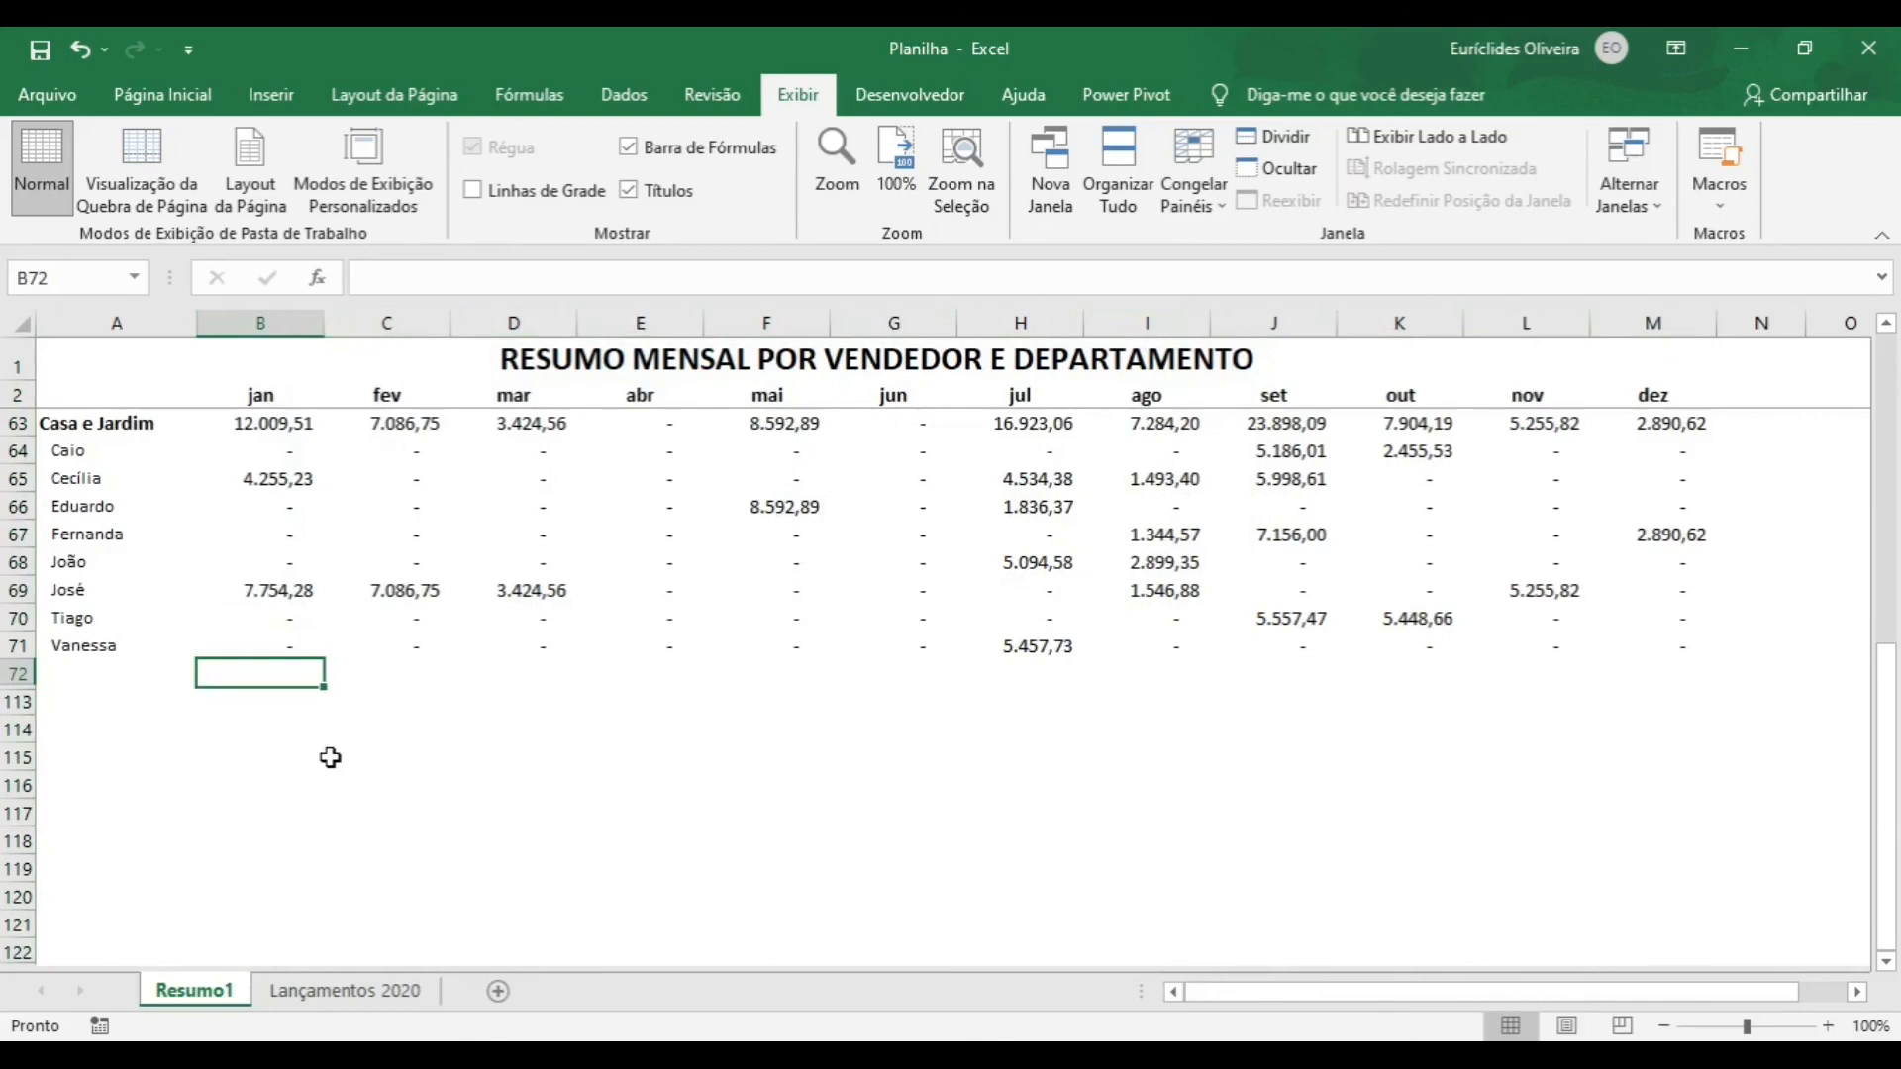
key("Left")
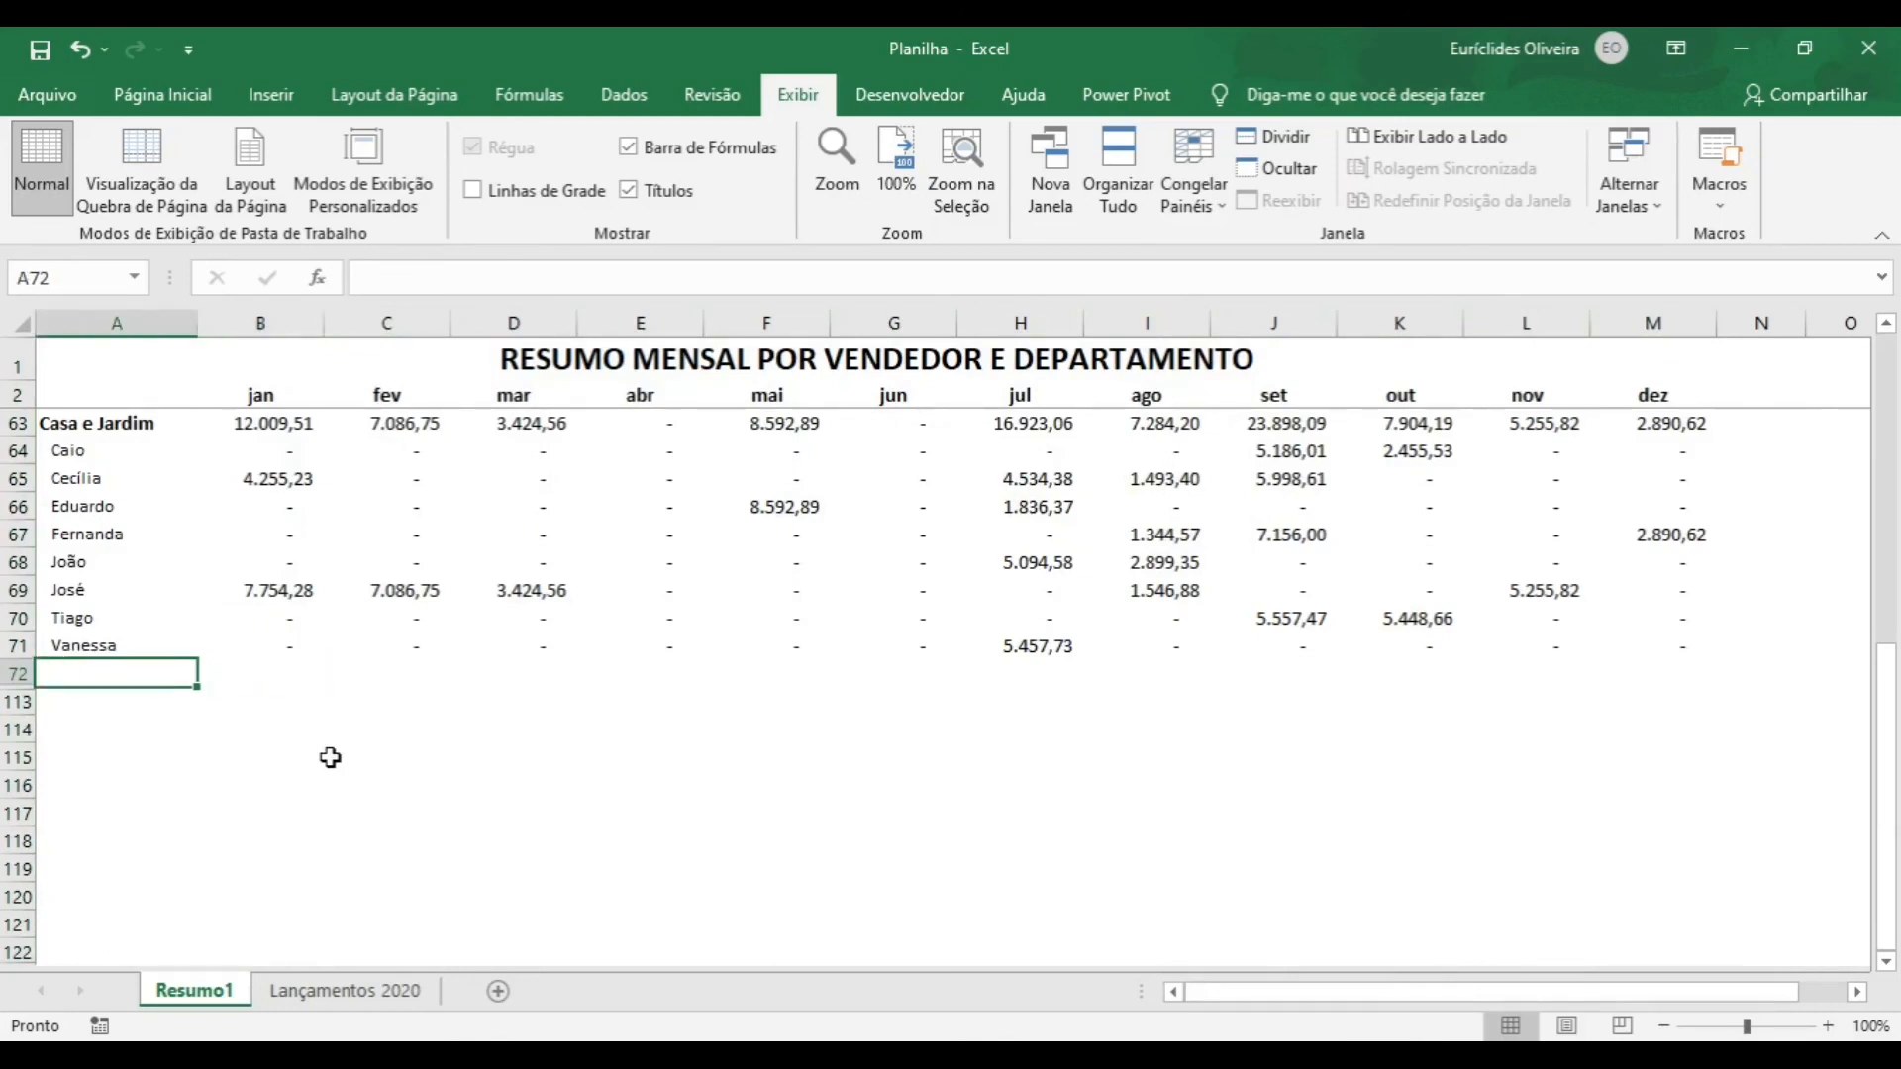
type("TOTAL")
key("Right")
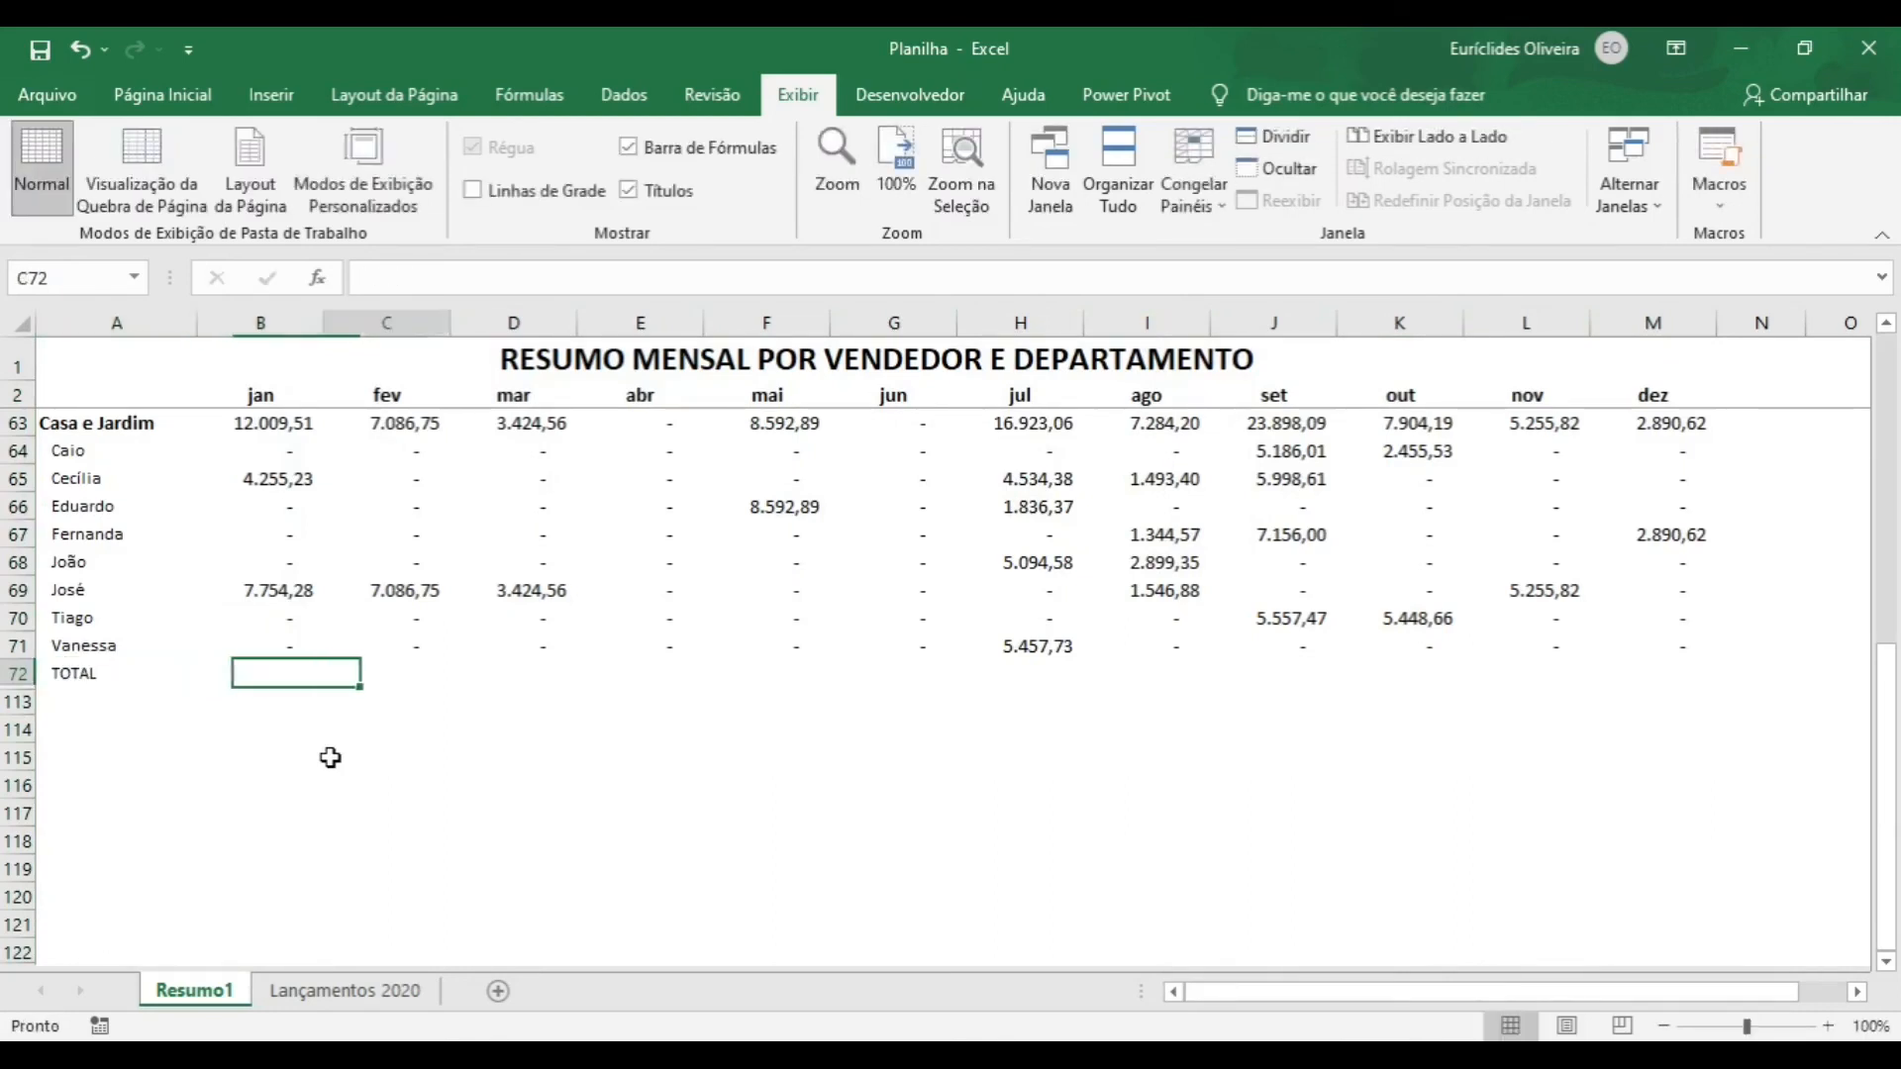
- Copy the bold Casa e Jardim heading from A63 over the label in A72
key("Left")
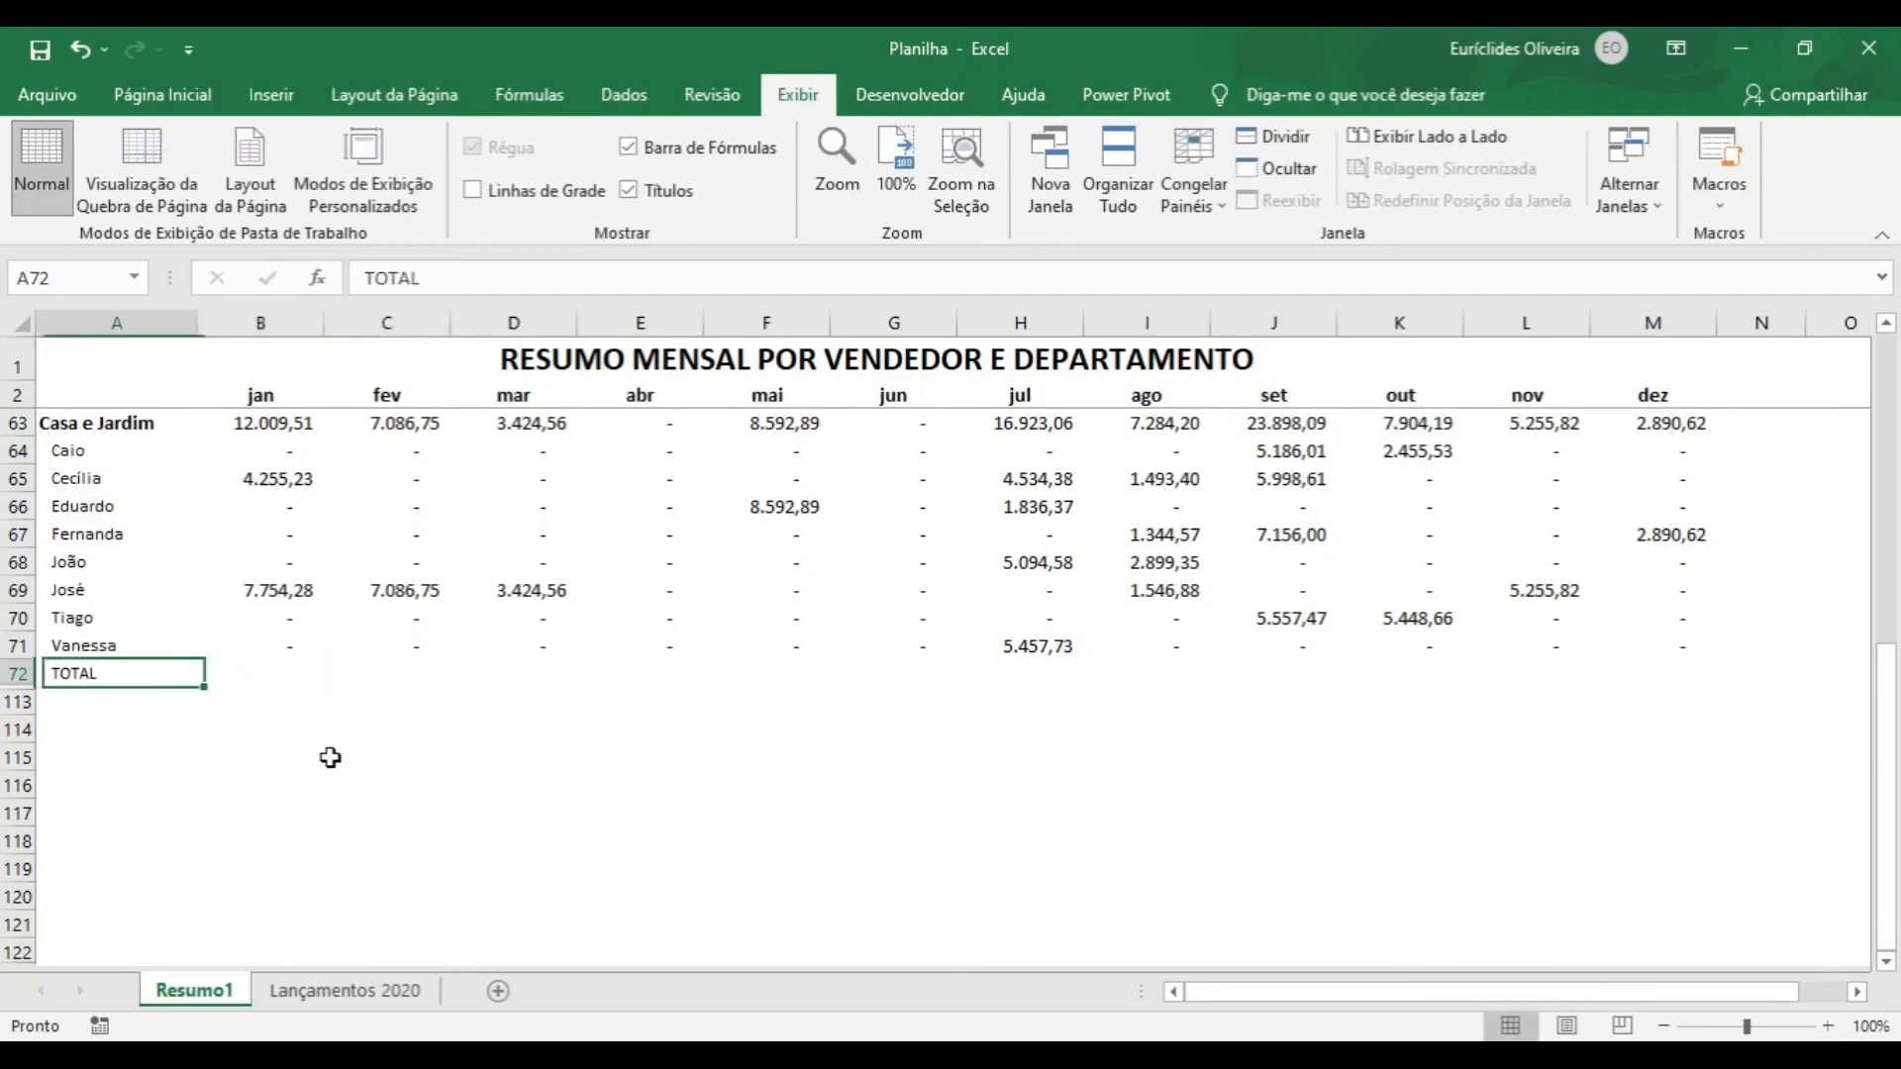
key("Up")
key("Up")
key("Up")
key("Up")
key("Up")
key("Up")
key("Up")
key("Up")
key("Up")
key("ctrl+c")
key("Down")
key("Down")
key("Down")
key("Down")
key("Down")
key("Down")
key("Down")
key("Down")
key("Down")
key("Down")
key("Up")
key("Return")
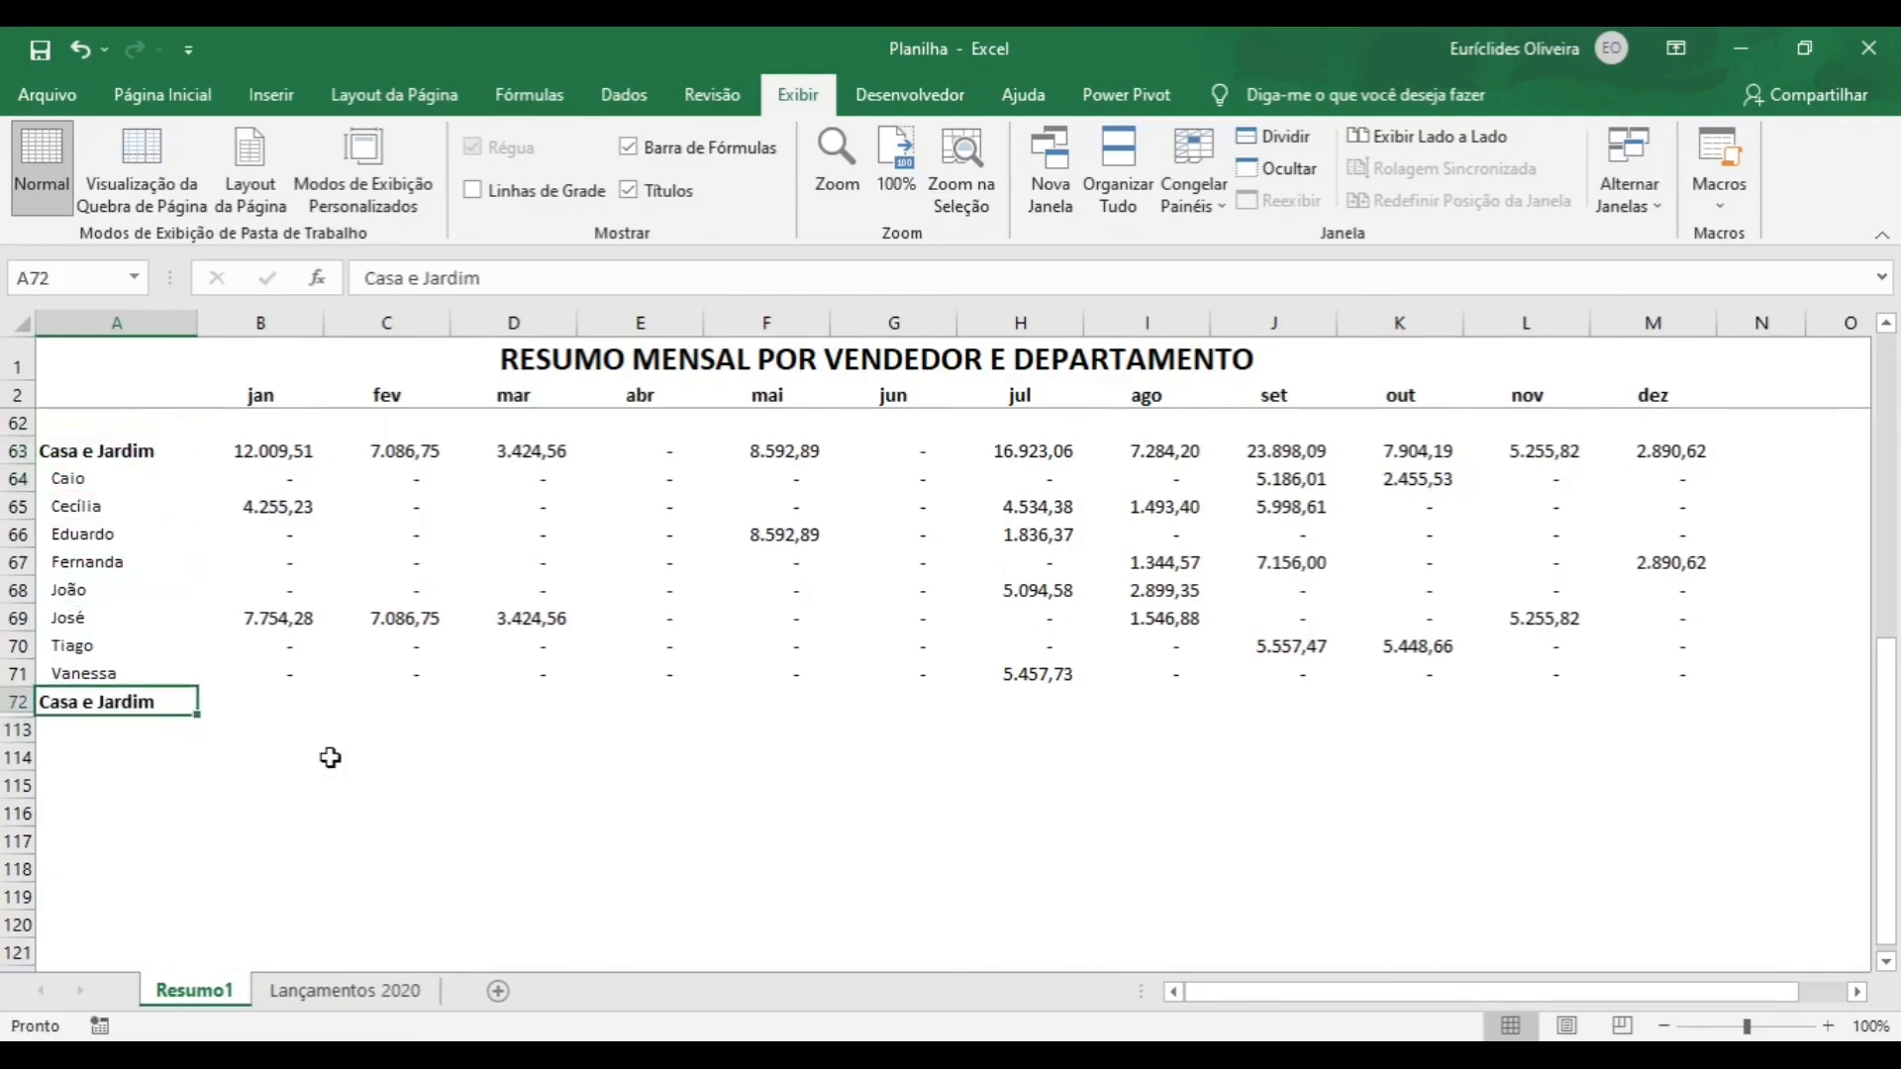
- Replace the label in A72 with TOTAL MENSAL
type("TOTAL")
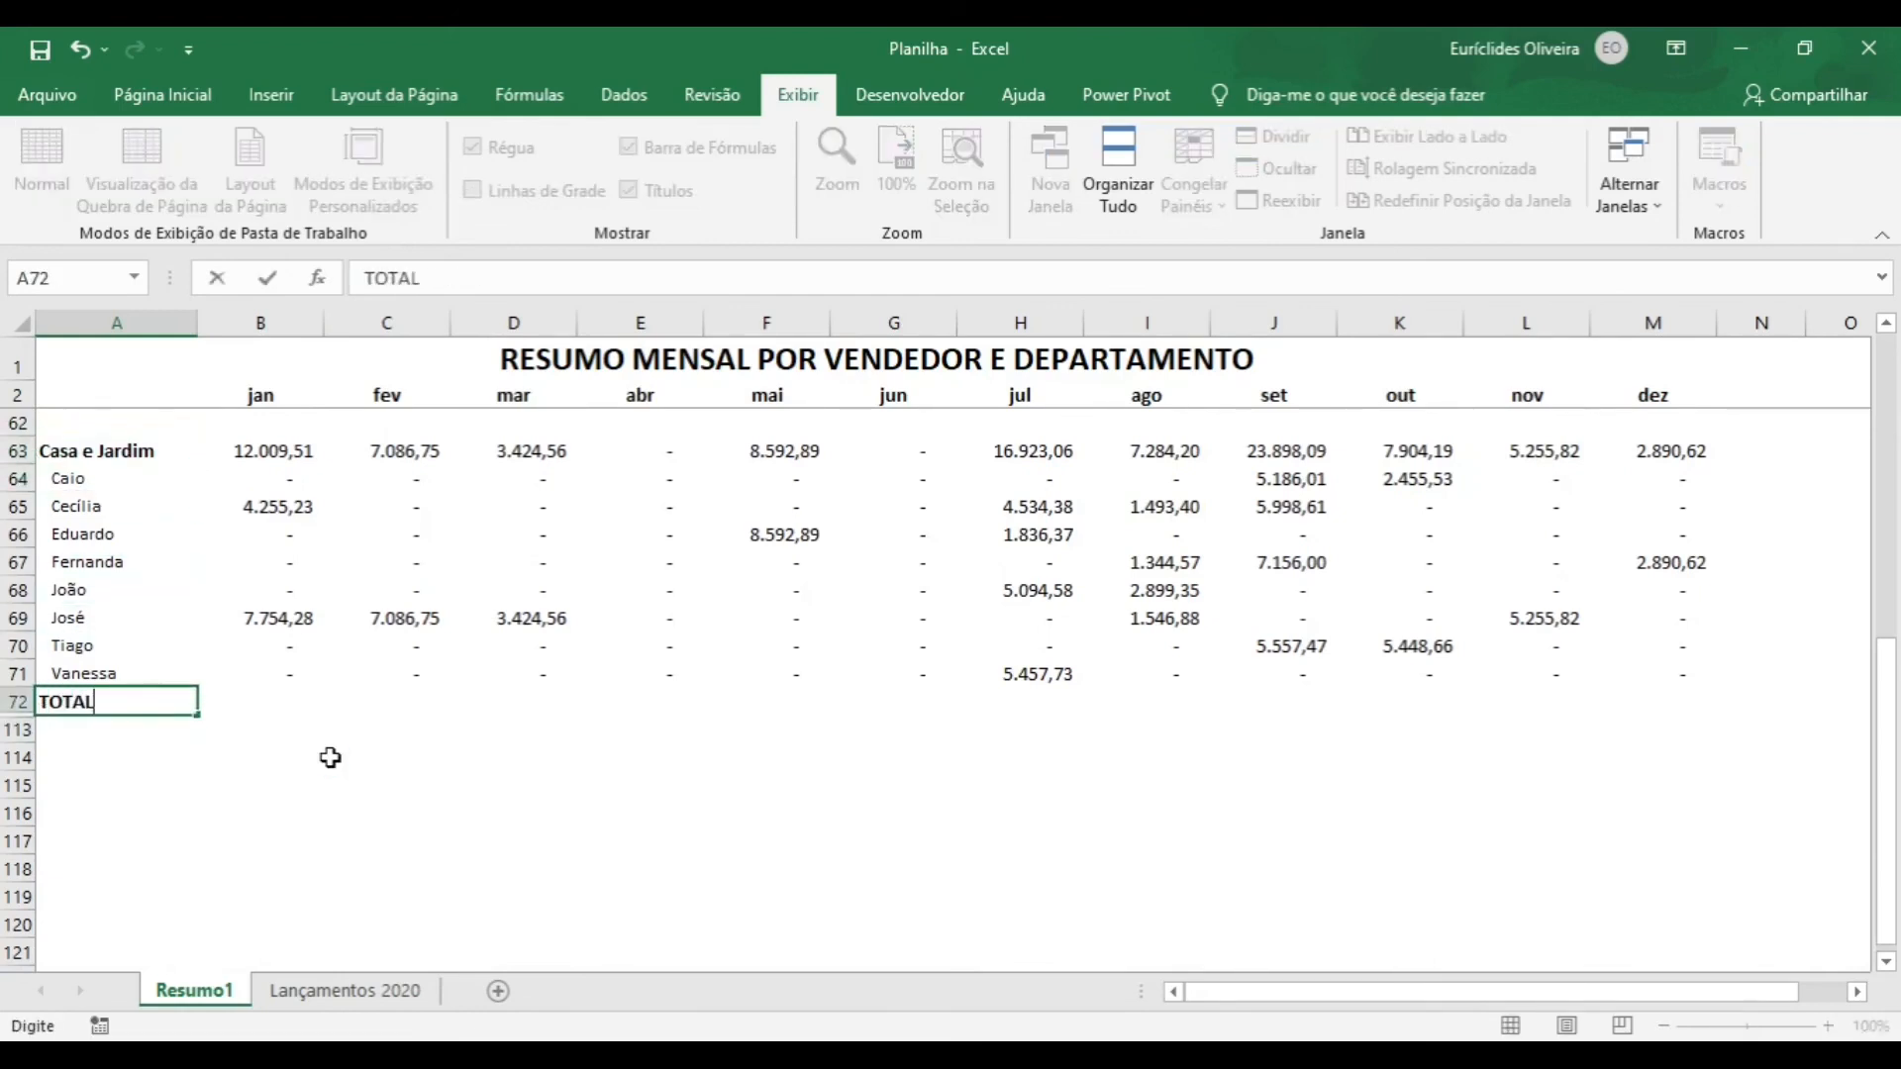
type(" MENSAL")
key("Tab")
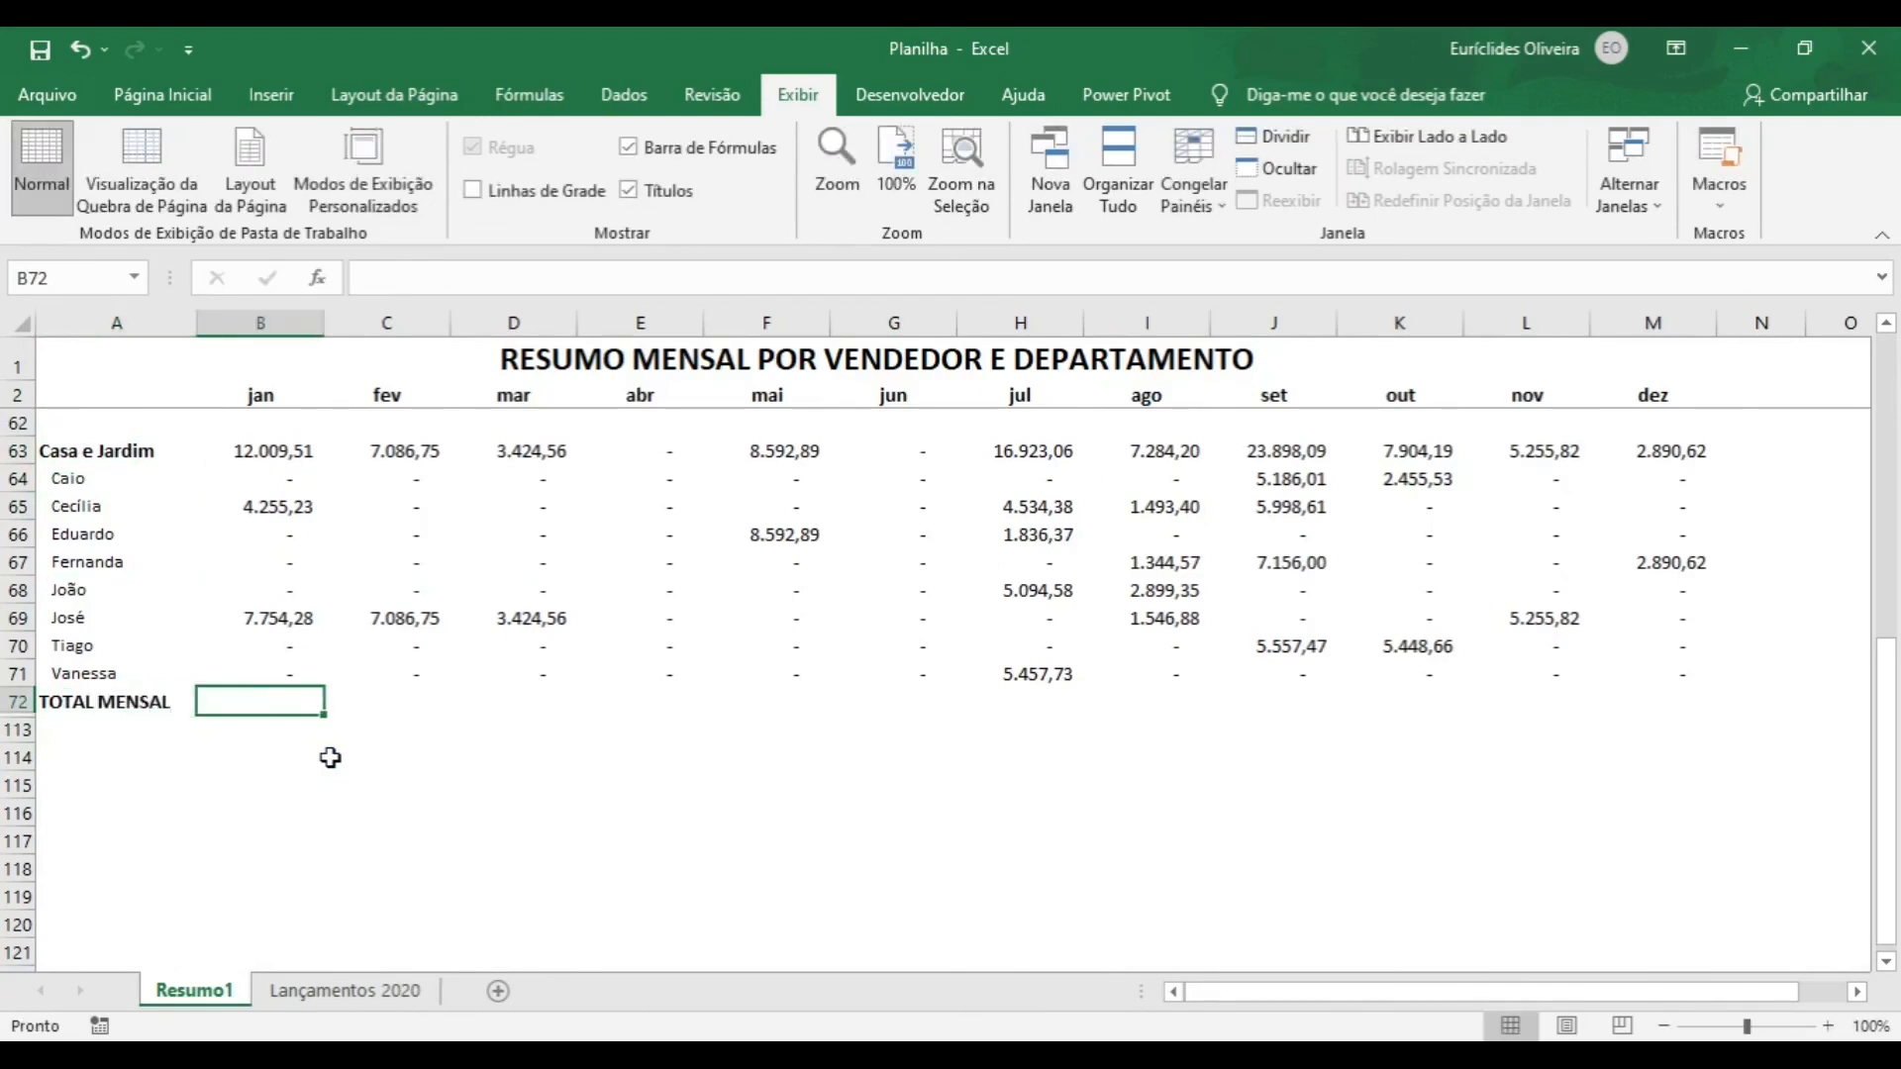
type("=")
left_click(265, 452)
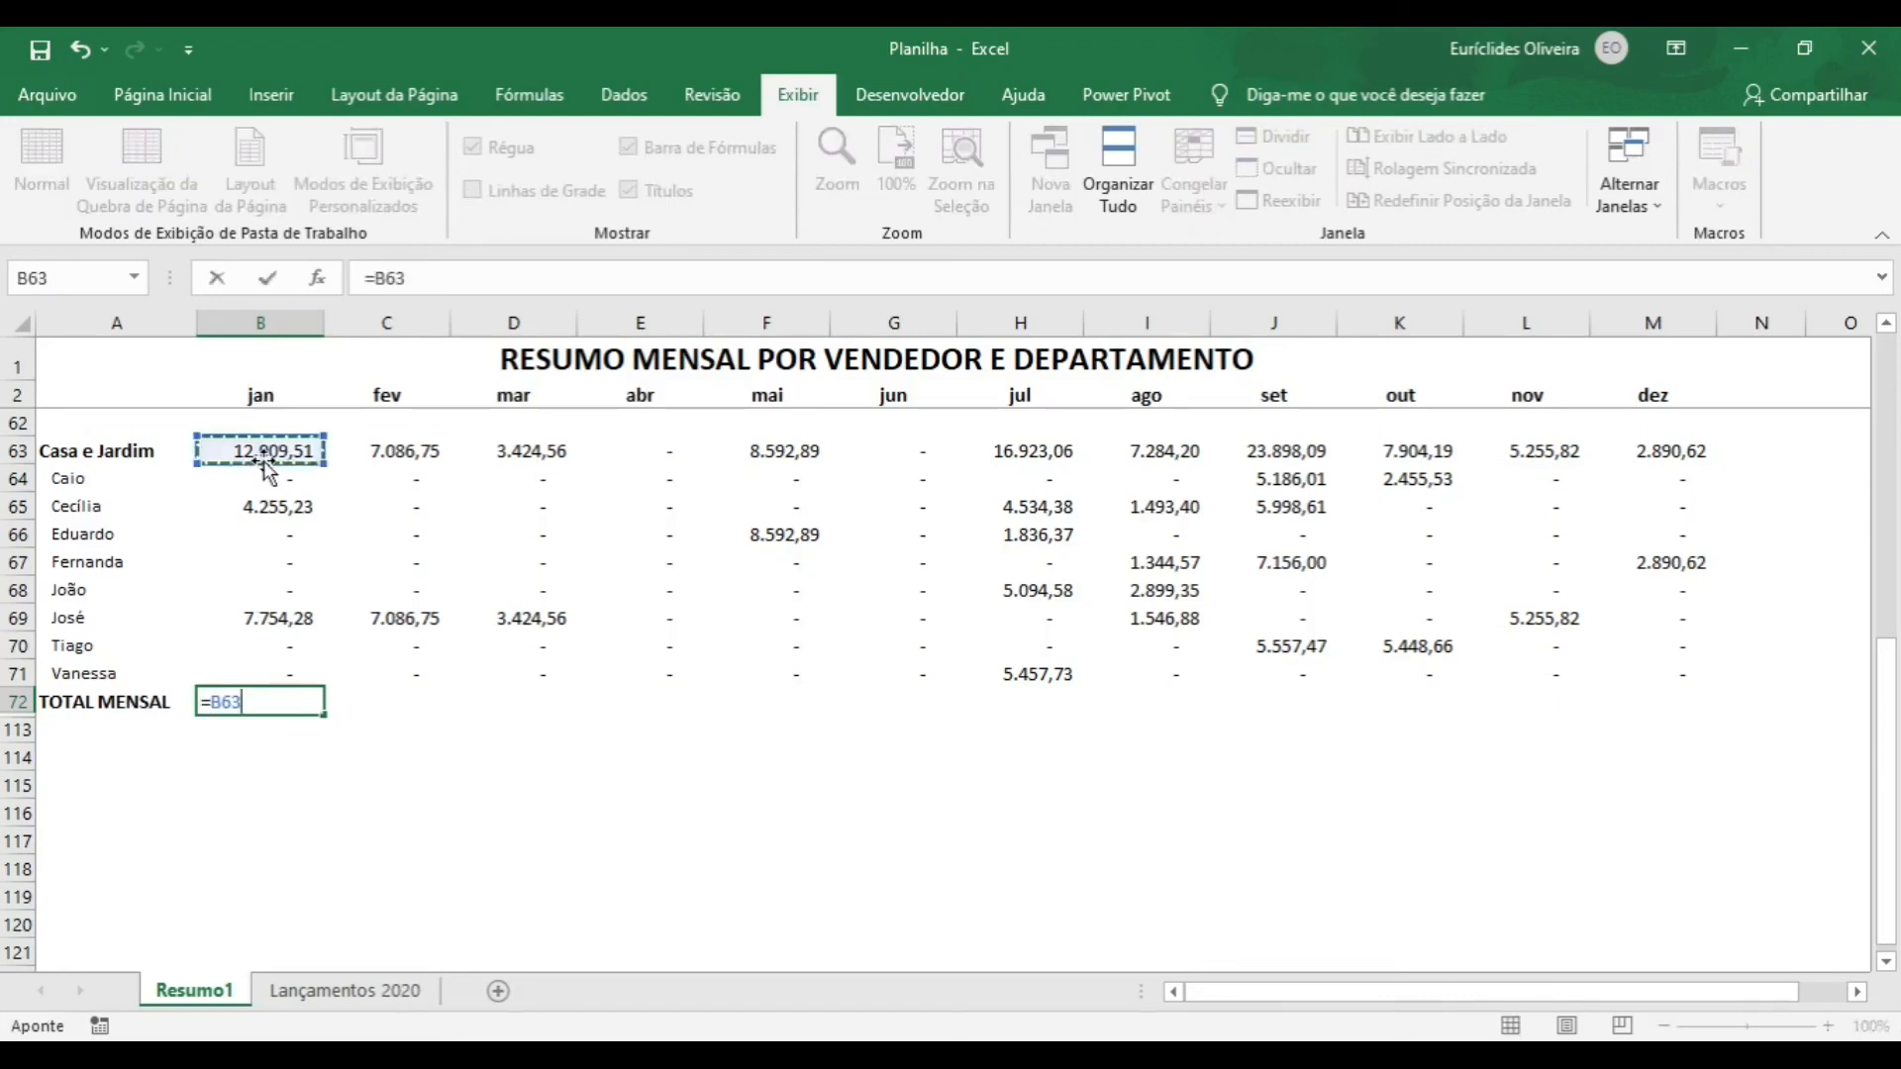
type("+")
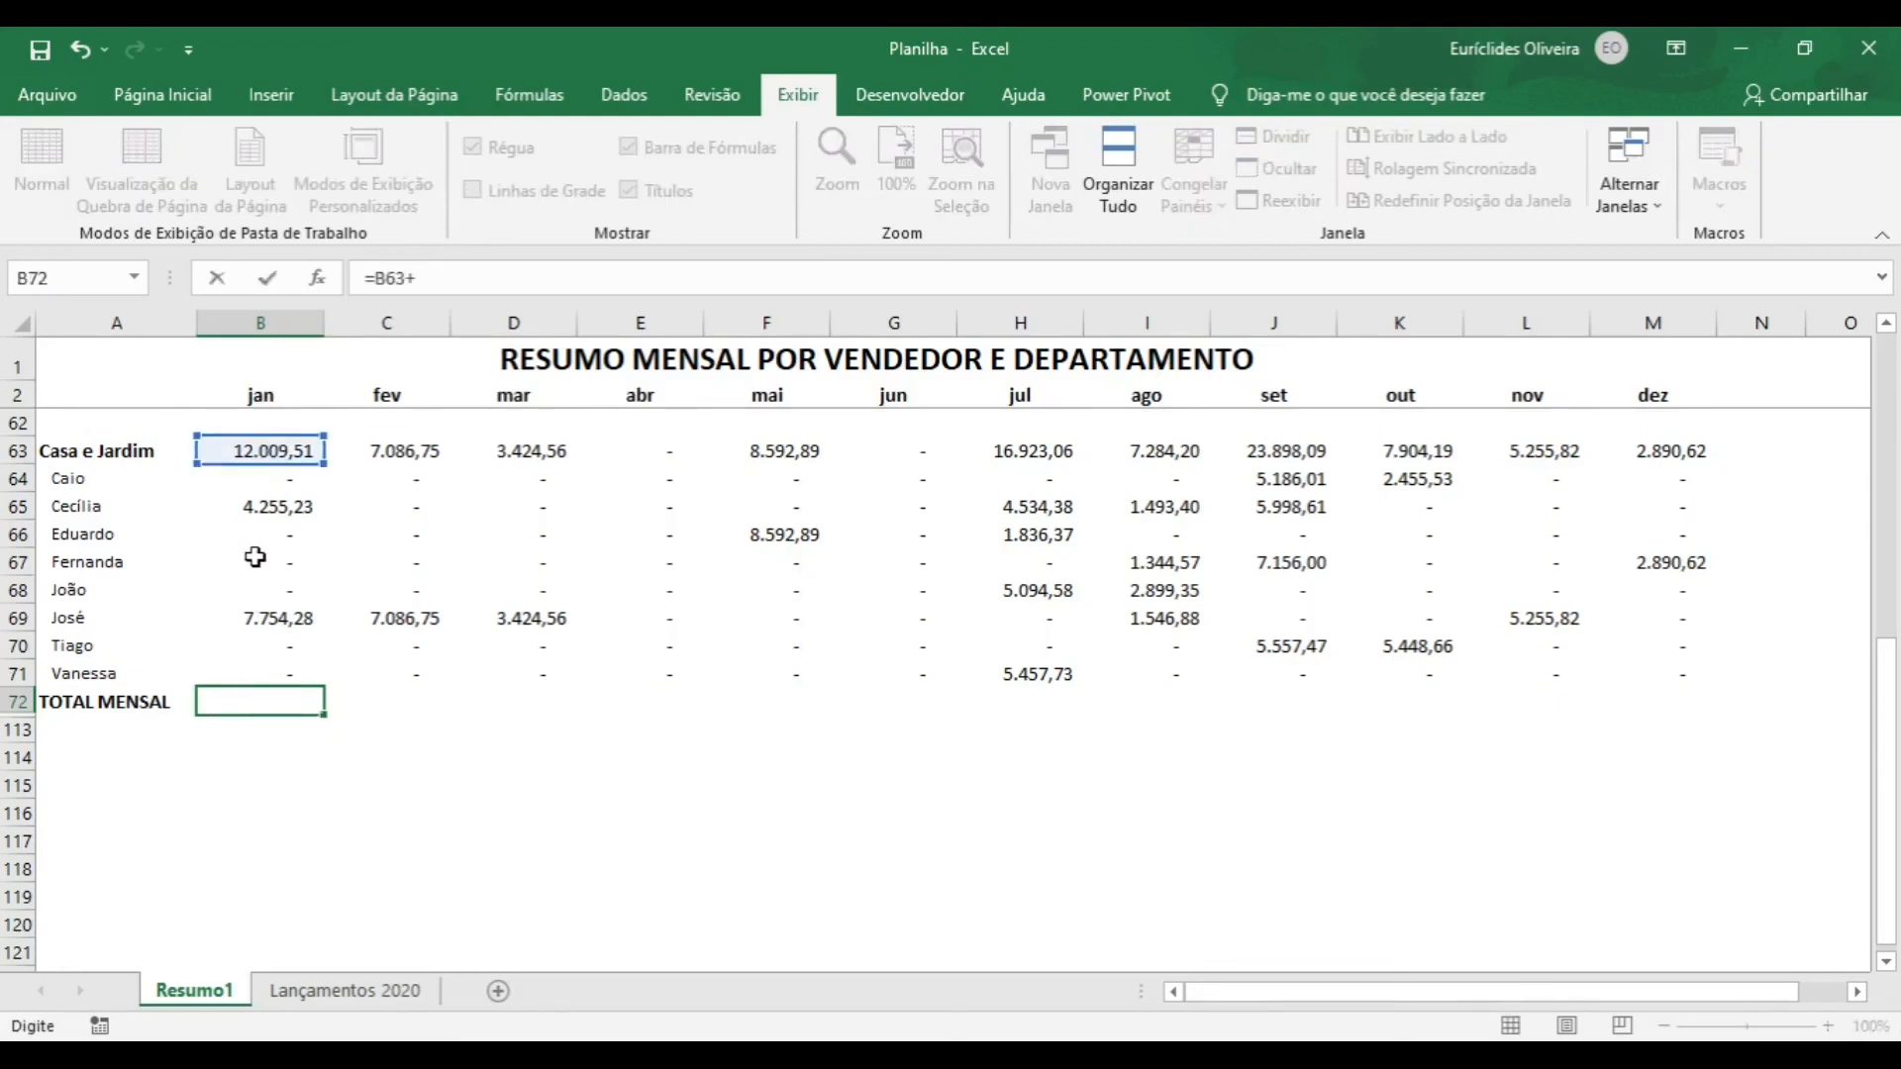
scroll(255, 558, "up", 3)
scroll(255, 558, "up", 2)
left_click(257, 591)
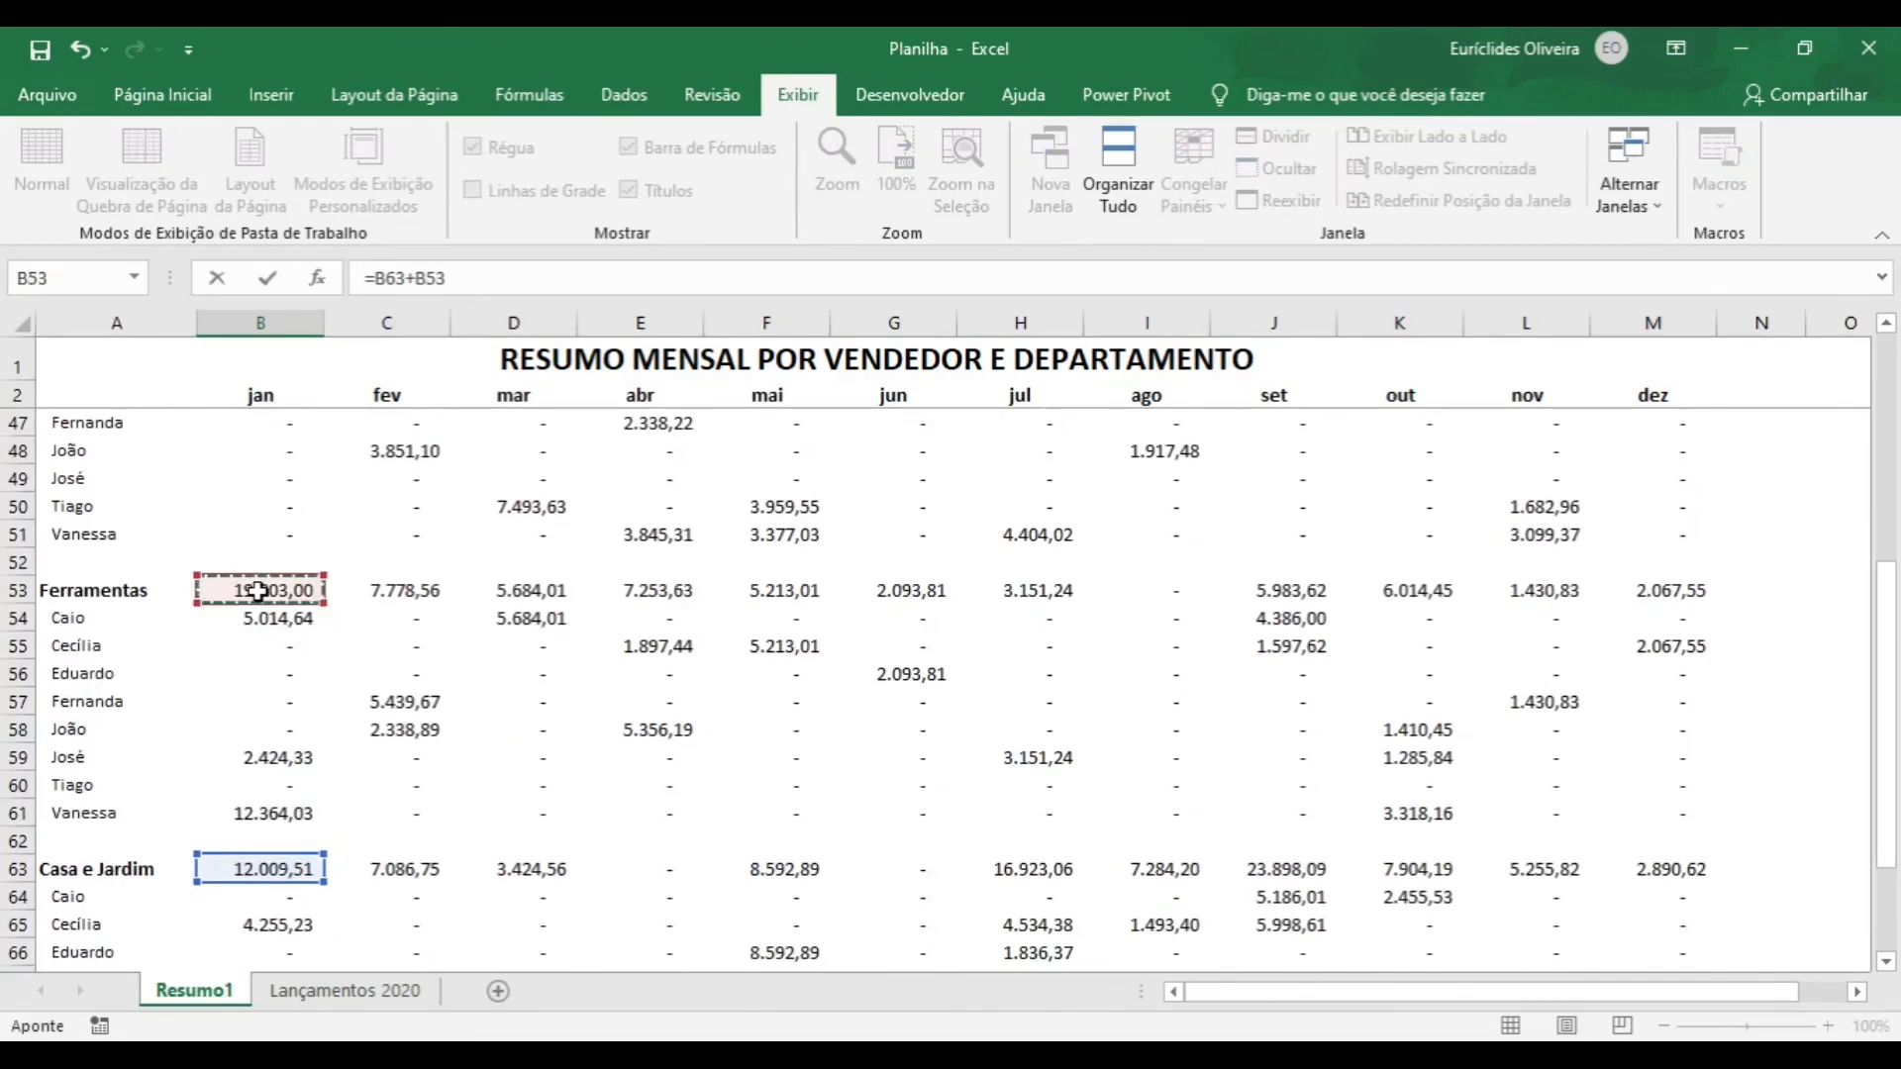
type("+")
scroll(257, 591, "up", 2)
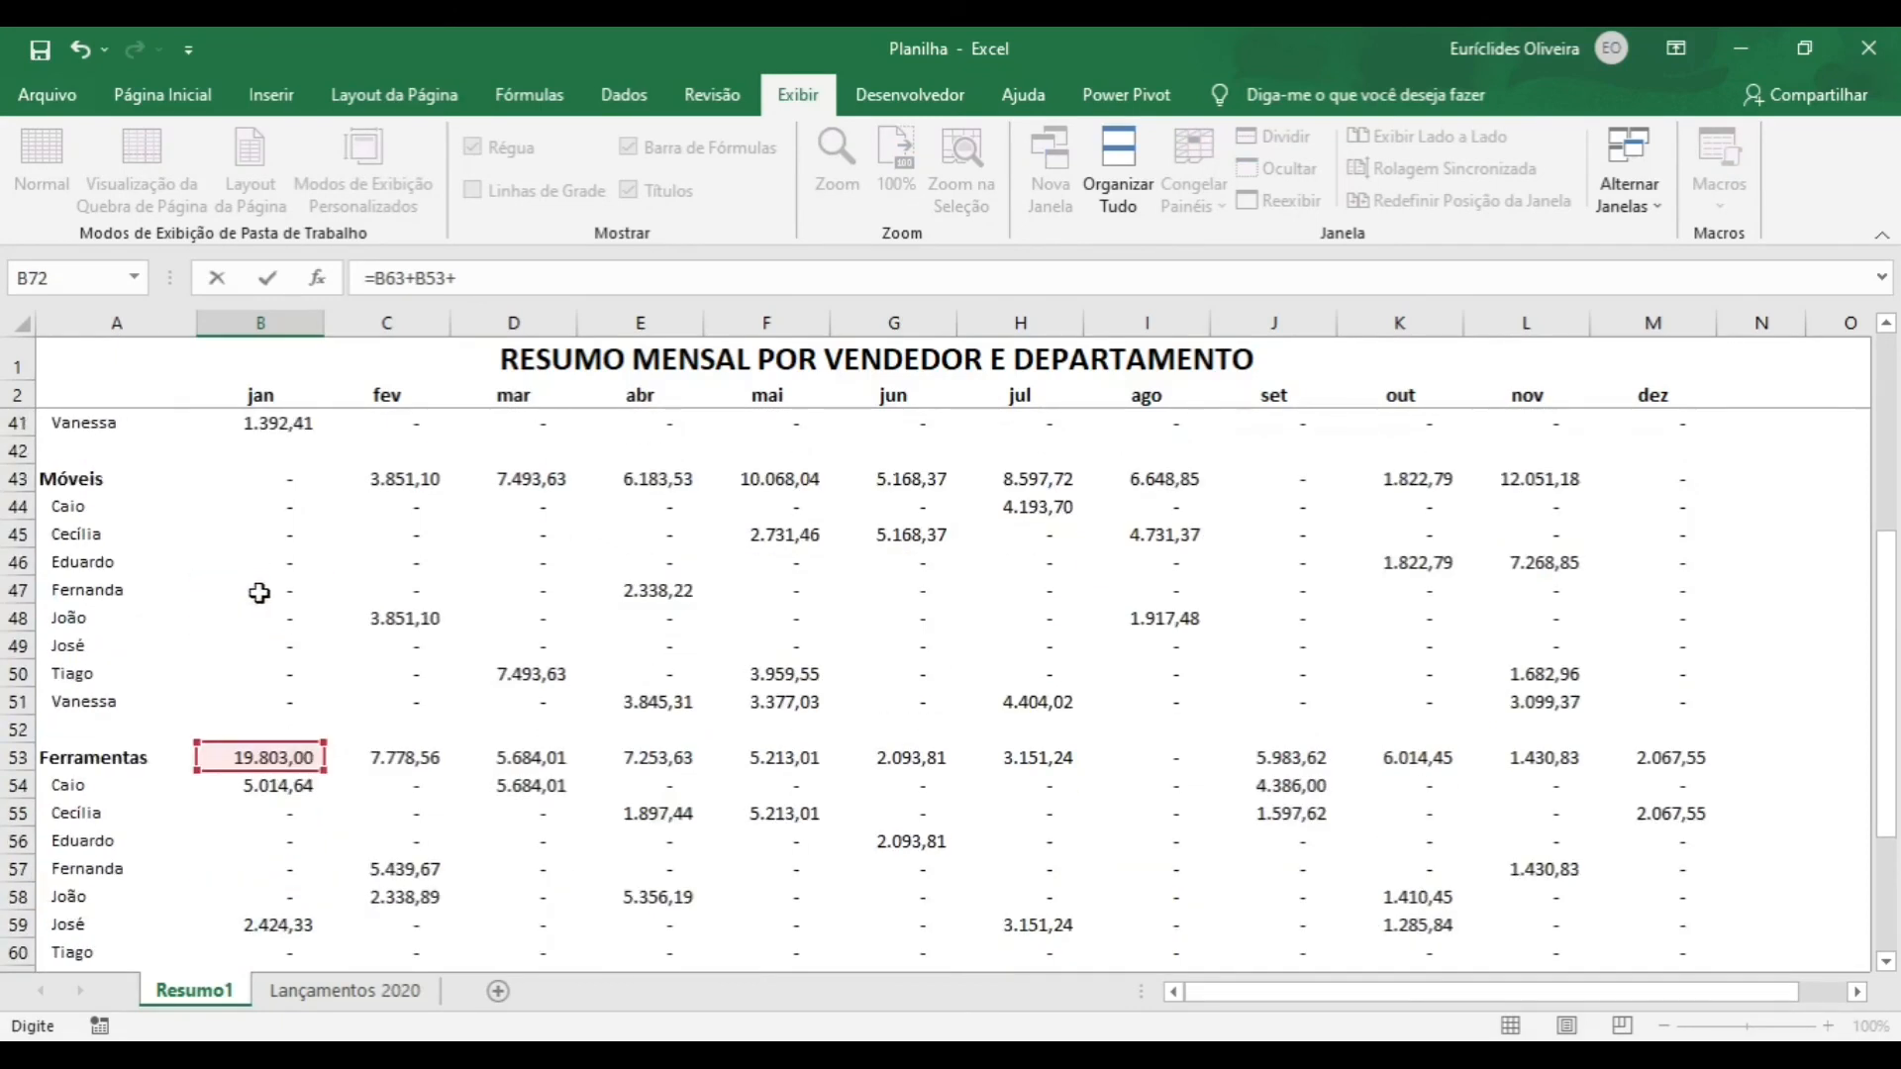
key("Escape")
- Enter the January total in B72 as half the sum of all rows above, with the formula =SOMA(B3:B71)/2
type("=")
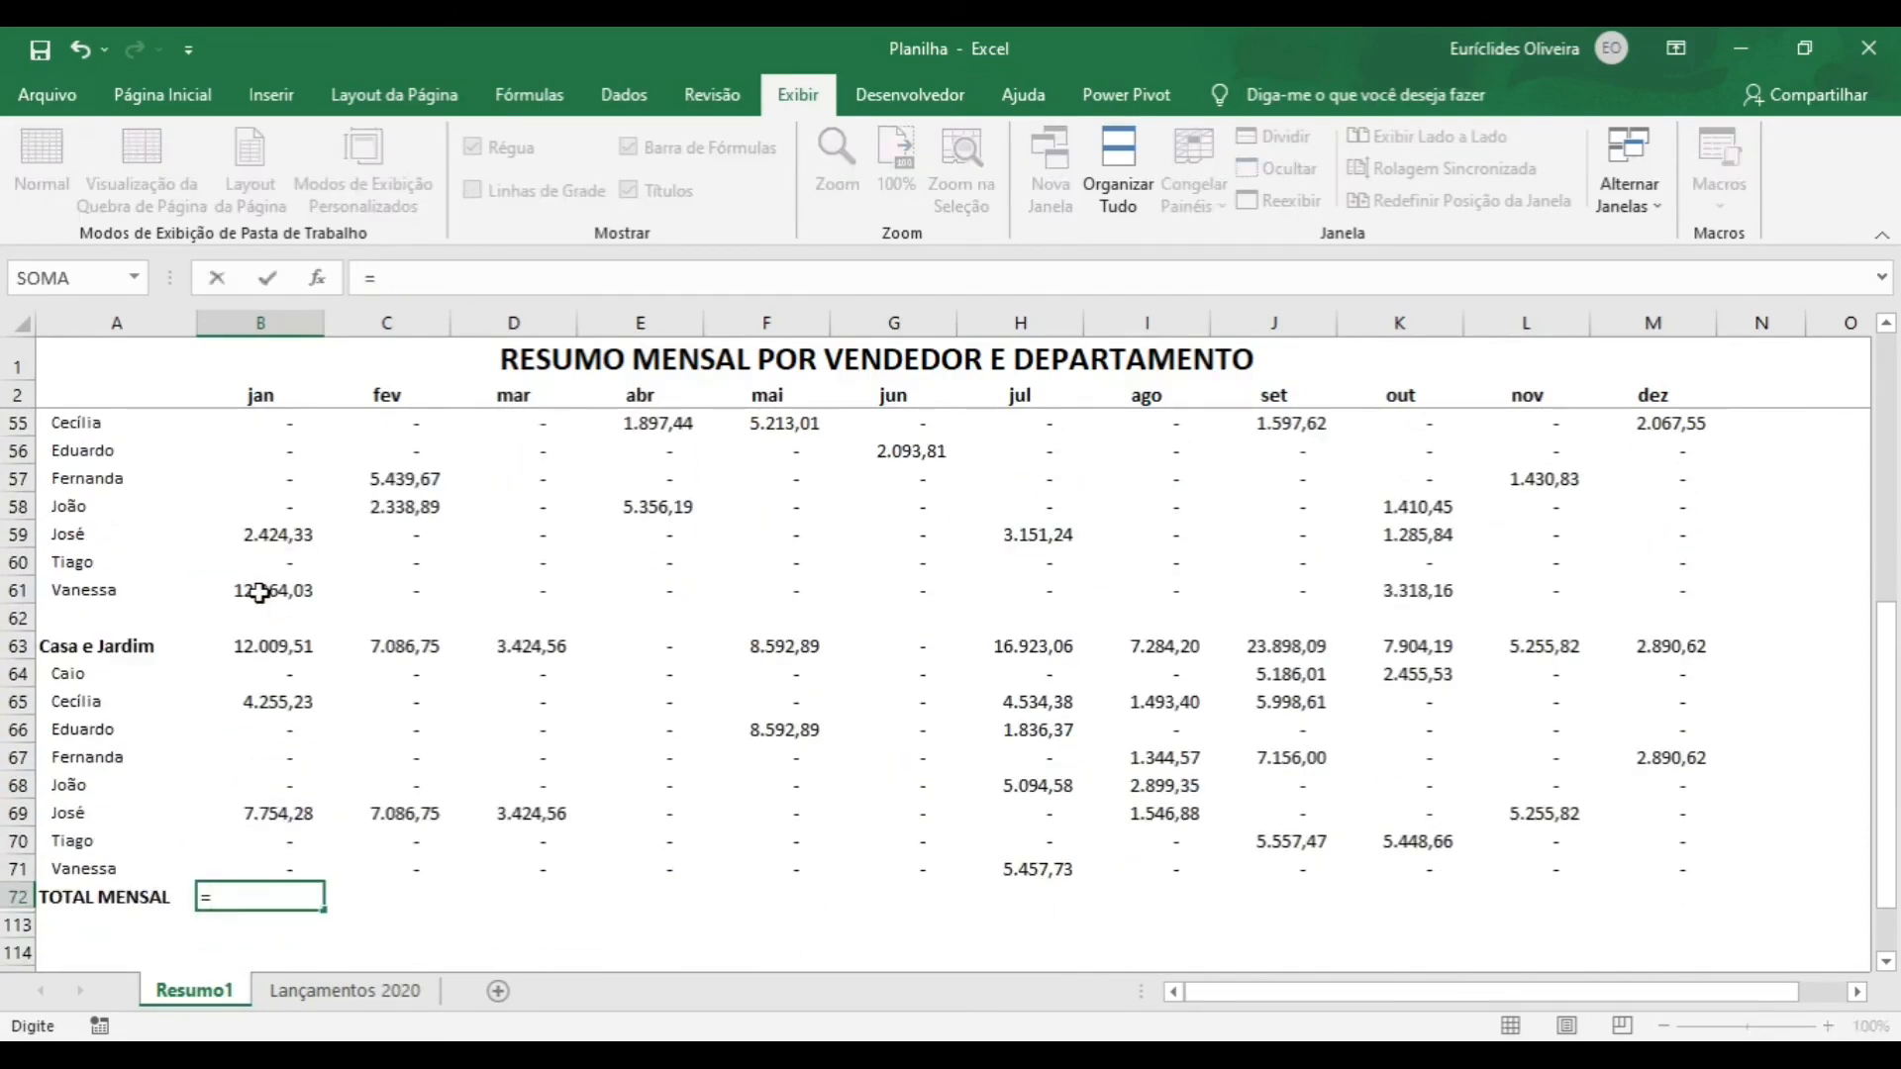
type("SOMA")
key("Tab")
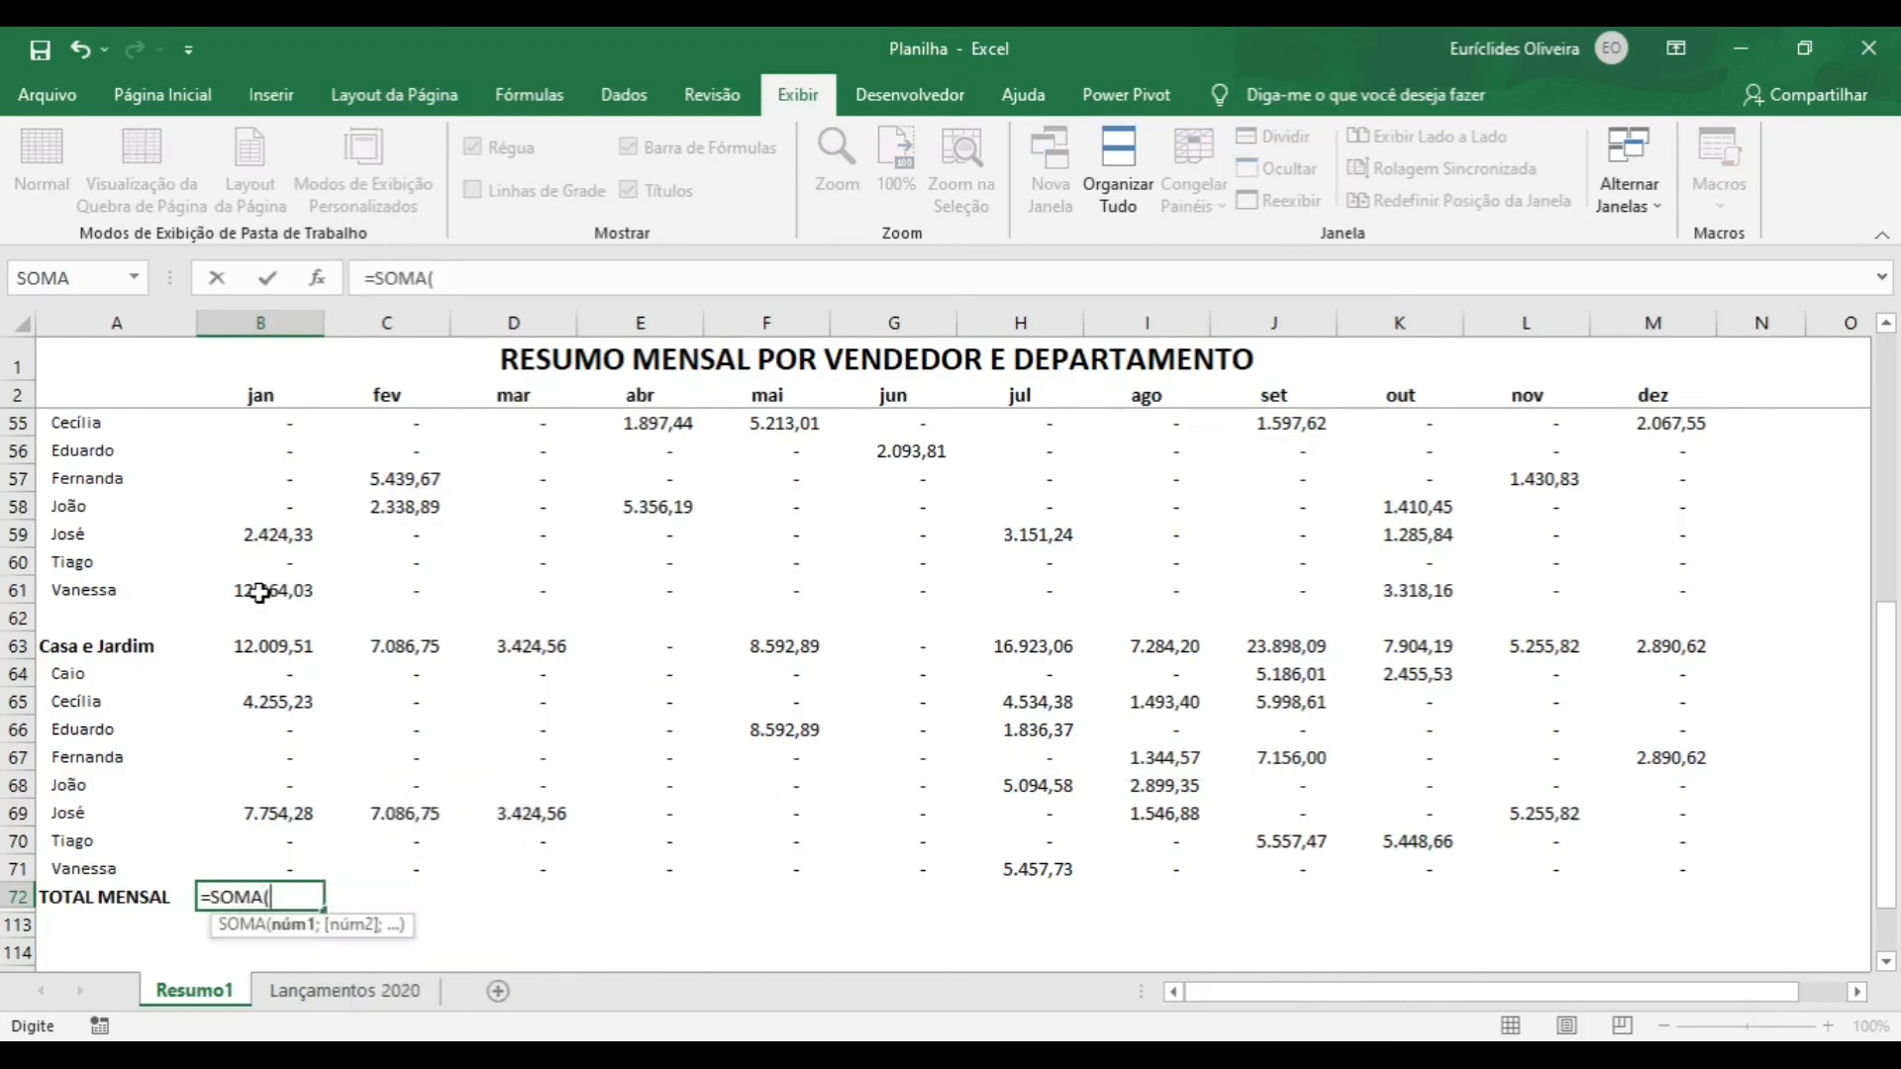
key("Up")
key("ctrl+shift+Up")
left_click_drag(260, 592, 267, 419)
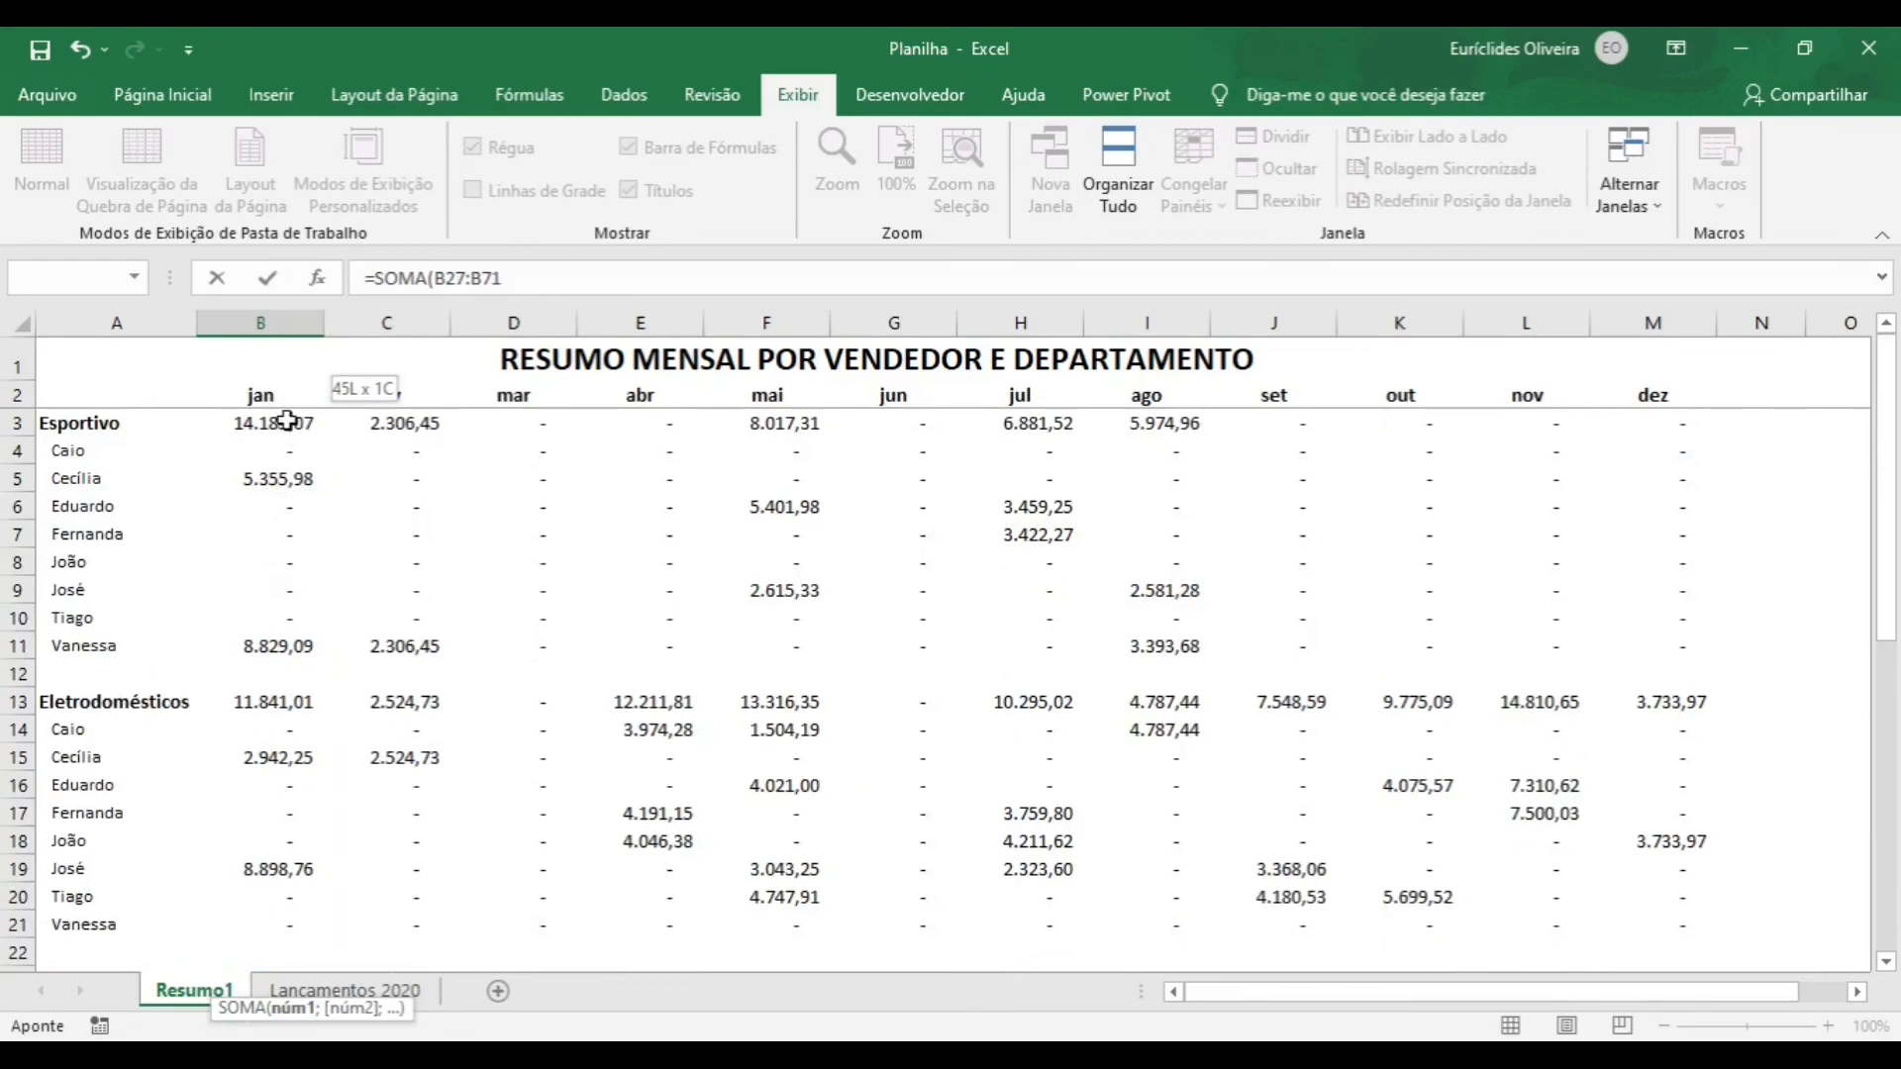
scroll(267, 547, "down", 4)
scroll(268, 548, "down", 18)
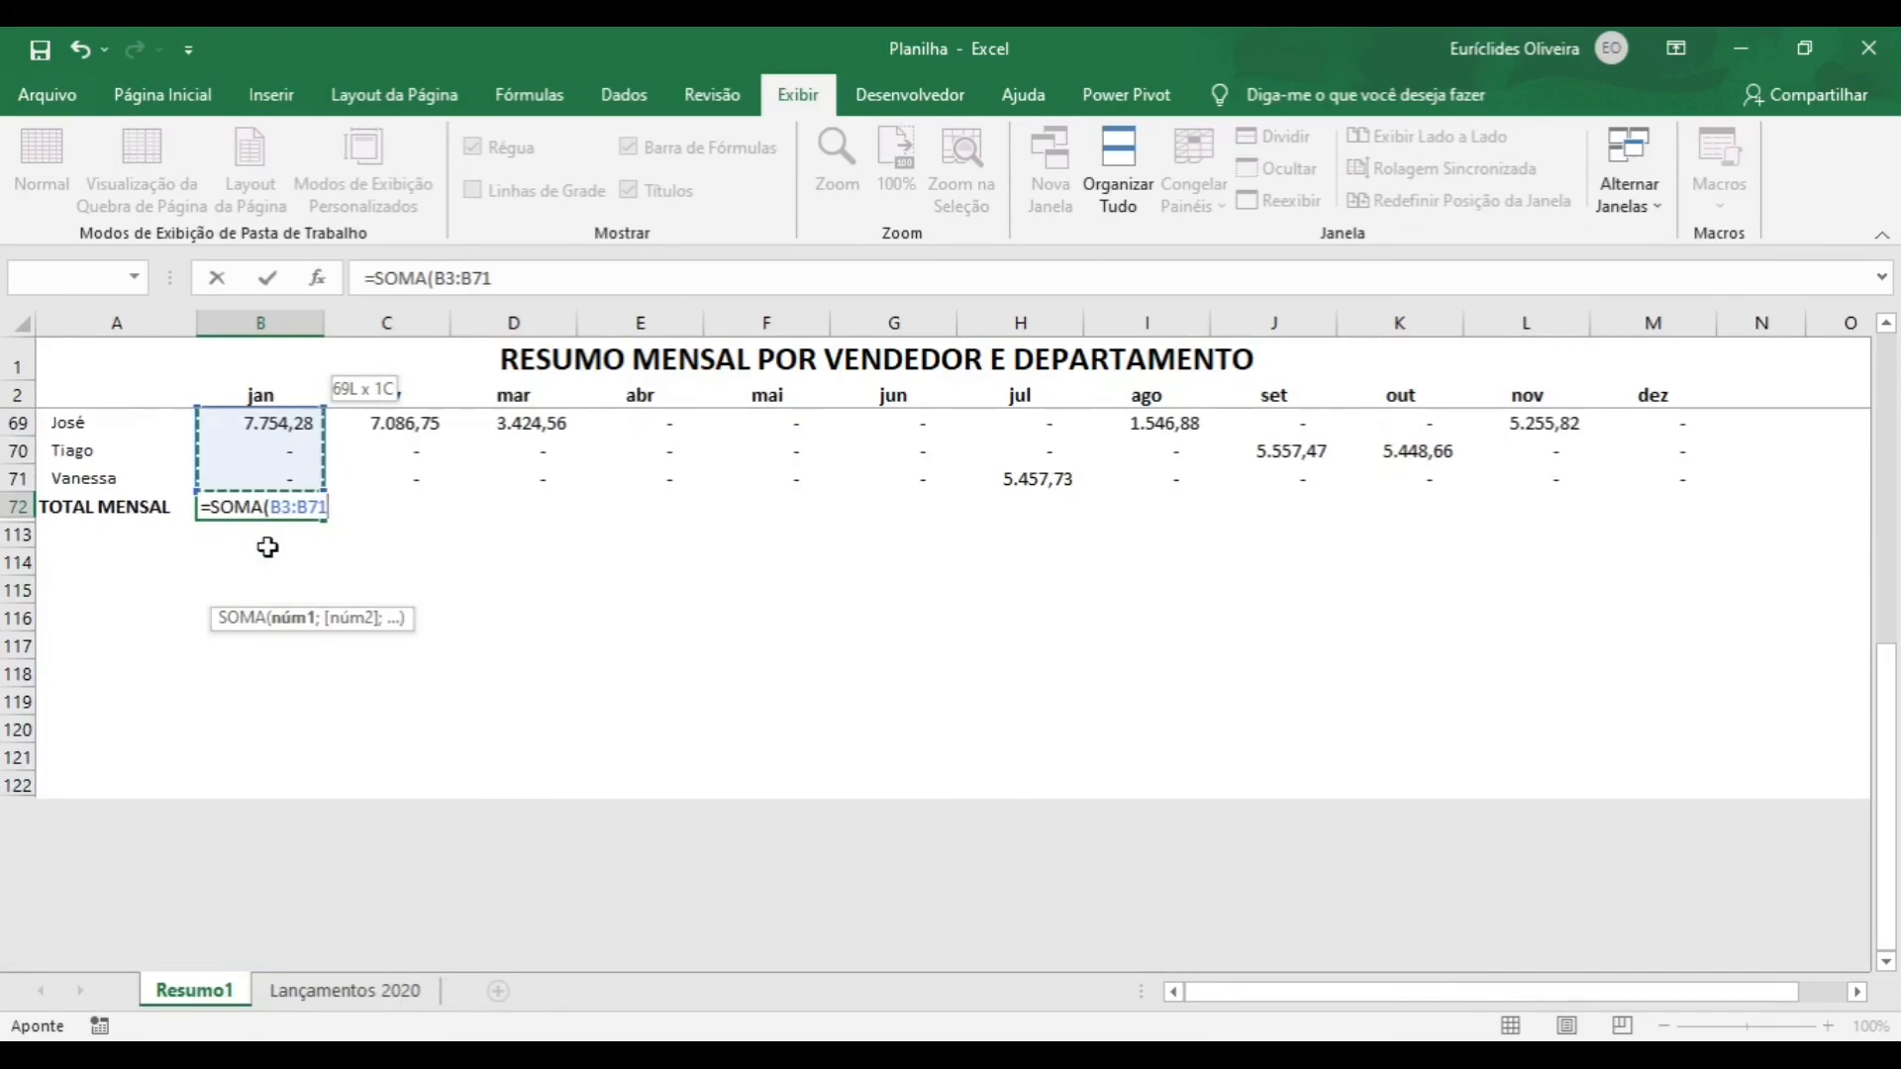
type(")")
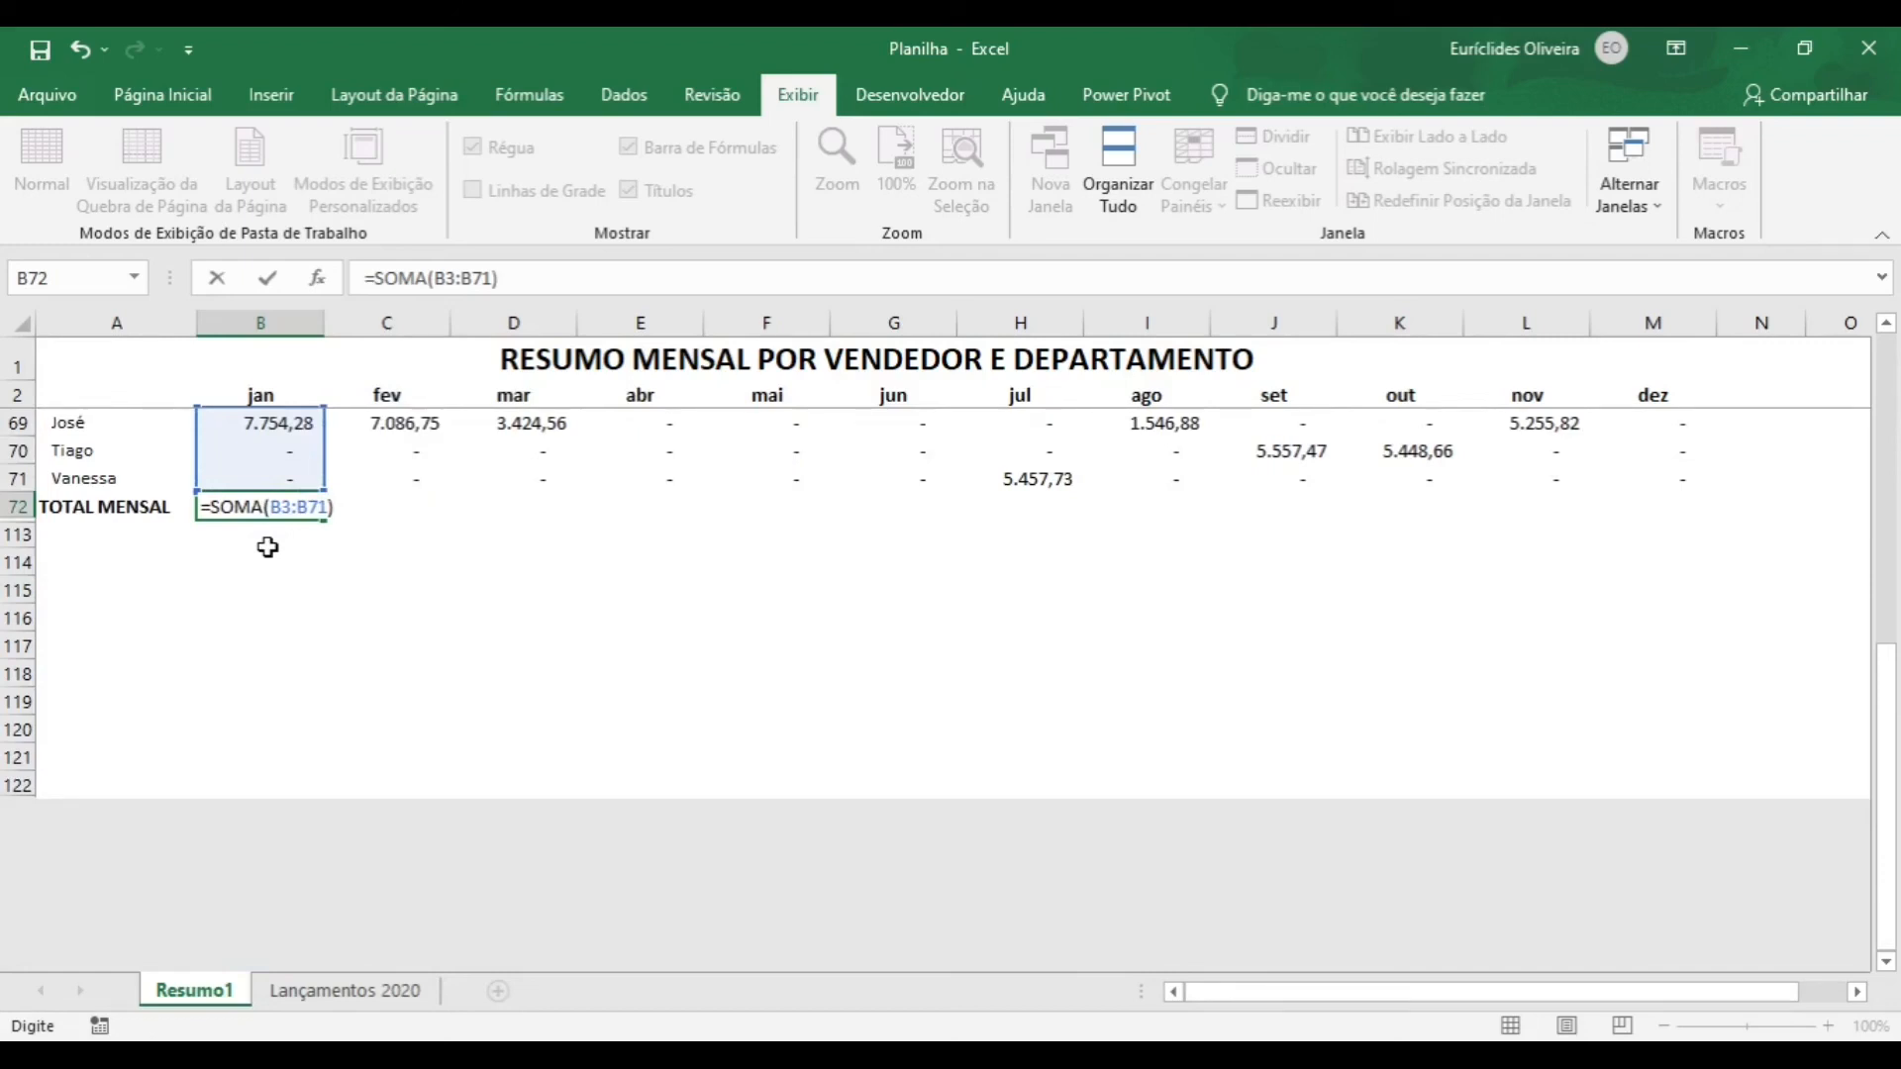
type("/2")
key("ctrl+Return")
- Compare the January department totals of Casa e Jardim and Ferramentas with the sums of their seller rows, and look through the remaining blocks
scroll(317, 514, "up", 3)
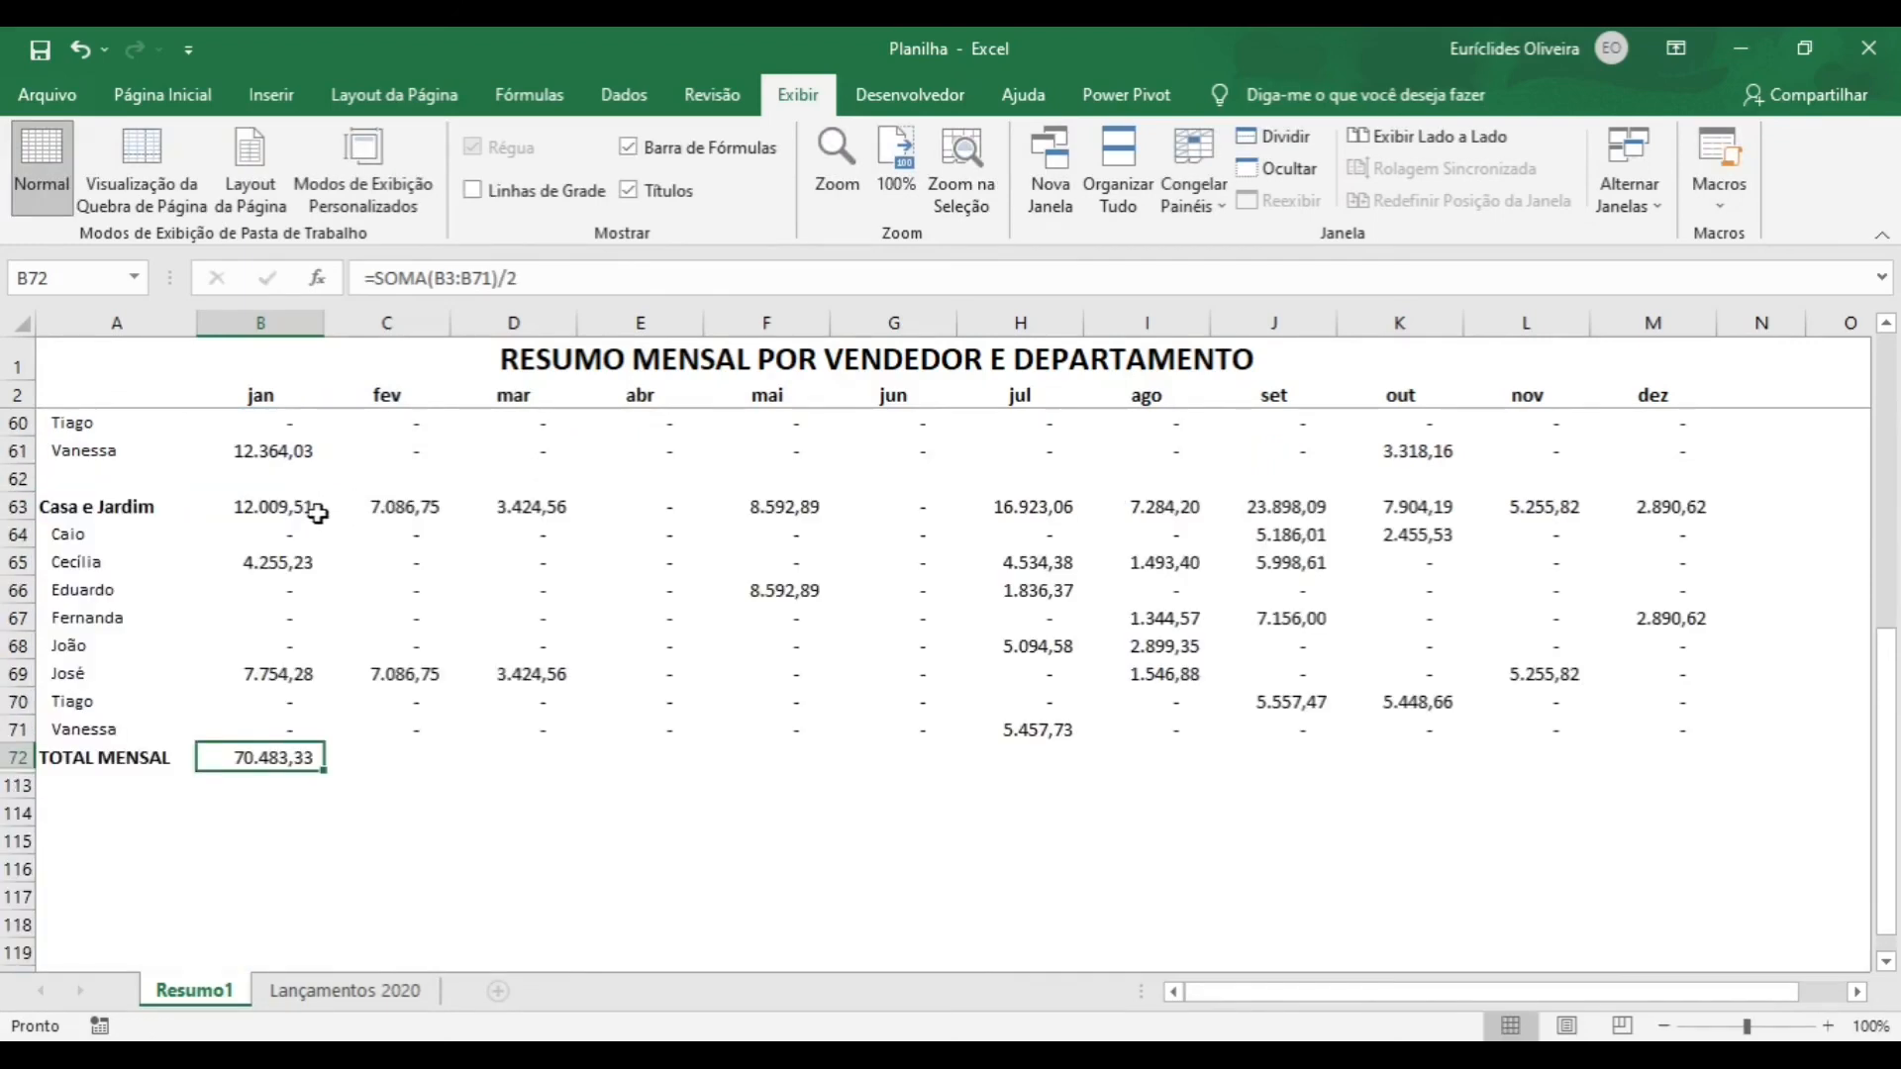
left_click(285, 511)
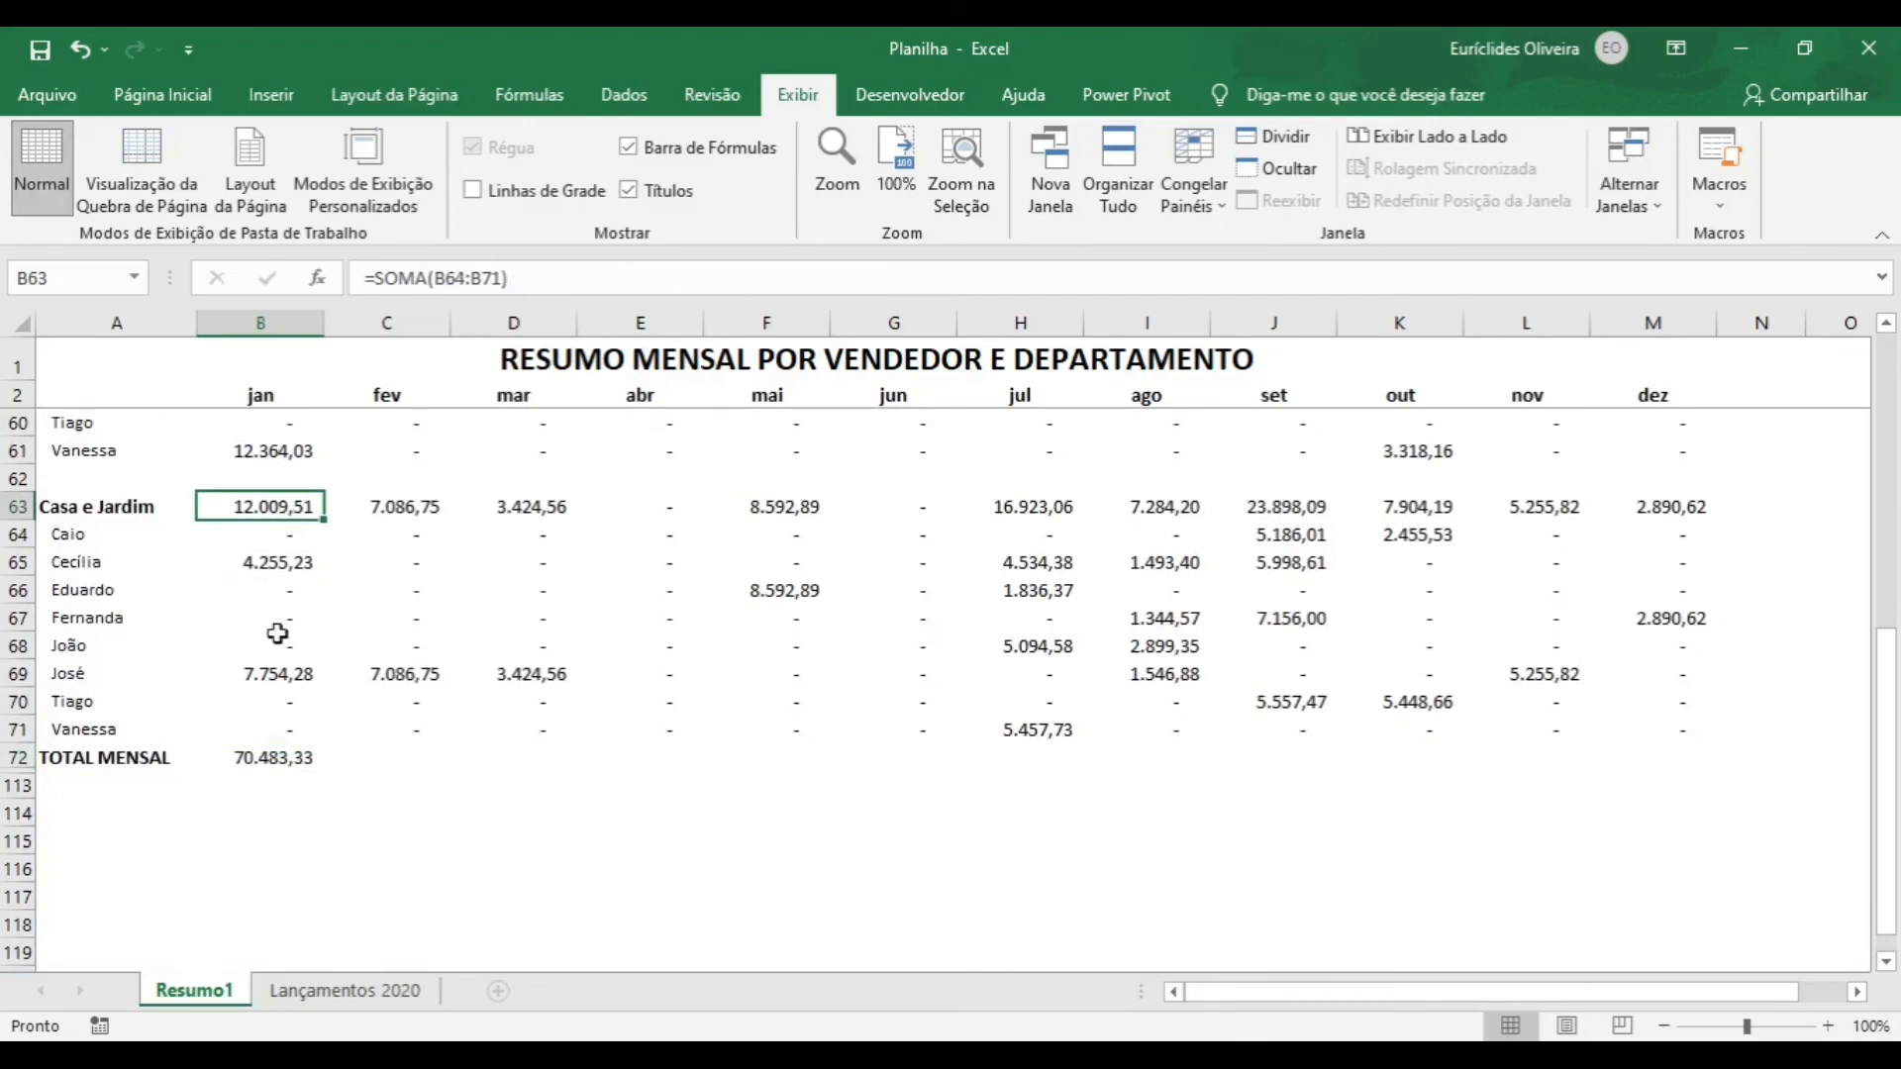
left_click_drag(280, 730, 275, 539)
scroll(267, 559, "up", 2)
scroll(272, 626, "up", 3)
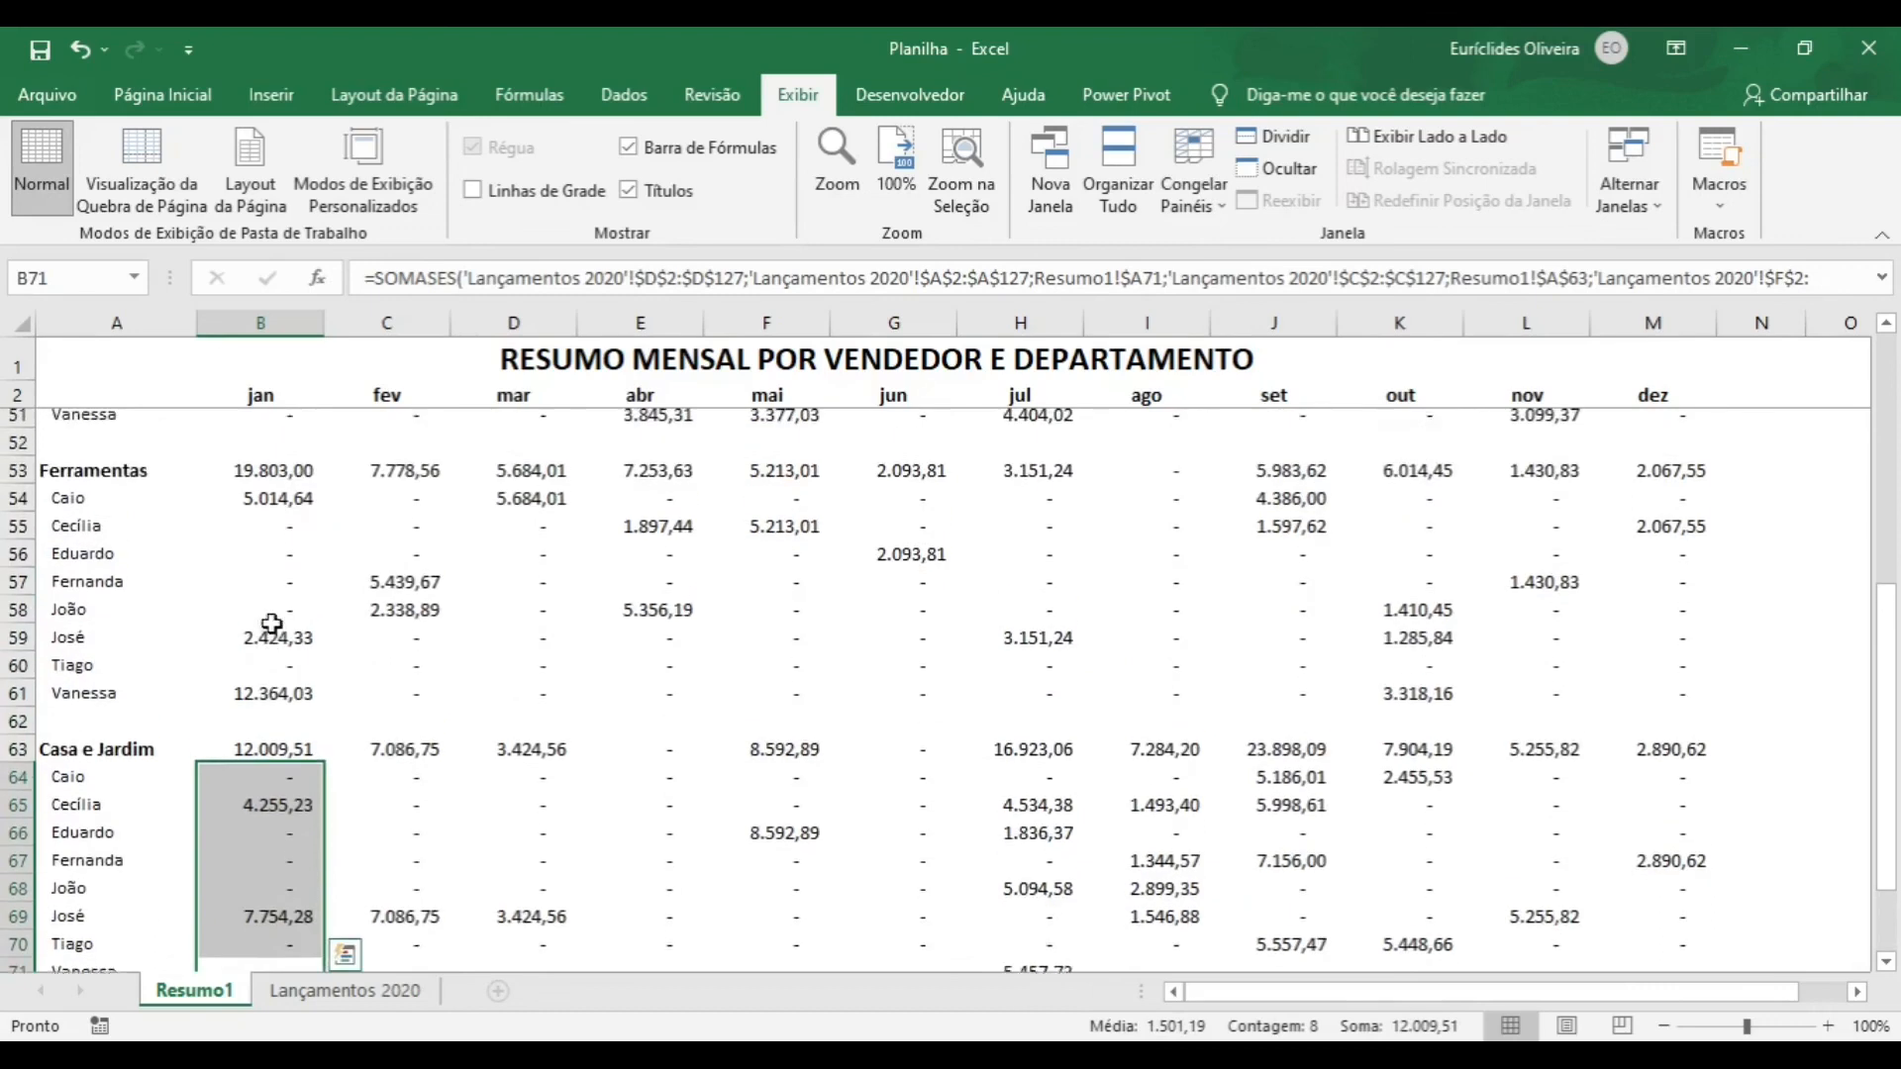
left_click_drag(264, 700, 258, 507)
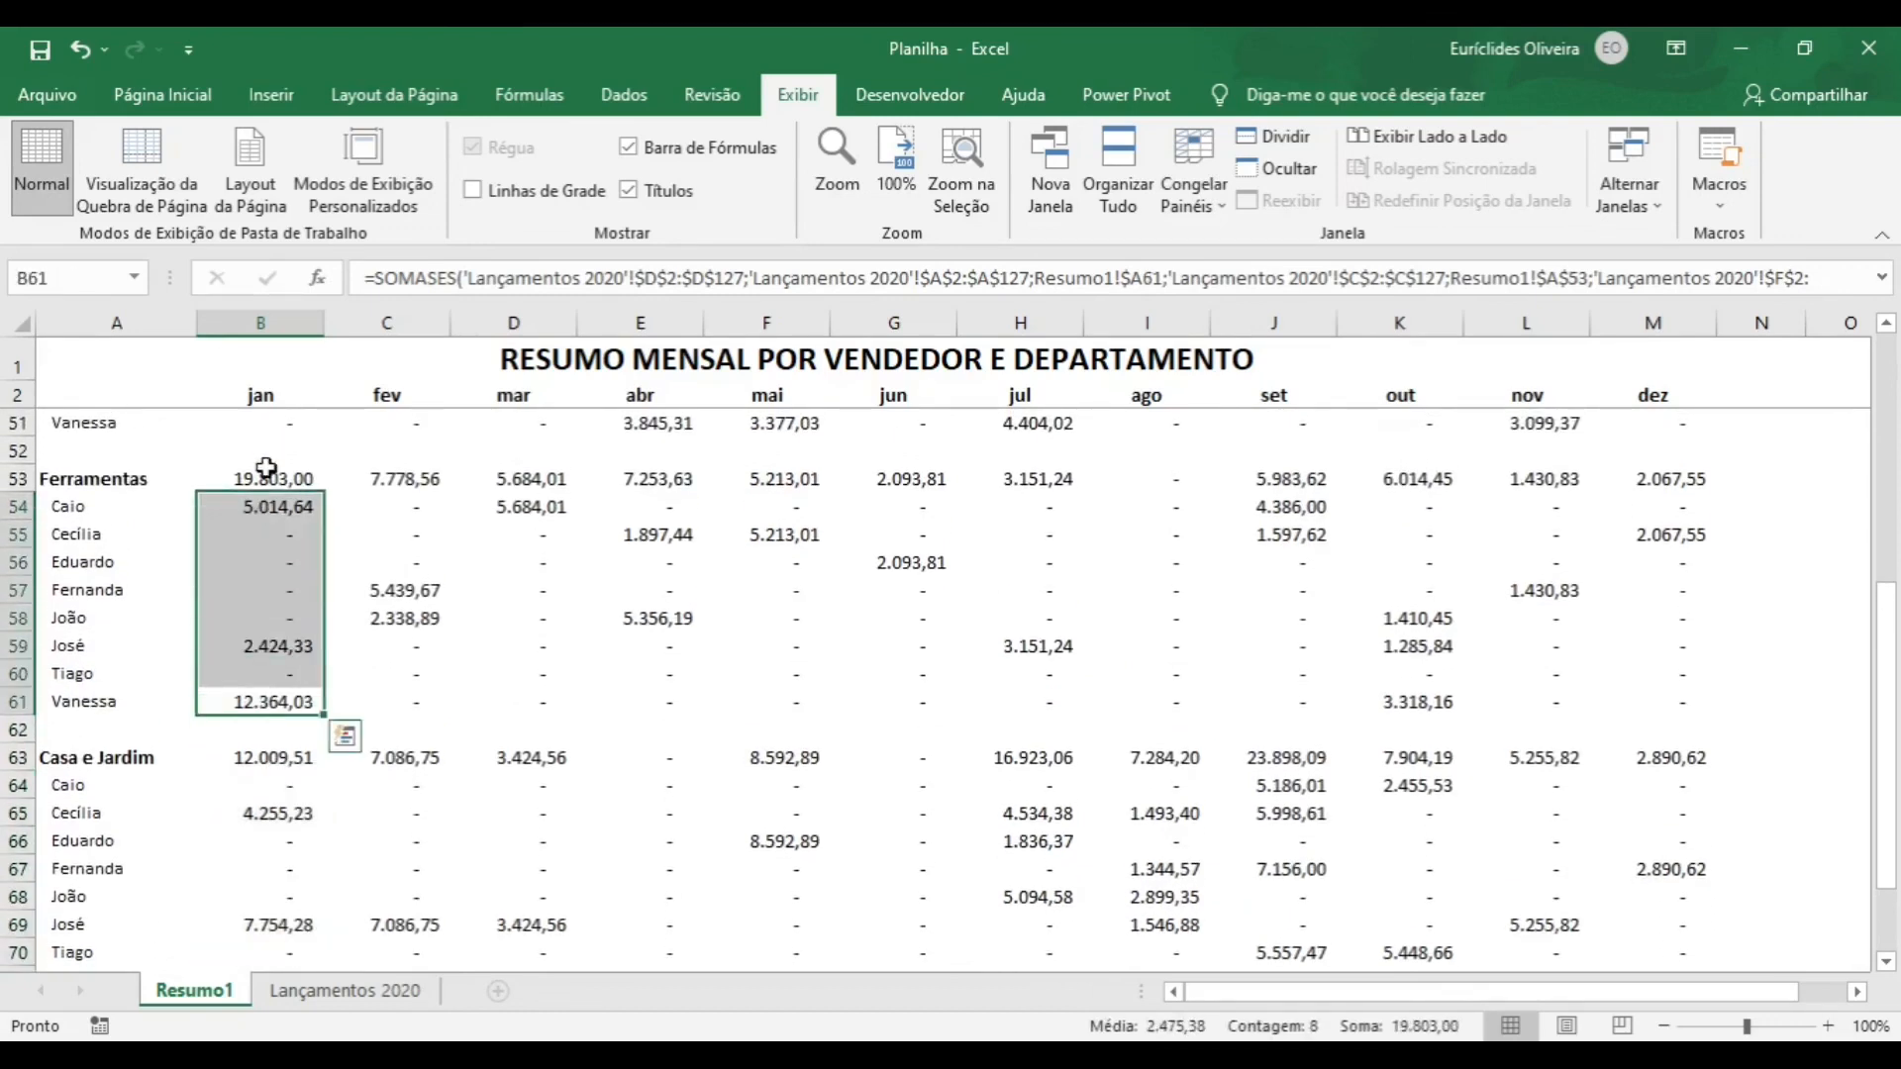
left_click(263, 473)
scroll(252, 550, "up", 2)
scroll(270, 587, "up", 14)
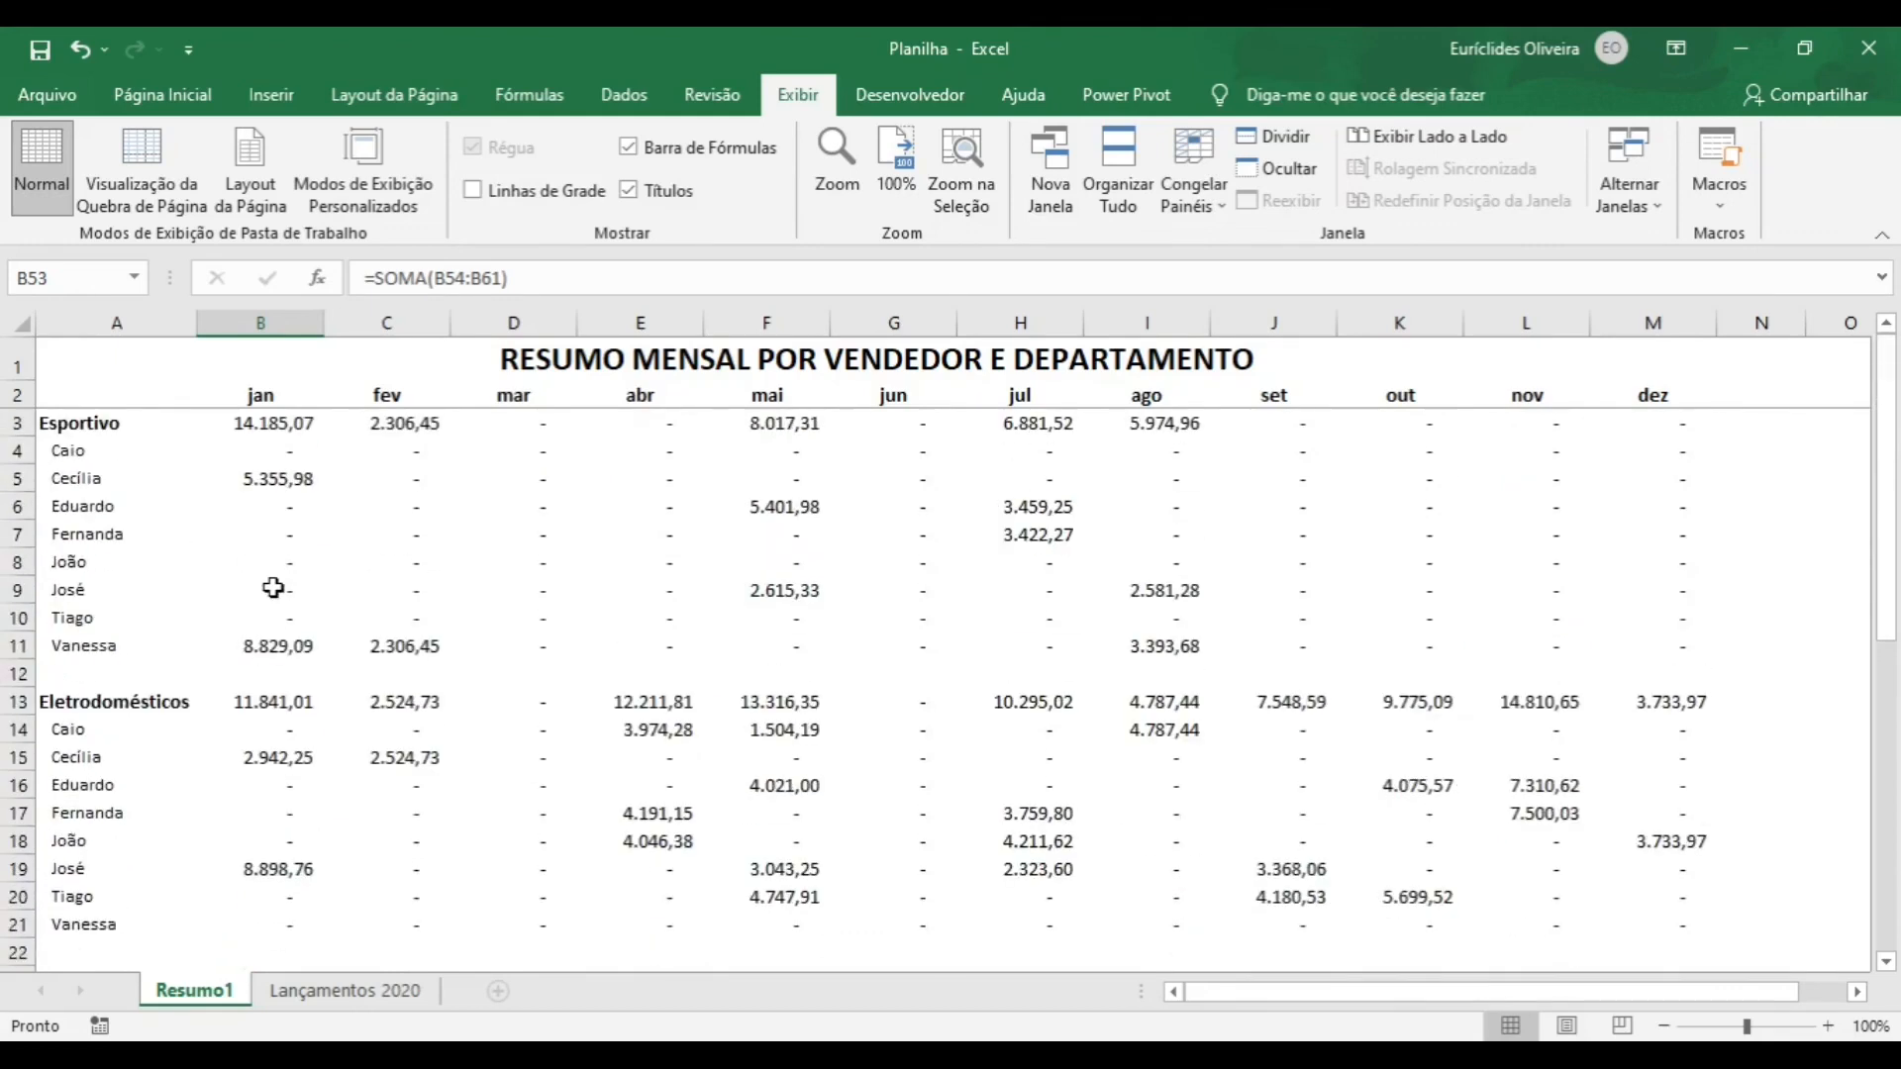
scroll(274, 588, "down", 13)
scroll(273, 588, "down", 9)
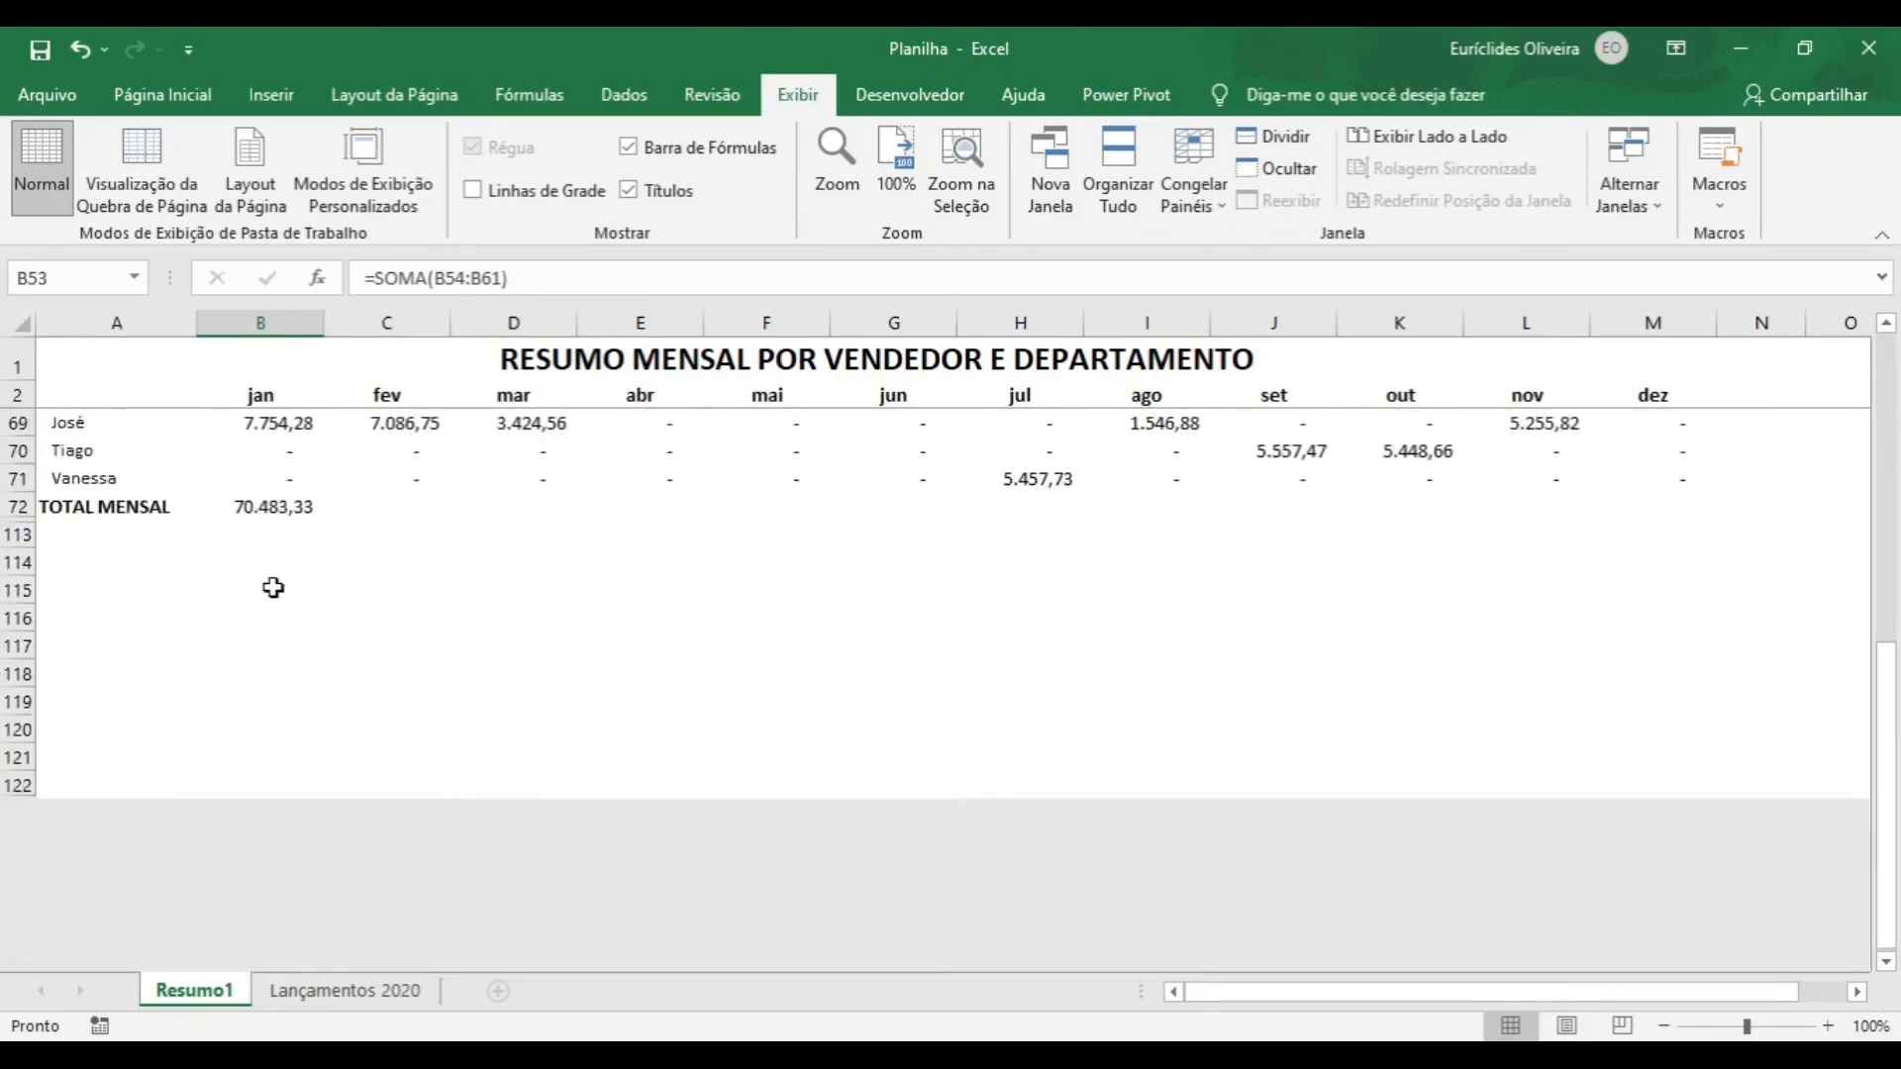
- Fill the TOTAL MENSAL formula from B72 across to December in M72 and return to the start of the sheet
scroll(271, 585, "up", 2)
left_click(259, 674)
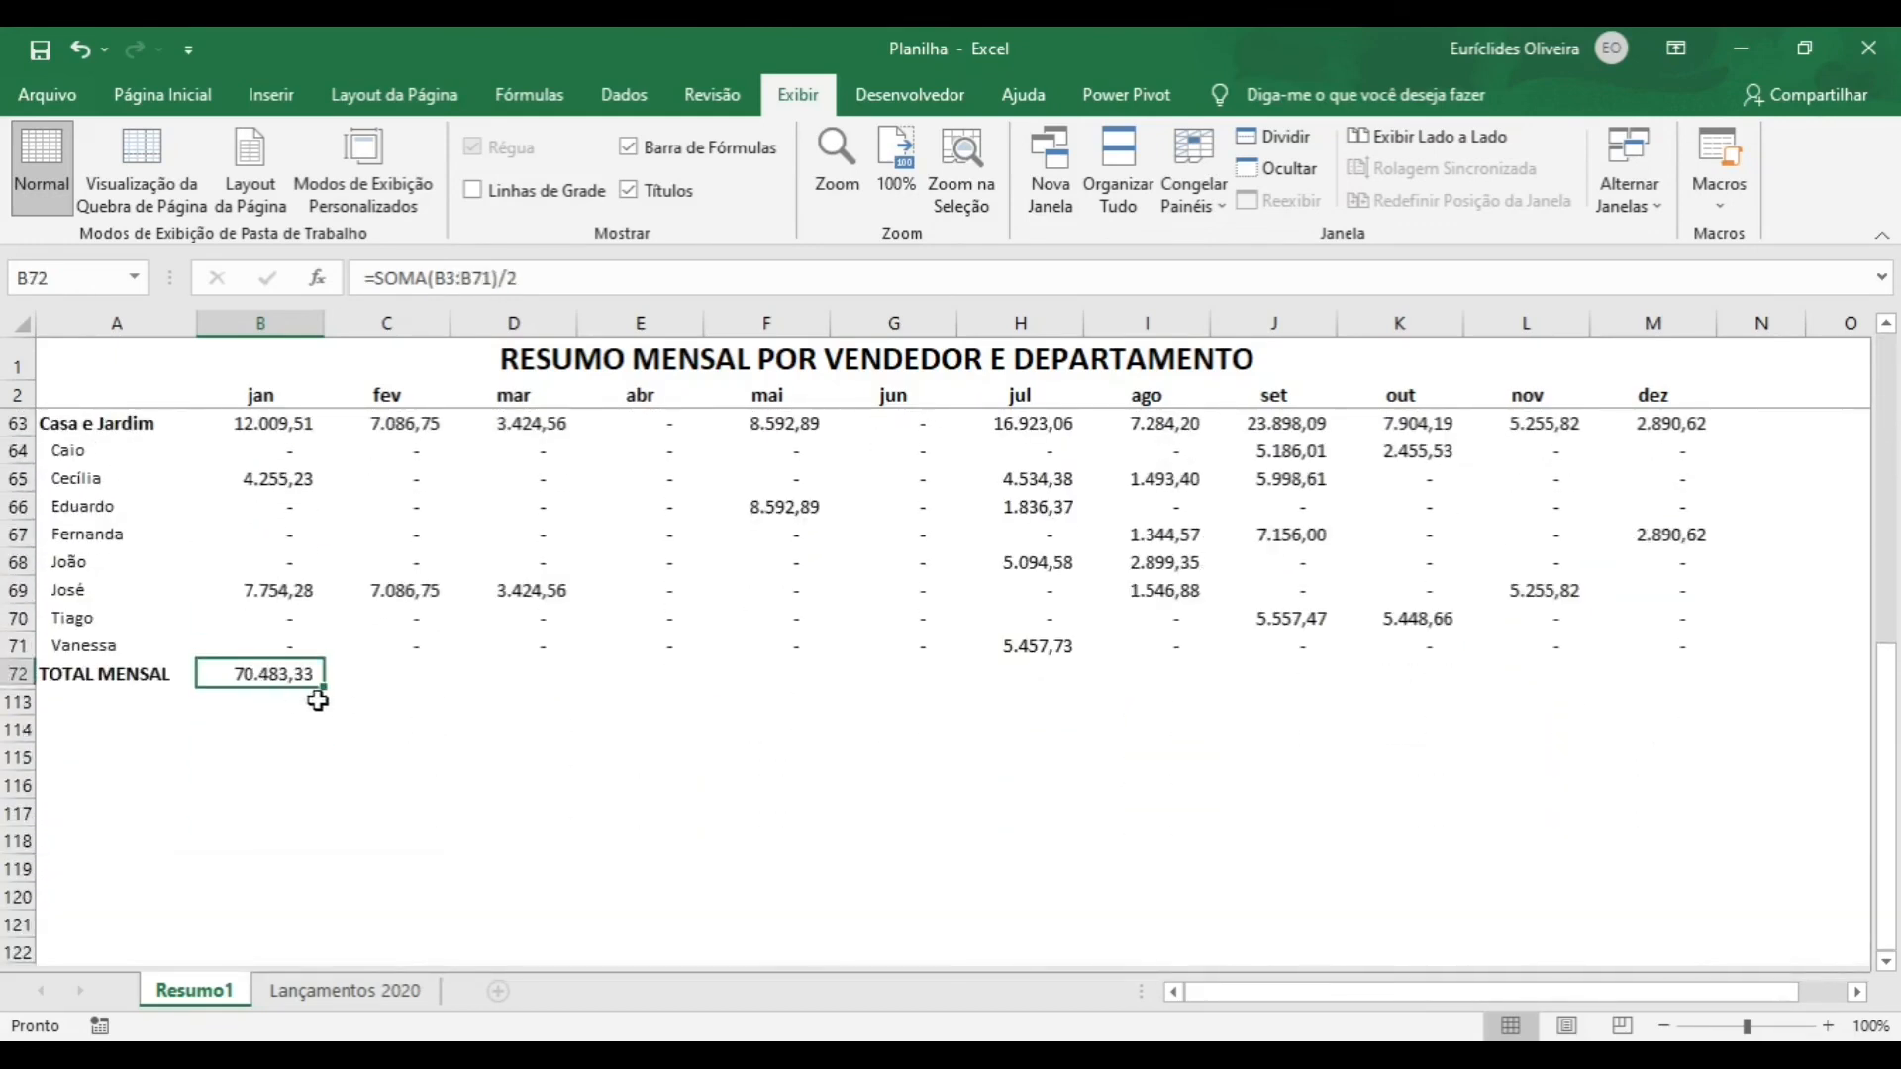
left_click_drag(324, 686, 1728, 728)
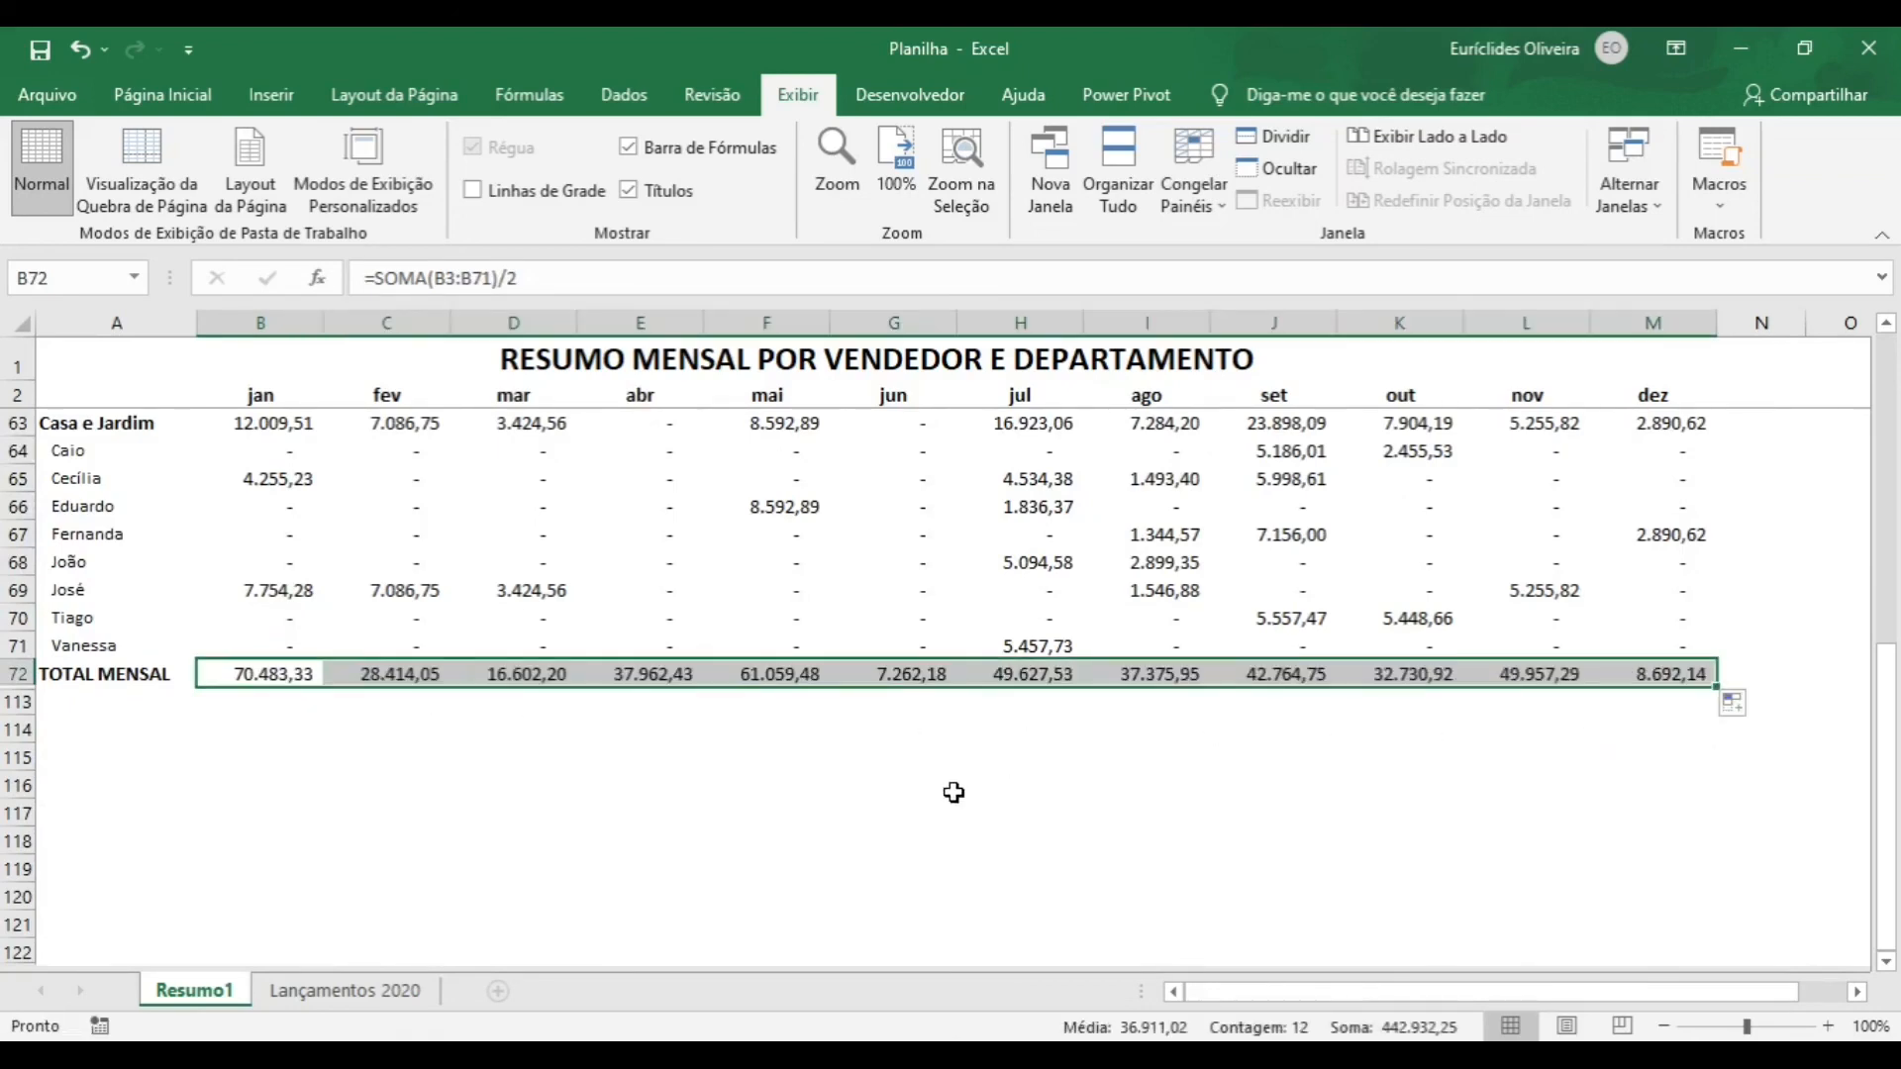
key("ctrl+Home")
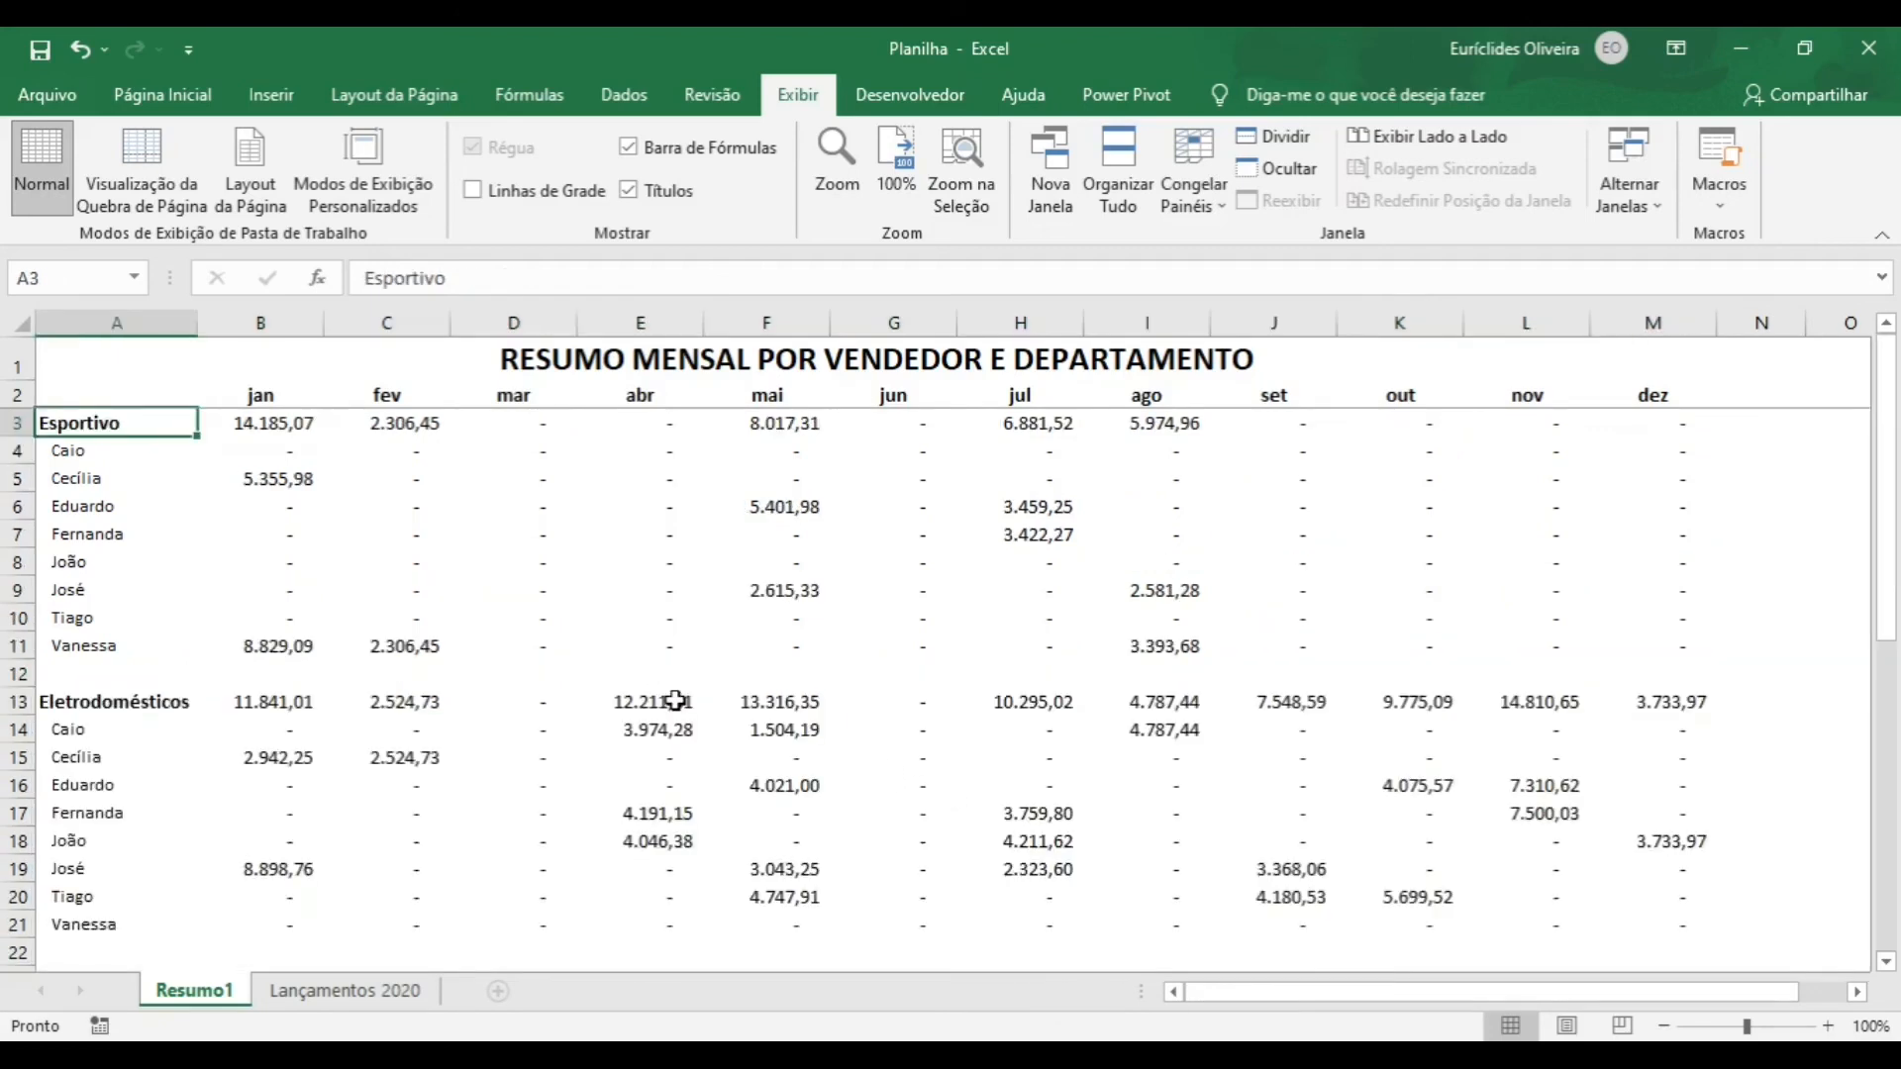